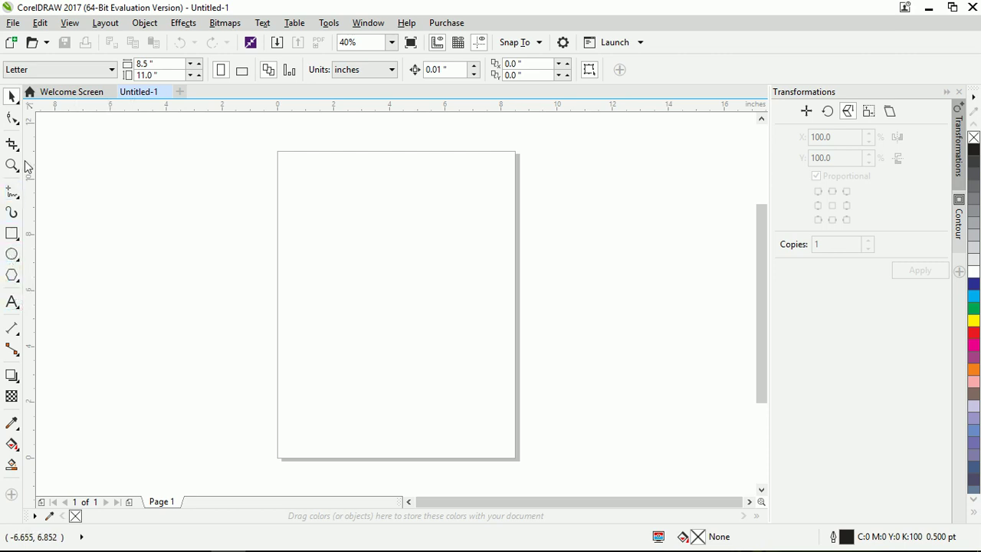
- Draw a closed two-node diagonal path with the Pen tool, about 2.3 in wide and high, descending toward the page center
left_click(18, 198)
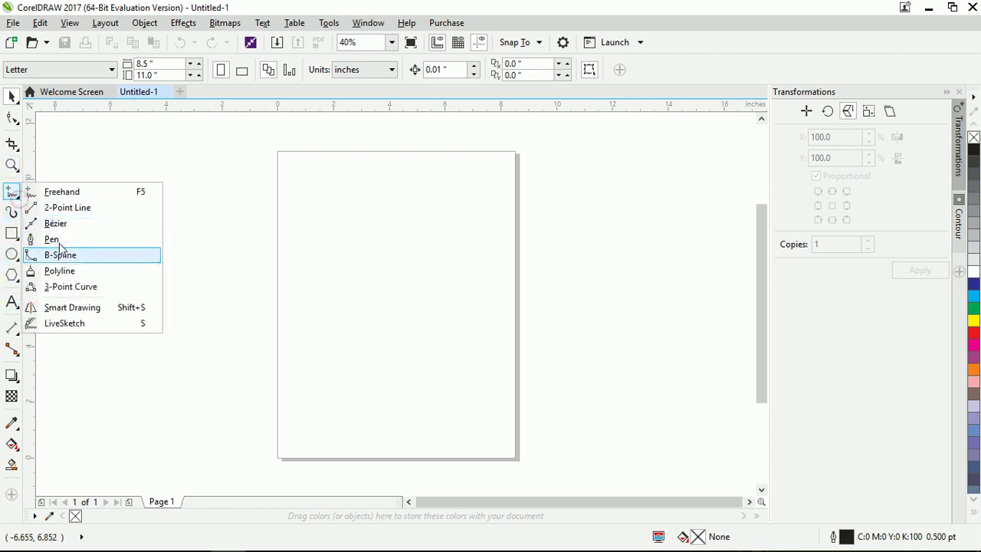
left_click(88, 242)
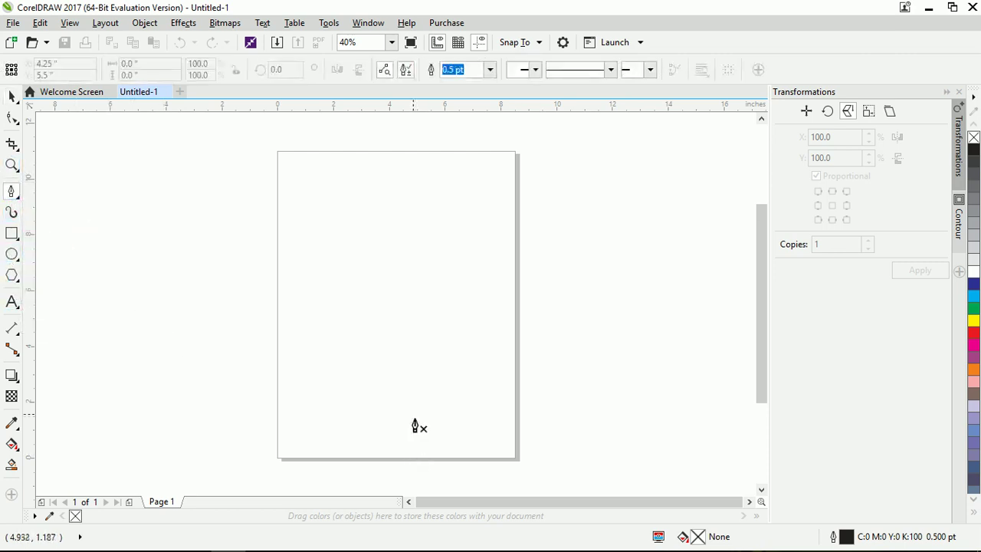
left_click(315, 286)
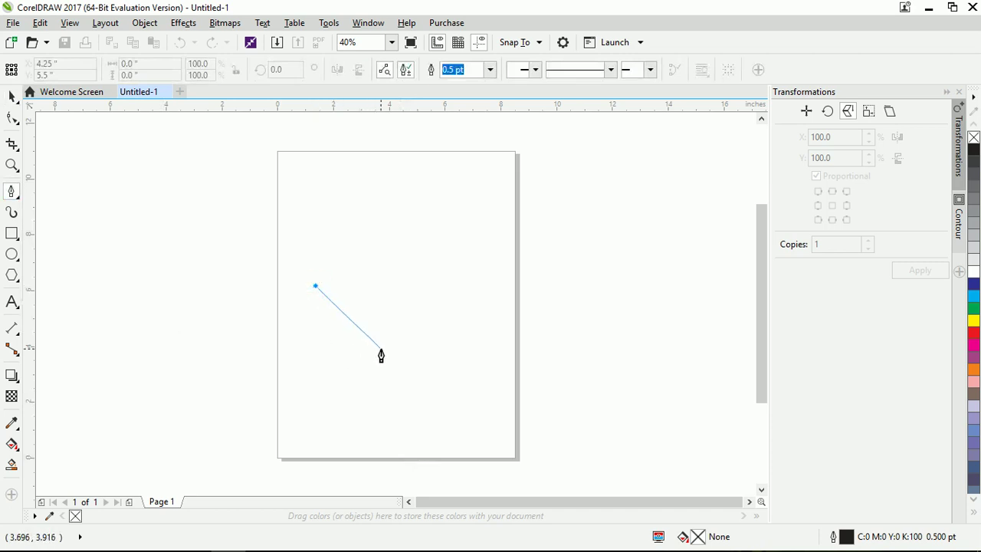
double_click(381, 350)
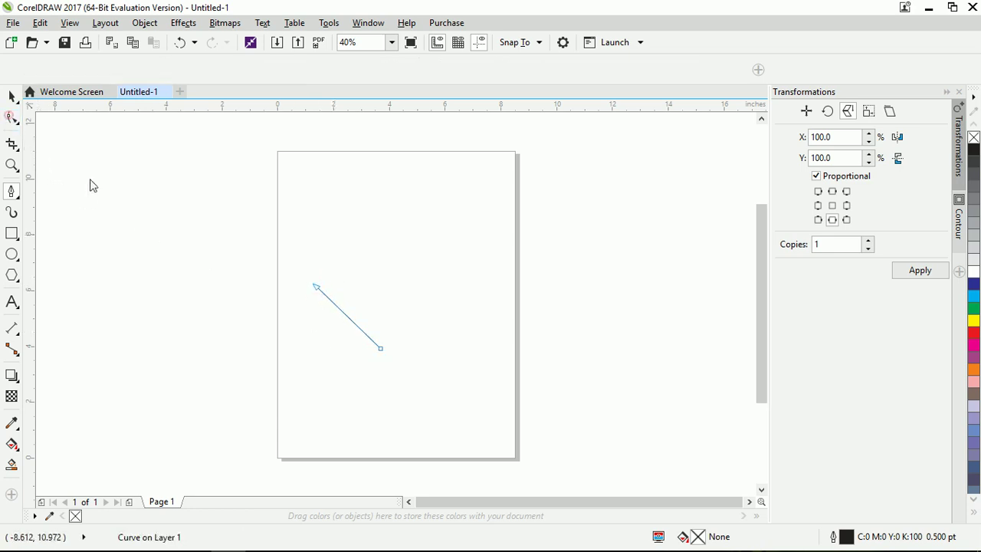
- Convert one segment of the diagonal path to a curve and bow it toward the page's lower-left corner
key("F10")
right_click(347, 318)
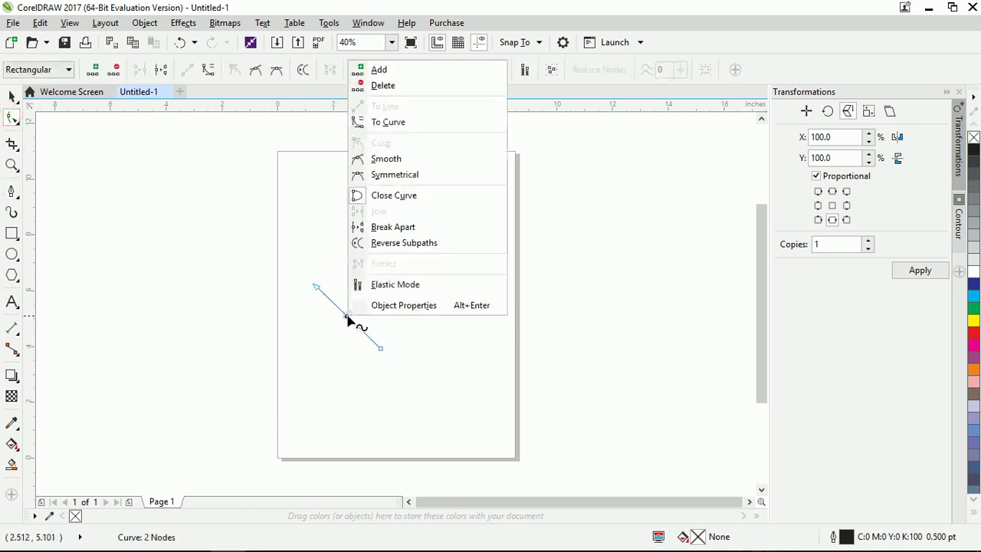
left_click(395, 122)
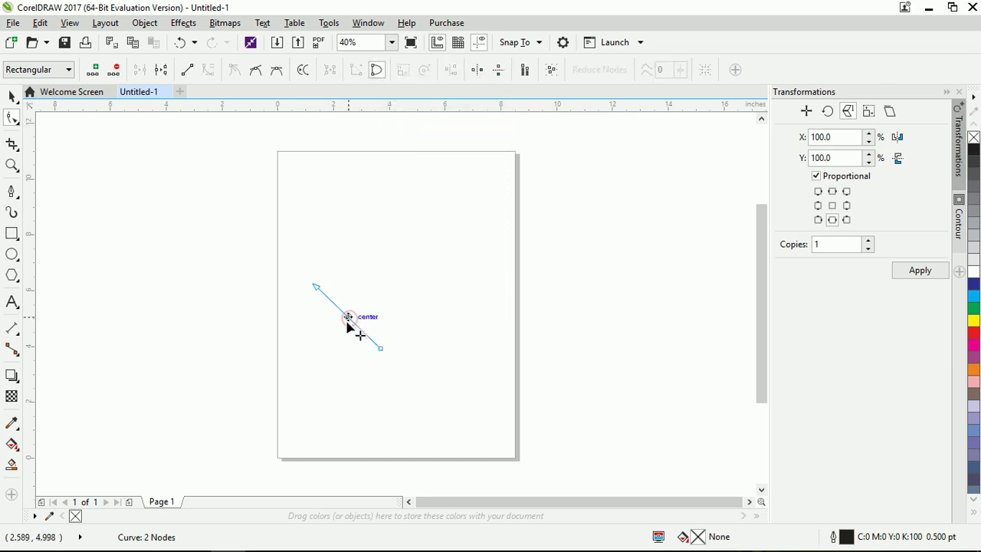
left_click_drag(349, 321, 337, 331)
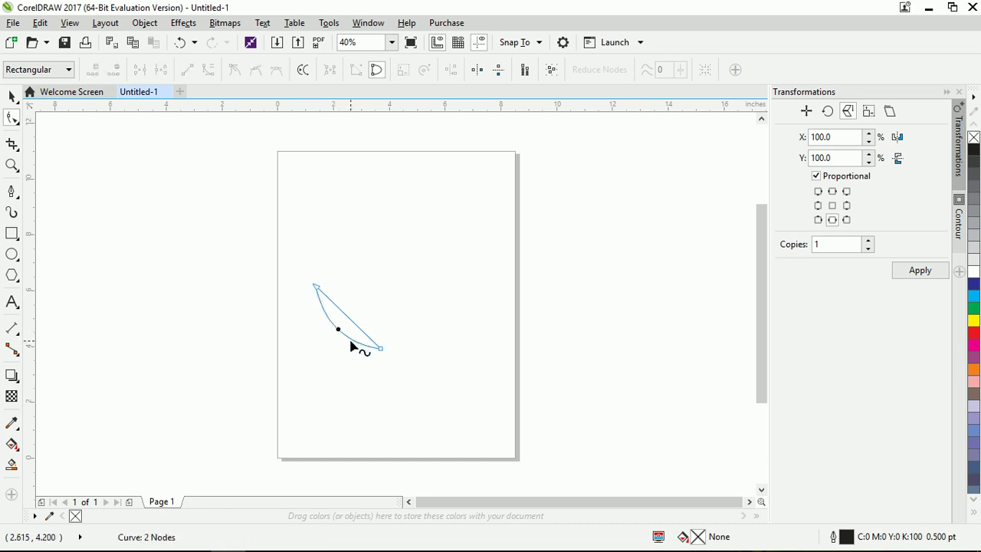
- Adjust both control handles of the bowed segment toward each other to tighten its bend near the middle
scroll(376, 350, "up", 3)
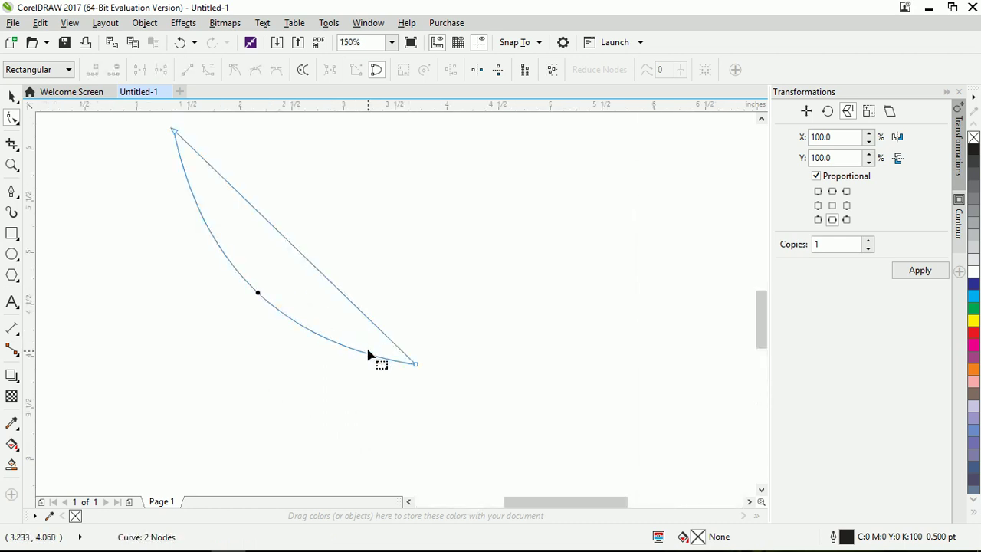
left_click(416, 365)
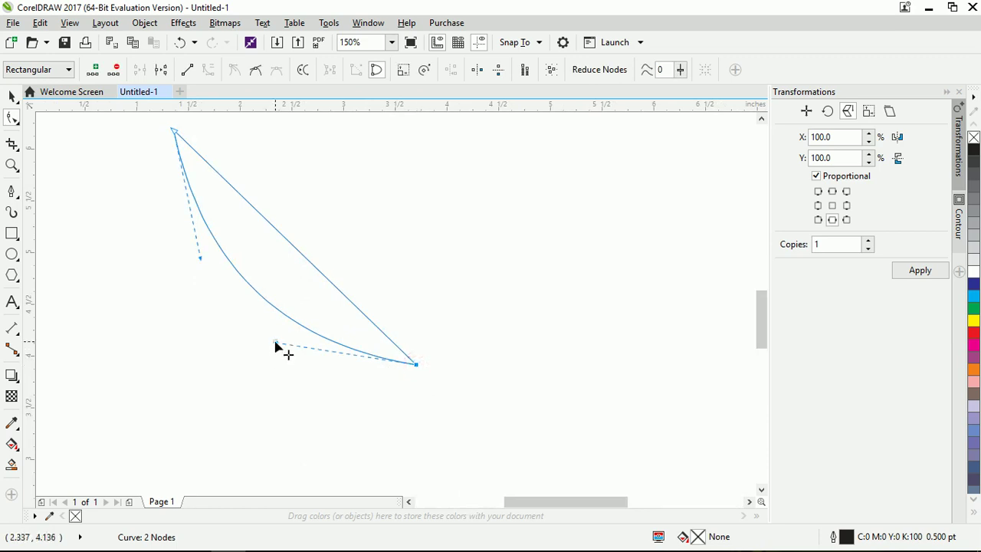
left_click_drag(273, 343, 231, 314)
left_click_drag(200, 259, 240, 306)
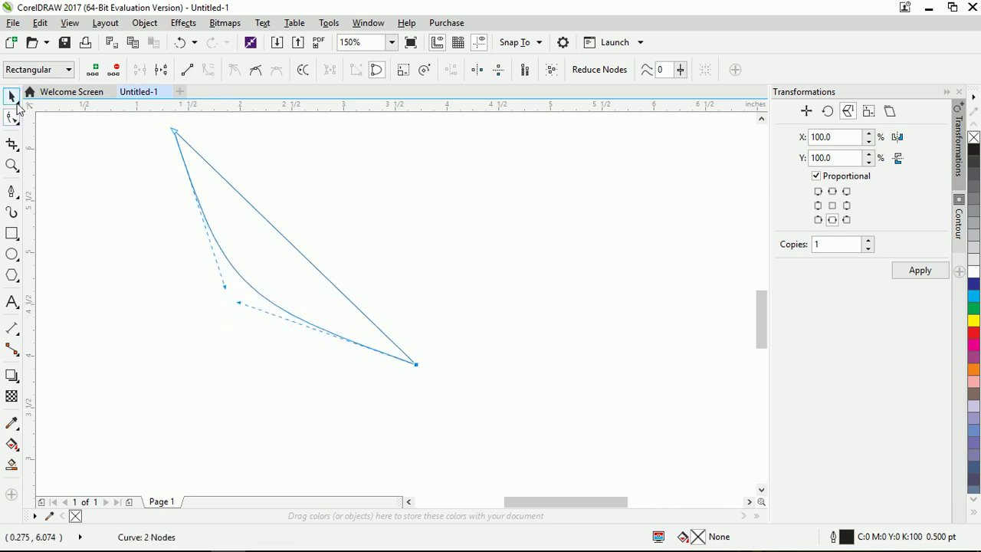
- Duplicate the crescent and flatten the copy's bowed edge so it runs midway between the straight edge and the outer curve
left_click(12, 96)
left_click(31, 97)
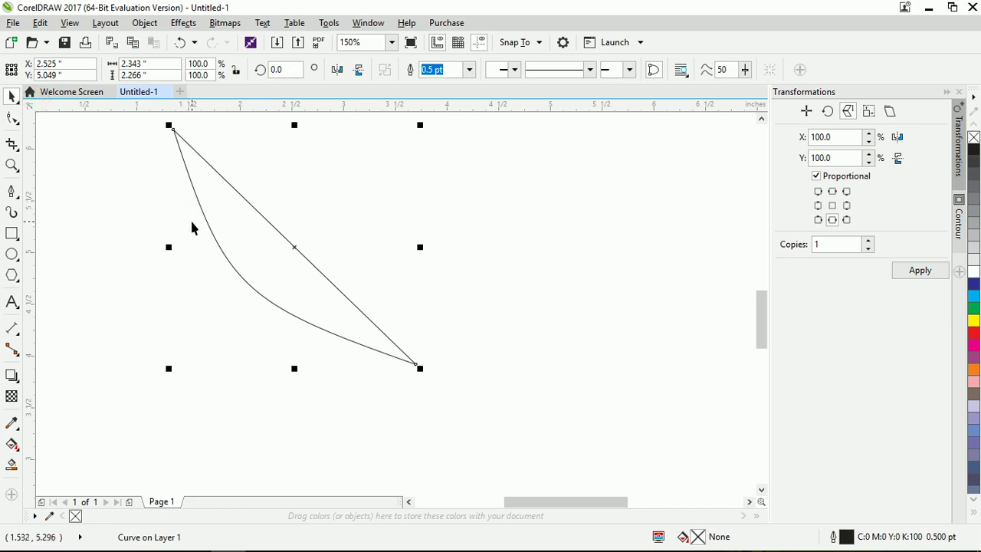
left_click(13, 119)
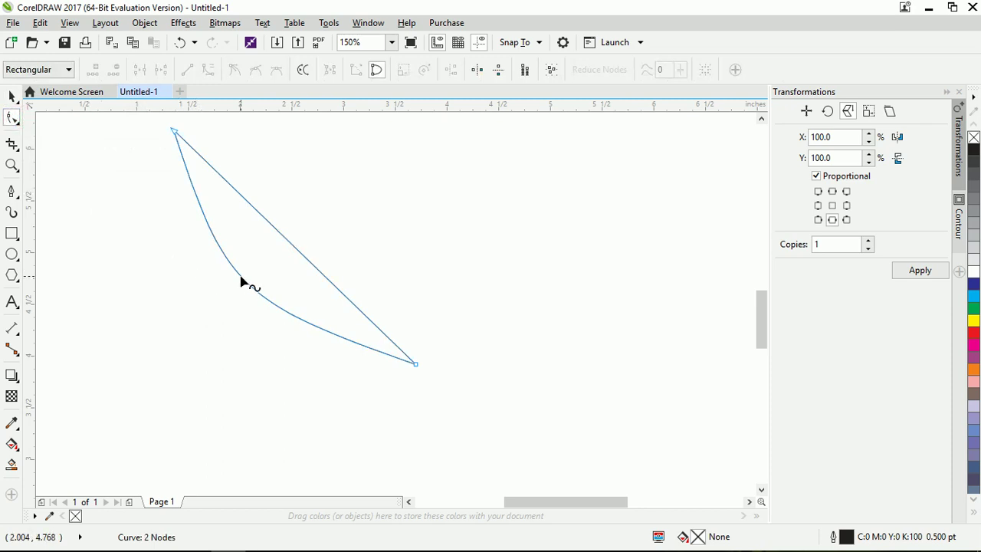
left_click_drag(242, 284, 265, 269)
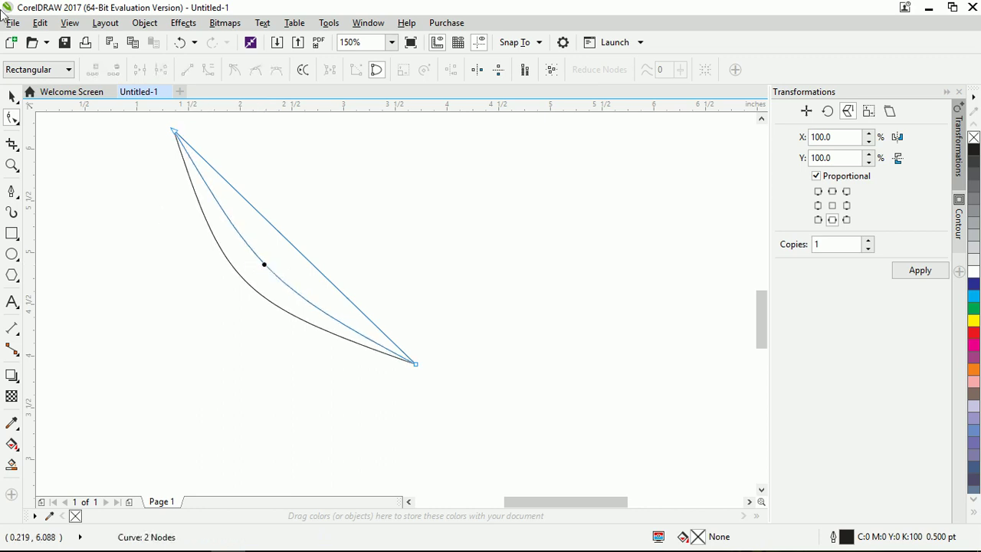
left_click(13, 94)
left_click(129, 246)
- Draw a closed six-node angular shape with the Pen tool beside the crescent, about 7.28 by 4.44 in, extending past the page's right edge
scroll(250, 357, "down", 6)
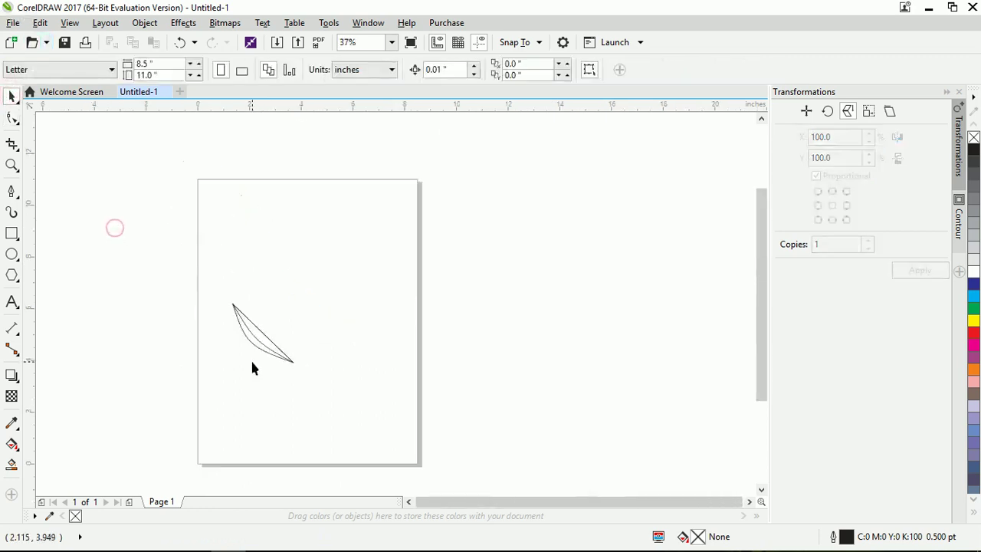
scroll(250, 357, "up", 5)
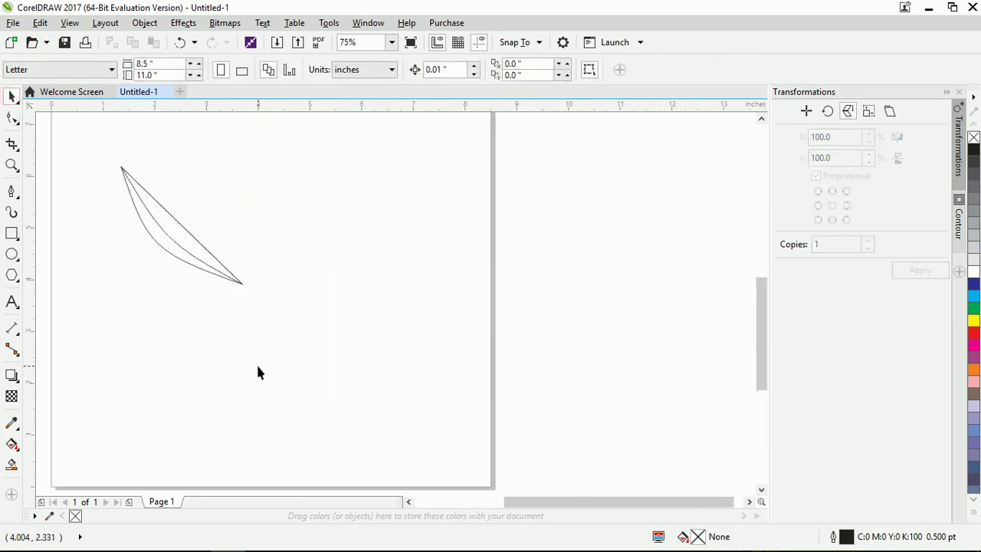
left_click(12, 193)
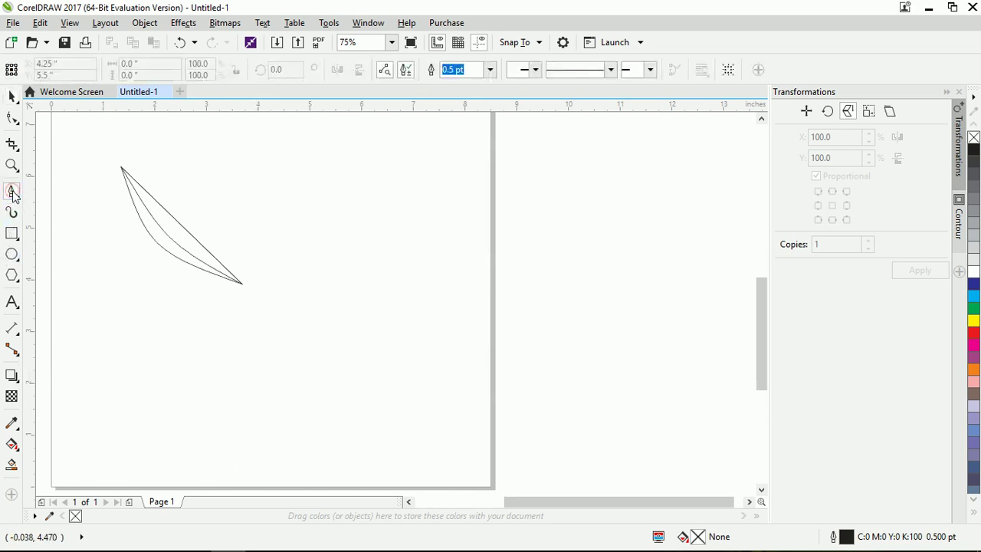
left_click(233, 209)
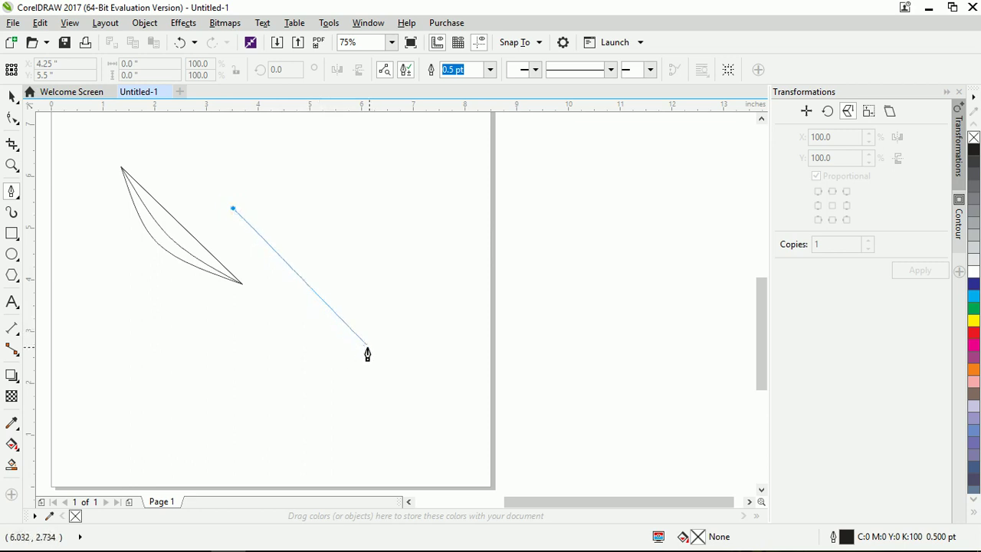
left_click(355, 350)
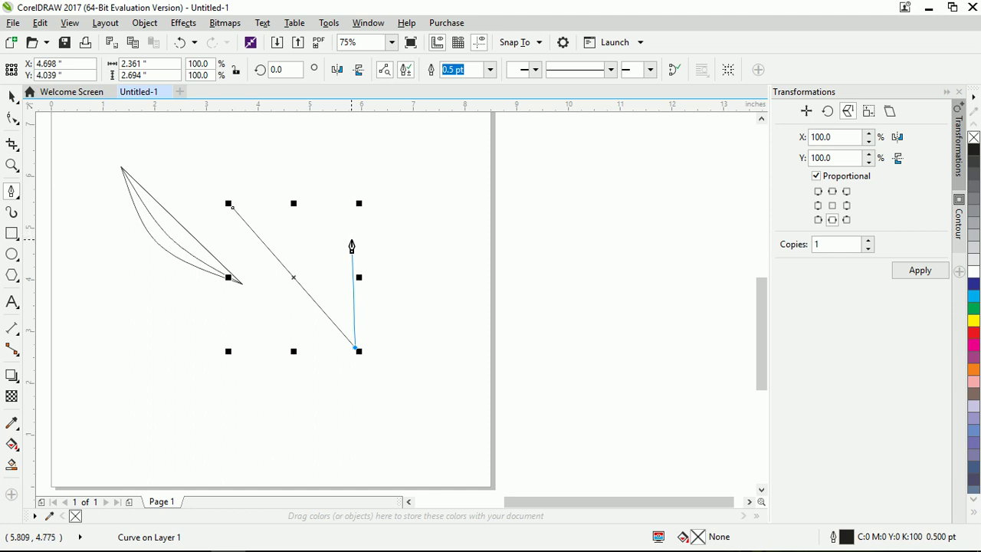
left_click(352, 245)
scroll(299, 329, "down", 2)
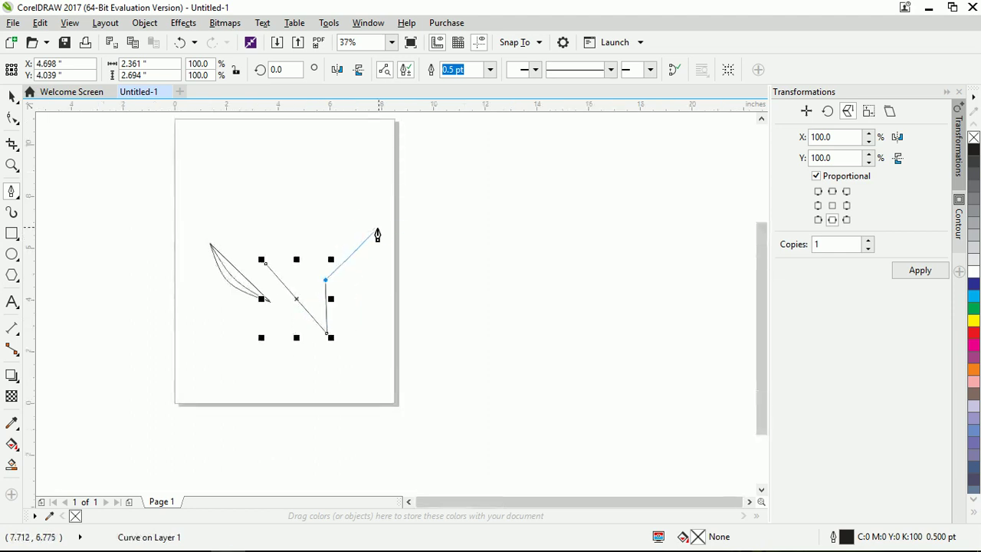
left_click(455, 217)
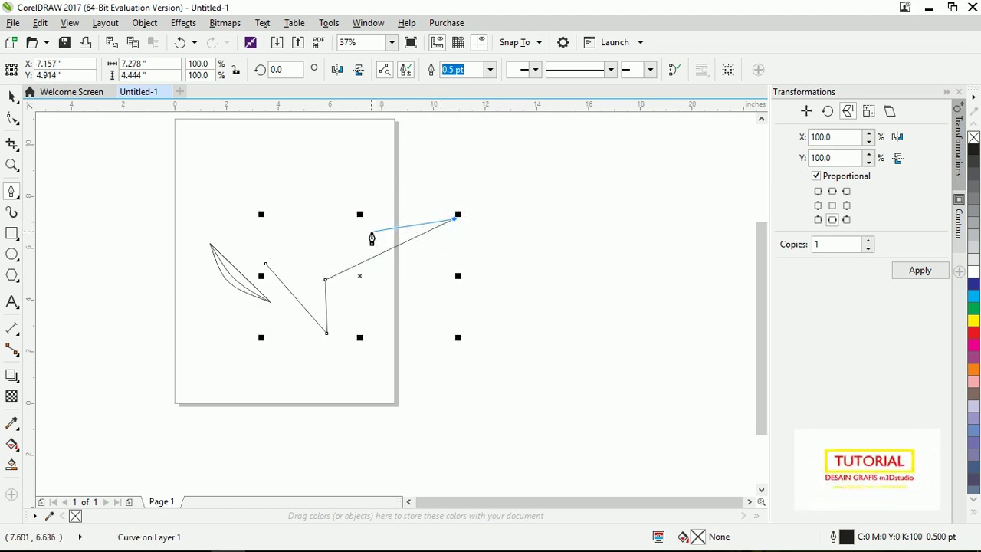
left_click(370, 231)
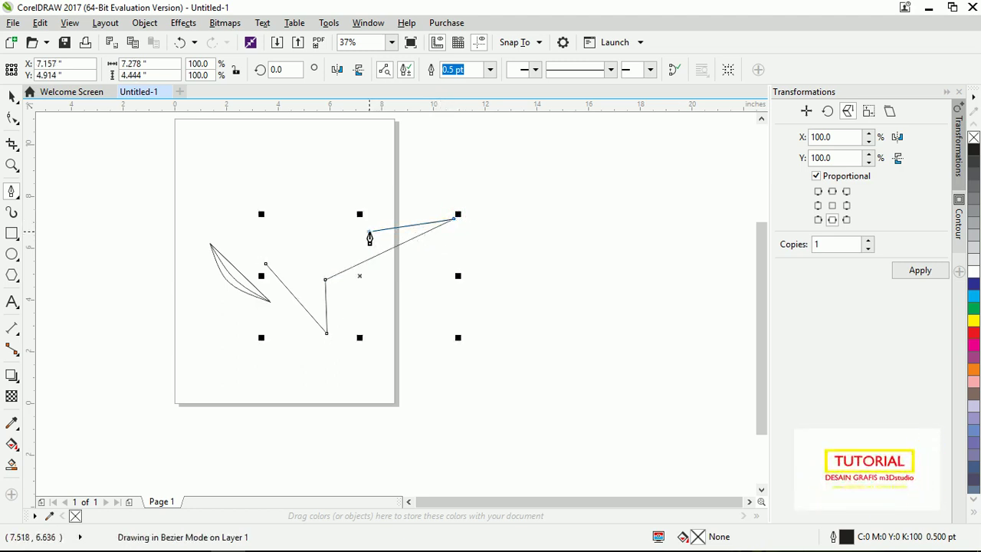
left_click(297, 265)
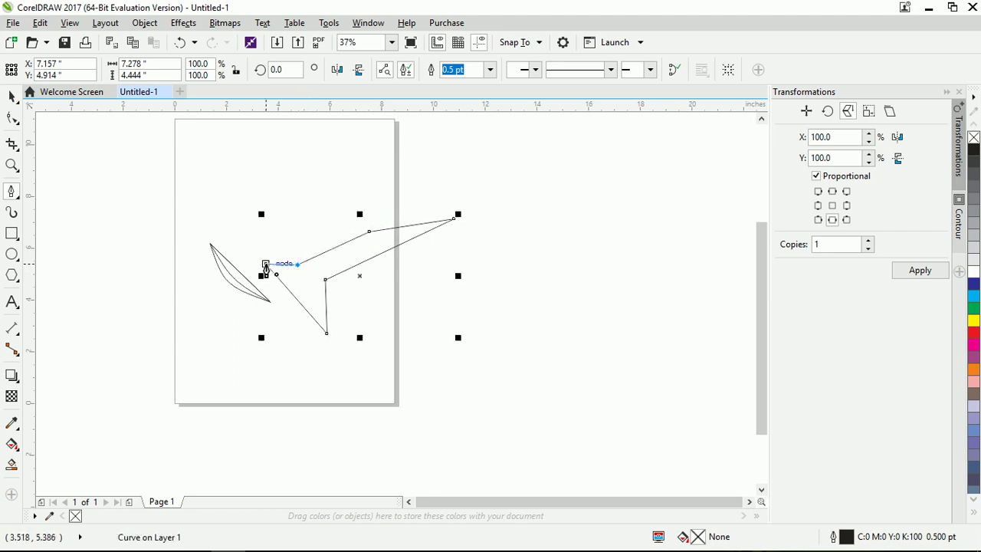
left_click(265, 264)
- Nudge the angular shape left about 0.6 in to X 6.537 in, closer to the crescent
left_click(12, 96)
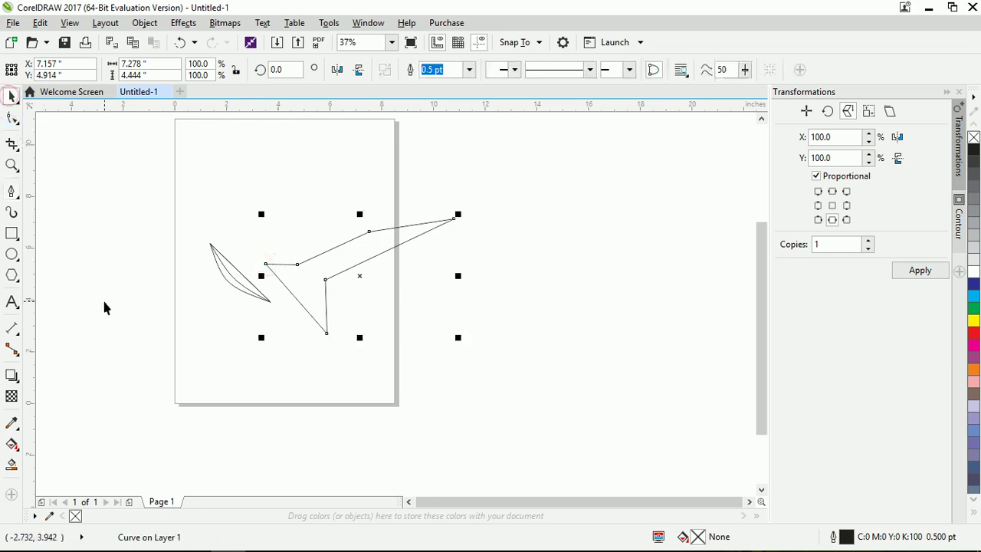
key("Left")
key("Left")
key("Left")
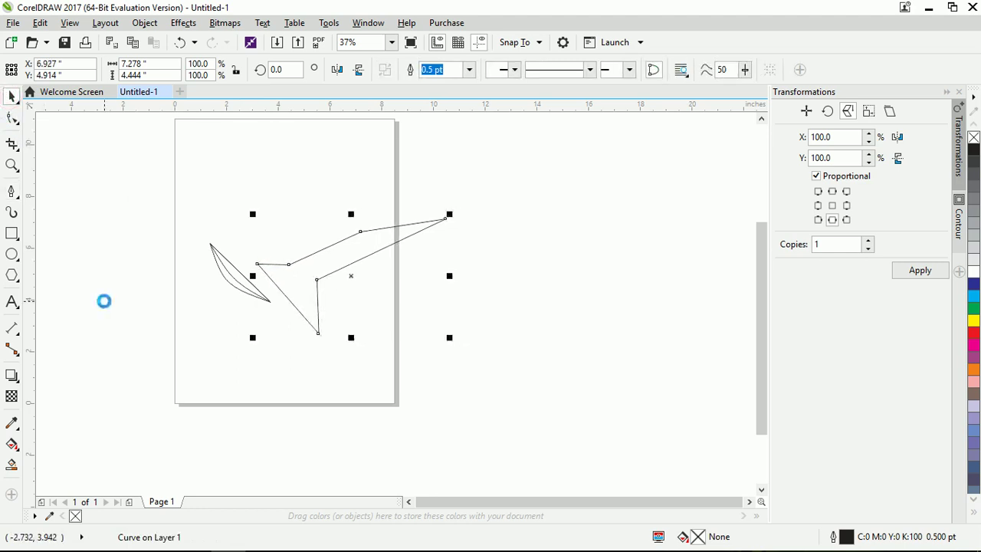
key("Left")
key("Left")
key("Left")
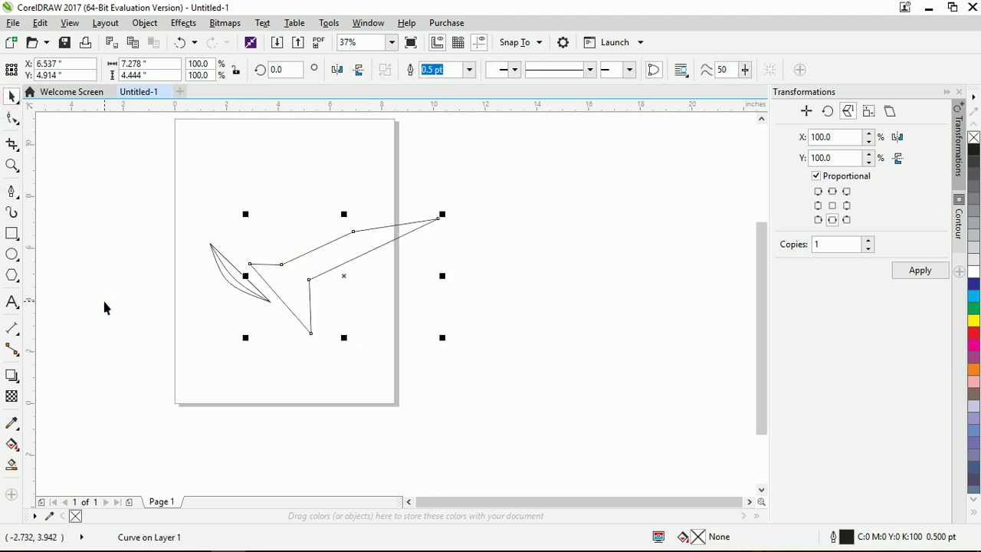
- Convert the angular shape's long left diagonal edge to a curve and adjust its handles into a gentle S-bend
scroll(250, 311, "up", 1)
scroll(310, 273, "up", 1)
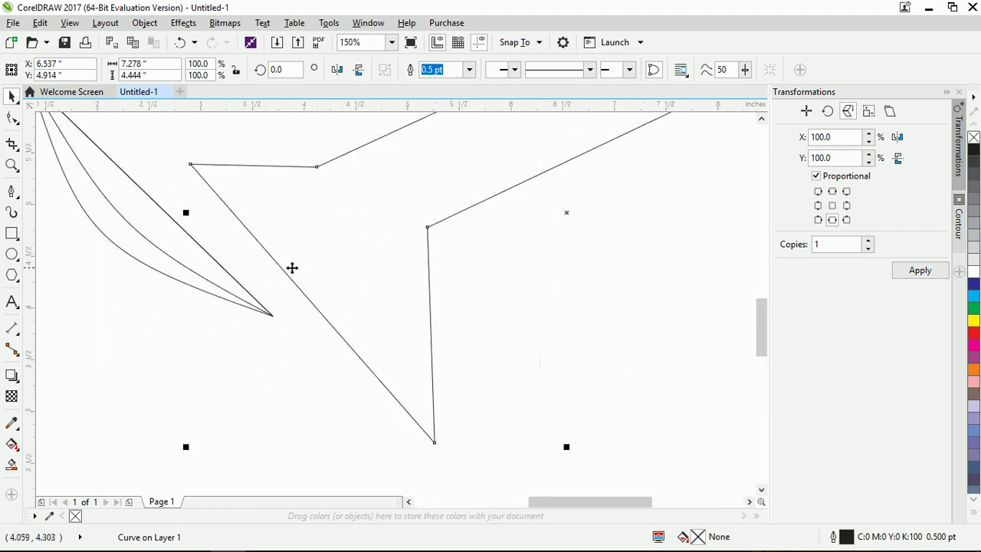
left_click(12, 117)
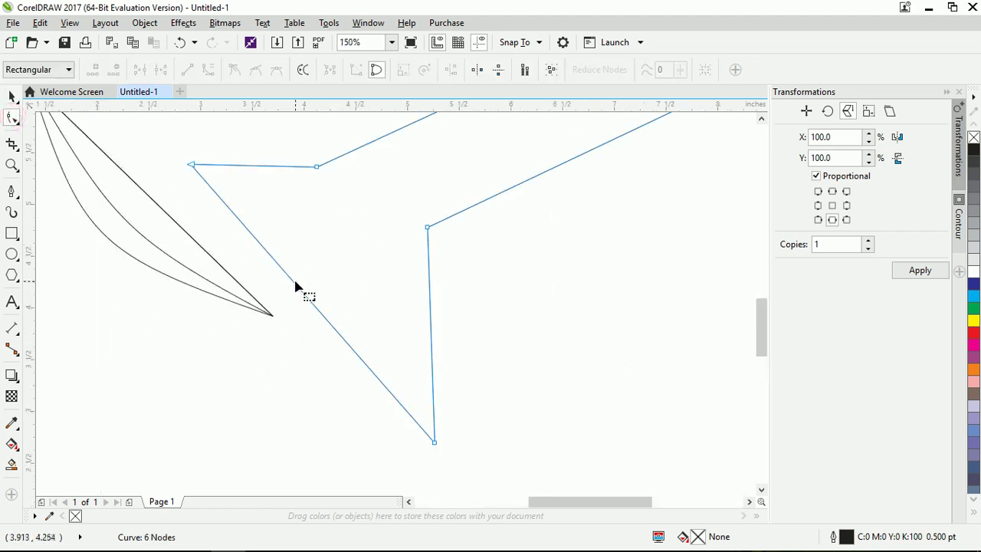
right_click(295, 285)
left_click(330, 346)
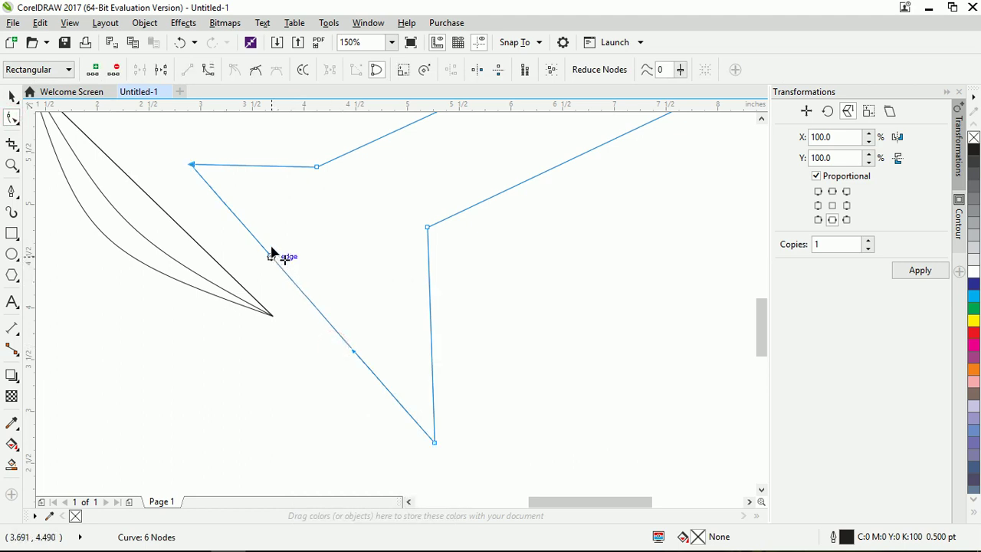
left_click_drag(271, 256, 244, 192)
left_click_drag(365, 363, 290, 366)
- Convert the short, nearly horizontal edge at the shape's upper-left corner to a curve and bend it into a shallow wave
right_click(259, 168)
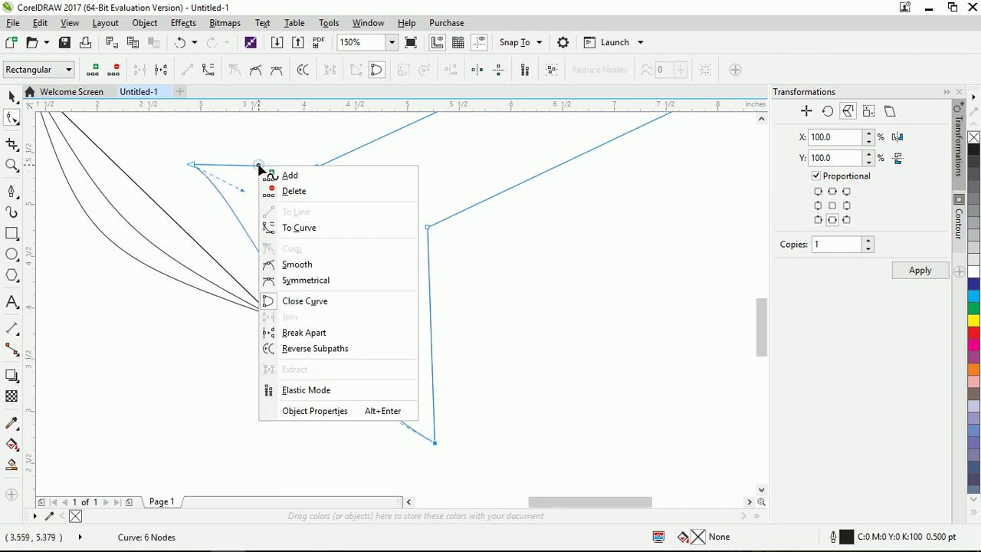
left_click(280, 225)
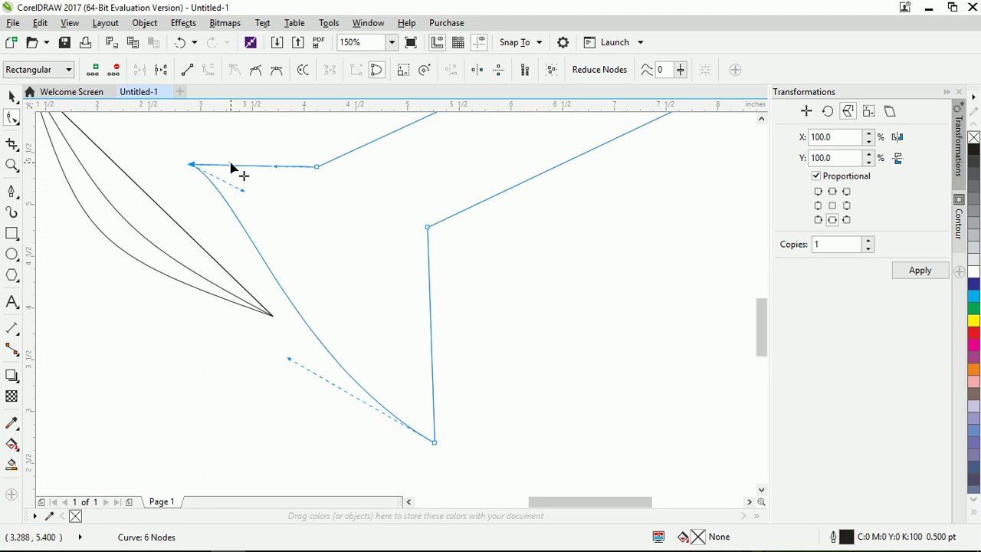
left_click_drag(231, 165, 268, 195)
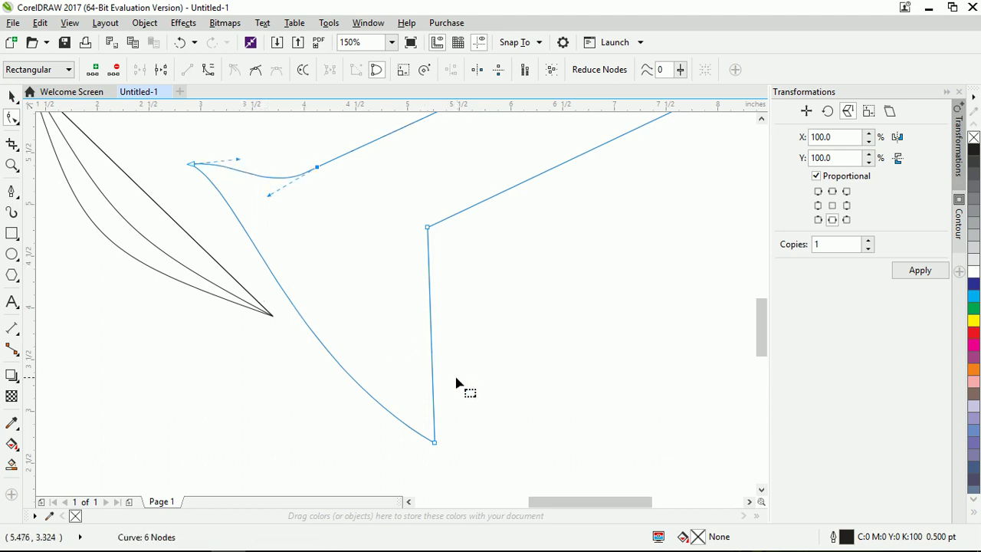
- Convert the shape's short vertical edge to a curve, bow it leftward, and adjust its handles to tighten the upper bend
right_click(433, 368)
left_click(492, 175)
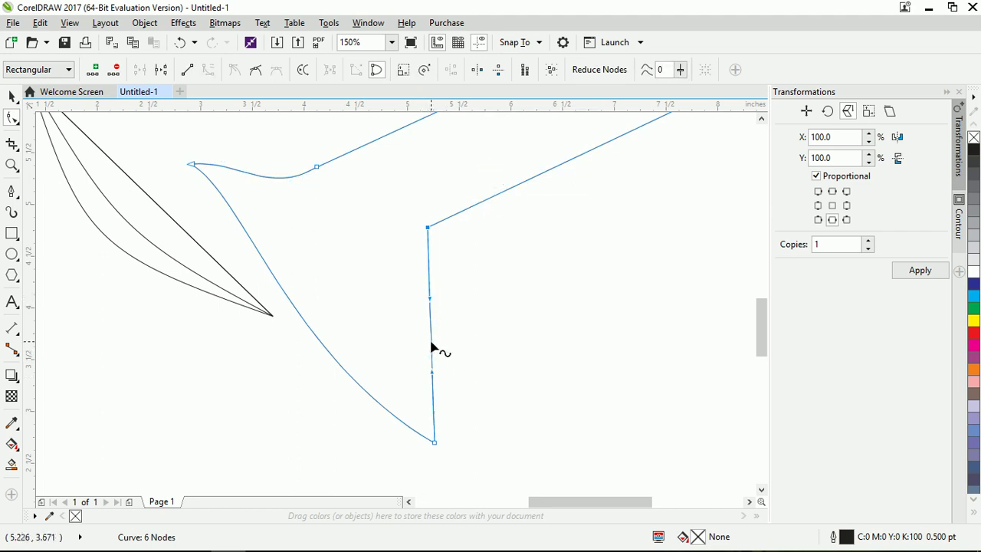
left_click_drag(430, 345, 377, 306)
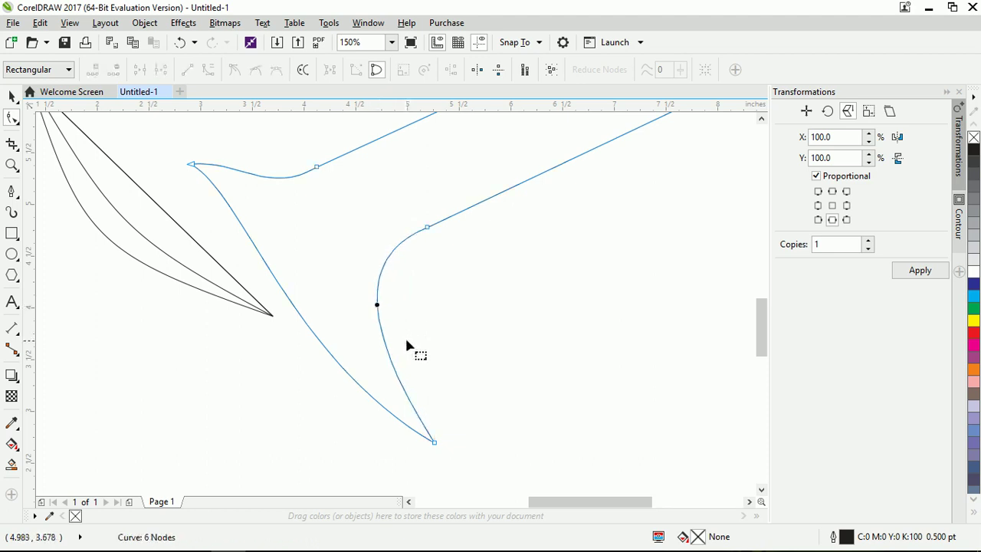
left_click(433, 442)
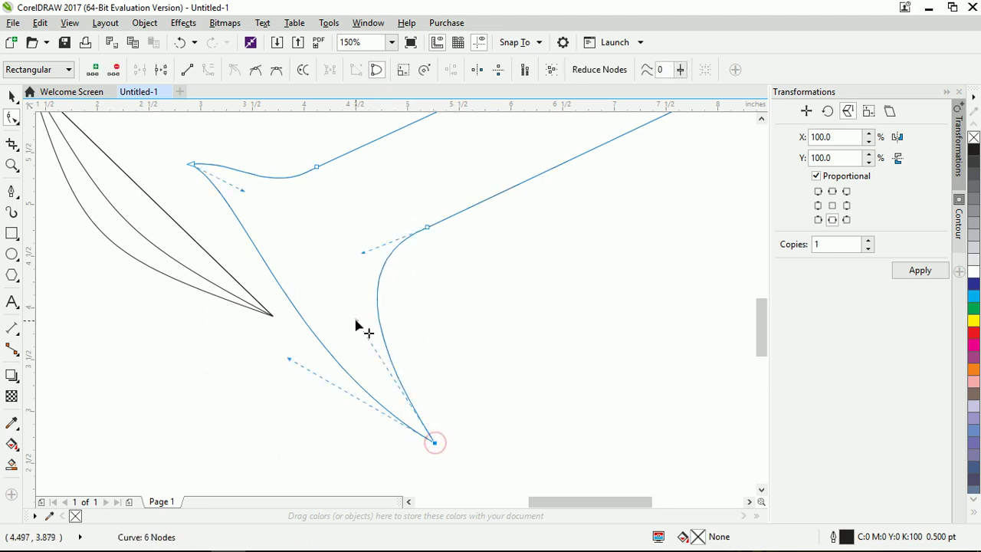
left_click_drag(356, 320, 369, 261)
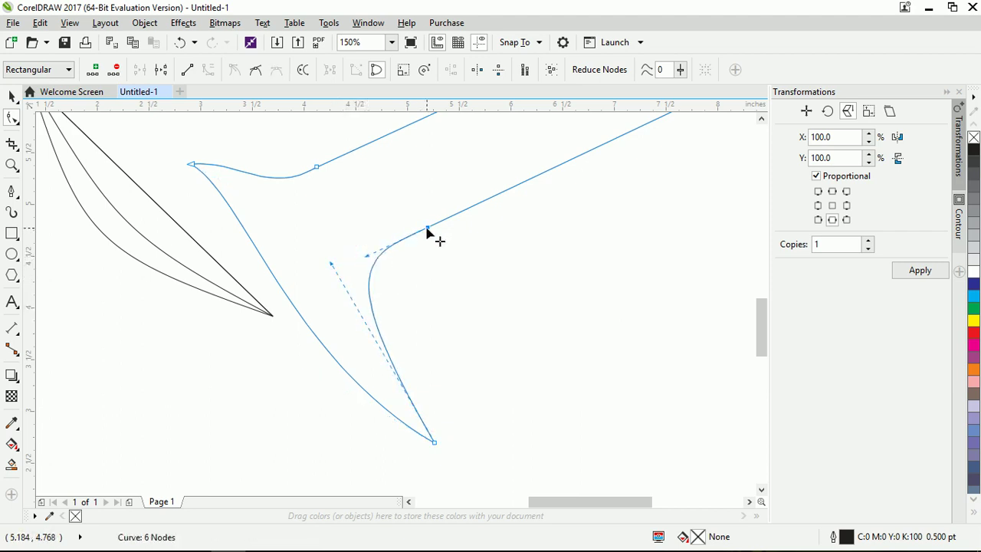
- Move the node ending the upper-left wave right and slightly down, and shift the node above the inner bend slightly left
left_click(318, 167)
left_click_drag(319, 170, 352, 180)
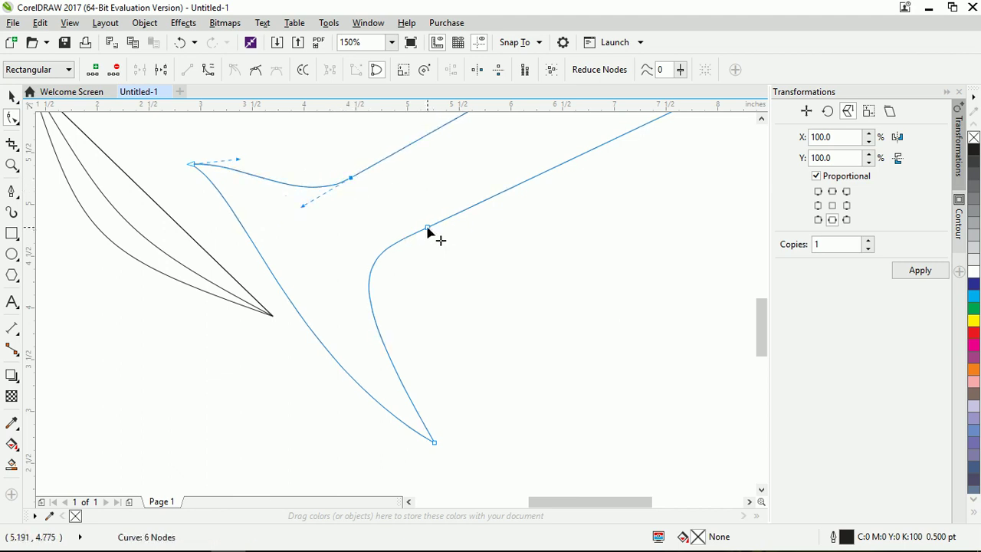
left_click_drag(427, 229, 410, 227)
scroll(333, 286, "down", 4)
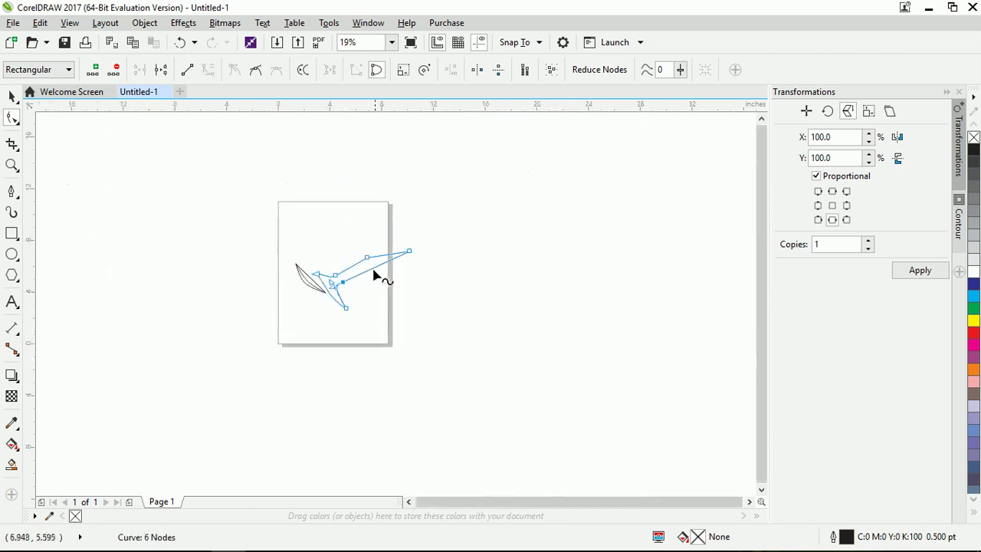
scroll(381, 278, "up", 2)
scroll(194, 349, "up", 2)
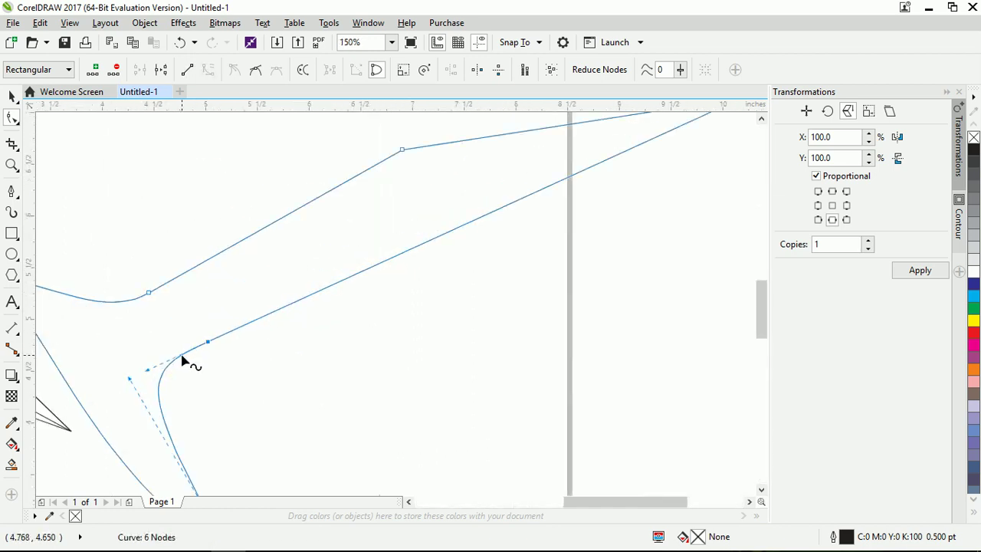
scroll(184, 360, "down", 2)
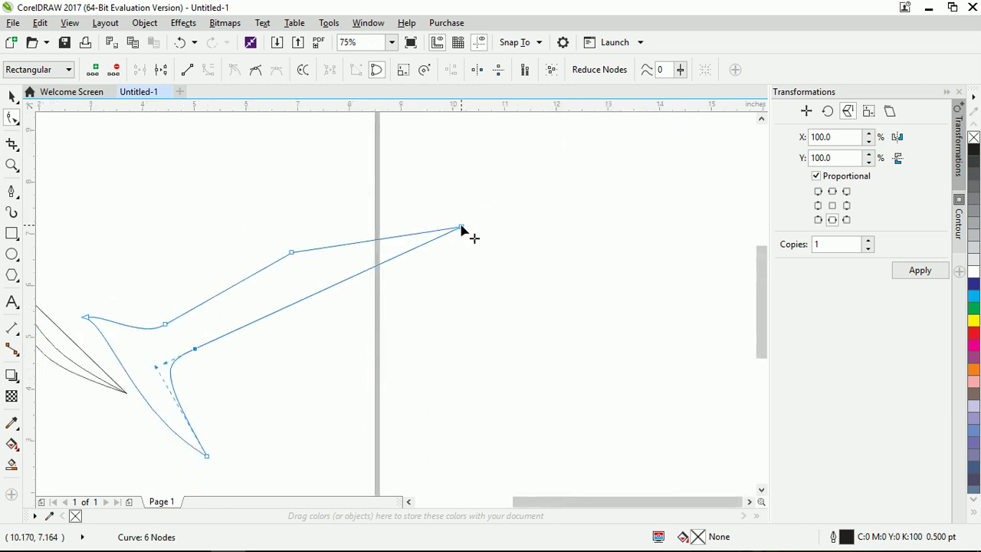
- Lower the shape's far-right tip node slightly, convert the long lower diagonal edge to a curve, and bow it upward
left_click_drag(462, 229, 460, 243)
right_click(383, 273)
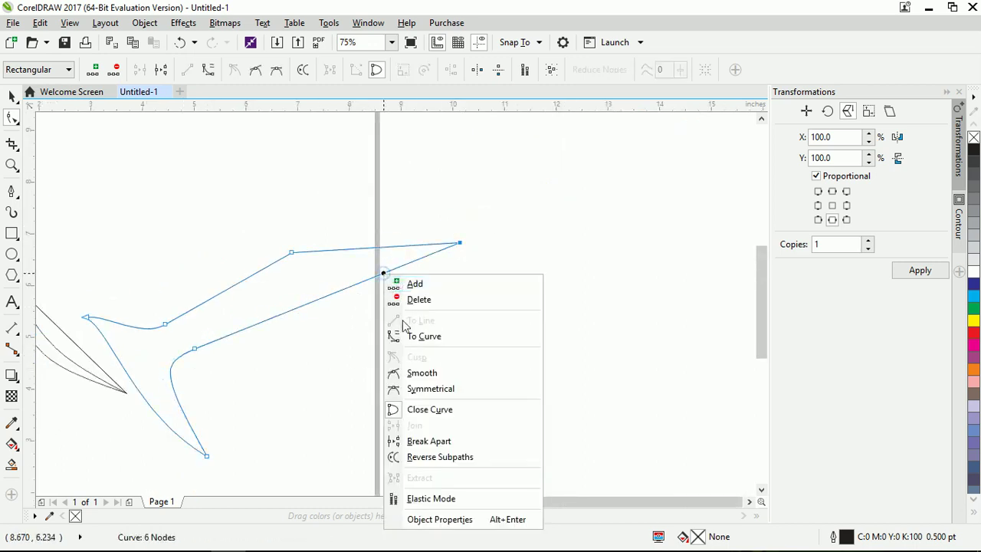
left_click(414, 337)
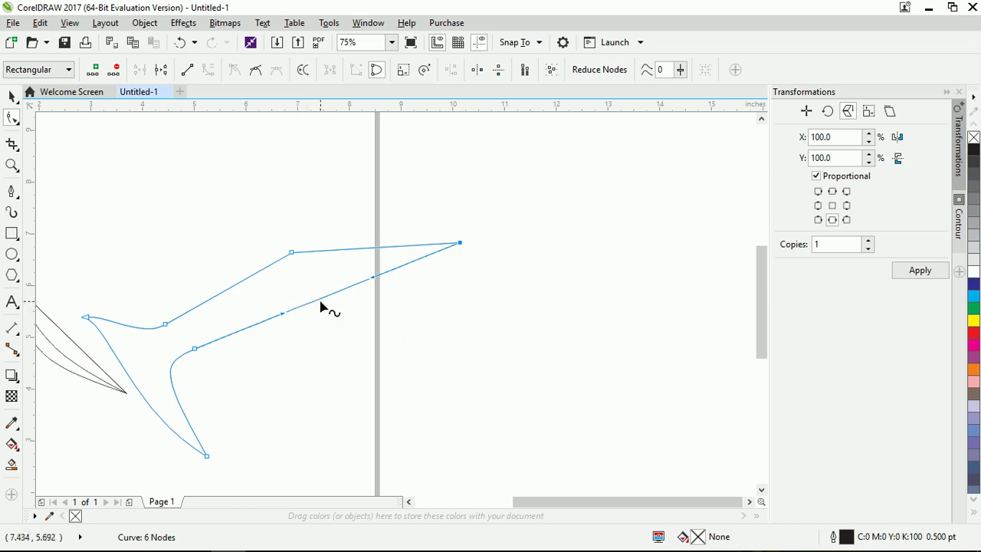
left_click_drag(320, 305, 314, 285)
left_click(195, 349)
key("Delete")
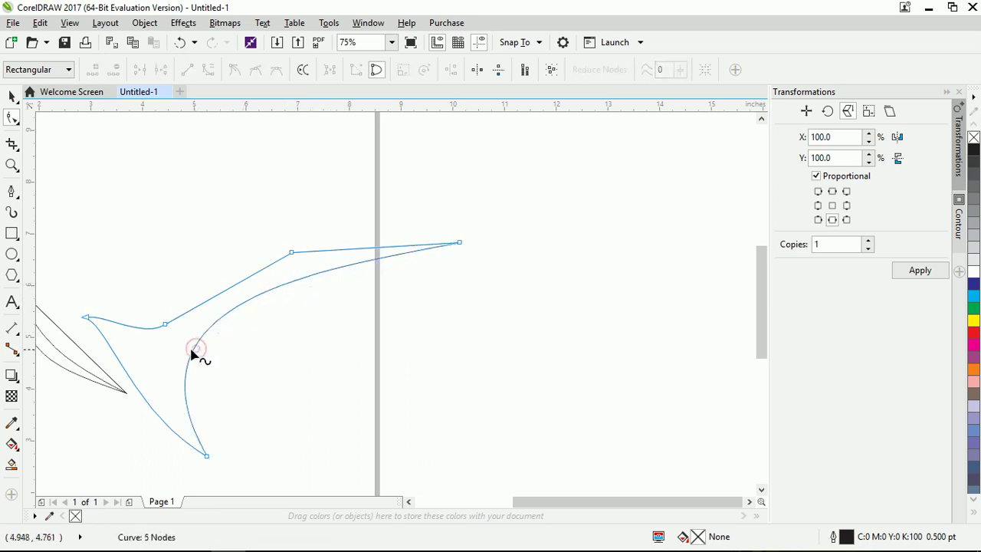
key("ctrl+z")
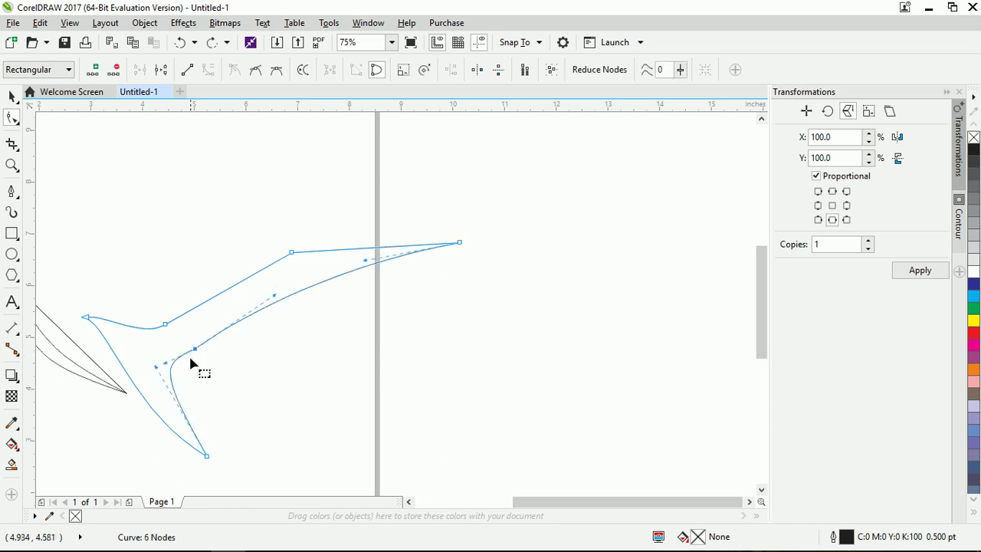
- Shift the node above the inner bend down and left, and lower the node ending the upper-left wave slightly
left_click_drag(194, 349, 161, 375)
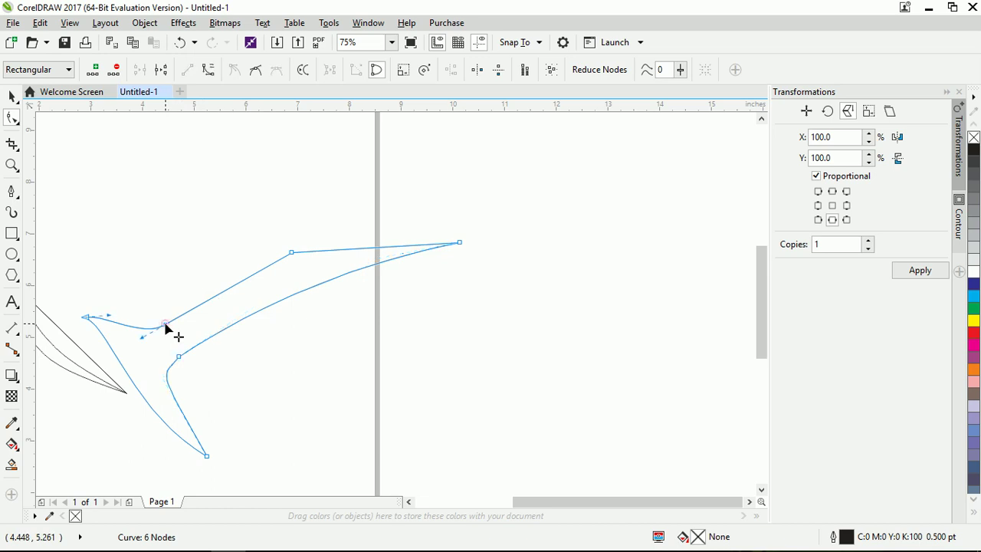
mouse_move(165, 325)
left_mouse_down()
mouse_move(176, 342)
mouse_move(167, 334)
left_mouse_up()
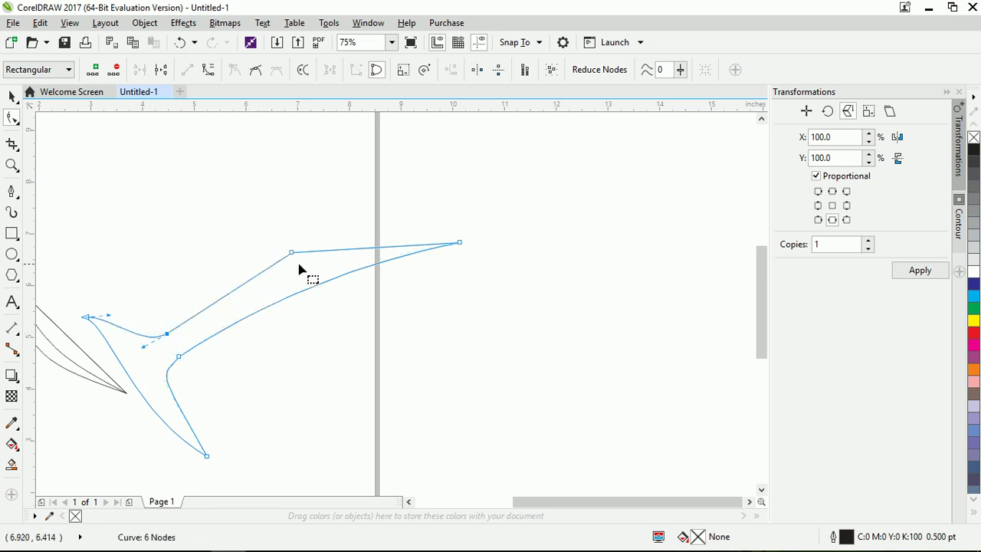
- Convert the shape's two straight upper edges to curves, bow both gently upward into a continuous arc, and deselect the shape
right_click(371, 249)
left_click(390, 311)
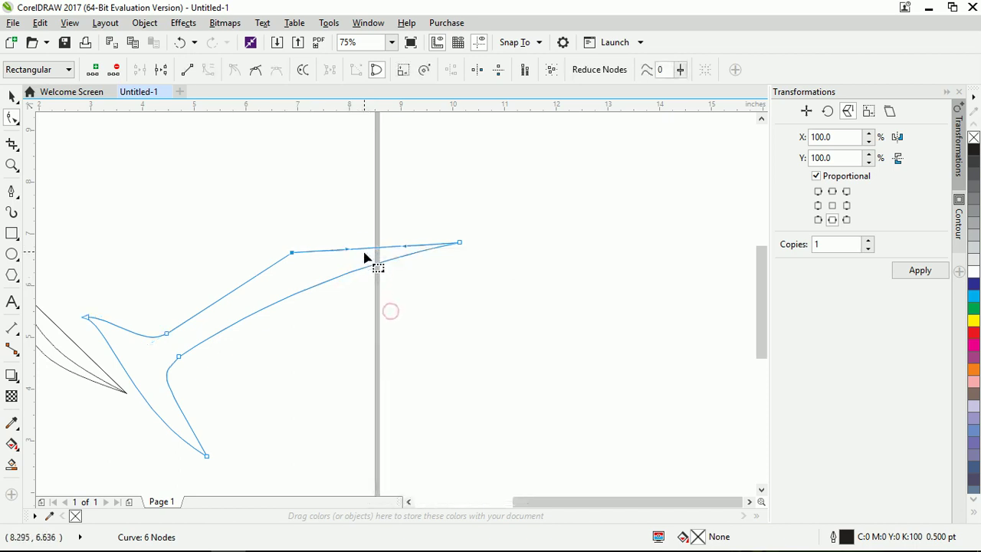
left_click(364, 250)
left_click_drag(365, 249, 351, 244)
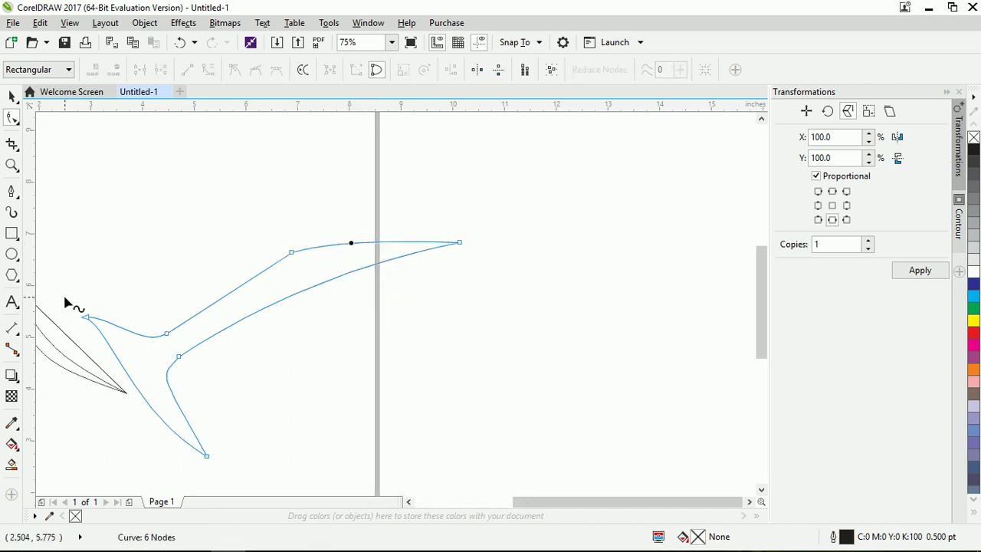
right_click(223, 303)
left_click(268, 106)
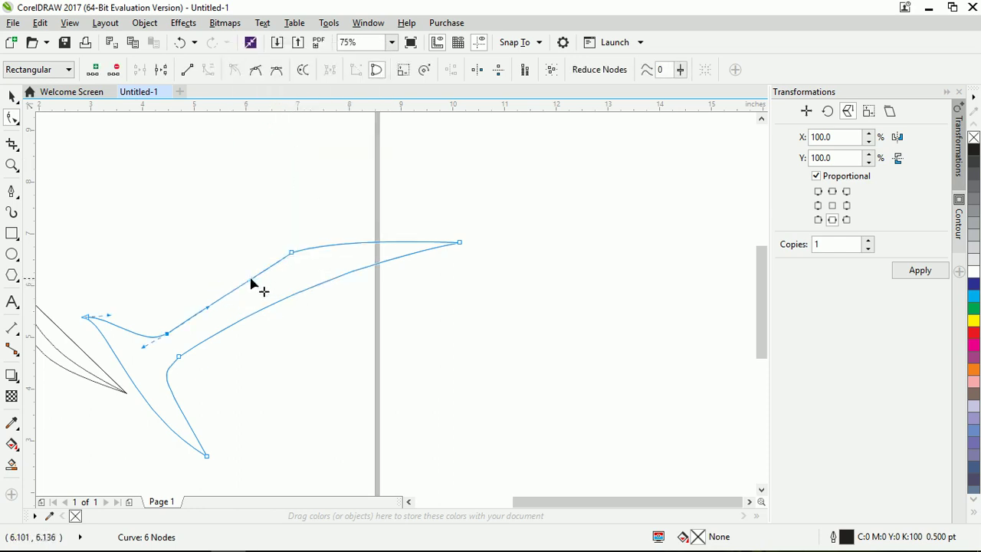
left_click_drag(251, 285, 241, 281)
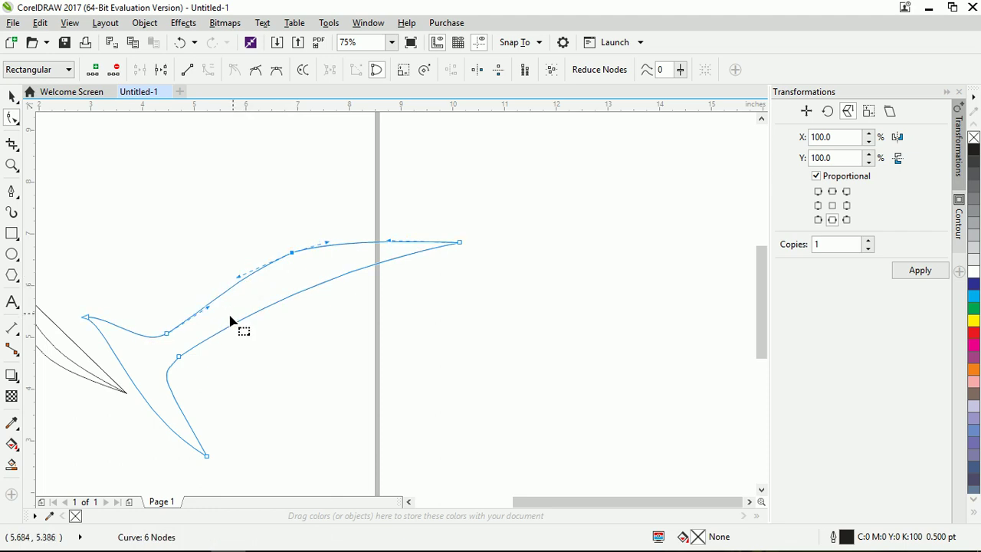
scroll(230, 321, "down", 2)
left_click(12, 97)
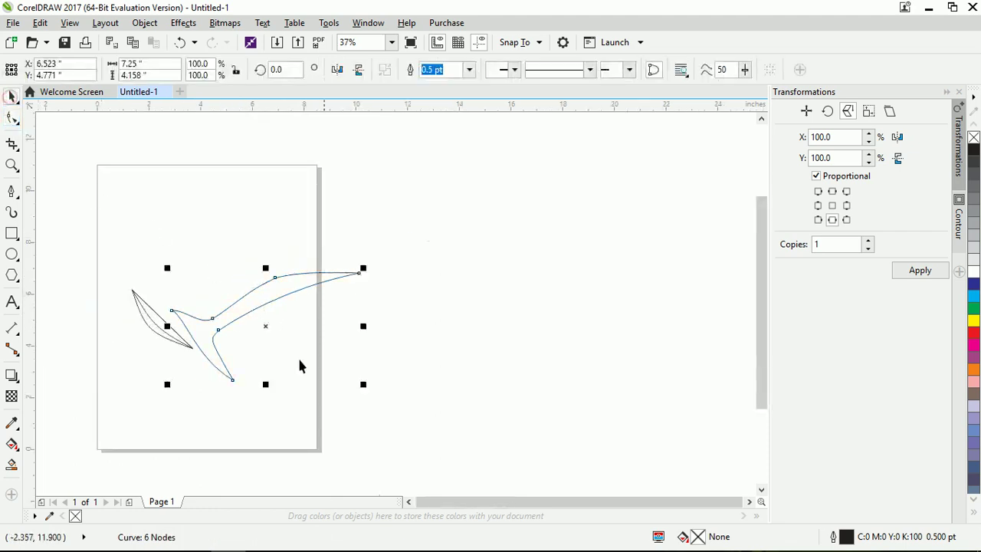
left_click(522, 389)
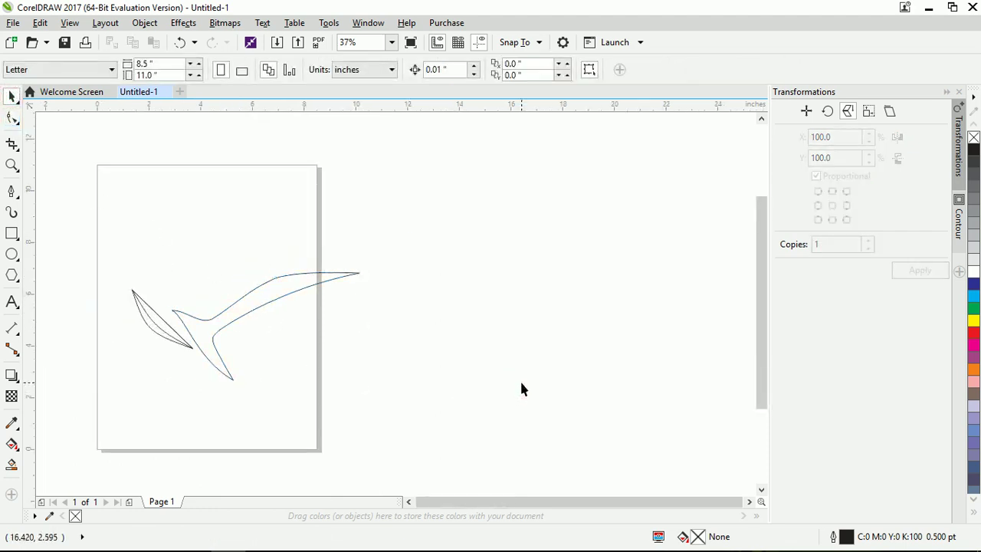
- Start a straight-segment Pen path below the curved shape, running from its right tip to the inner bend, along a bottom edge, and back inward
scroll(237, 352, "up", 2)
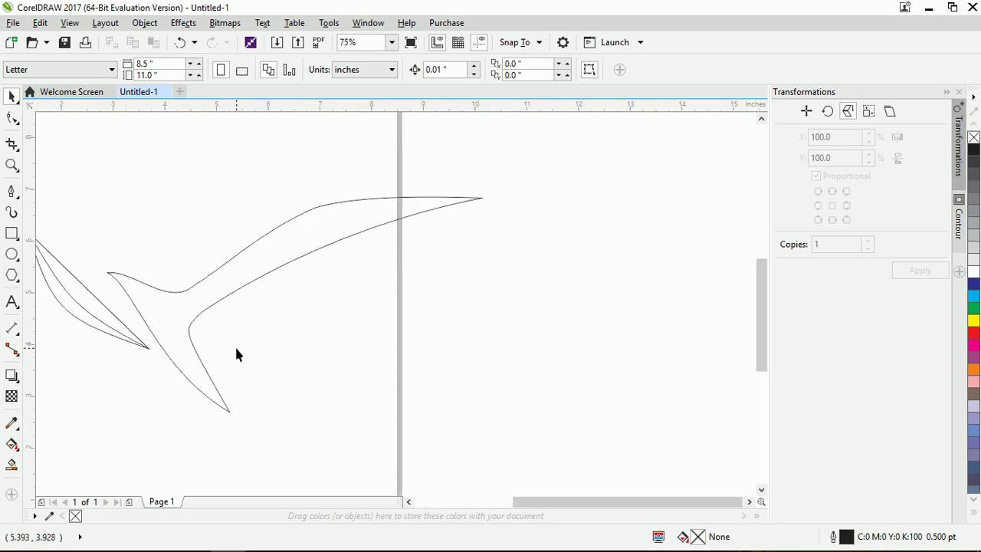
scroll(236, 354, "down", 2)
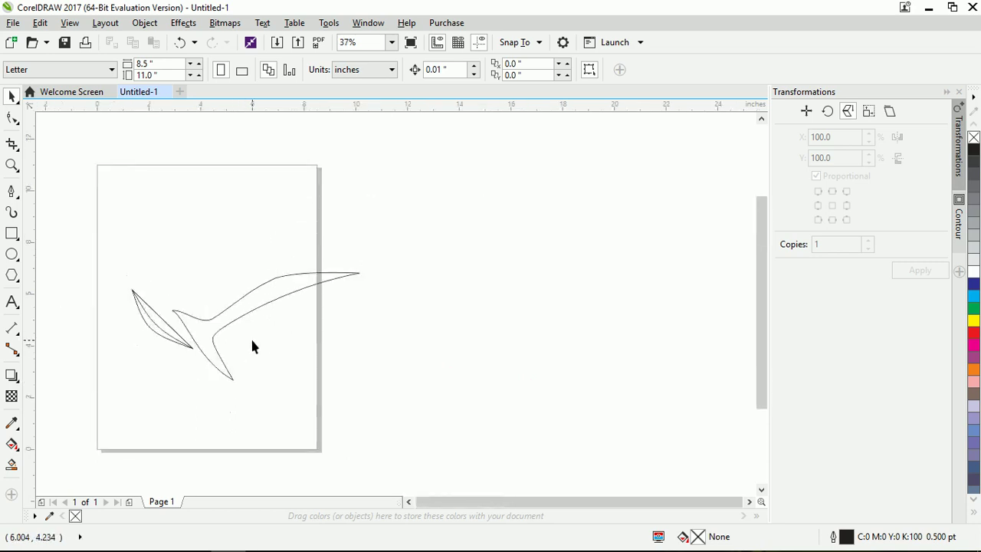
left_click(11, 190)
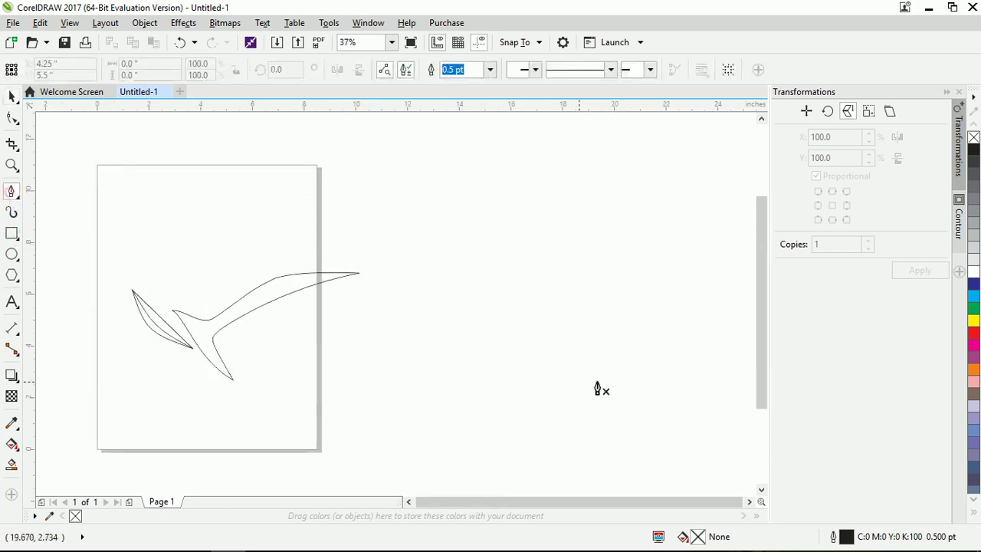
left_click(357, 297)
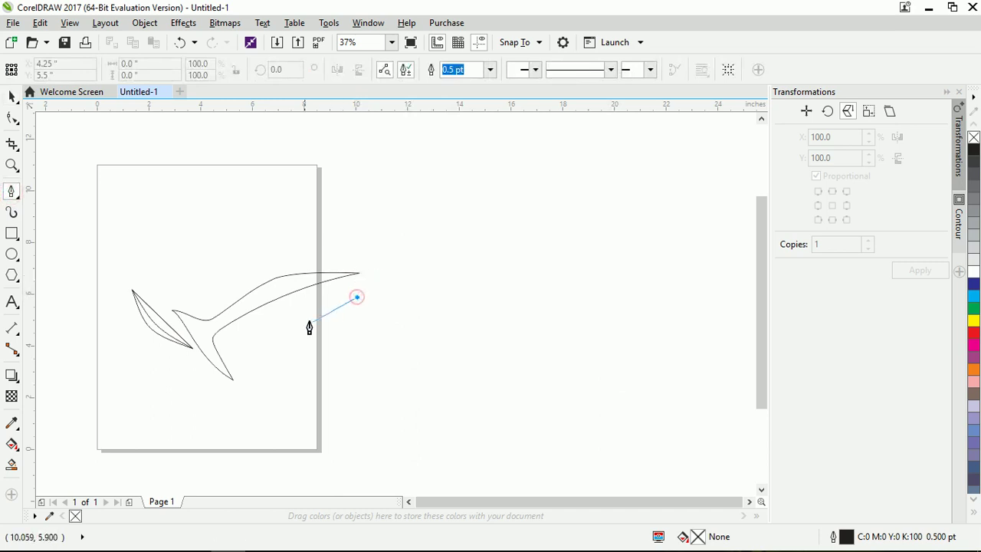
left_click(226, 345)
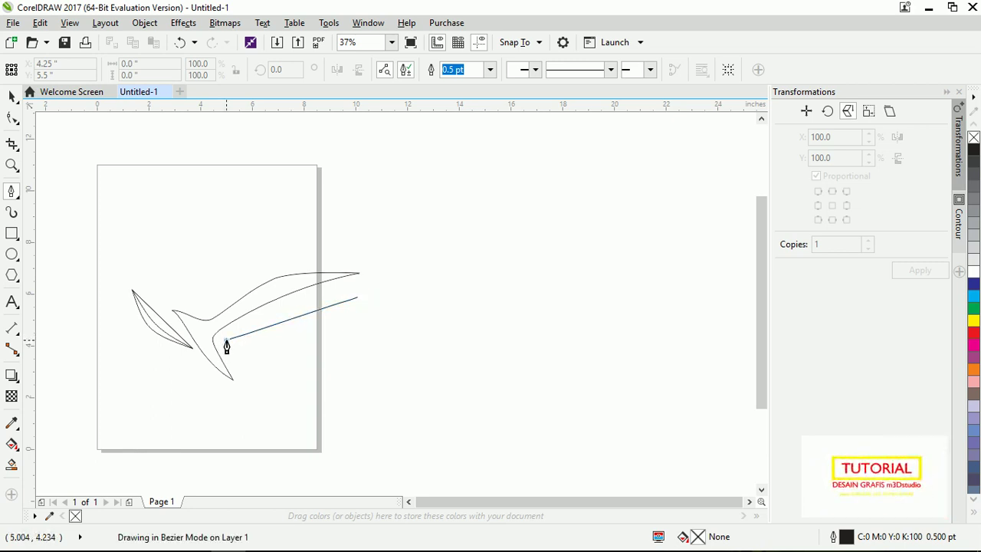
left_click(226, 345)
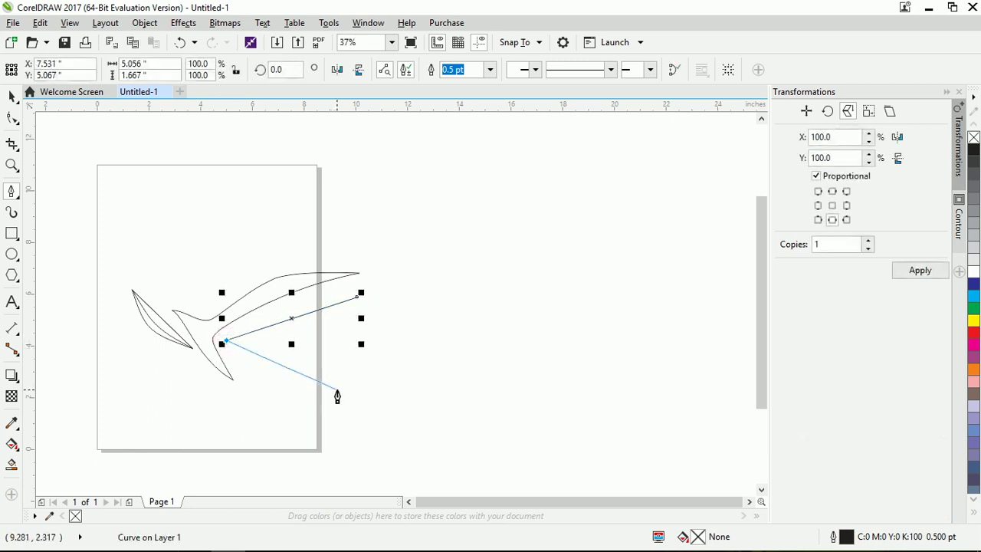
left_click(299, 355)
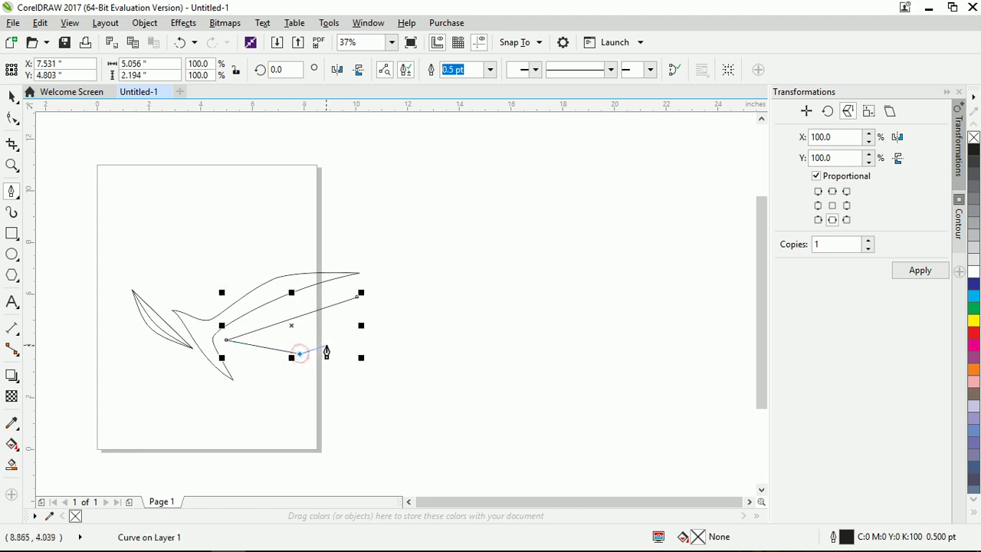
left_click(325, 345)
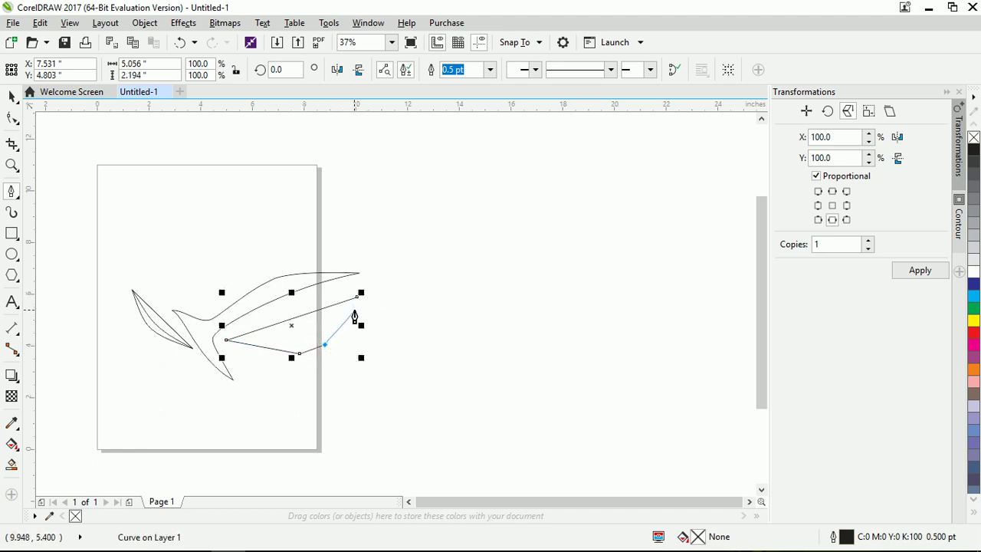
left_click(356, 307)
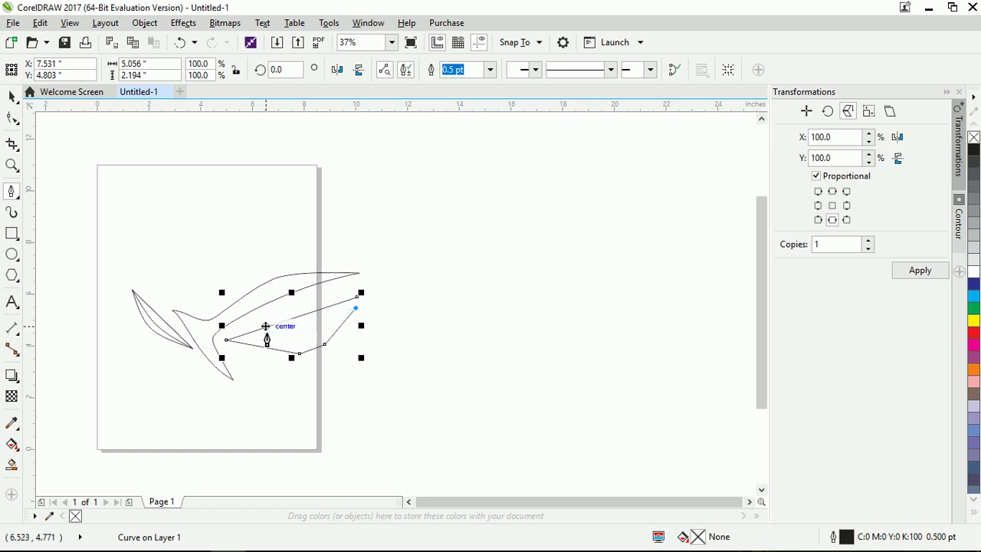
left_click(351, 313)
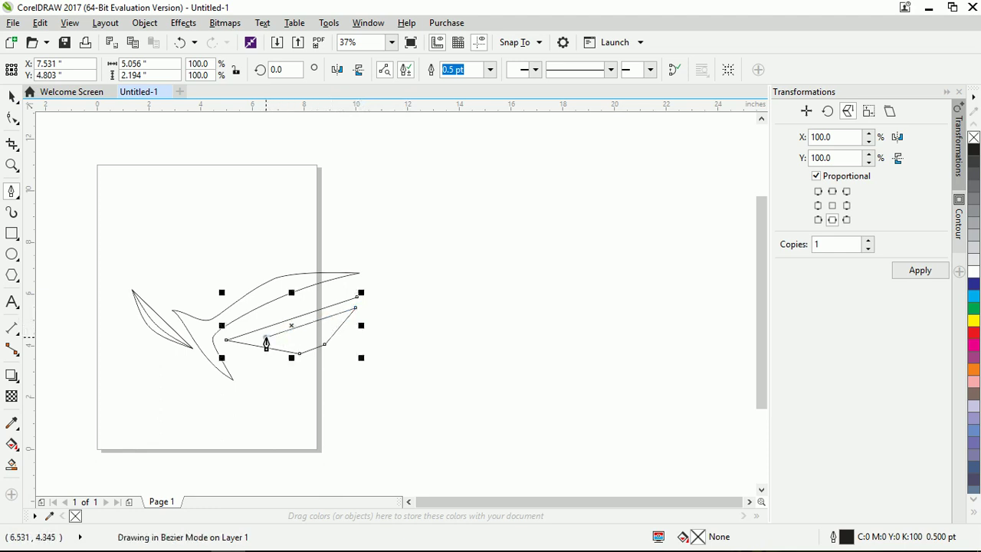
- Continue the Pen path from the inner point around the outside of the first segments, parallel to them, and close it at the start node
scroll(354, 314, "up", 2)
scroll(361, 313, "up", 1)
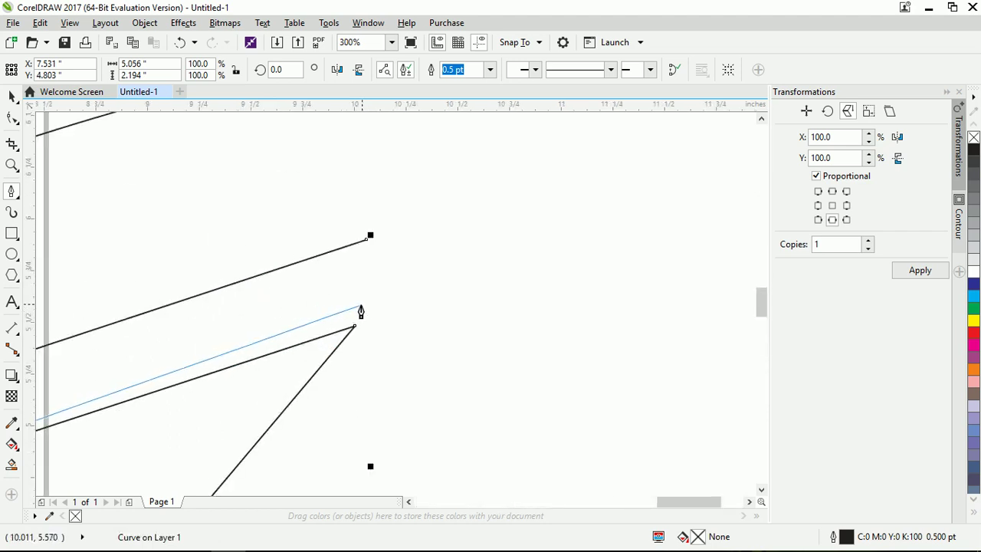
scroll(377, 306, "down", 1)
scroll(378, 305, "down", 2)
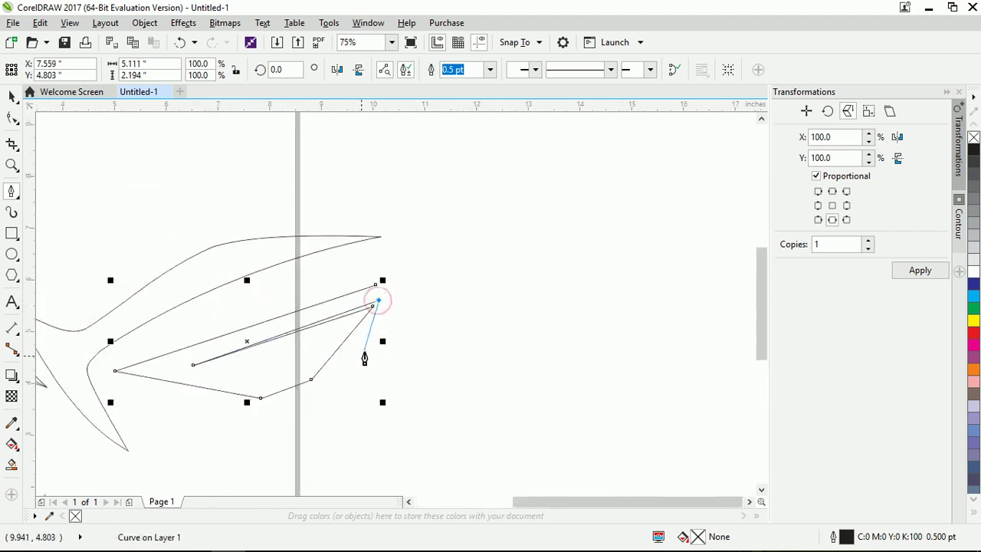
left_click(316, 389)
left_click(255, 413)
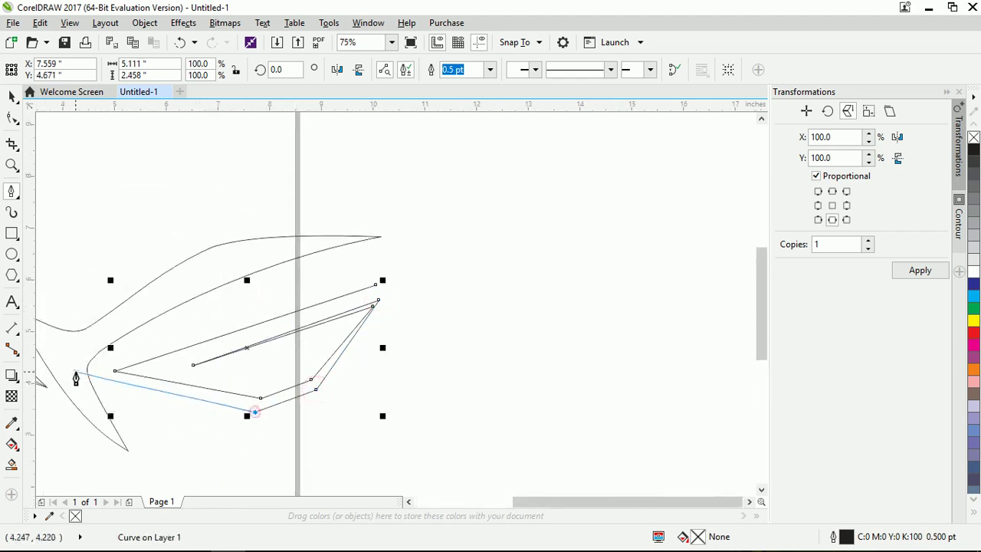
left_click(98, 371)
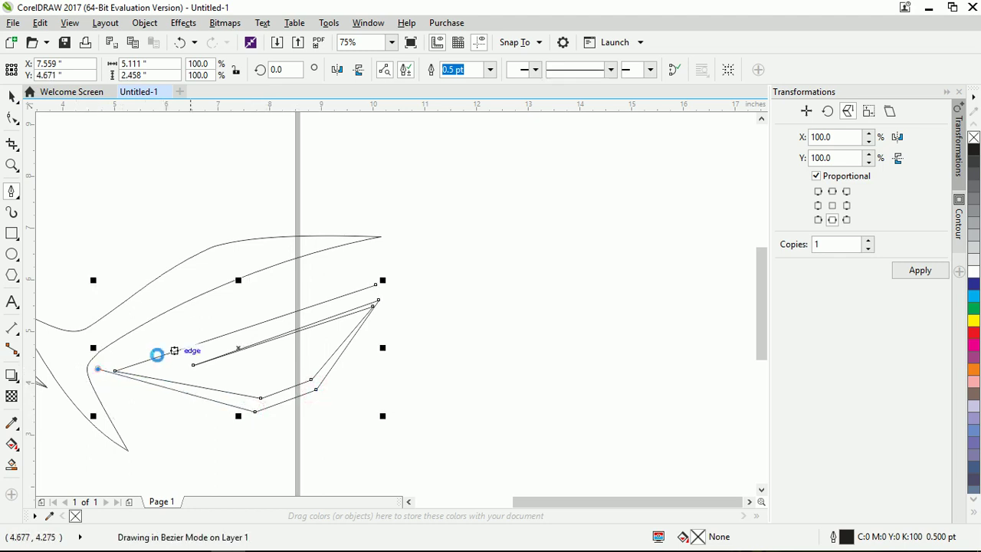
left_click(378, 261)
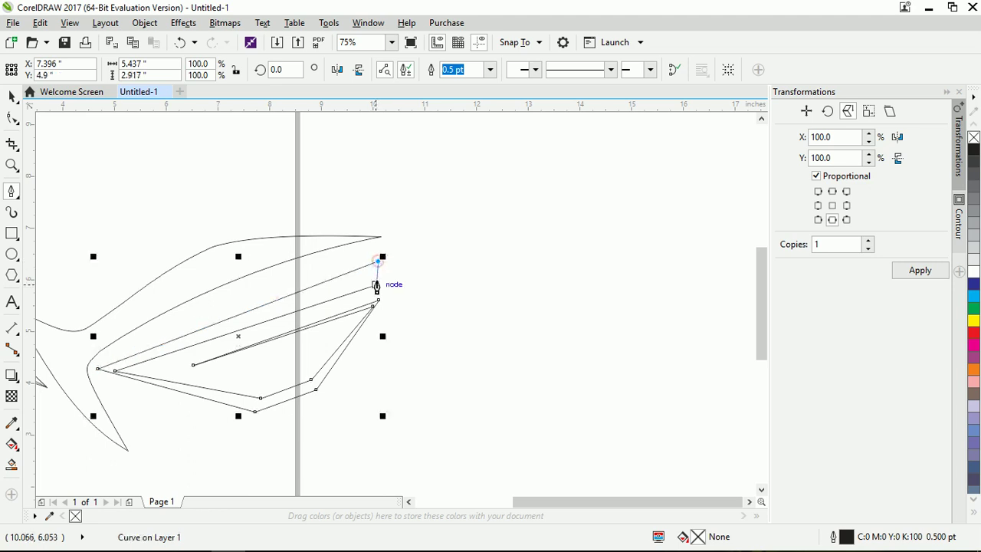
left_click(376, 283)
- Move the new angular shape's inner left corner node right to about X 5.5 in, widening the band at that end
key("F10")
scroll(351, 317, "down", 2)
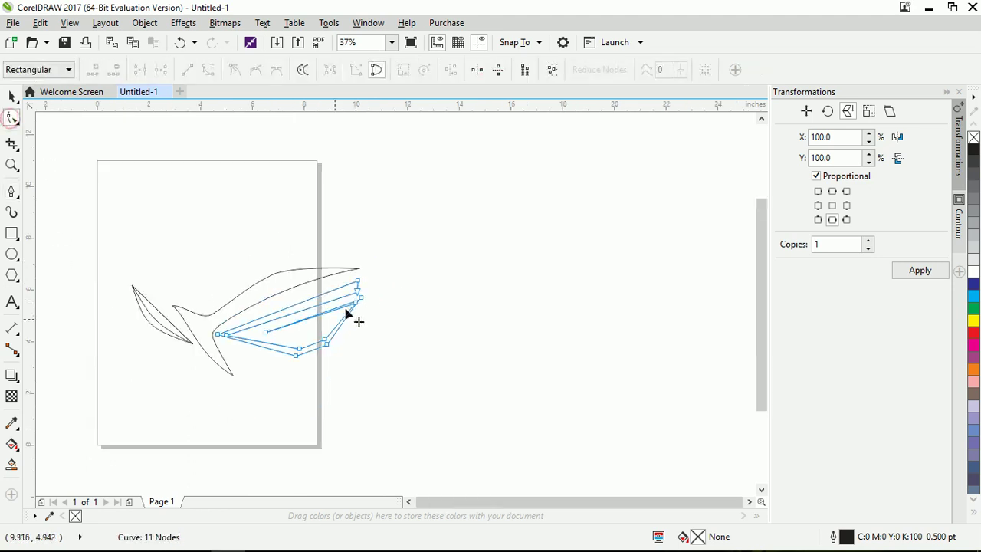
scroll(263, 376, "up", 3)
scroll(296, 346, "down", 1)
scroll(329, 318, "down", 2)
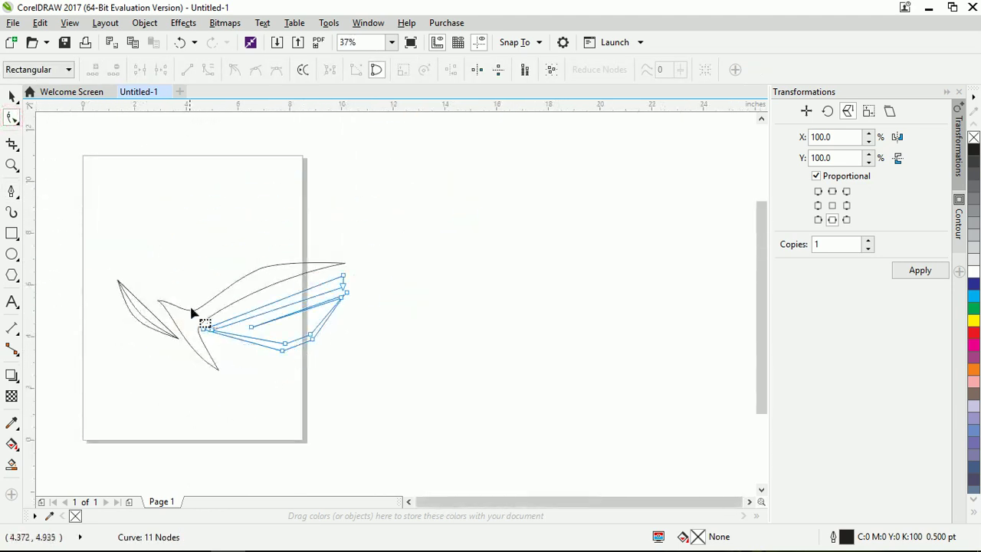
scroll(215, 337, "up", 4)
left_click_drag(227, 335, 275, 332)
scroll(350, 344, "down", 3)
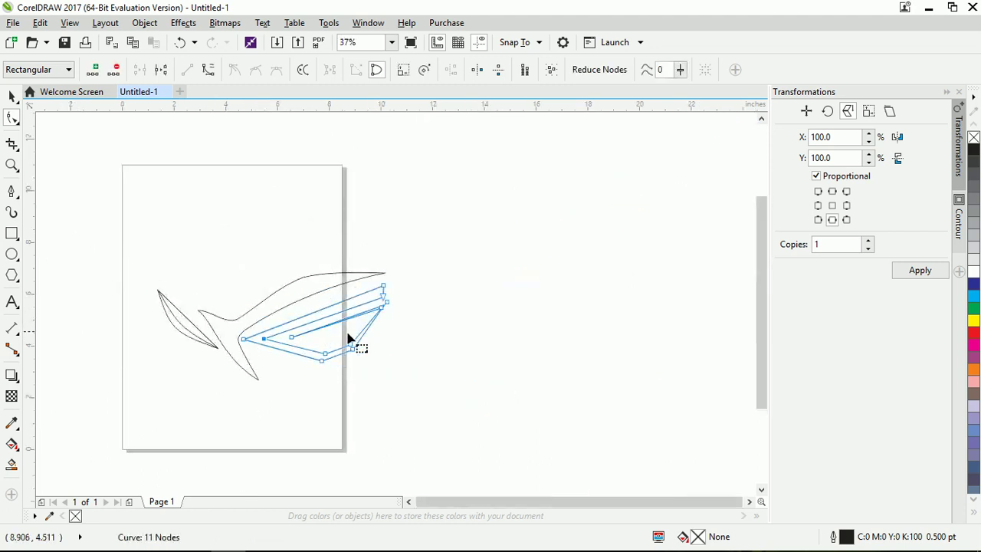
- Move the two lower right tip nodes of the new shape down and left, to about X 9.45 in and X 9.73 in
scroll(398, 293, "up", 2)
left_click_drag(399, 289, 371, 301)
scroll(404, 249, "up", 1)
left_click_drag(398, 265, 370, 318)
scroll(405, 322, "down", 2)
scroll(402, 322, "up", 2)
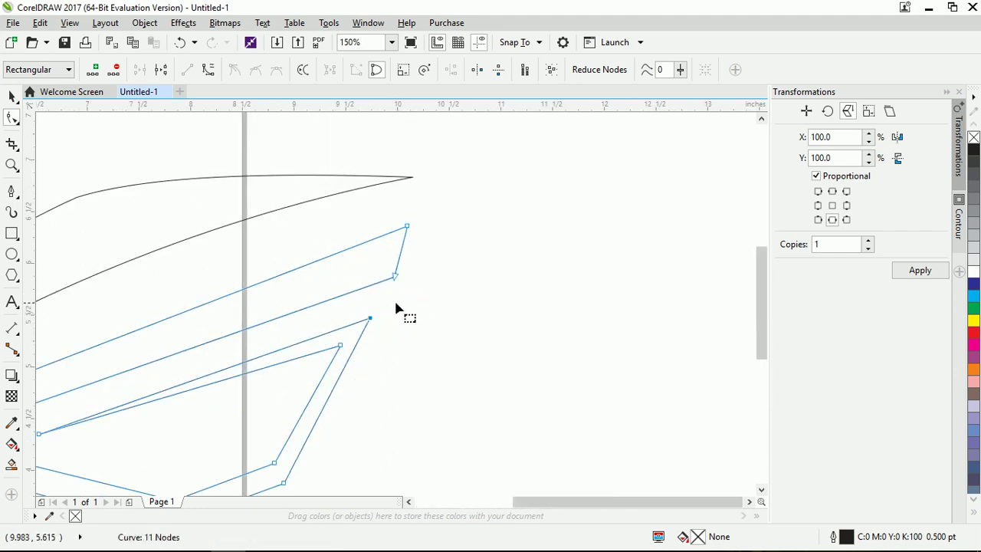
- Move the two lower nodes of the inner outline up to widen the bottom band, and shift the outer left corner node slightly right to about X 4.8 in
scroll(395, 307, "down", 2)
scroll(376, 361, "up", 1)
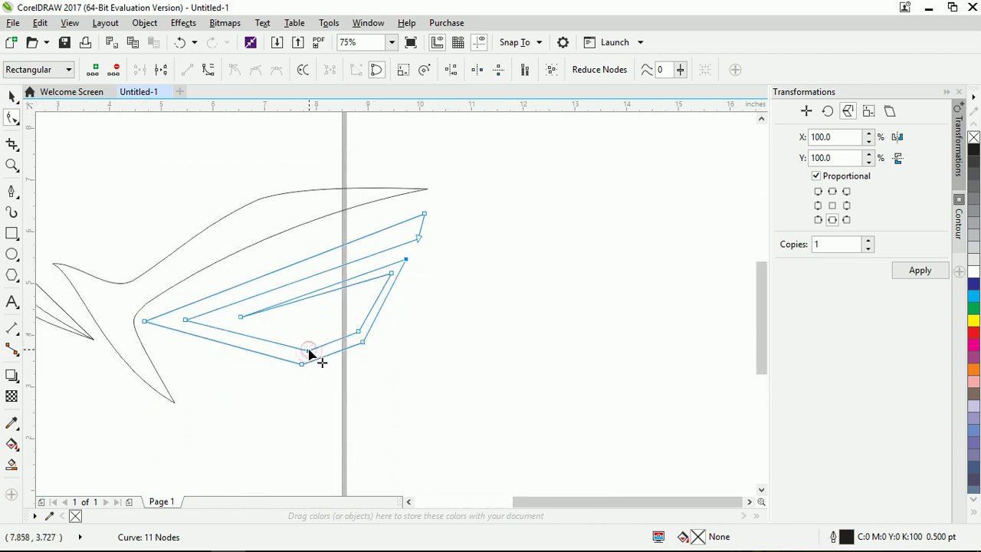
left_click_drag(308, 350, 303, 339)
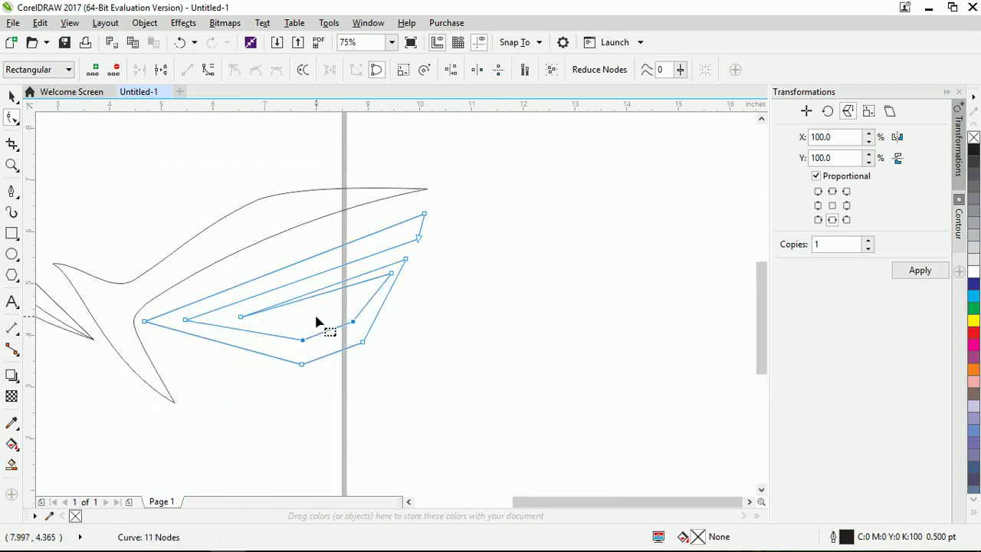
scroll(345, 346, "down", 2)
scroll(335, 340, "up", 3)
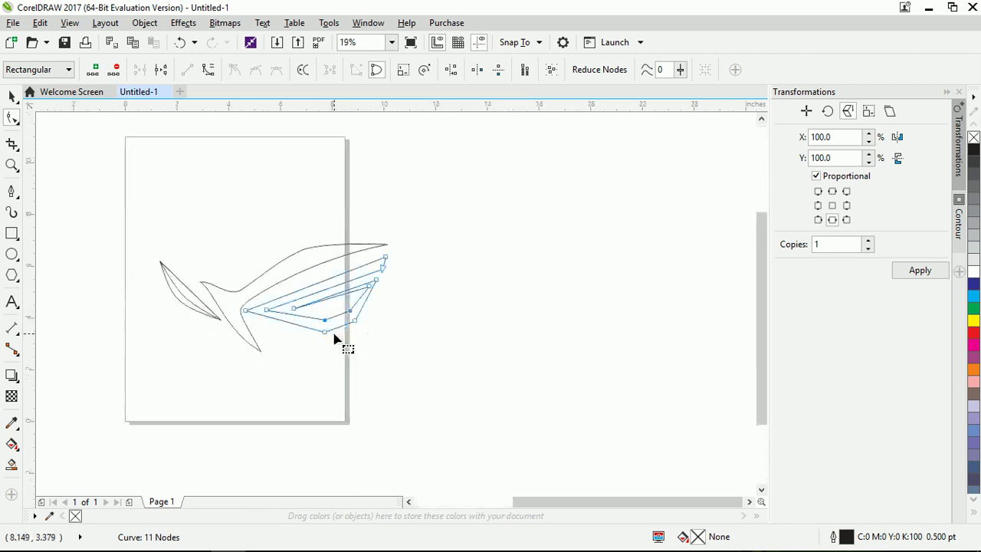
scroll(358, 262, "up", 1)
scroll(355, 262, "down", 1)
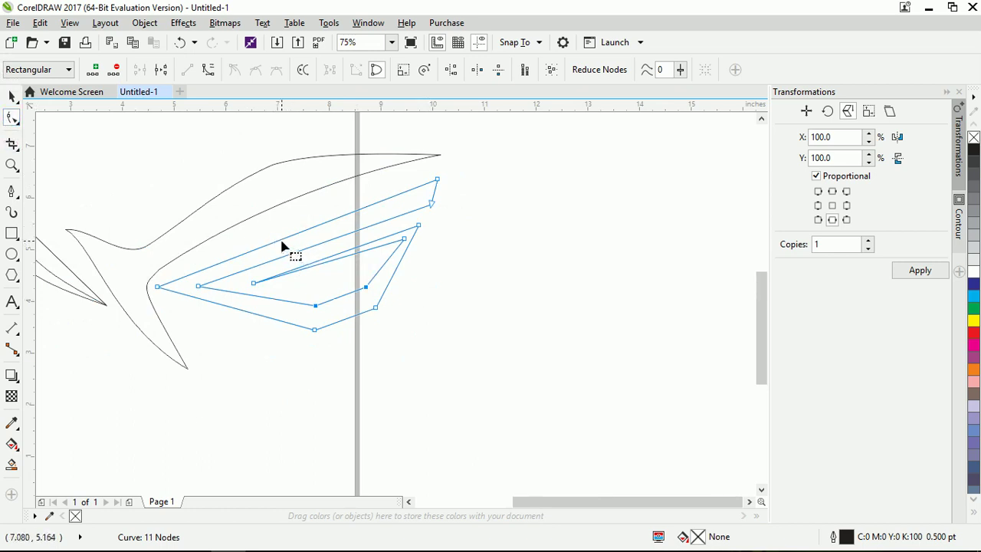
left_click_drag(156, 289, 164, 285)
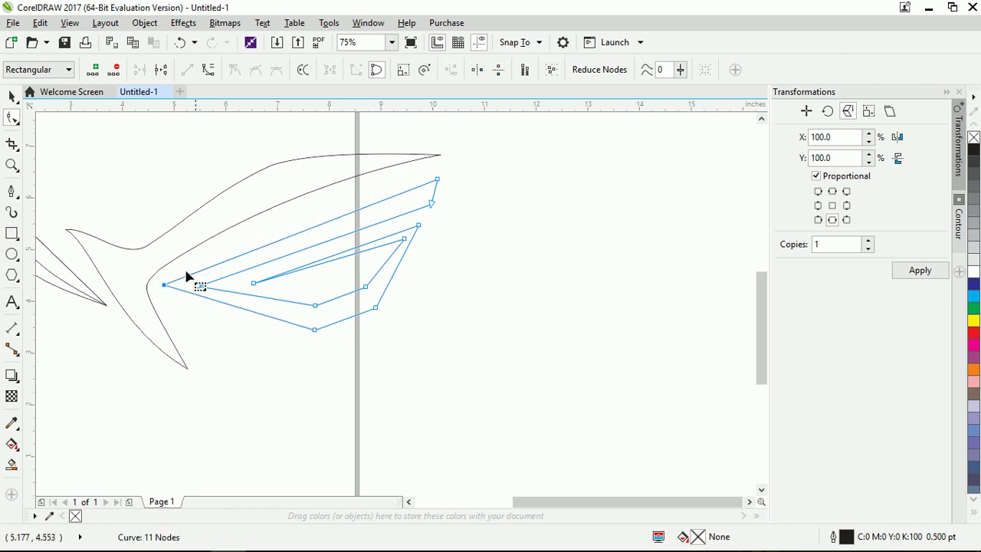
- Convert the angular shape's long upper edge to a curve and bow it upward, following the curved shape above
right_click(295, 236)
left_click(286, 242)
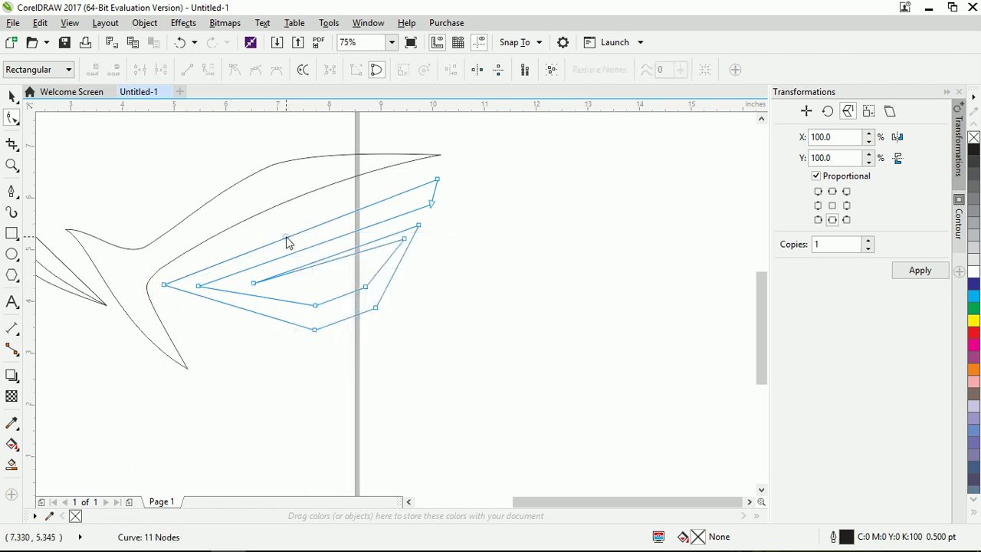
right_click(291, 240)
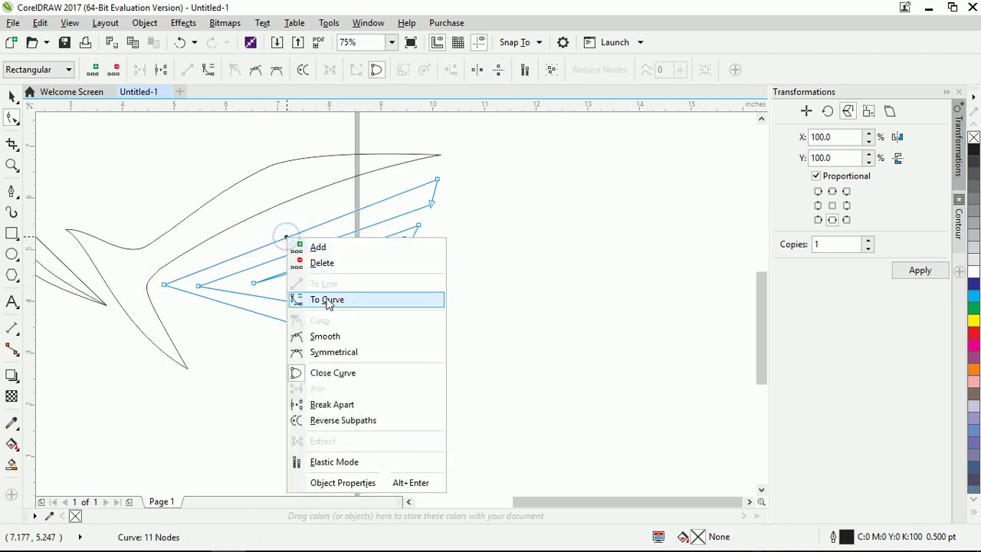
left_click(326, 298)
left_click_drag(300, 236, 297, 228)
left_click(297, 228)
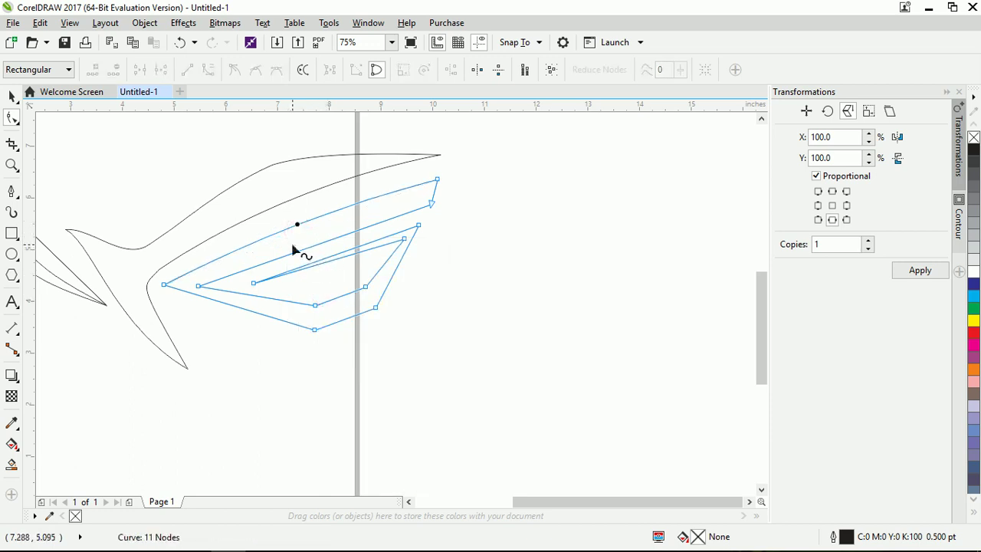
- Convert the second long edge, just below the bowed upper edge, to a curve segment
right_click(314, 253)
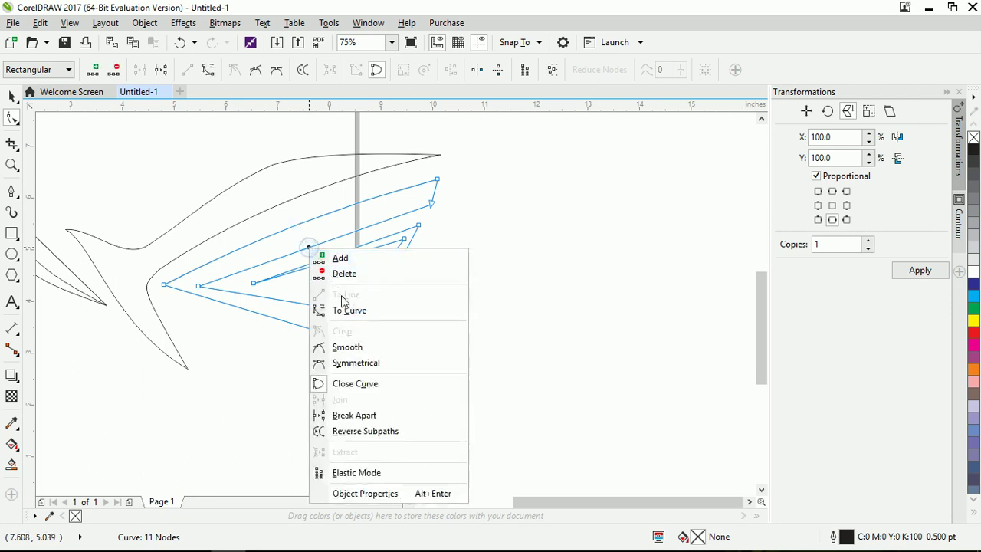
left_click(344, 306)
left_click_drag(312, 246, 308, 245)
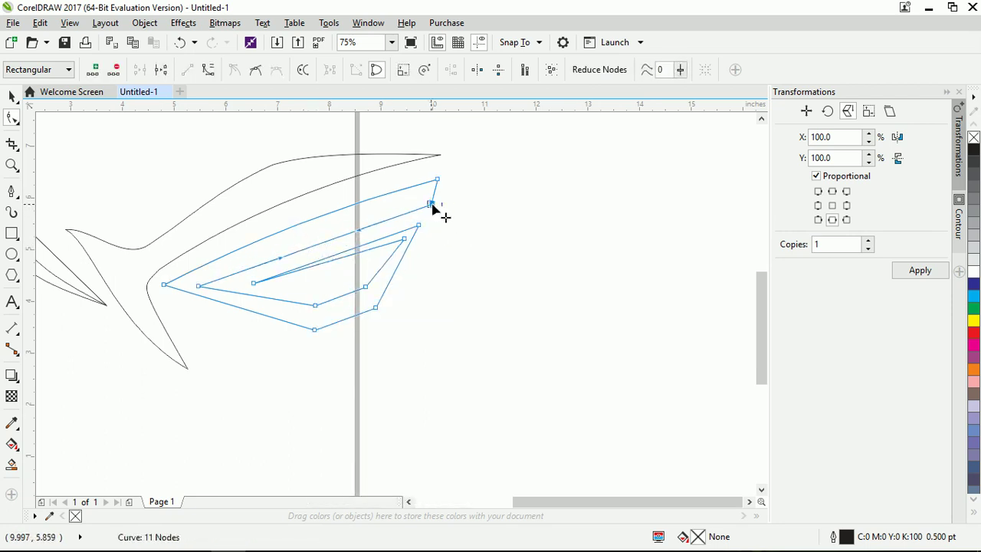
mouse_move(431, 205)
left_mouse_down()
mouse_move(422, 207)
mouse_move(443, 206)
mouse_move(432, 202)
left_mouse_up()
- Convert the short segment closing the upper band's right end to a curve and bow it slightly outward
scroll(433, 201, "up", 2)
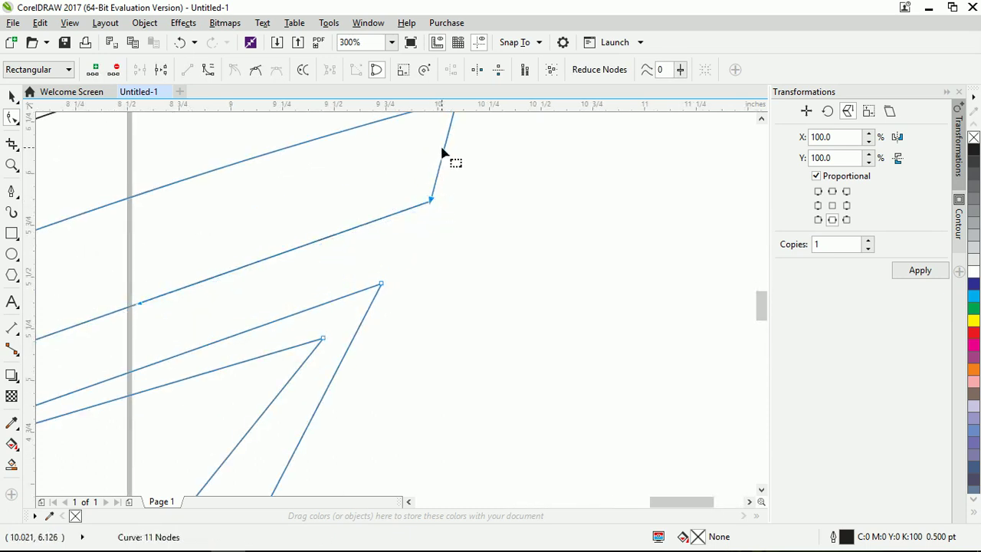
right_click(449, 150)
left_click(478, 209)
scroll(431, 207, "down", 2)
scroll(427, 219, "up", 4)
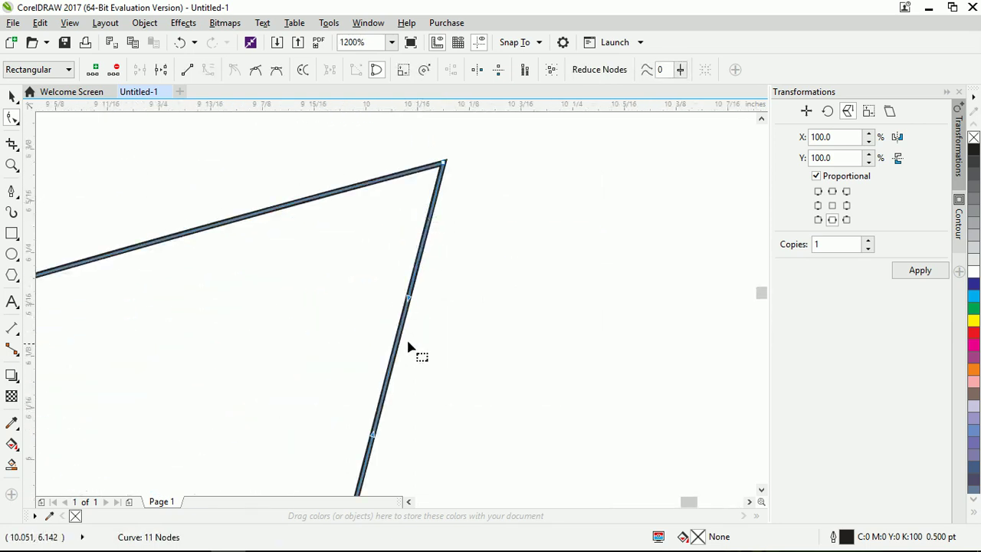
left_click(410, 368)
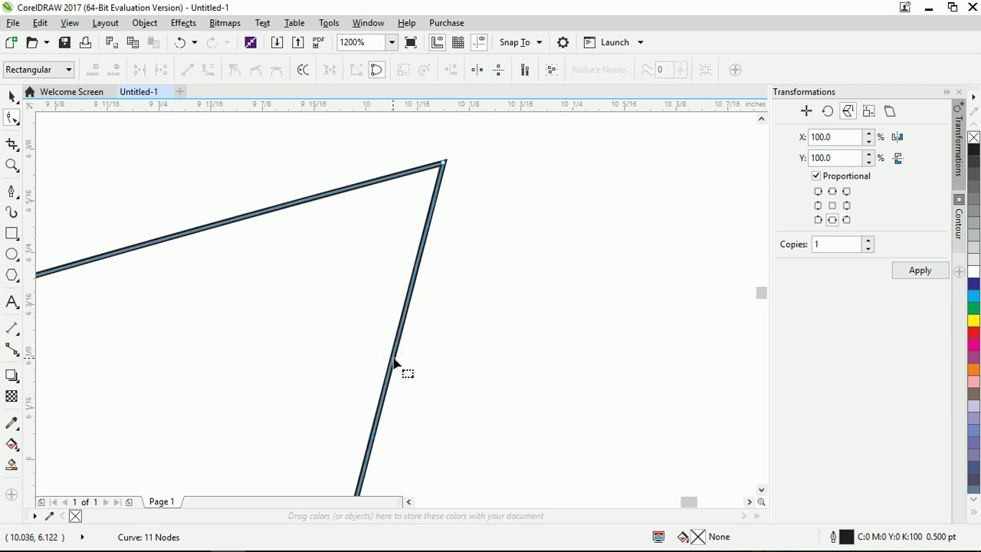
left_click(392, 367)
scroll(451, 250, "down", 4)
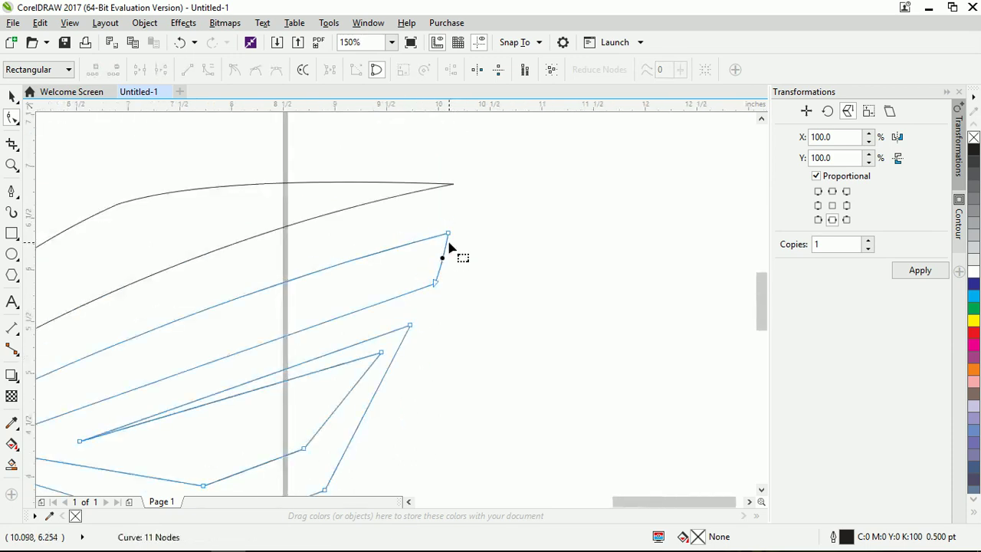
- Bow the second long edge upward and shift its end nodes inward, to about X 9.9 in at the right and X 5.7 in at the left
left_click(221, 365)
scroll(518, 239, "down", 1)
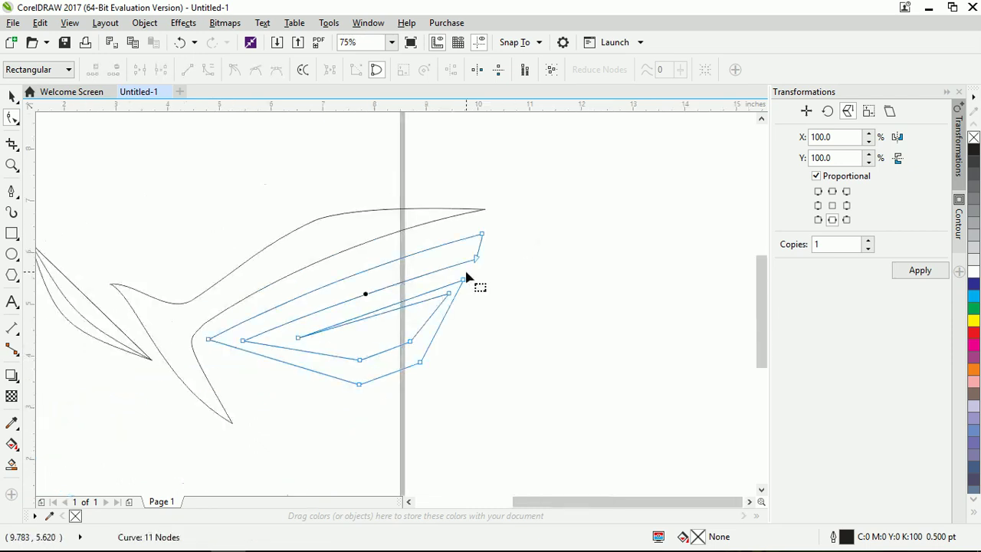
scroll(466, 277, "up", 1)
scroll(505, 256, "up", 2)
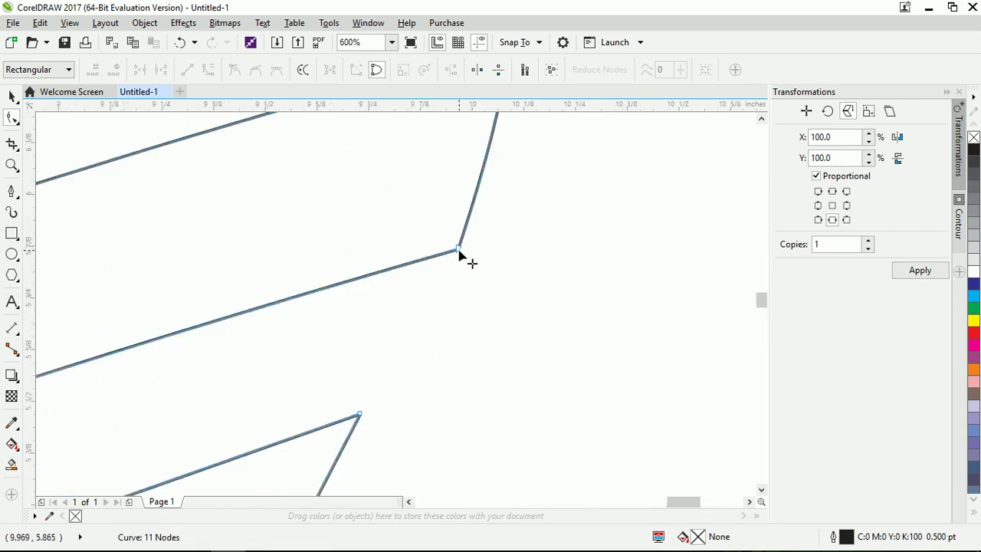
left_click_drag(458, 253, 436, 254)
scroll(459, 260, "down", 3)
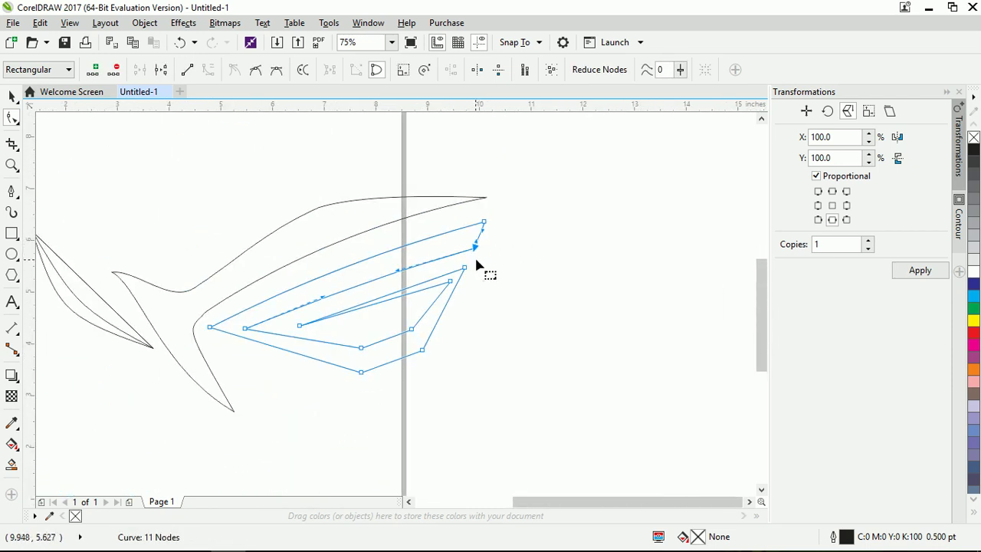
scroll(434, 277, "up", 1)
scroll(403, 302, "down", 1)
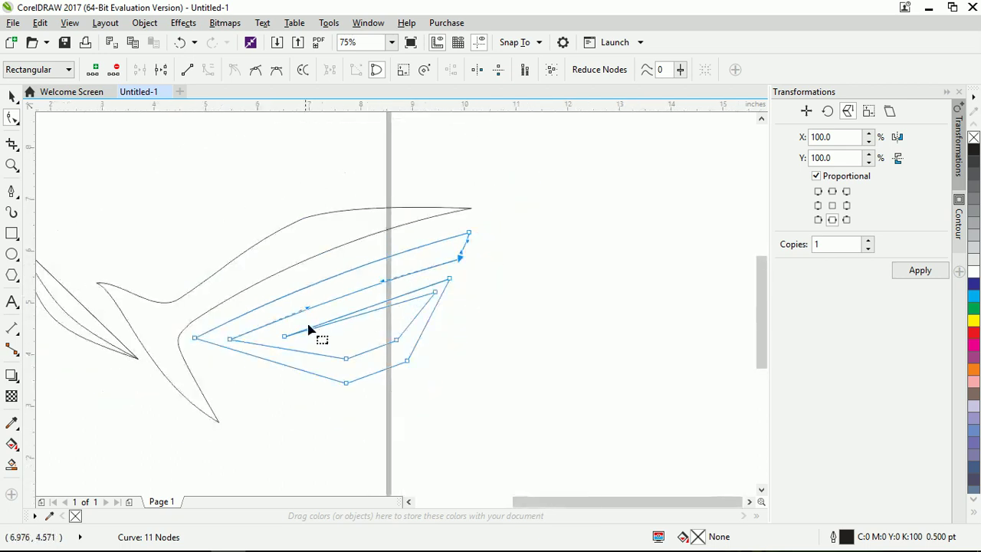
left_click_drag(230, 339, 242, 335)
- Convert the outer lower-left edge, from the left corner to the bottom node, to a curve and bow it downward
scroll(315, 369, "up", 1)
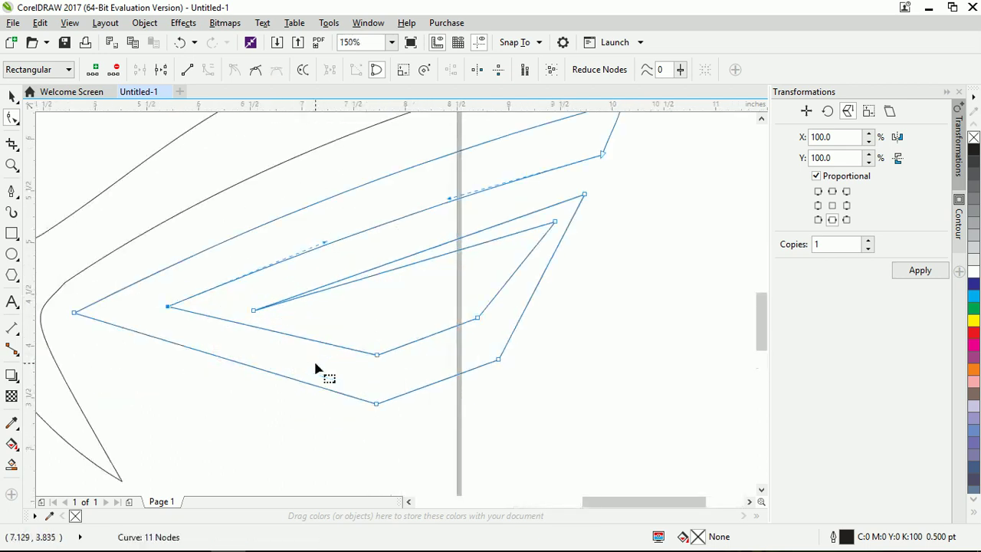
right_click(251, 365)
left_click(292, 175)
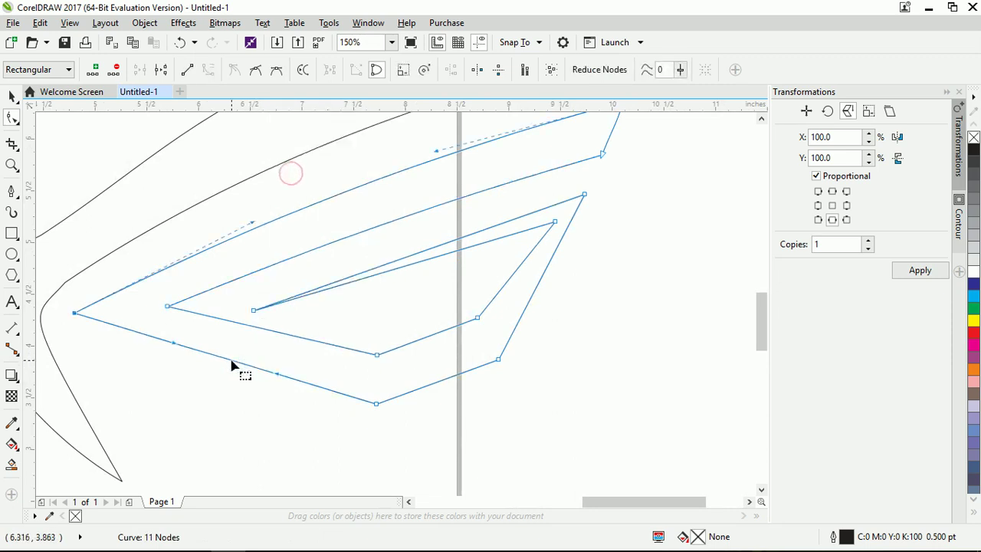
left_click_drag(232, 366, 232, 393)
- Convert the inner lower-left edge to a curve and bow it downward, roughly parallel to the outer one
right_click(255, 327)
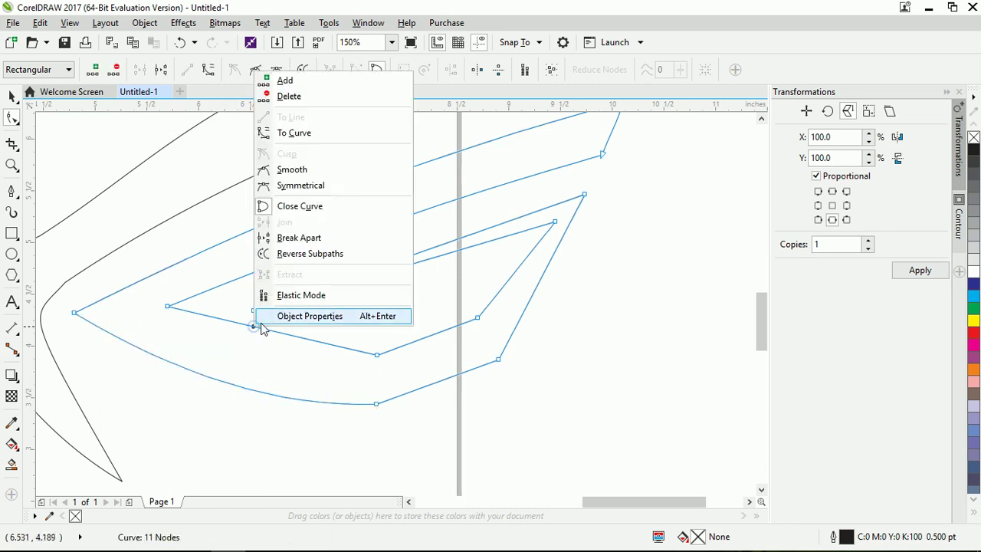
left_click(298, 133)
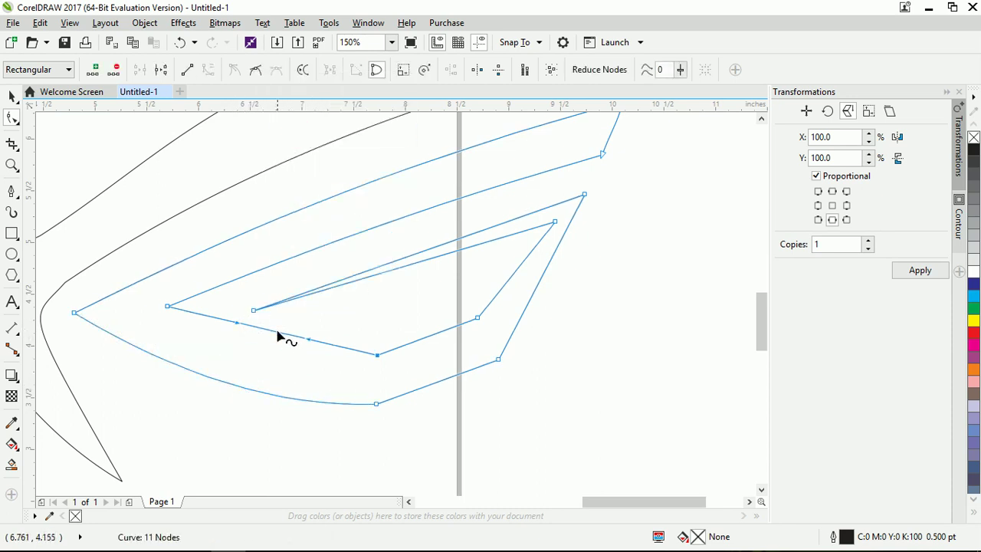
left_click_drag(277, 337, 269, 351)
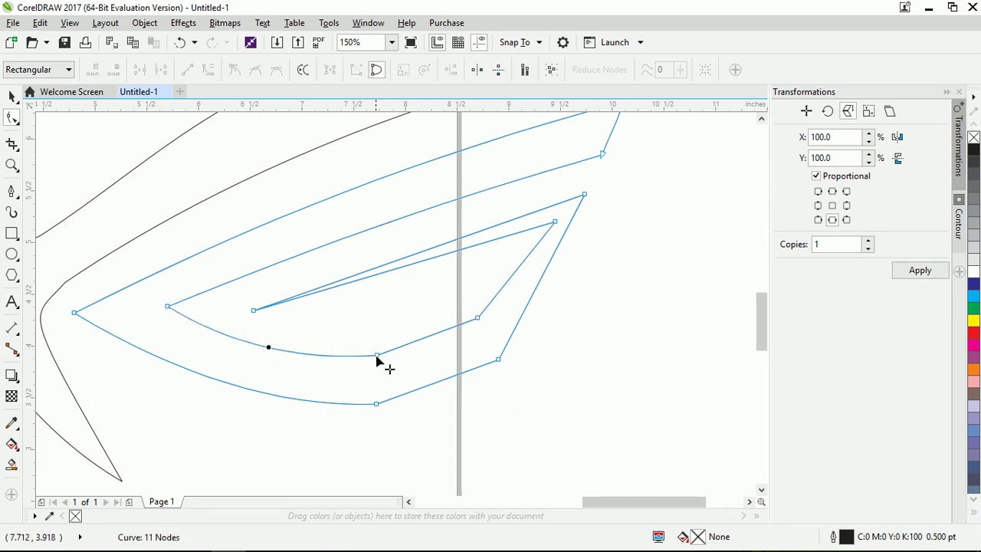
left_click(376, 357)
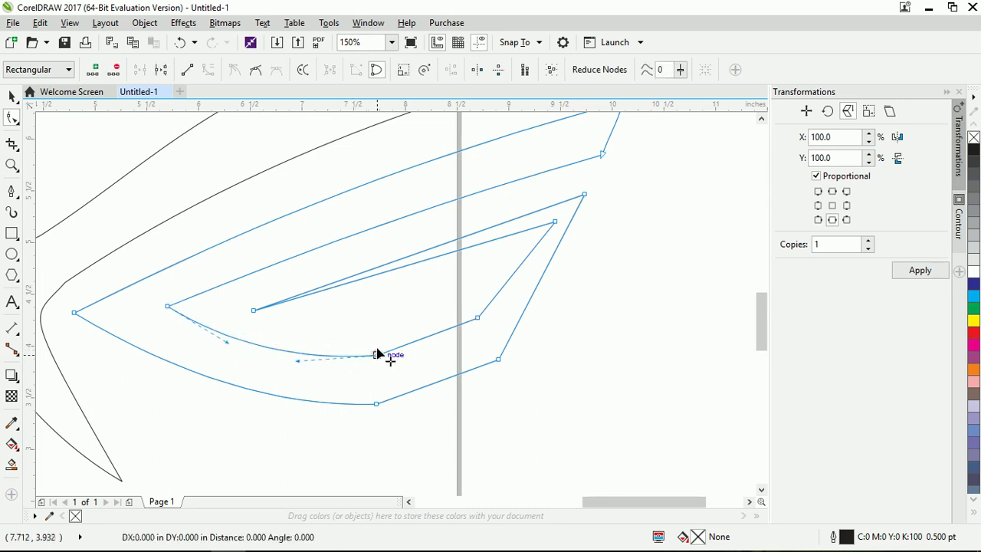
- Convert the outer bottom segment right of the lowest node to a curve and bow it outward into a rounded corner
right_click(442, 387)
left_click(488, 189)
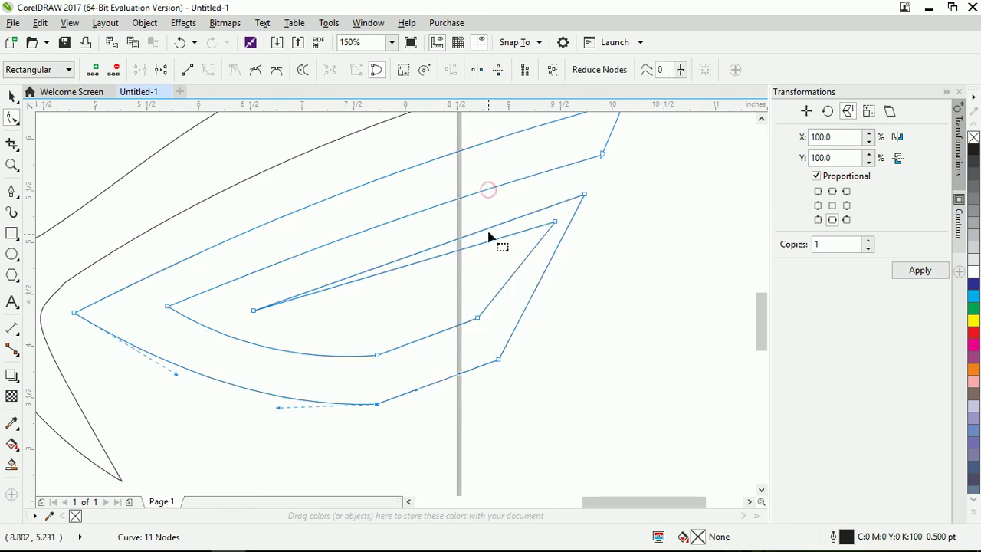
mouse_move(442, 387)
left_mouse_down()
mouse_move(457, 404)
mouse_move(456, 395)
left_mouse_up()
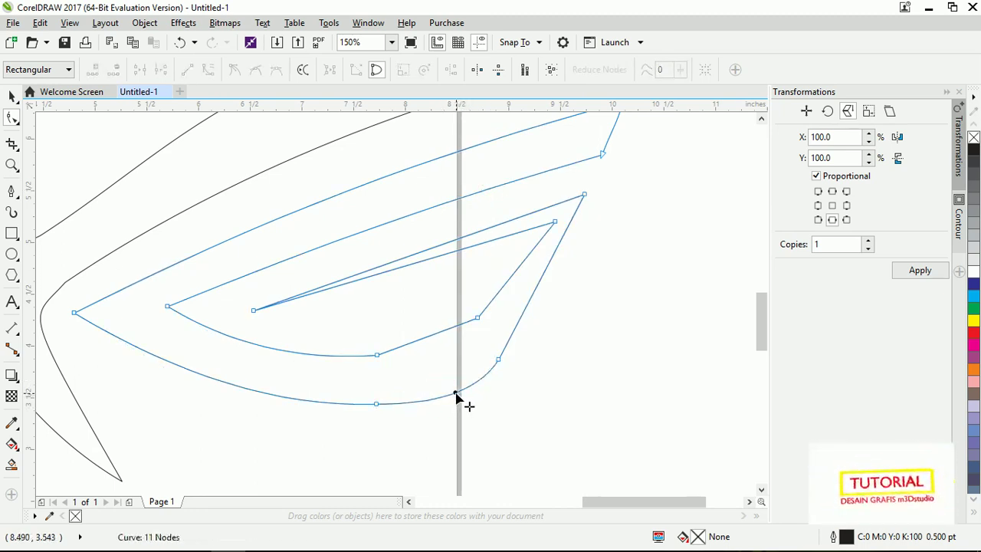
- Convert the outer right edge up to the tip to a curve, bow it outward, and adjust the lower-right node's handle to round the corner
right_click(538, 294)
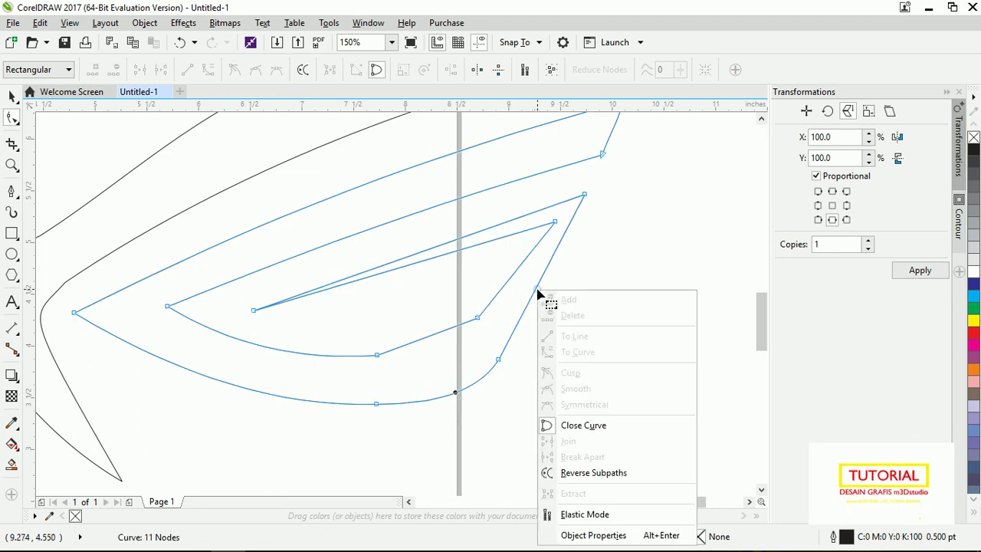
left_click(592, 428)
left_click_drag(538, 282, 540, 285)
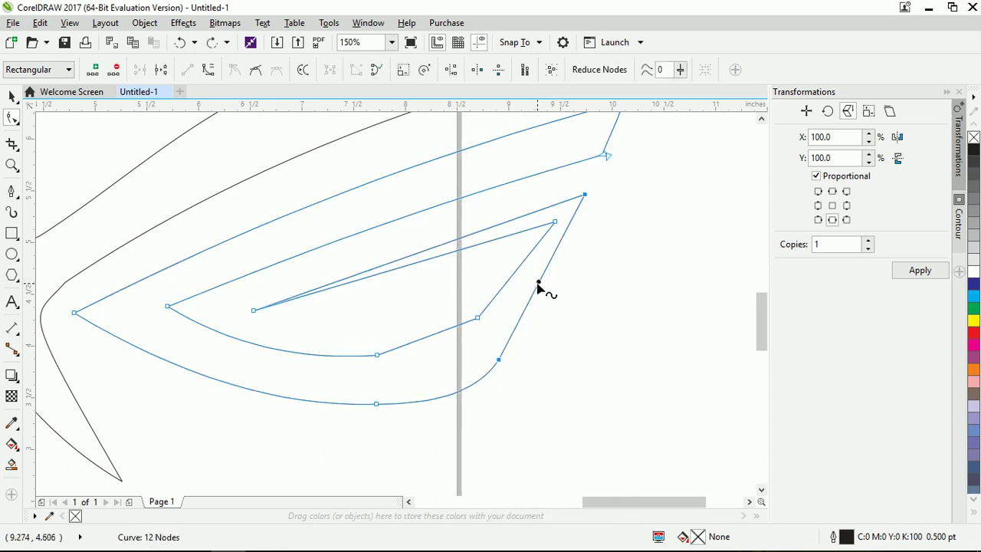
right_click(539, 285)
left_click(578, 344)
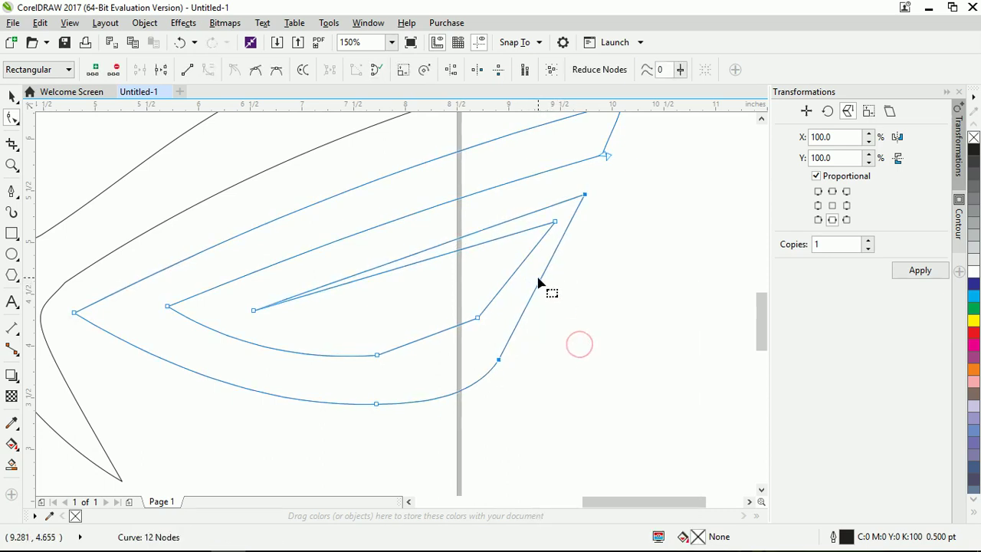
left_click_drag(542, 286, 547, 292)
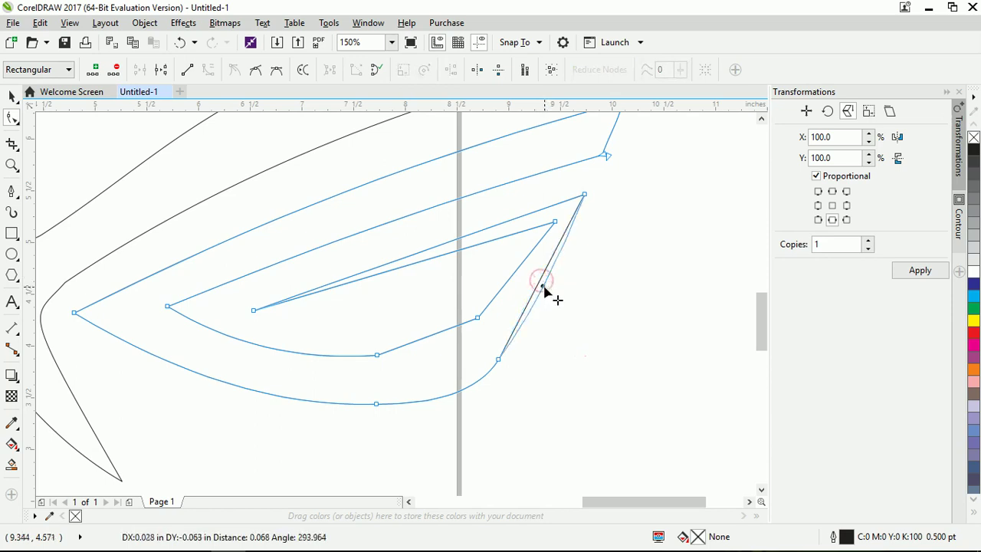
left_click(498, 359)
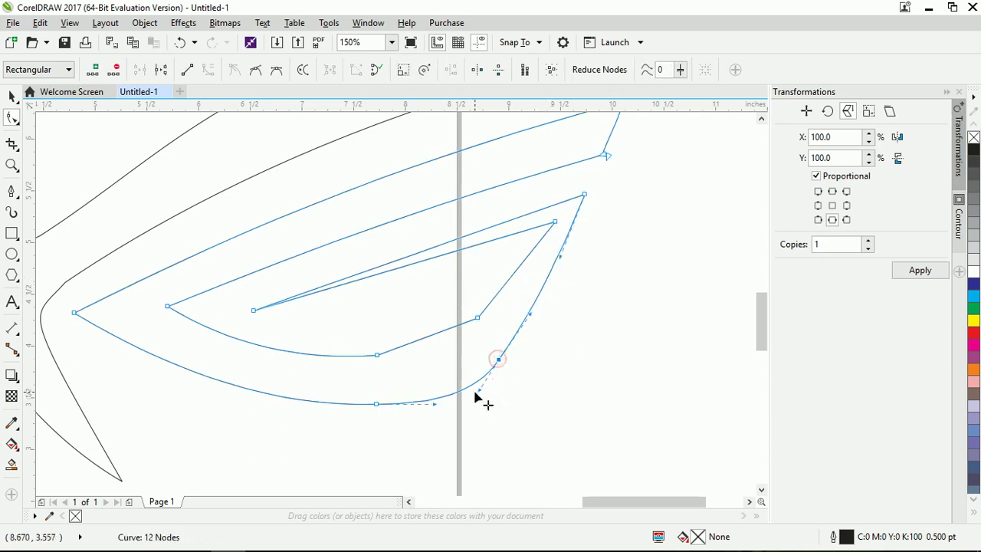
left_click_drag(481, 392, 469, 394)
- Convert the inner lower-right segment to a curve and bow it downward, and move the inner tip node left to about X 9.03 in
right_click(423, 340)
left_click(474, 144)
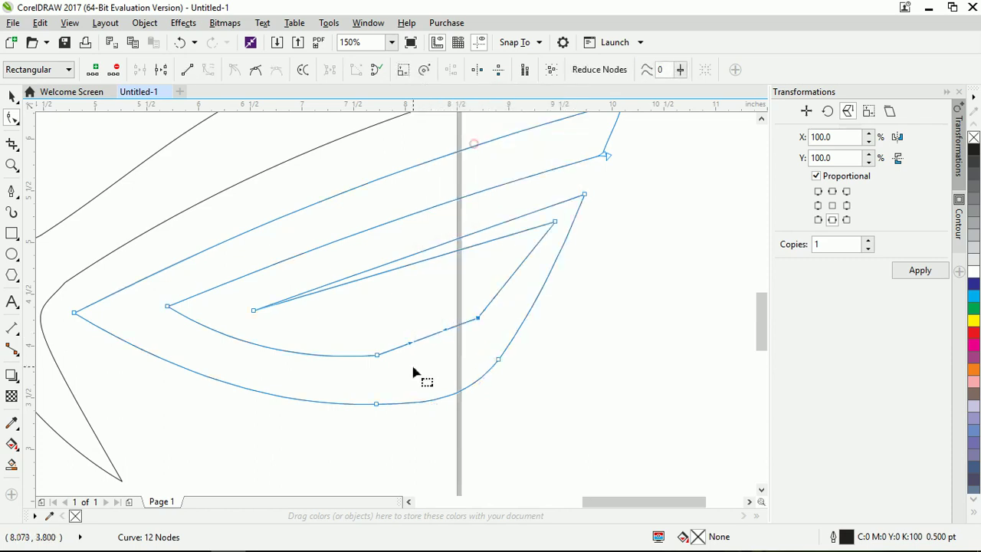
left_click_drag(431, 339, 433, 344)
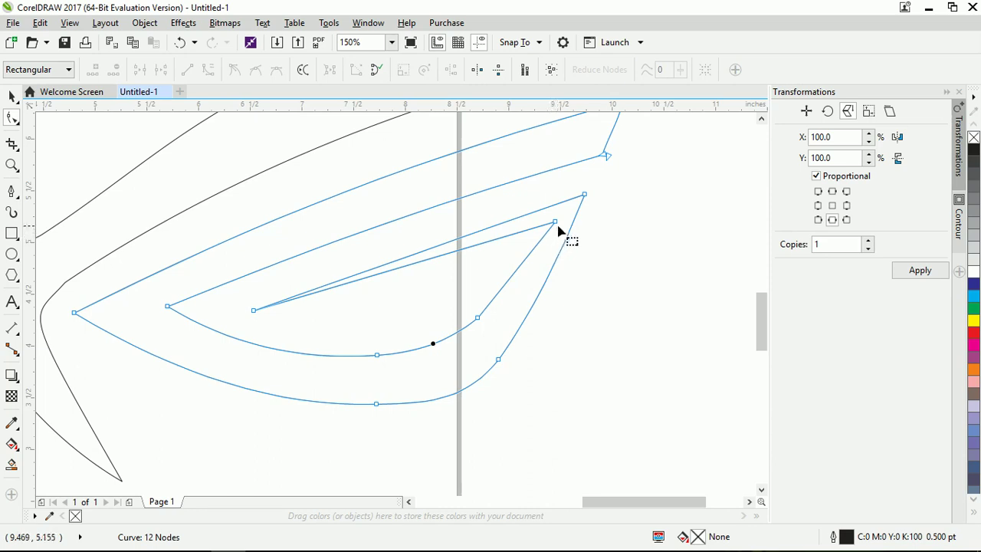
left_click_drag(555, 222, 516, 240)
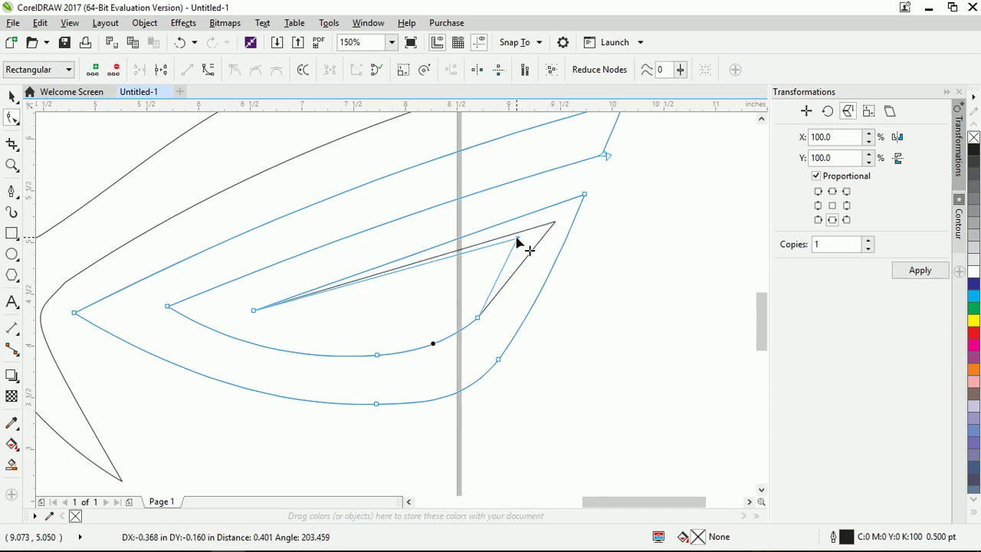
left_click_drag(516, 238, 512, 239)
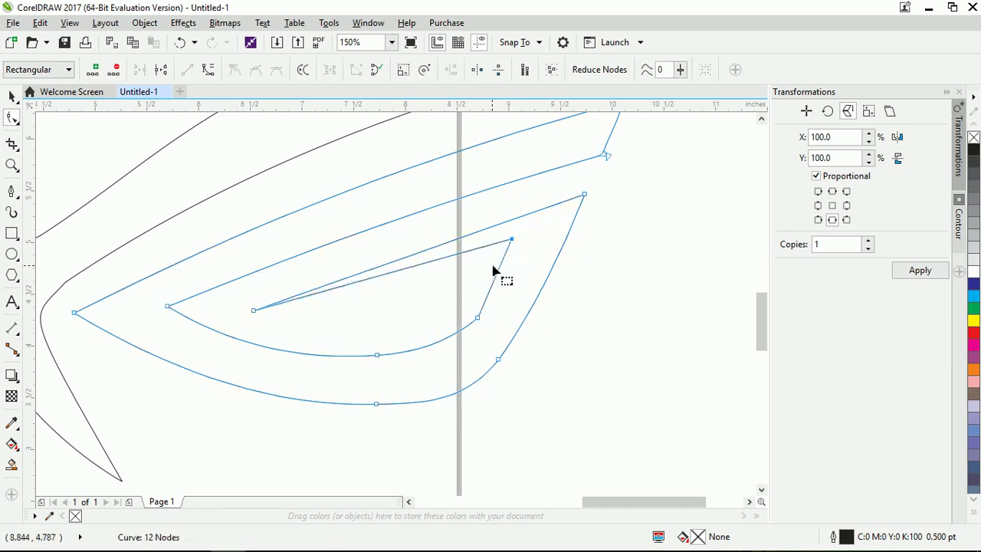
- Convert the inner right edge to a curve, bow it outward, and lower the upper handle of the inner lower-right node
right_click(496, 272)
left_click(526, 335)
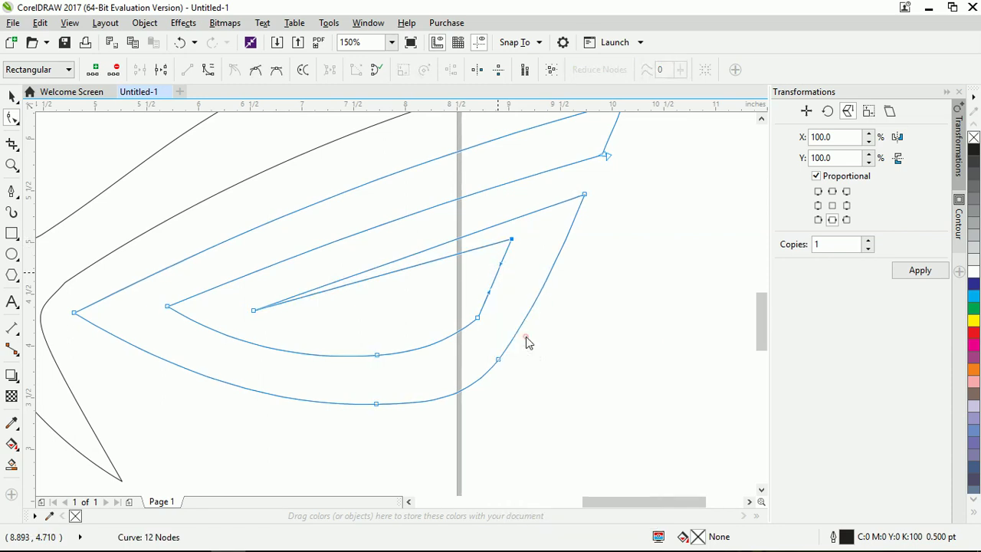
left_click_drag(495, 274, 502, 278)
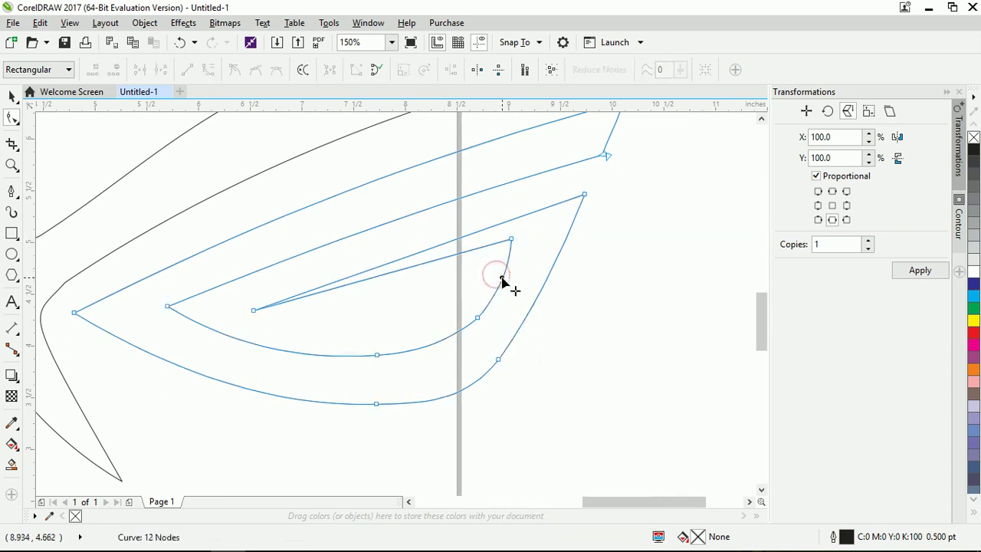
scroll(502, 279, "up", 2)
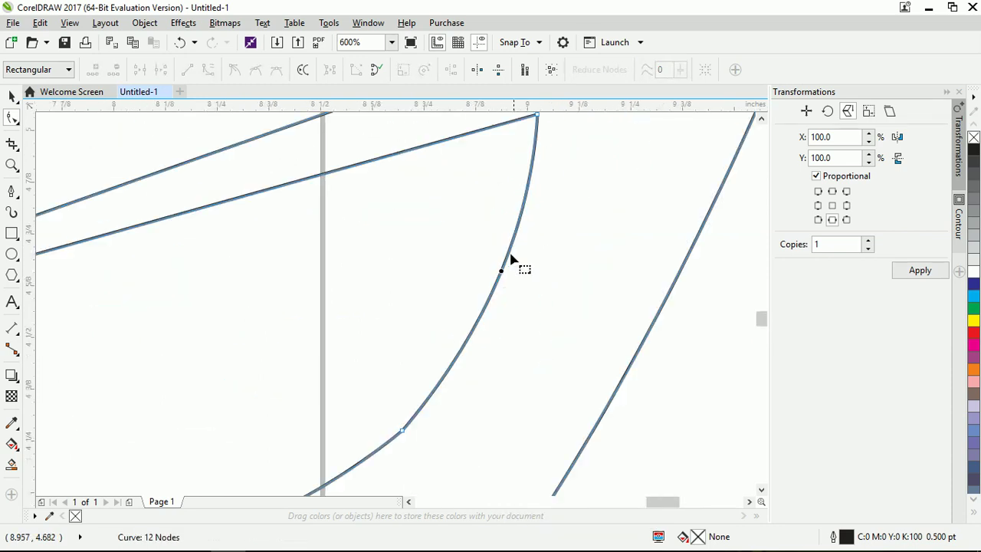
left_click(540, 116)
scroll(533, 221, "down", 1)
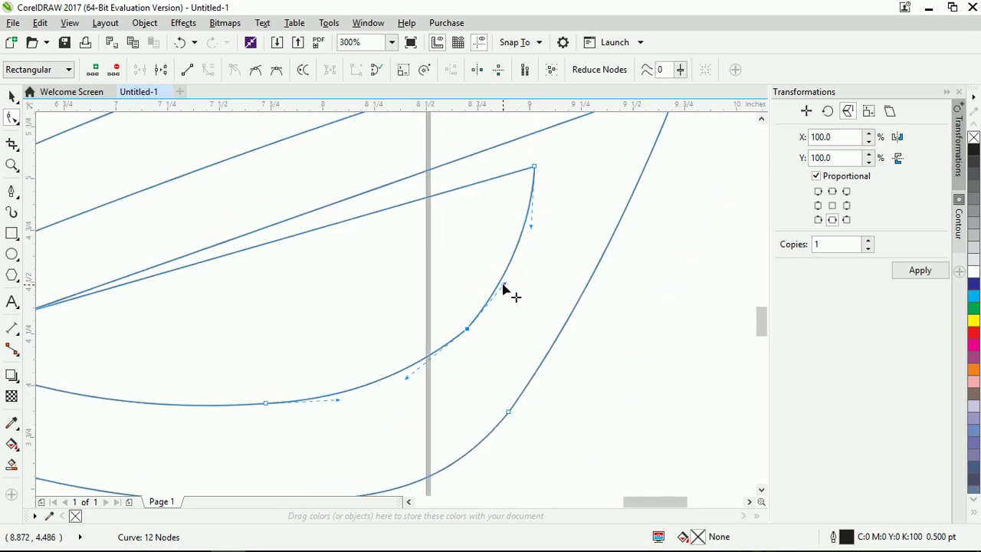
left_click_drag(503, 288, 500, 312)
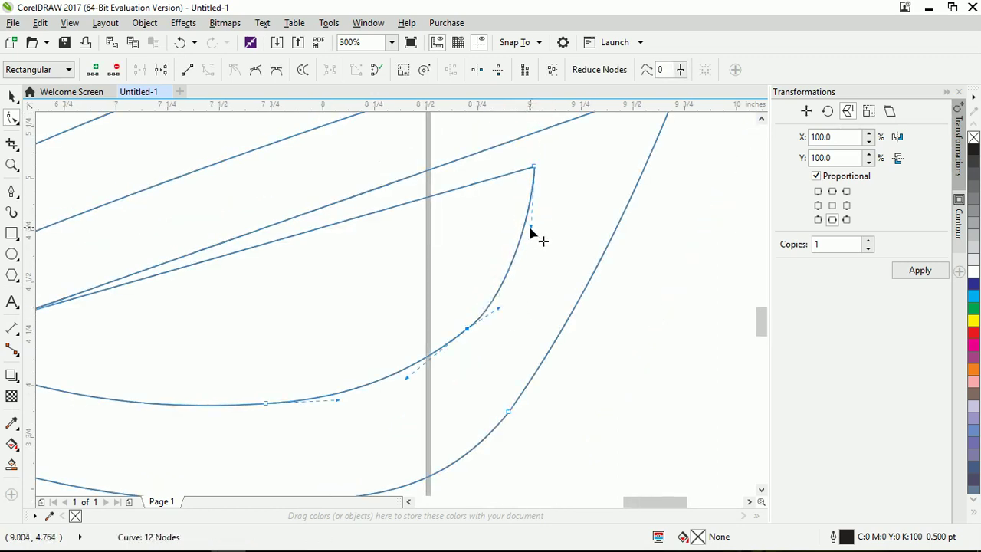
scroll(536, 276, "down", 2)
scroll(571, 249, "up", 2)
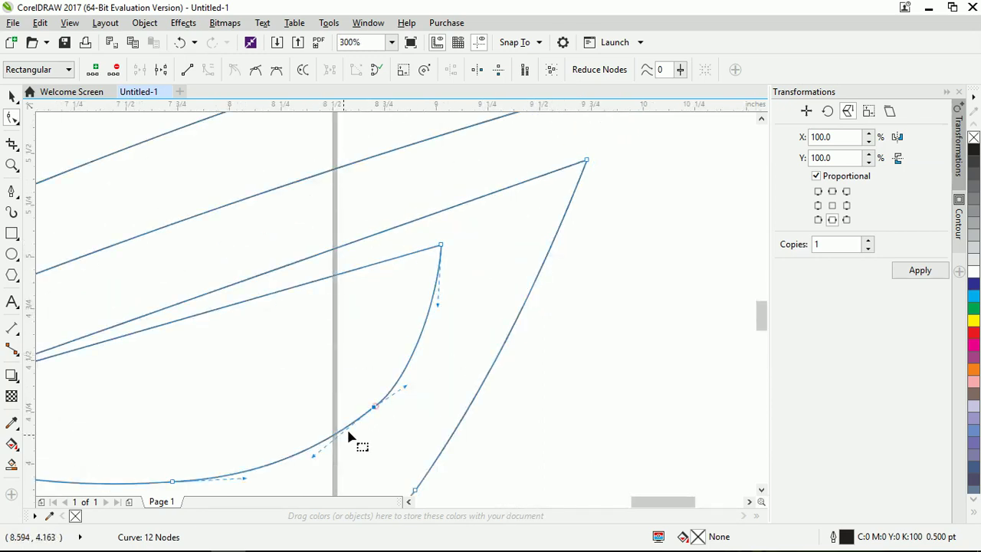
- Refine both handles of the inner lower-right node and move the inner right tip down and left to about X 8.93 in
left_click_drag(313, 457, 328, 465)
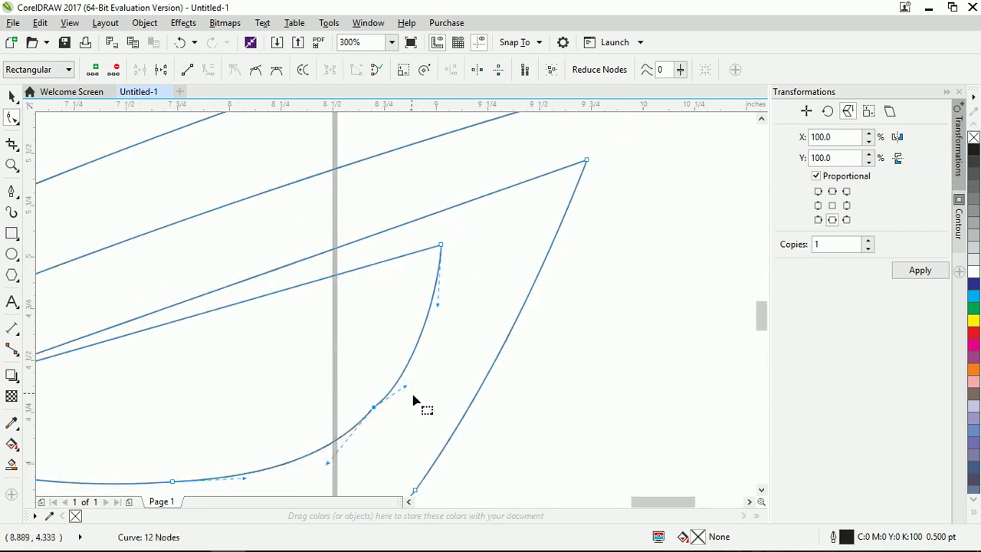
left_click_drag(407, 387, 388, 381)
left_click_drag(442, 246, 422, 262)
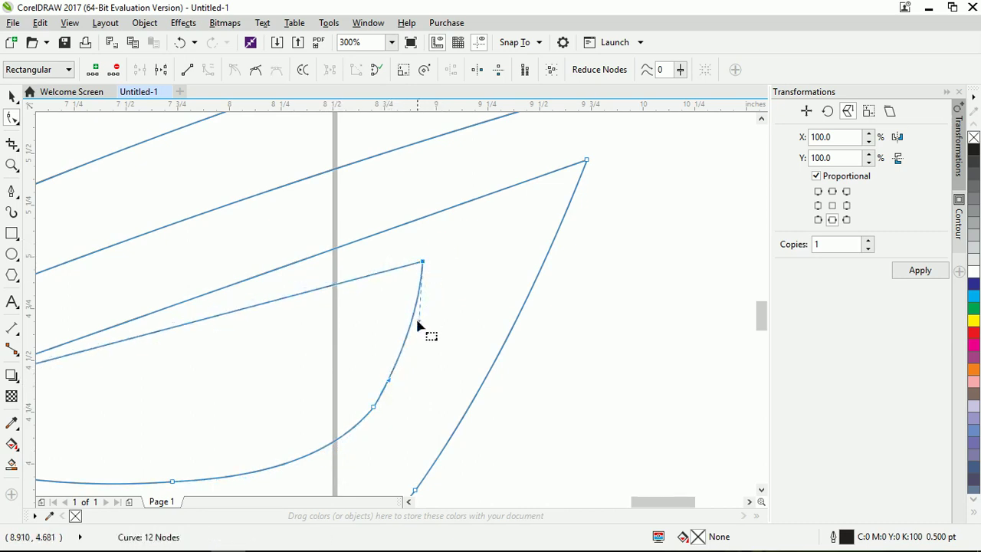
left_click_drag(389, 383, 395, 383)
scroll(451, 330, "down", 4)
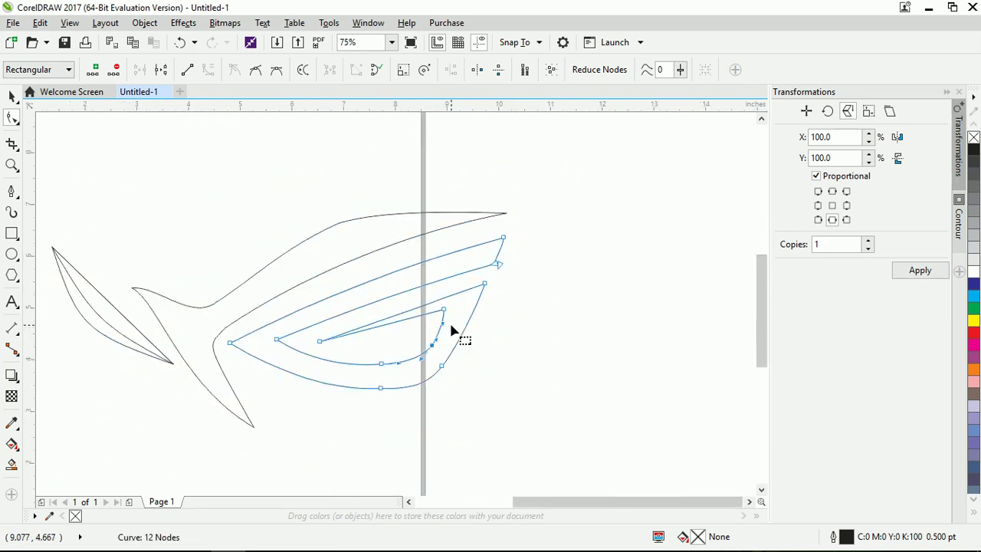
- Move the innermost left tip up and right to about X 6.66 in and bow the edge from it to the outer right tip upward
scroll(452, 330, "up", 2)
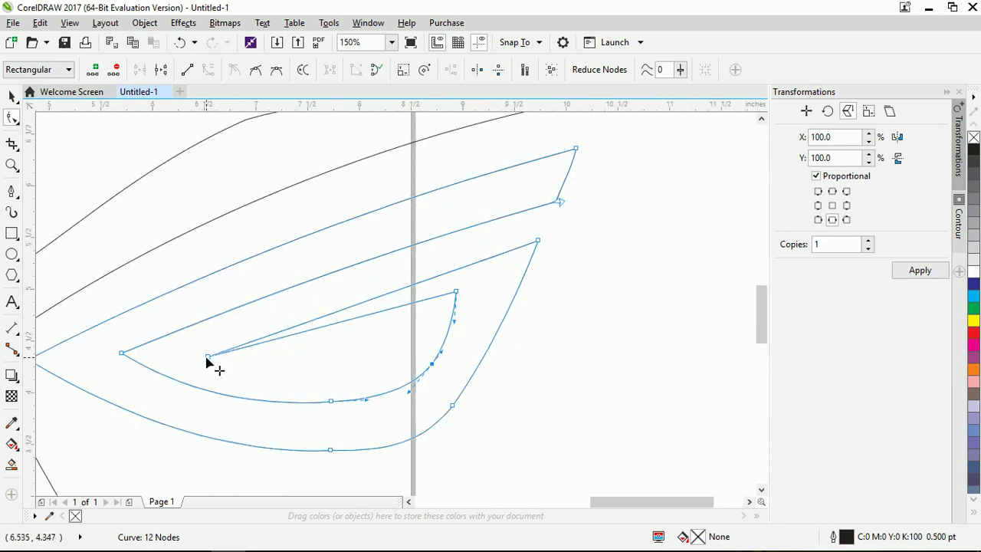
left_click_drag(207, 357, 219, 346)
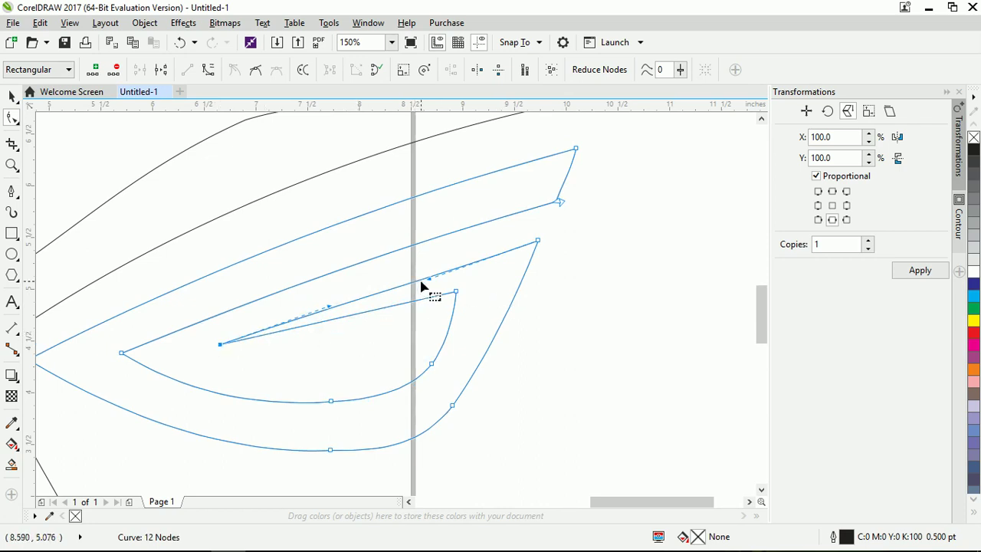
left_click_drag(430, 281, 429, 271)
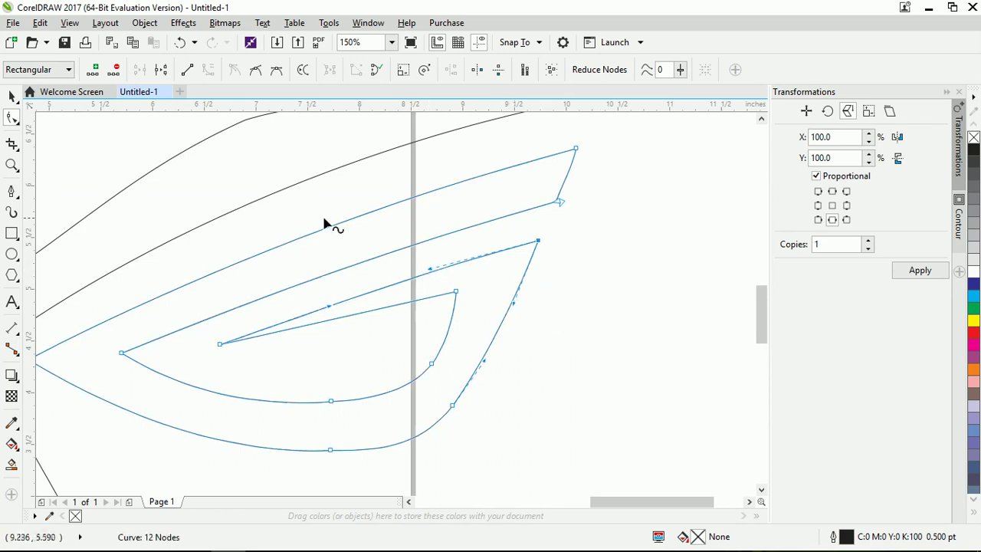
left_click(12, 96)
scroll(399, 306, "down", 5)
left_click(506, 355)
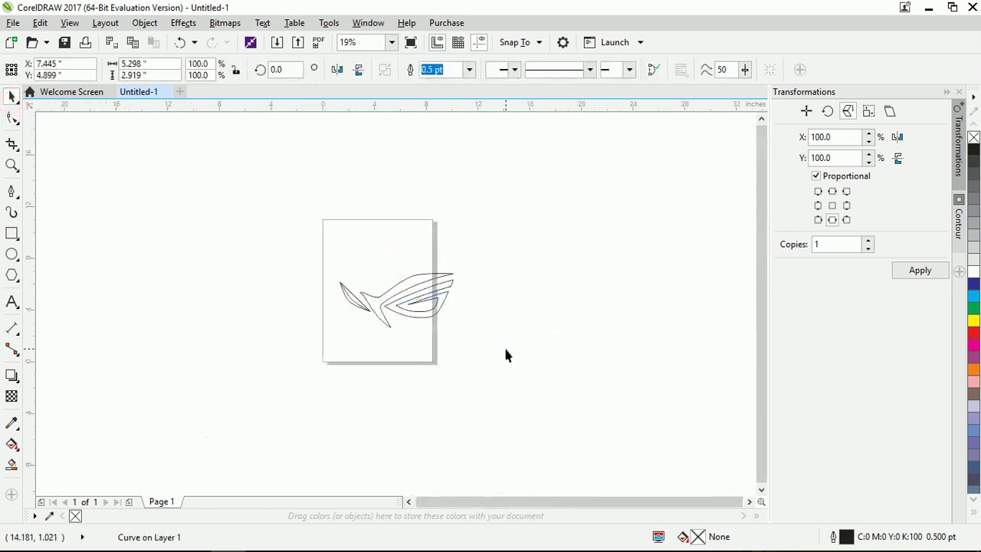
- Raise the large outline's lowest tip to about X 5.24, Y 3.0 in
scroll(401, 322, "up", 3)
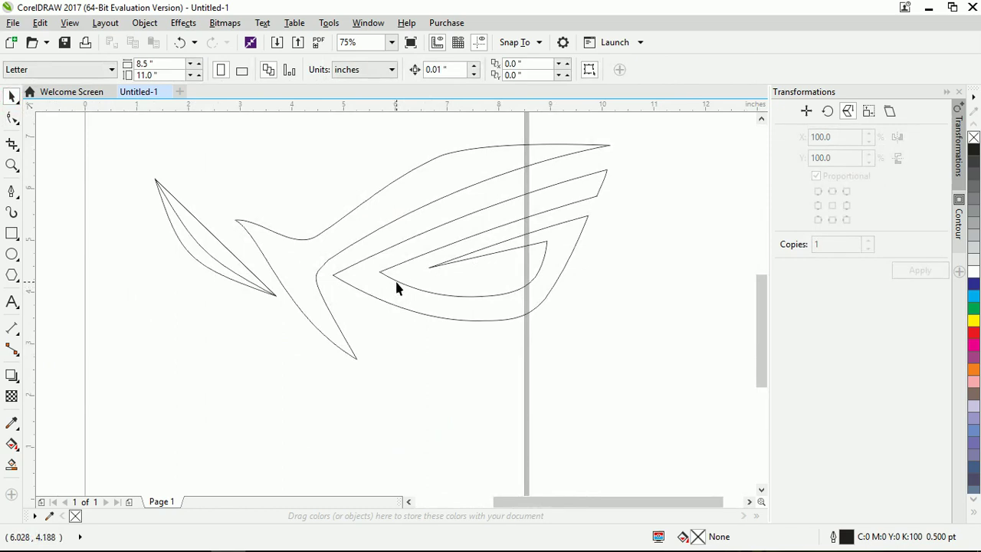
left_click(396, 281)
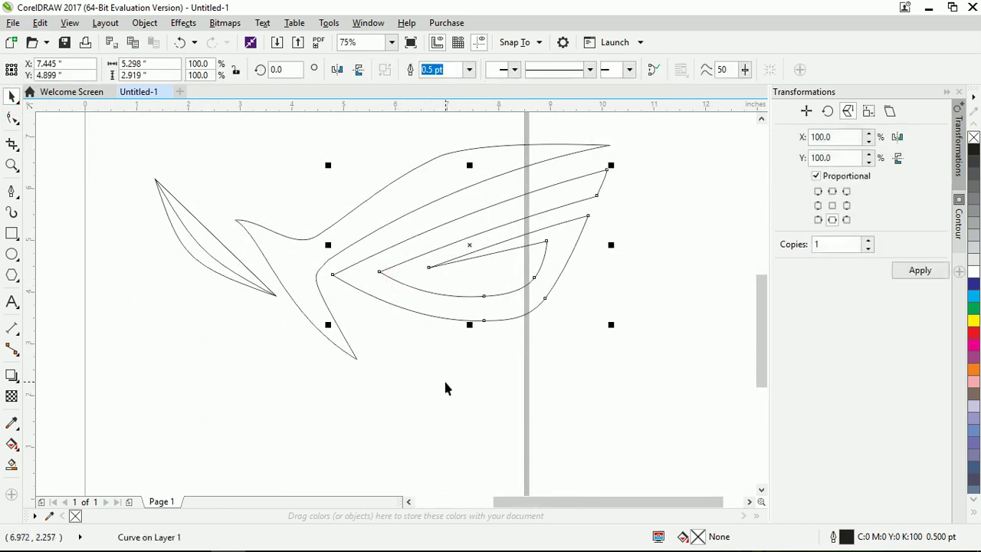
double_click(328, 308)
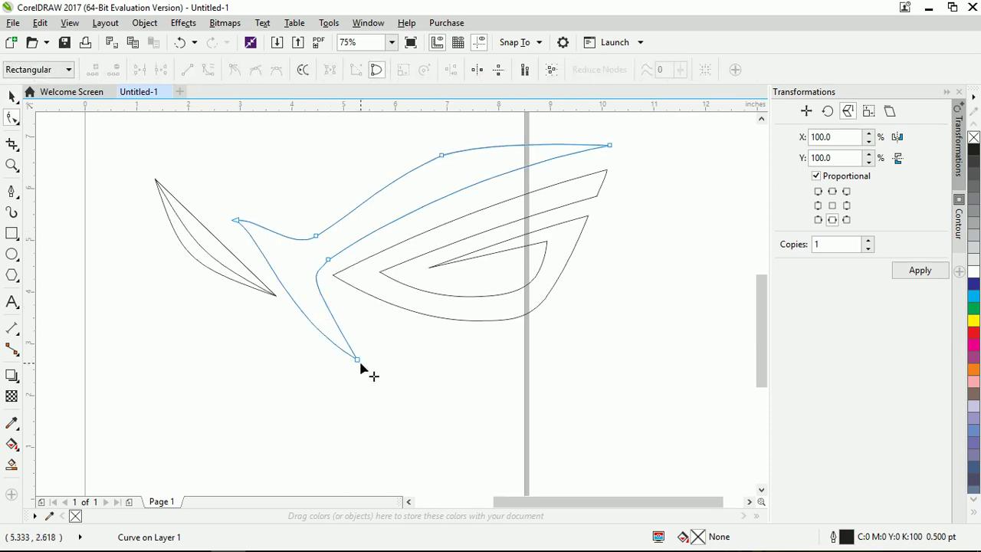
left_click_drag(355, 360, 354, 346)
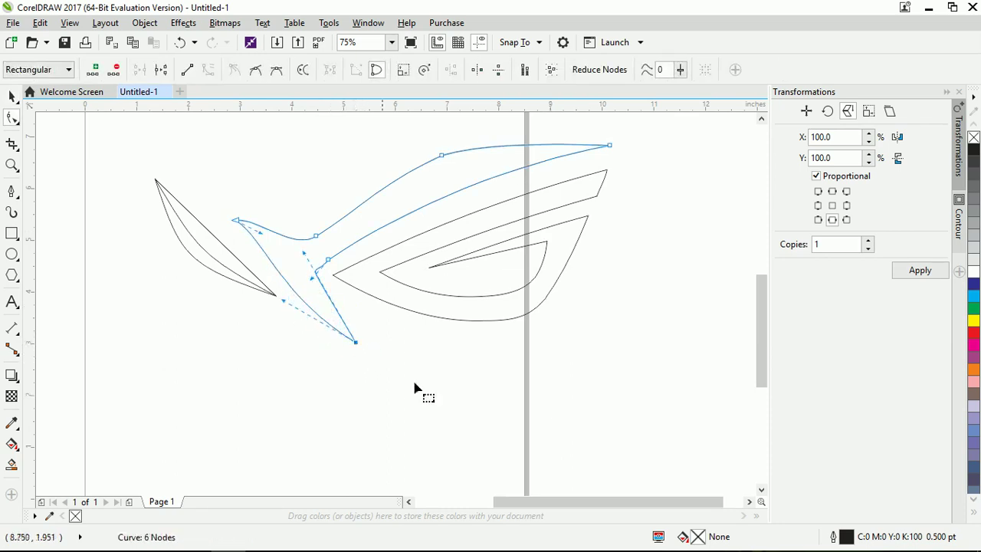
left_click(11, 95)
left_click(181, 324)
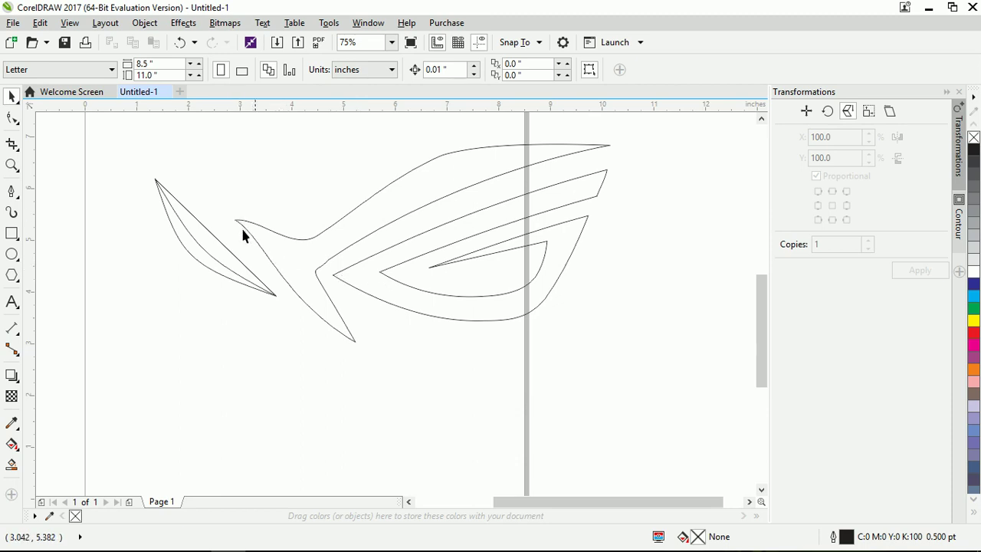
- Draw a thin closed two-node Pen shape from the large outline's left tip to a point on its upper edge, about X 4.78 in
scroll(302, 280, "down", 4)
scroll(301, 282, "up", 6)
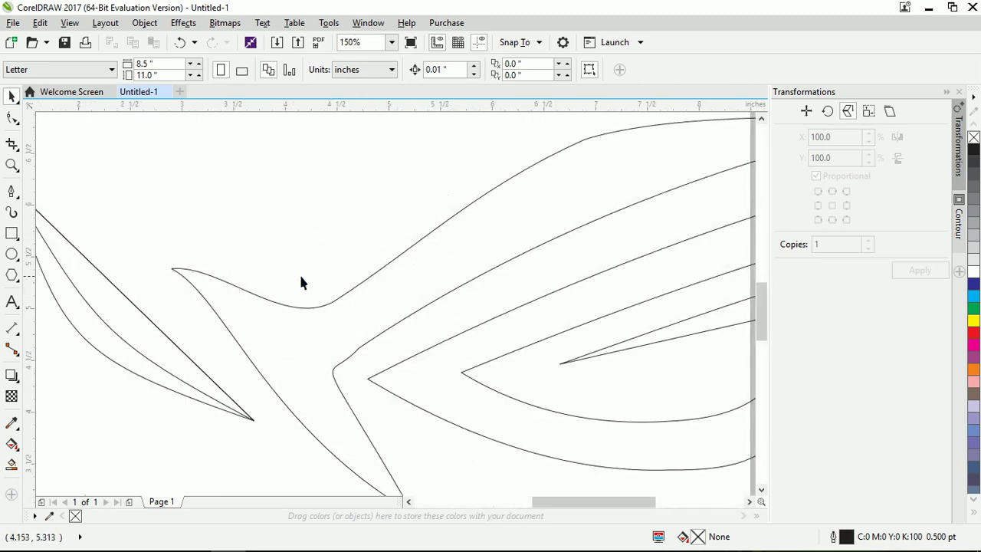
left_click(13, 190)
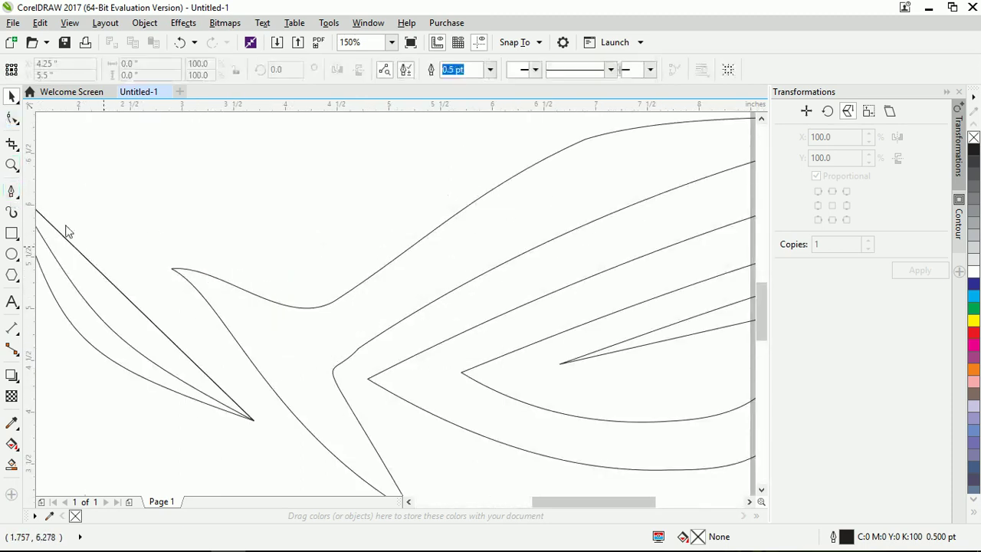
left_click(171, 269)
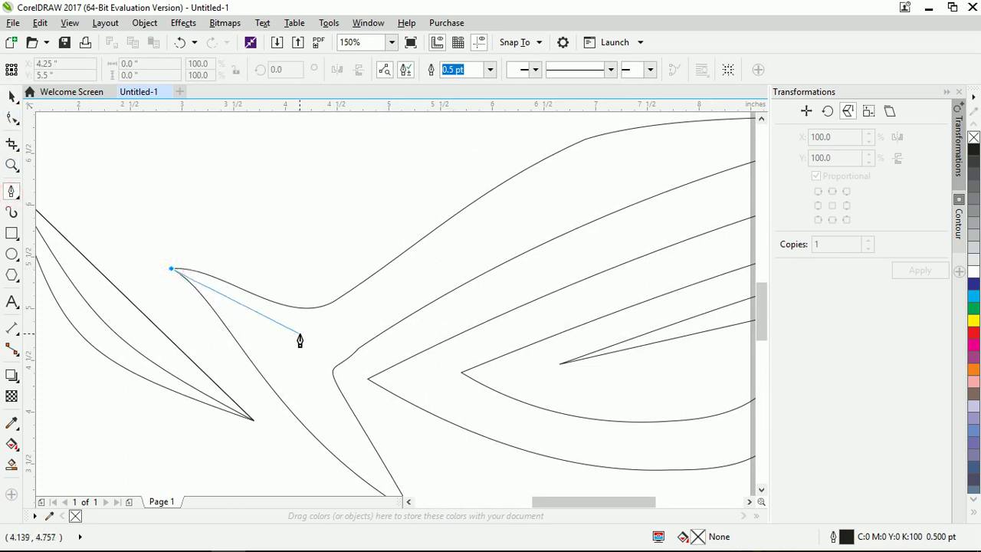
double_click(365, 281)
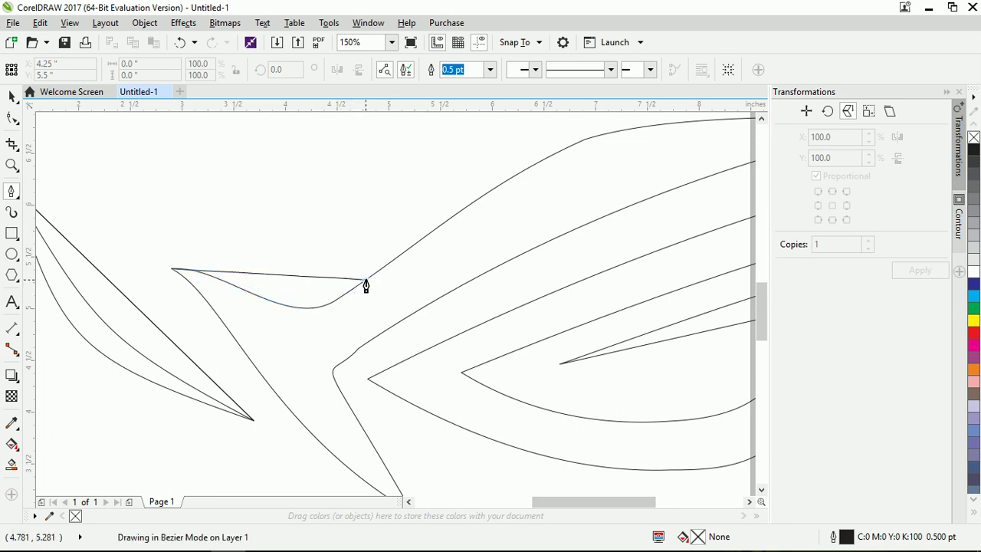
- Convert one segment of the new two-node shape to a curve and bow it downward just below the large outline's dip
left_click(12, 118)
right_click(266, 280)
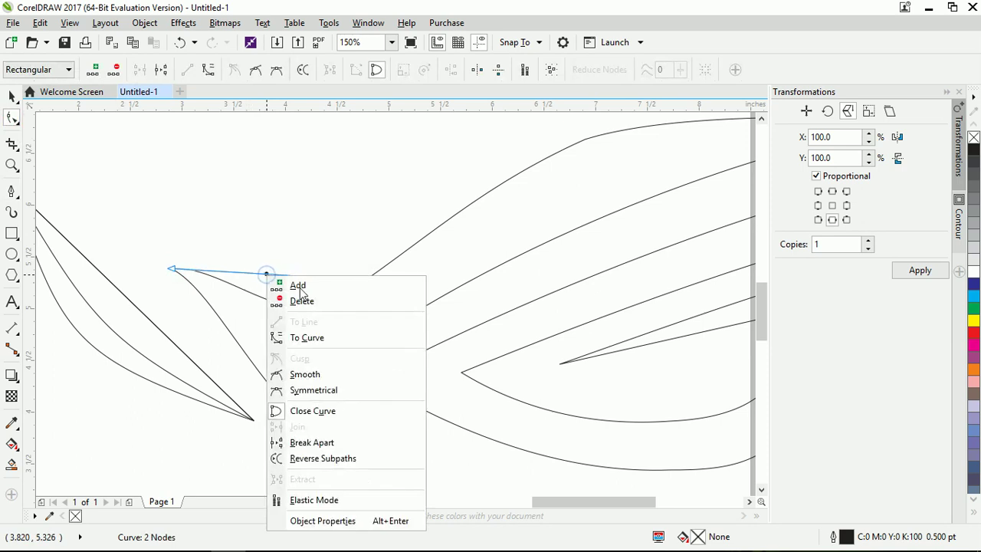
left_click(323, 341)
left_click_drag(276, 277, 222, 286)
left_click(173, 269)
left_click_drag(298, 337, 269, 359)
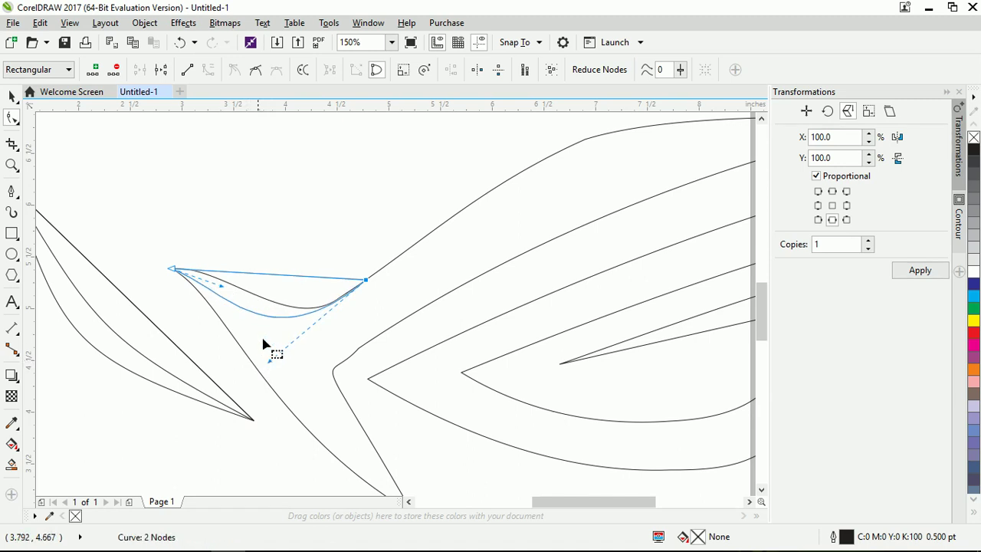
left_click_drag(224, 288, 231, 275)
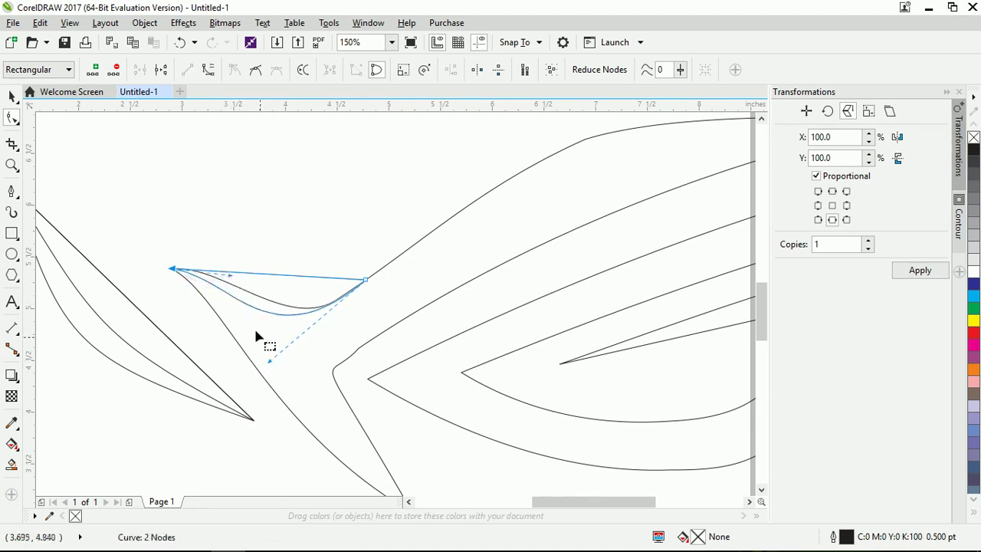
mouse_move(269, 360)
left_mouse_down()
mouse_move(267, 372)
mouse_move(248, 375)
mouse_move(256, 371)
left_mouse_up()
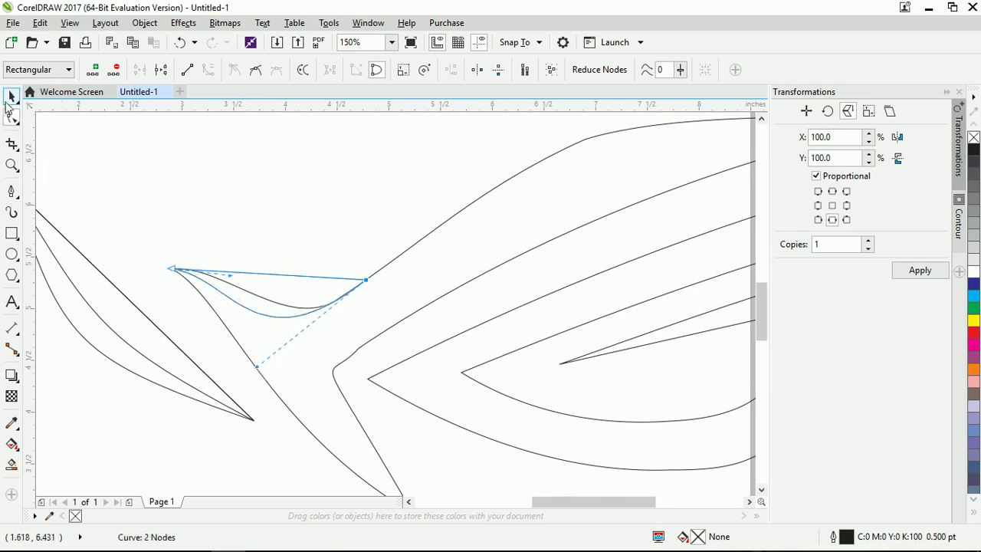
left_click(11, 97)
left_click(170, 176)
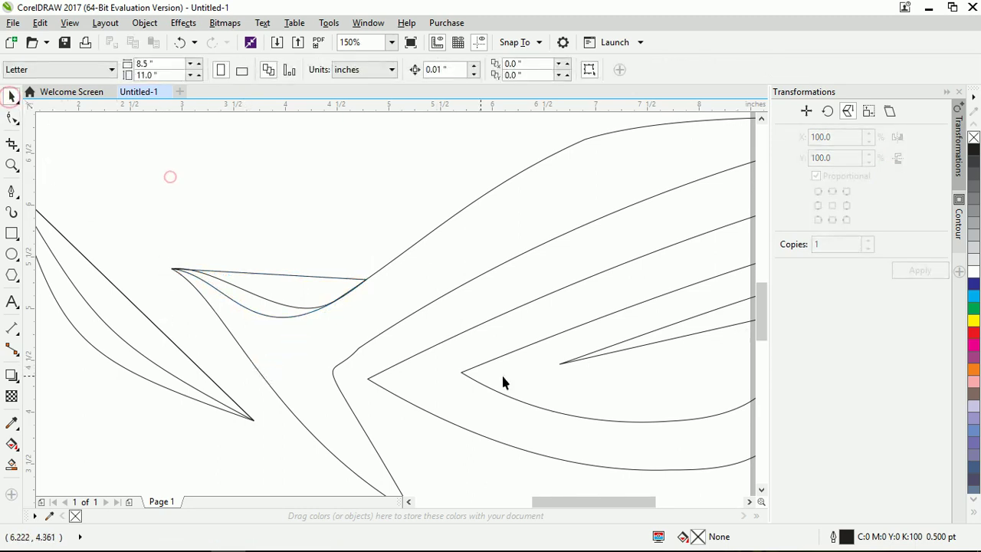
- Intersect the two-node shape with the large outline and delete the original two-node shape
left_click(411, 249)
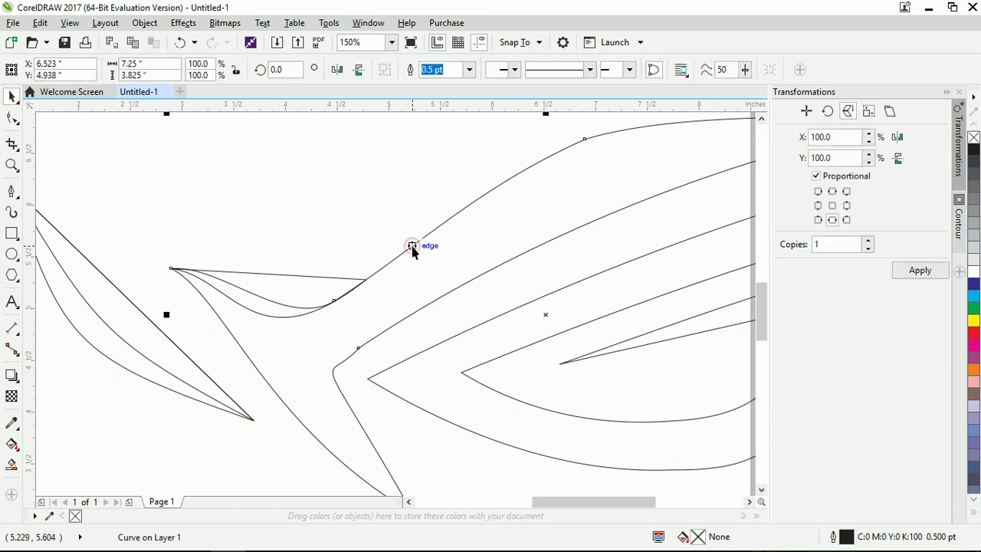
left_click(311, 280, "shift")
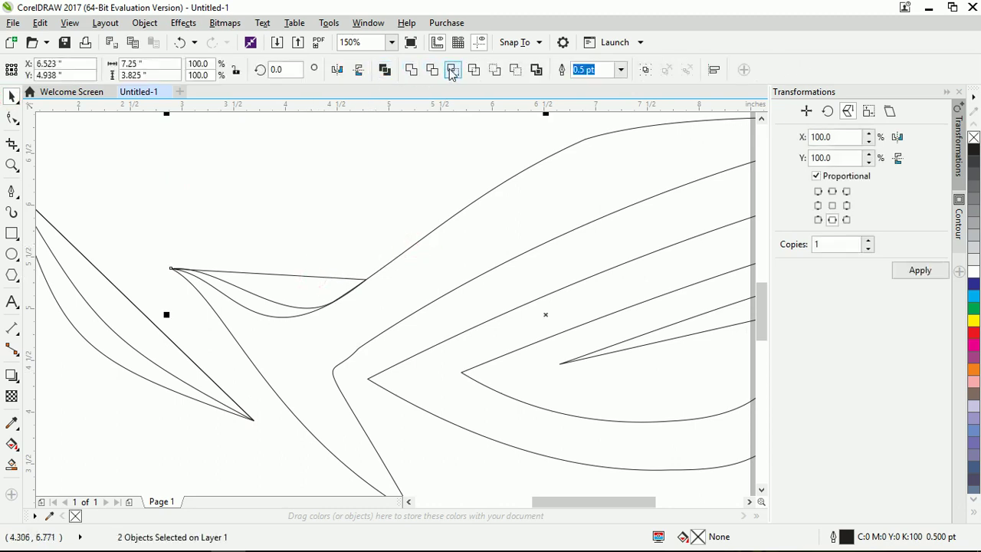
left_click(452, 70)
left_click(311, 193)
left_click(311, 277)
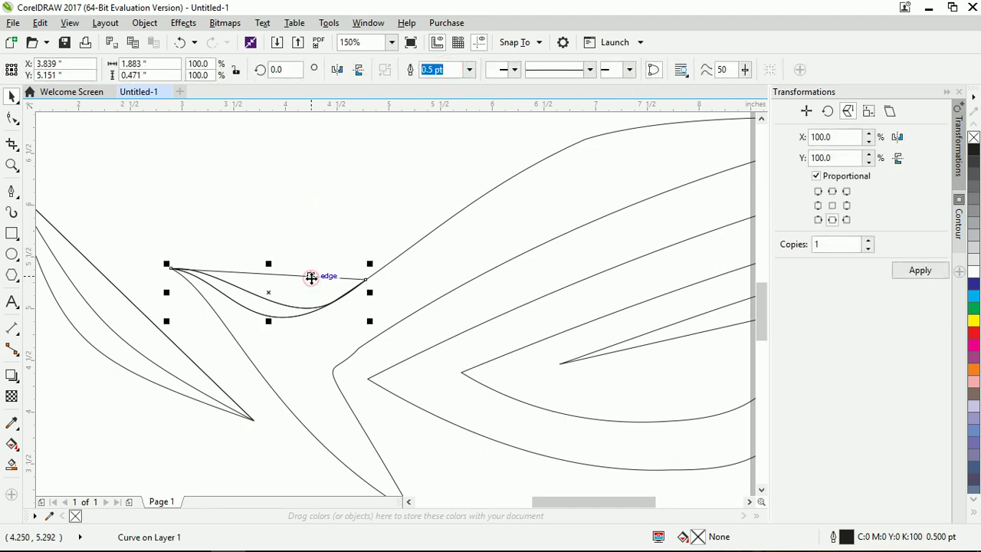
key("Escape")
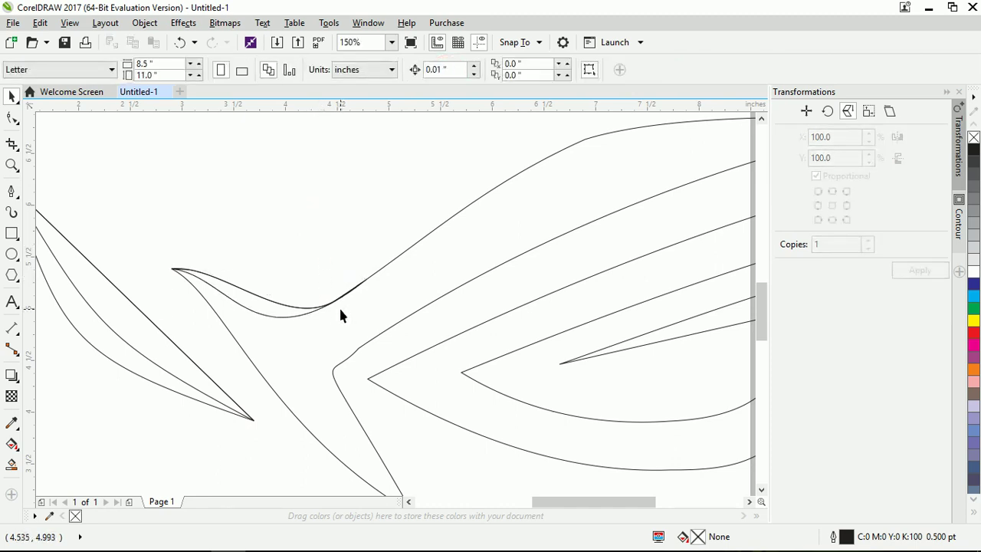
- Smooth the large outline's inner bend near X 4.5 in. into a rounded curve by adjusting the control handles of the segment above its lowest tip
scroll(340, 312, "down", 1)
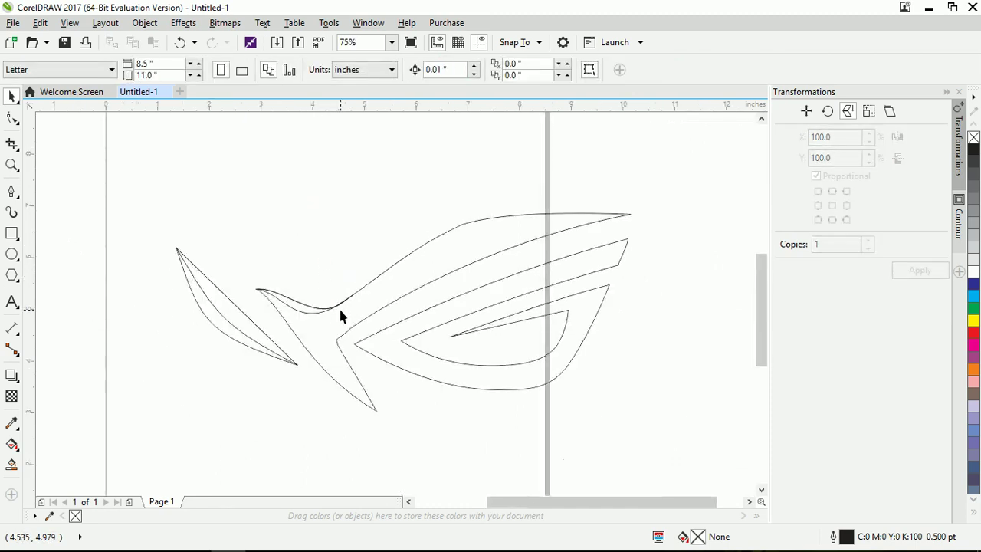
left_click(11, 191)
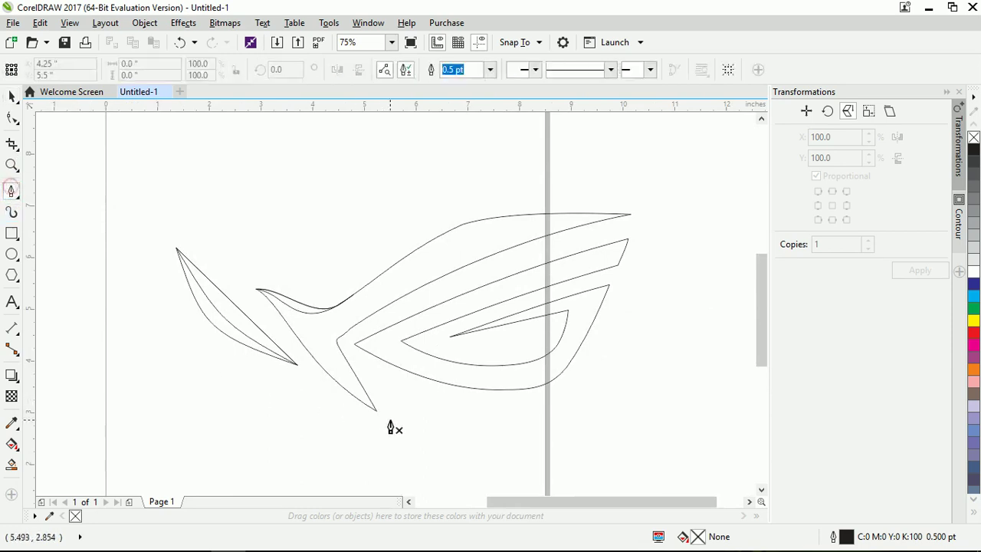
left_click(11, 117)
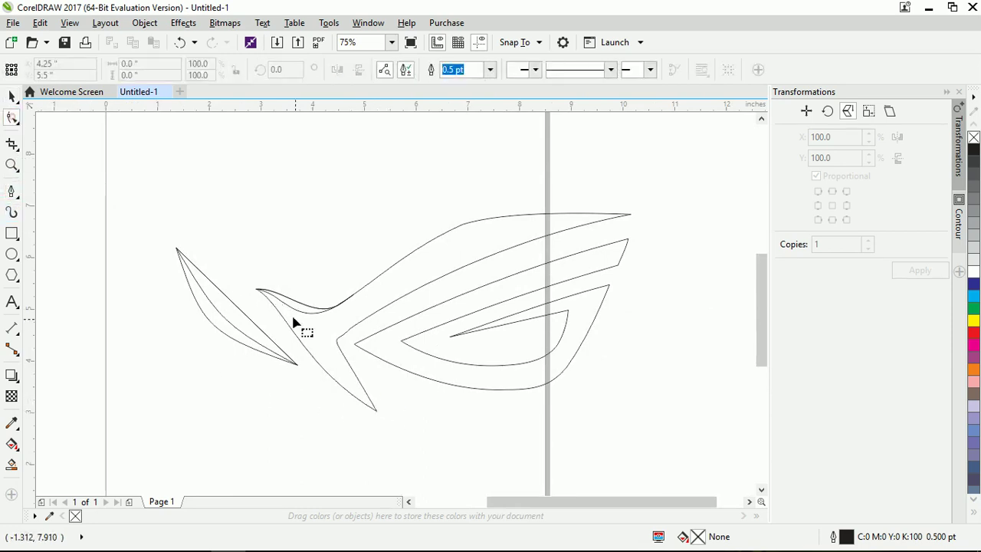
left_click(338, 345)
scroll(338, 345, "up", 3)
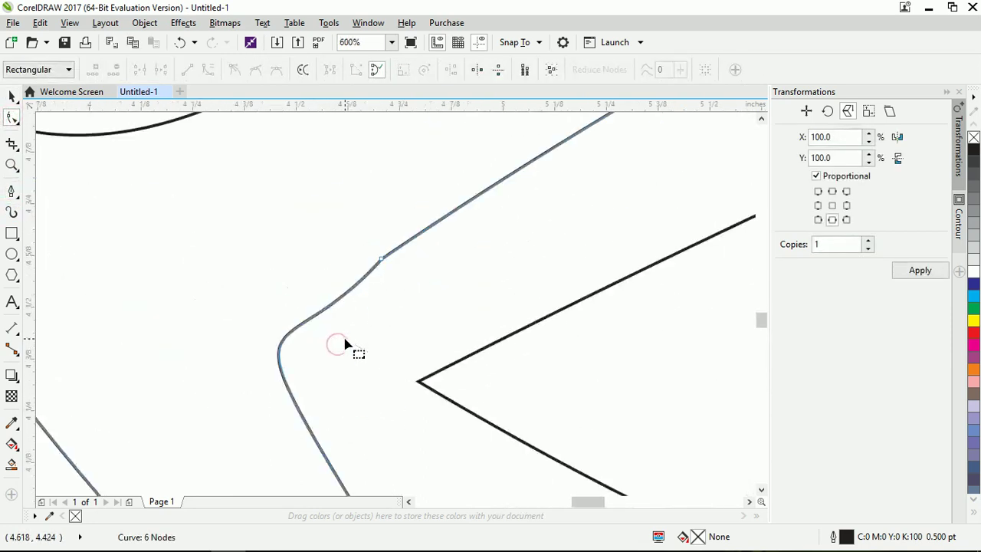
left_click(382, 259)
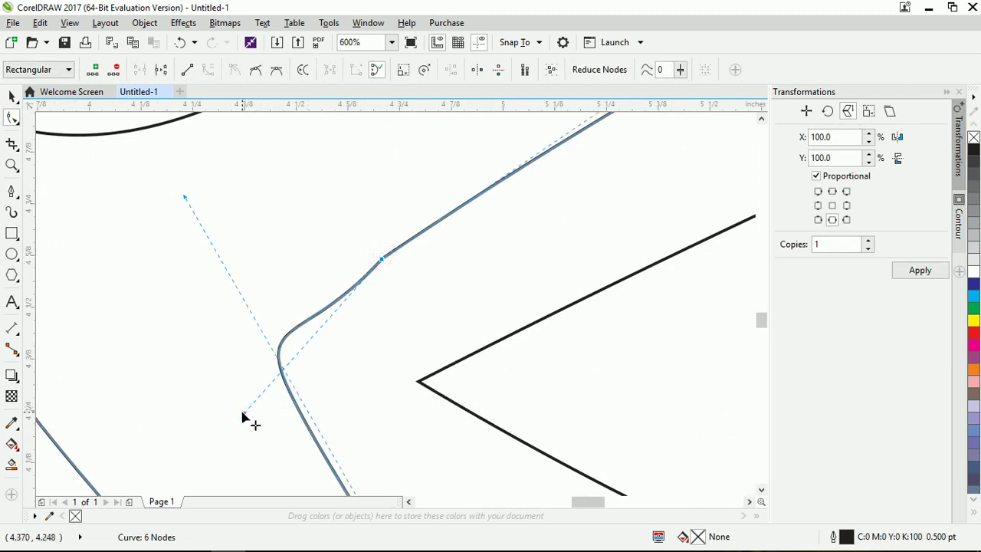
left_click_drag(243, 412, 240, 369)
left_click_drag(184, 201, 235, 331)
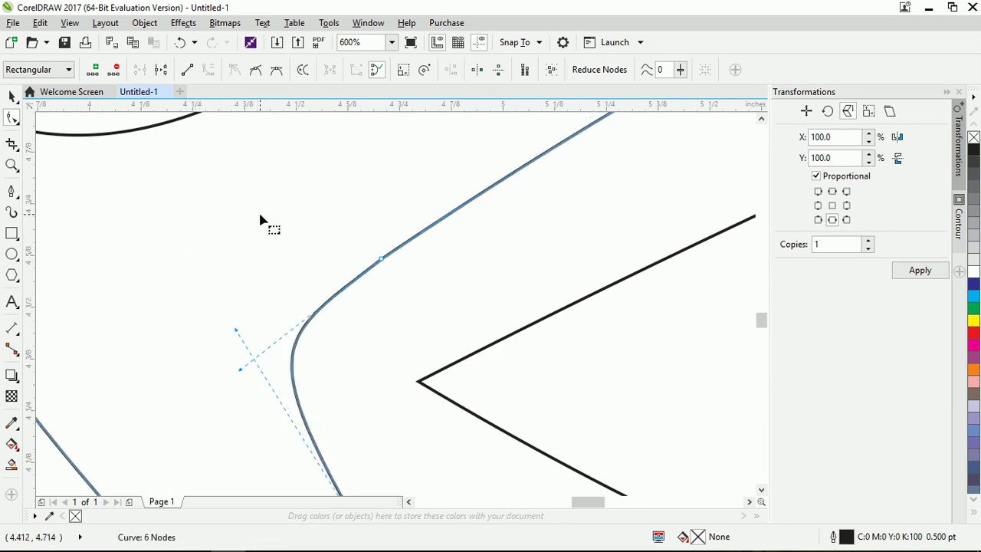
scroll(260, 220, "down", 2)
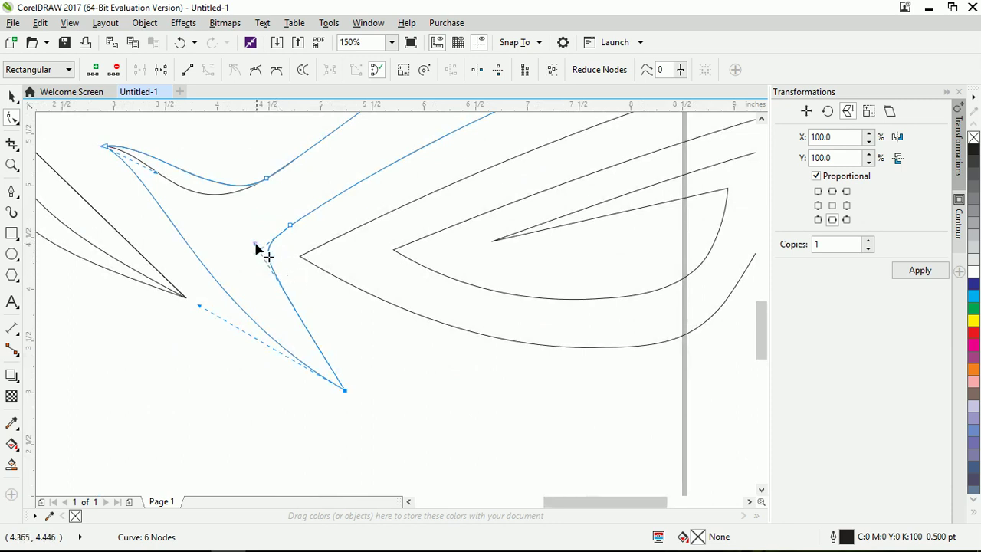
left_click_drag(255, 244, 263, 268)
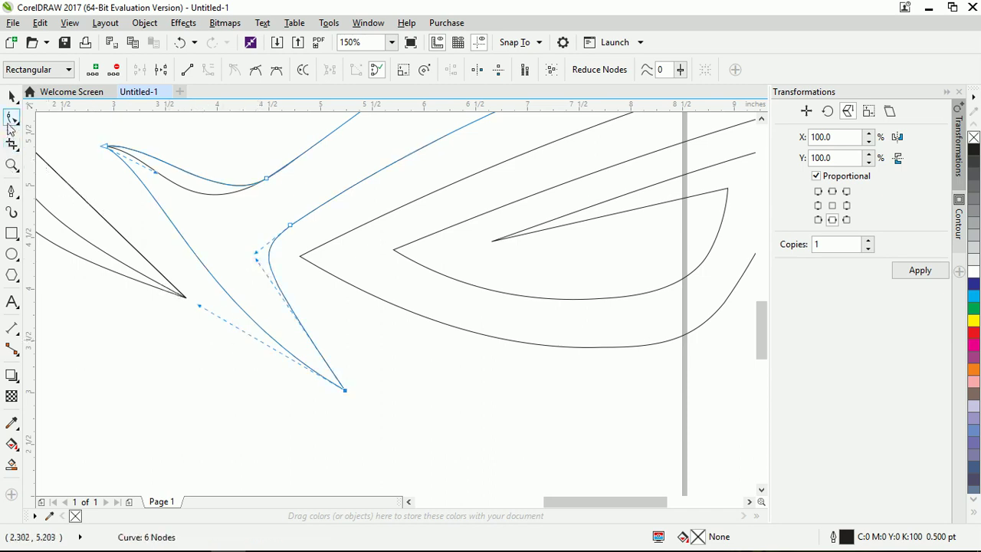
left_click(11, 191)
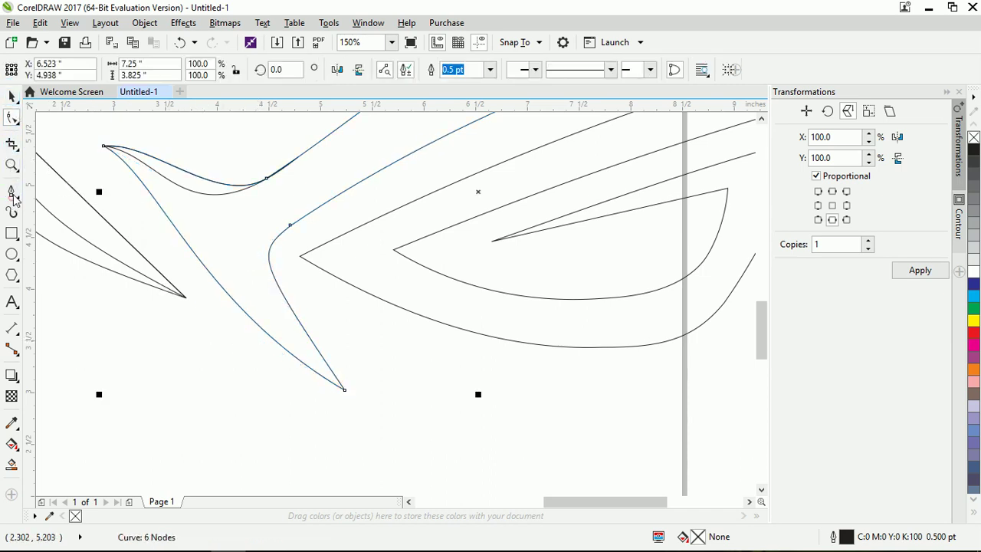
left_click(345, 392)
key("ctrl+z")
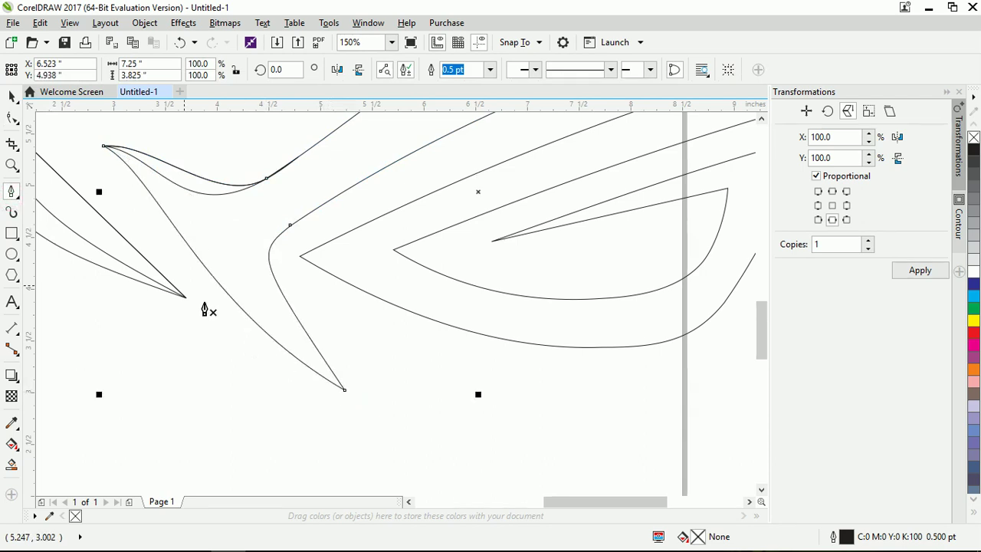
left_click(195, 400)
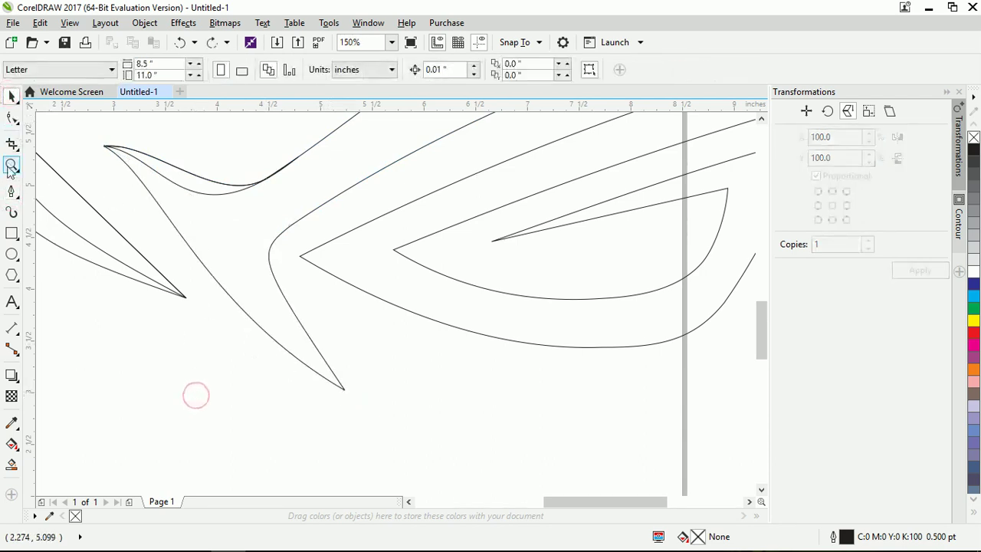
left_click(12, 191)
left_click(344, 393)
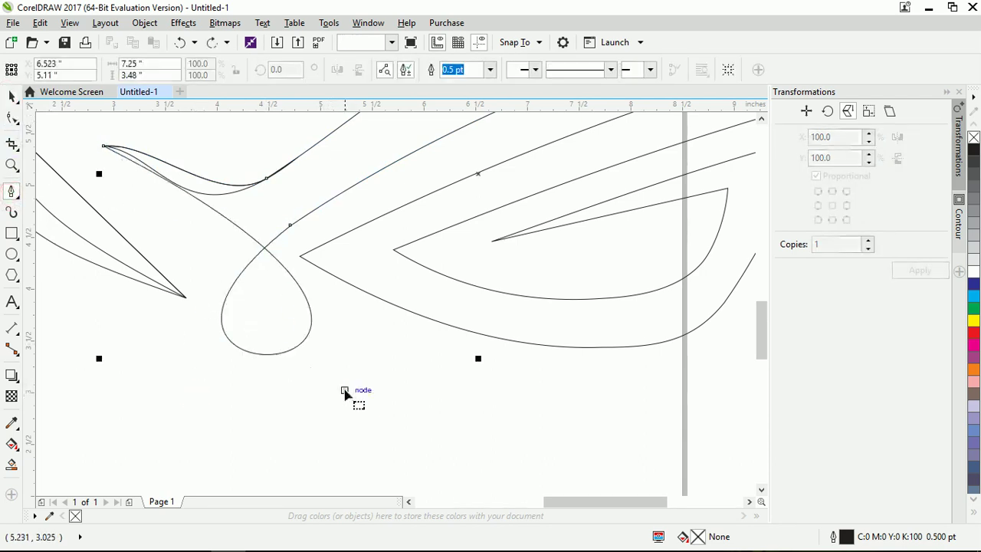
key("ctrl+z")
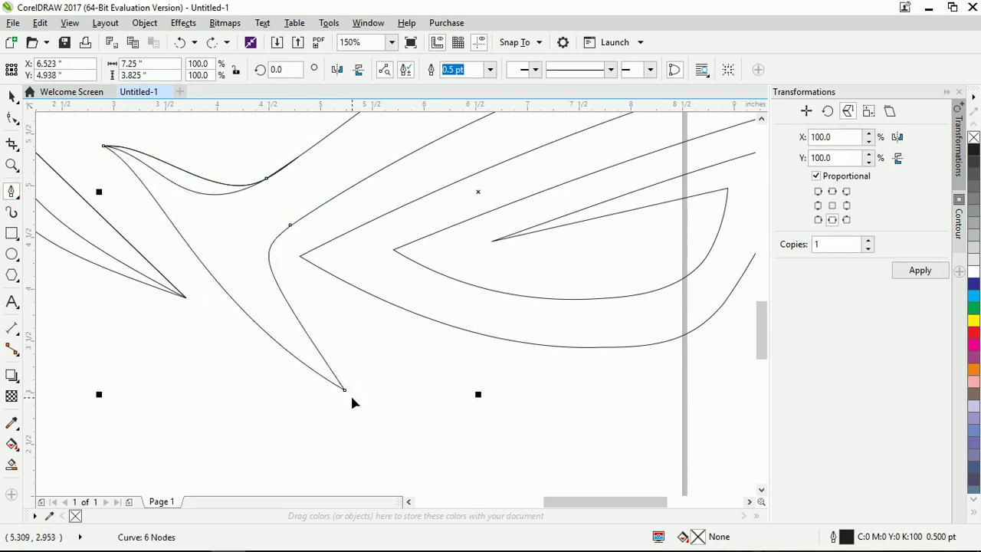
left_click(350, 403)
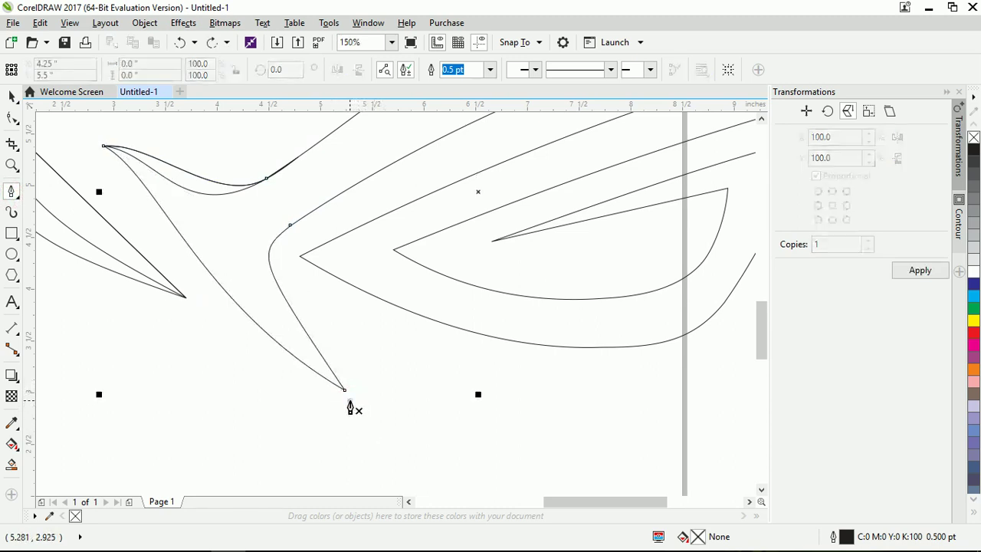
- Draw a closed four-node Pen shape from just below the large outline's lowest tip through about (4.41, 4.71) and (6.98, 6.23) in. to its right tip
left_click(349, 400)
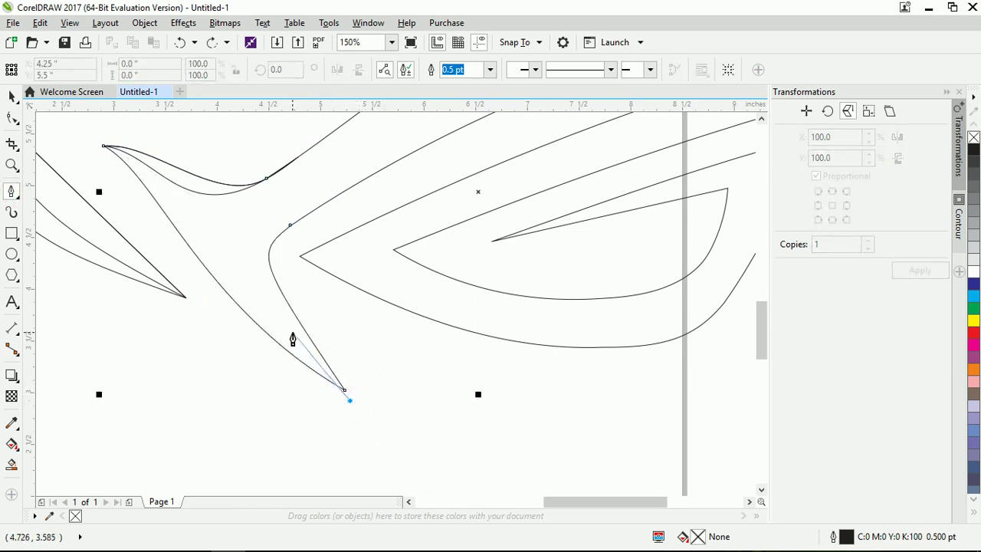
left_click(259, 223)
scroll(249, 246, "down", 2)
scroll(366, 206, "up", 3)
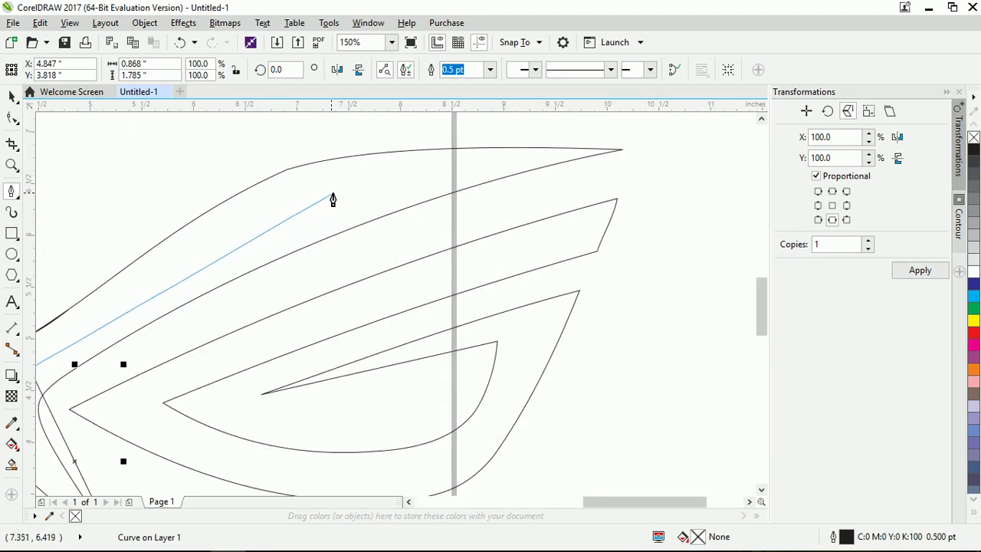
left_click(293, 212)
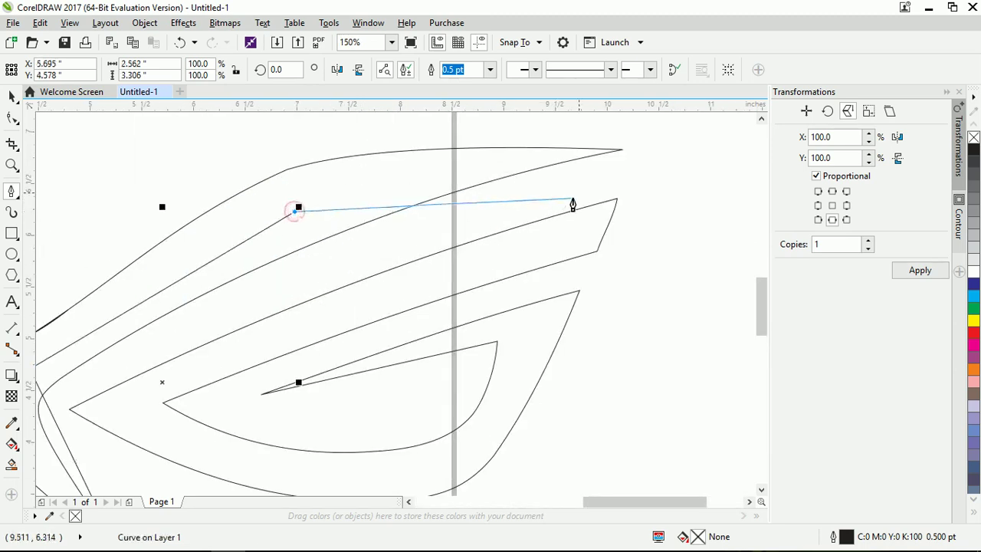
left_click(624, 151)
scroll(525, 225, "down", 2)
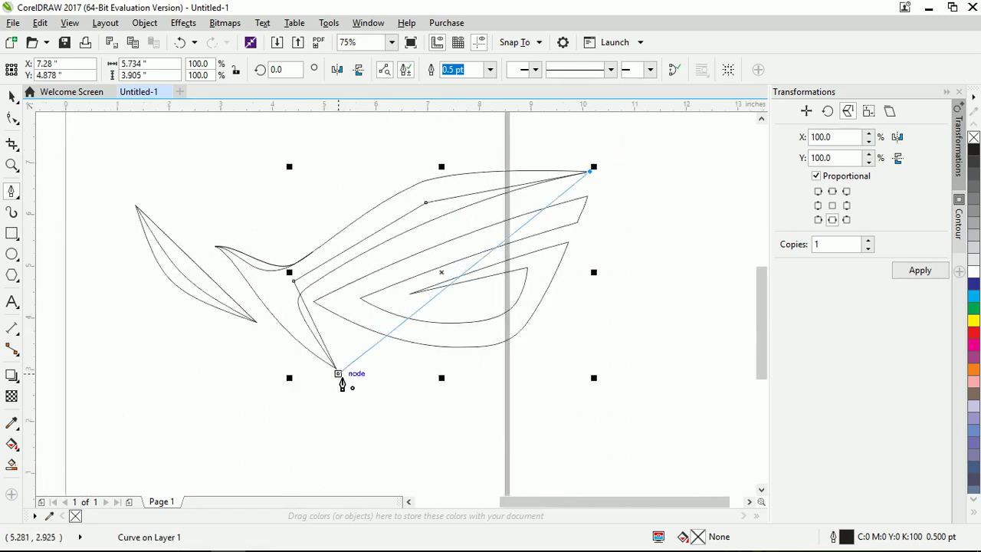
left_click(338, 374)
- Convert the four-node shape's short lower-left segment to a curve and bow it outward, to the left of the large outline's inner bend
left_click(11, 118)
scroll(341, 363, "up", 2)
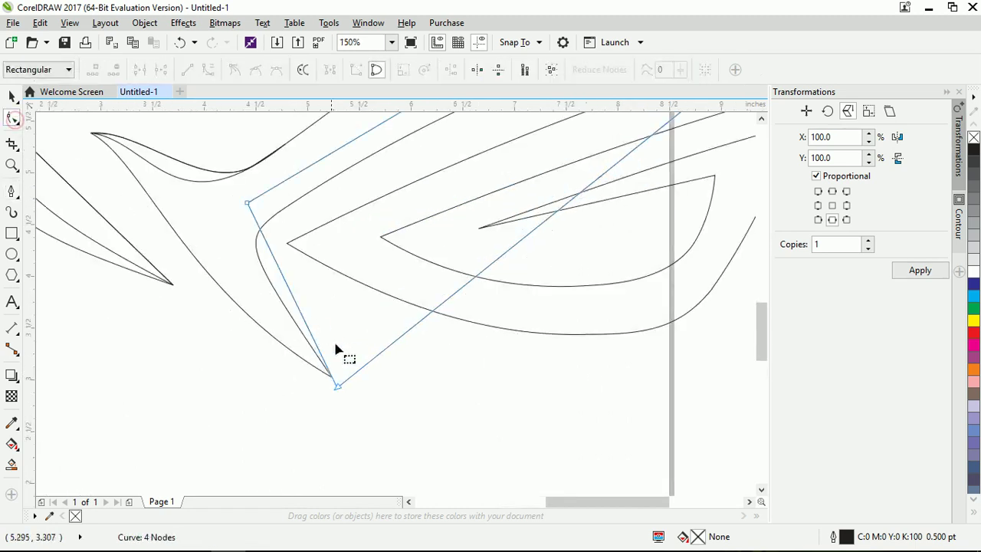
right_click(285, 282)
left_click(314, 319)
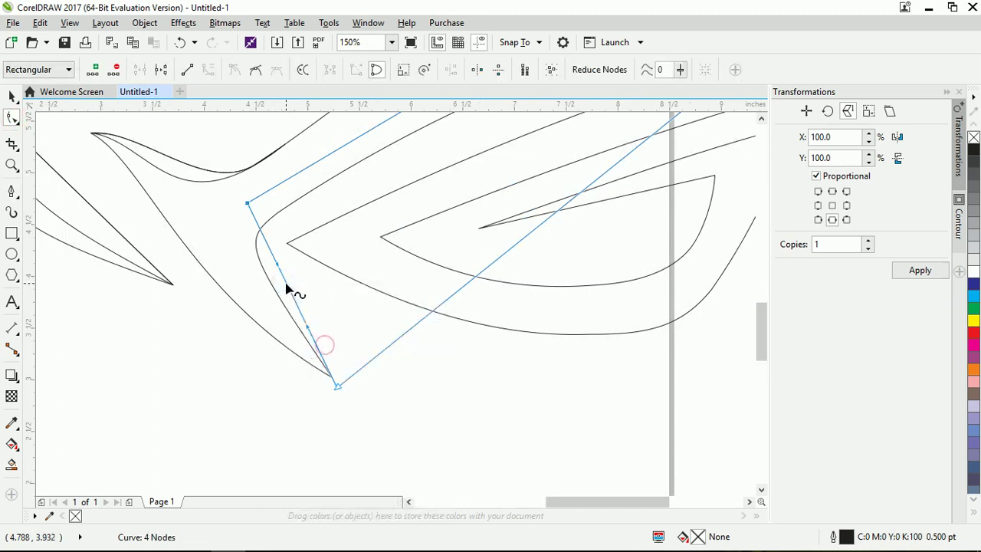
left_click_drag(286, 284, 246, 275)
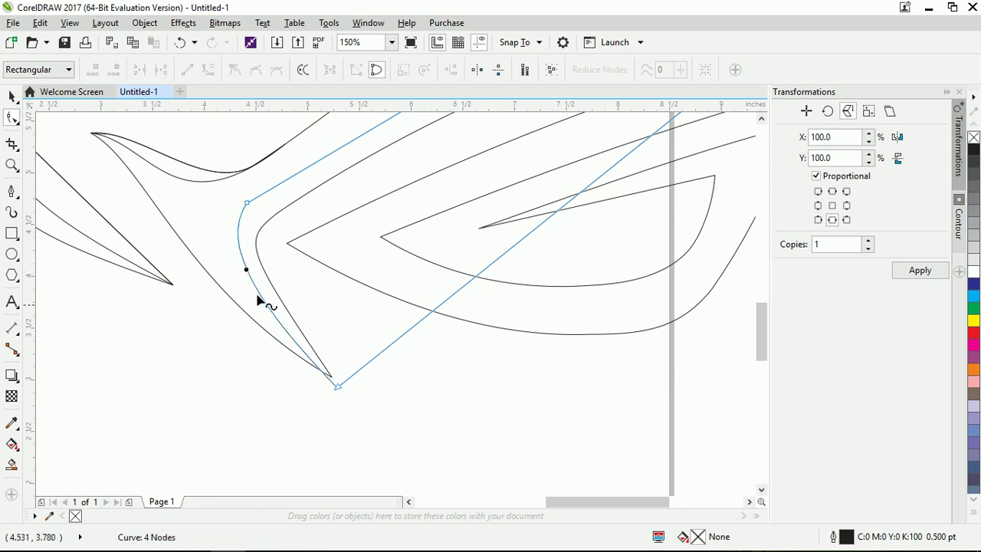
- Move the four-node shape's bottom node onto the large outline's lowest tip
left_click(337, 387)
scroll(338, 388, "up", 2)
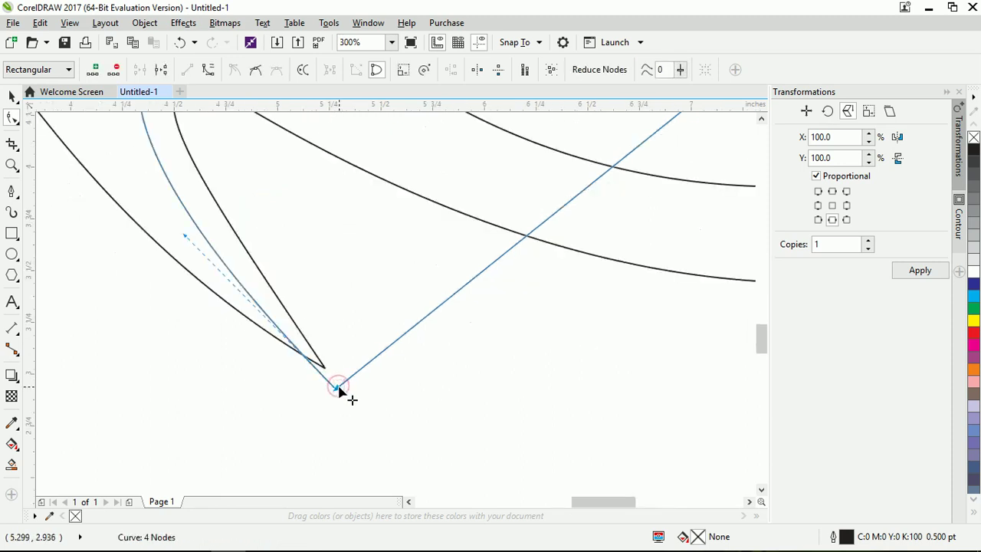
left_click_drag(337, 387, 325, 367)
scroll(376, 409, "down", 2)
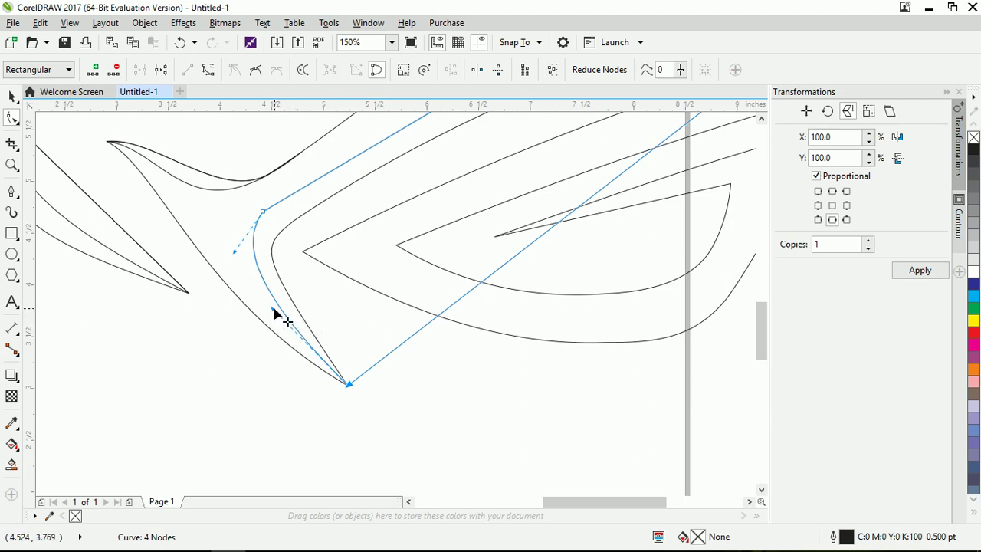
- Convert the four-node shape's upper-right segment to a curve, bow it slightly upward, and adjust the handle at its left node
scroll(270, 317, "down", 4)
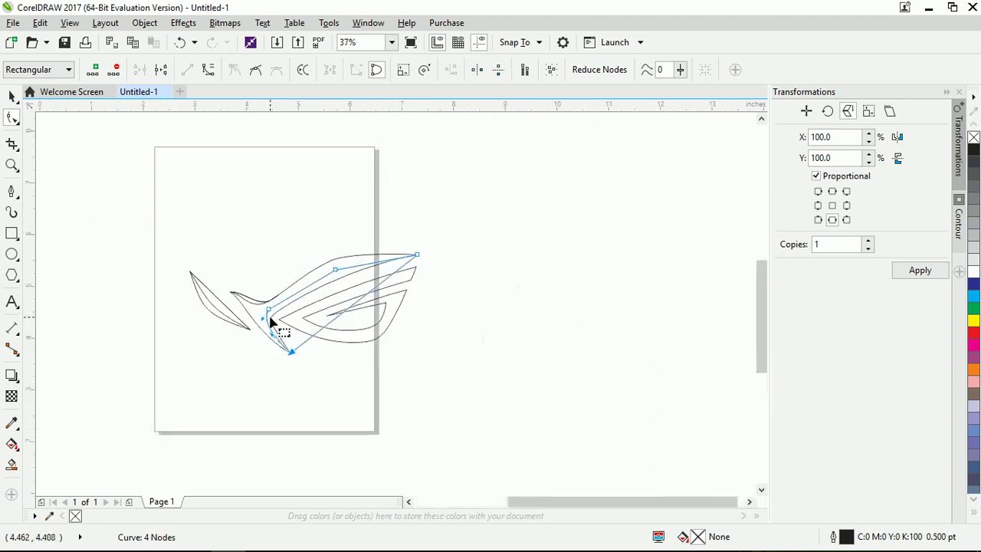
scroll(265, 324, "up", 3)
scroll(330, 298, "down", 1)
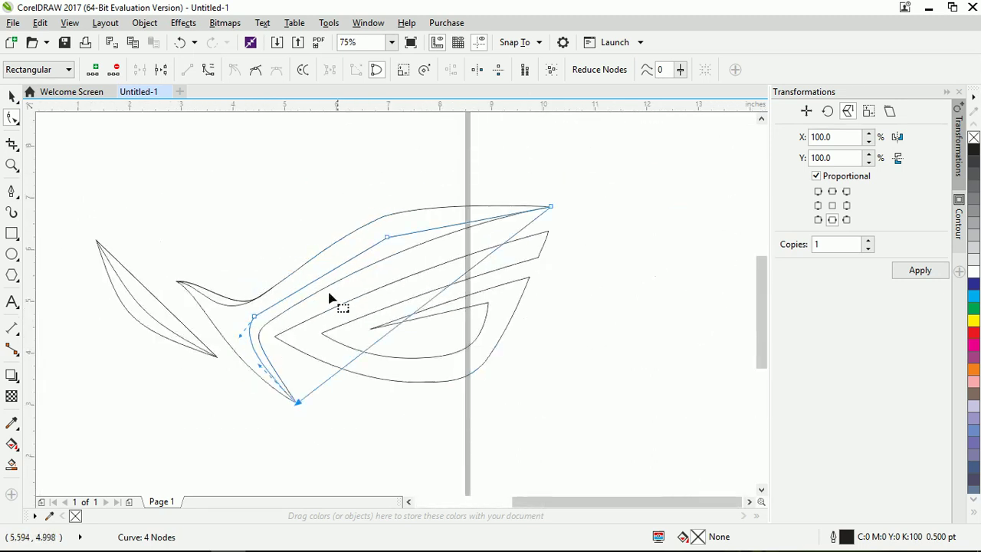
right_click(451, 232)
left_click(450, 232)
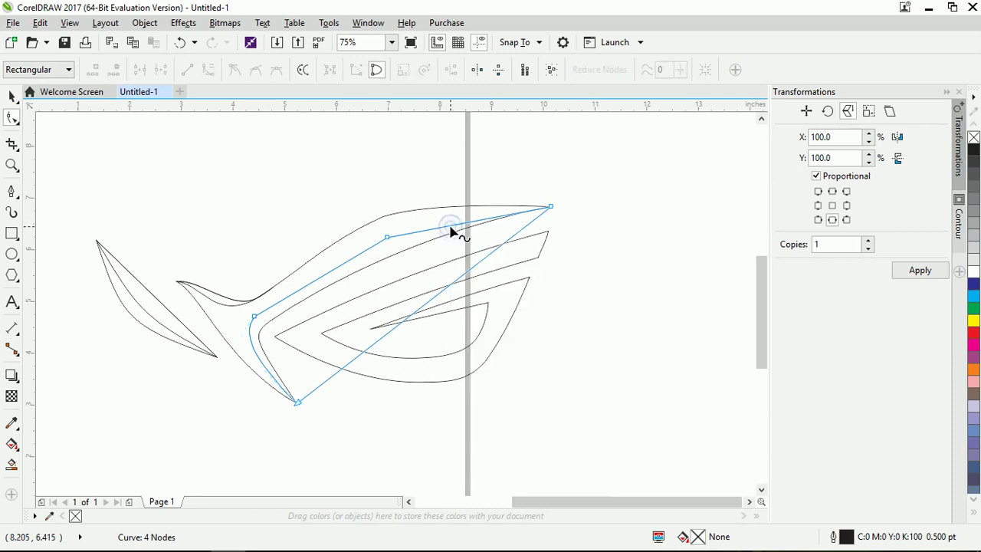
right_click(451, 232)
left_click(495, 285)
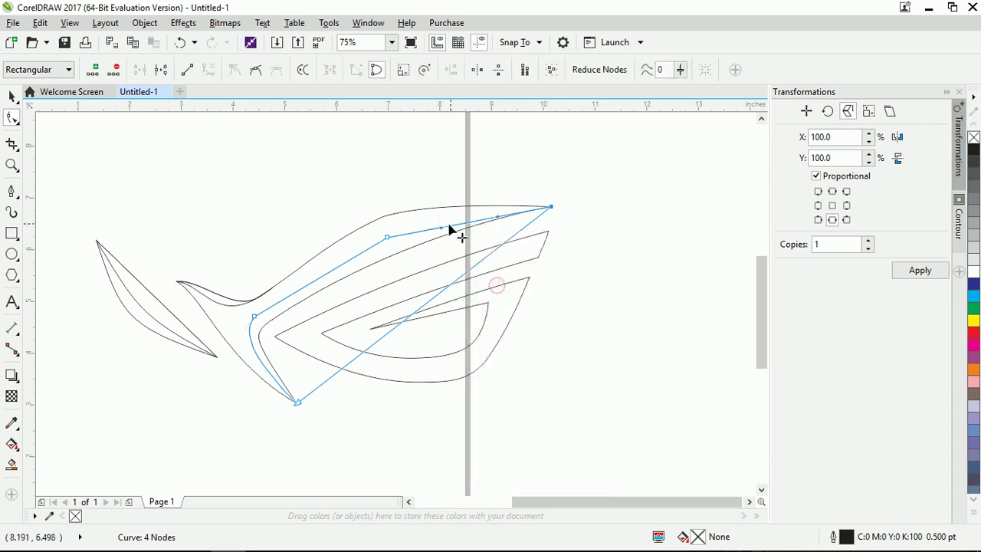
left_click_drag(455, 226, 433, 227)
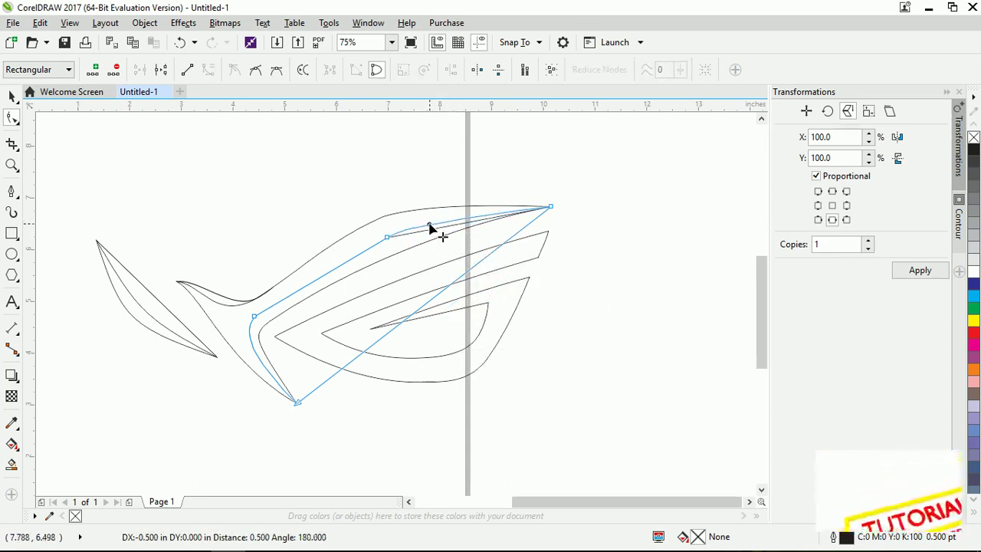
scroll(427, 224, "up", 2)
left_click(349, 251)
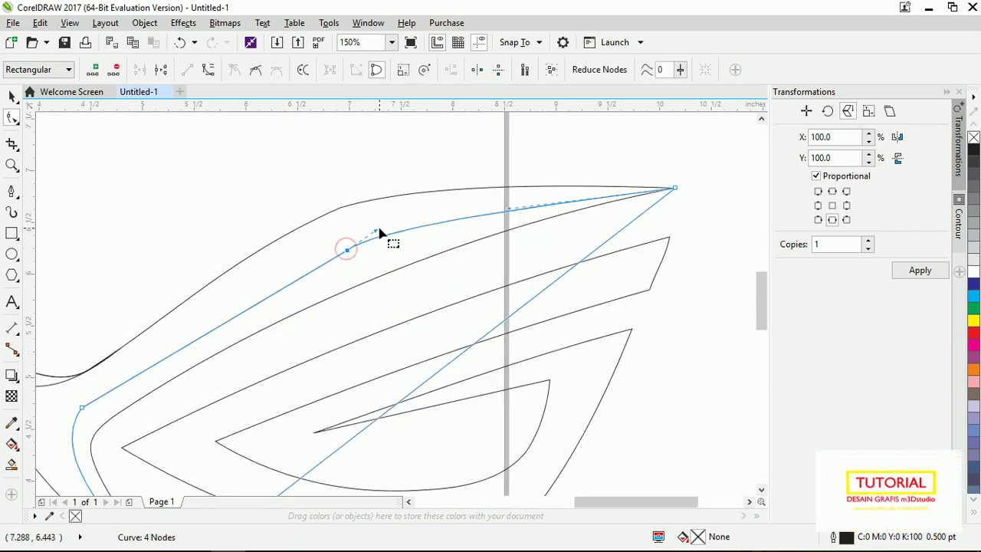
left_click_drag(376, 232, 388, 233)
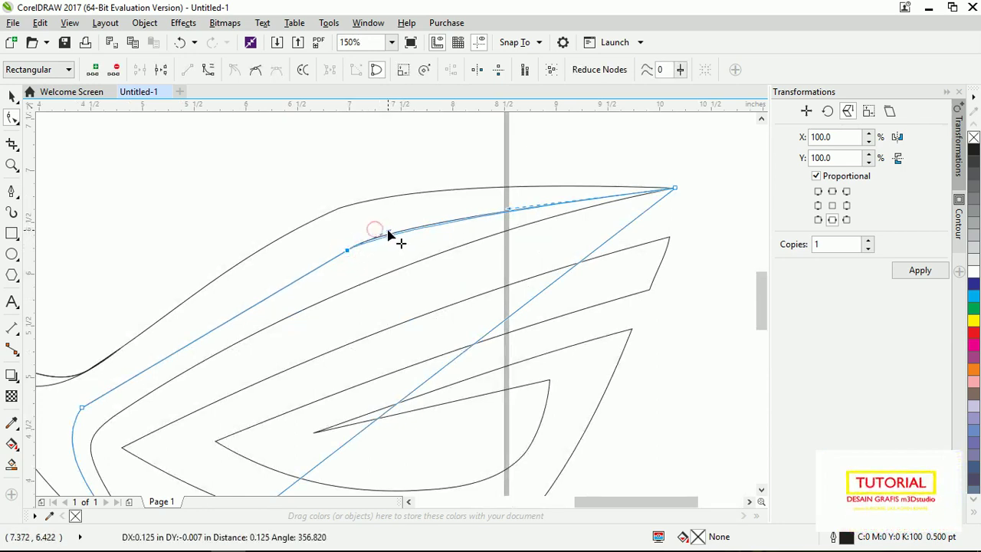
- Convert the four-node shape's long upper-left segment to a curve and bow it slightly upward
left_click(226, 321)
right_click(227, 321)
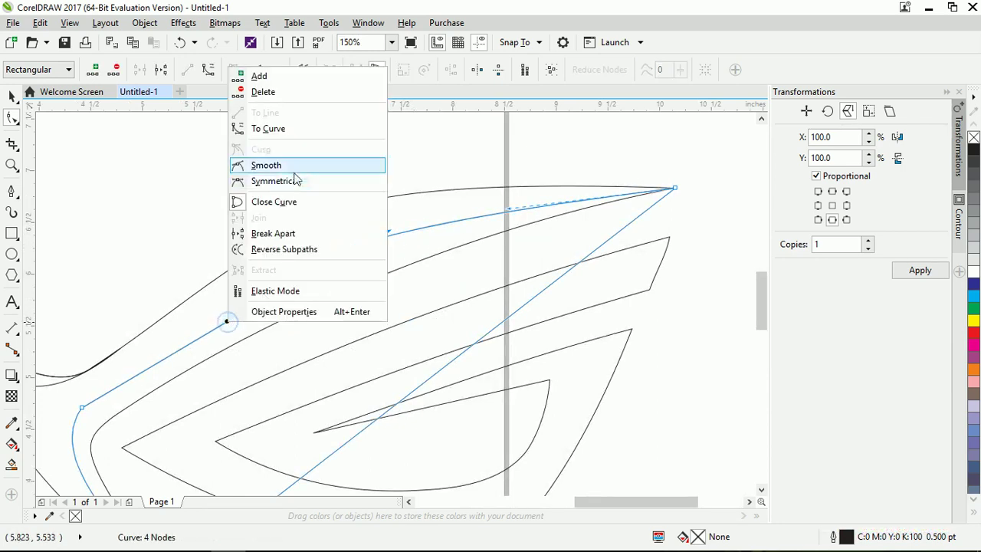
left_click(296, 141)
left_click_drag(217, 330, 210, 324)
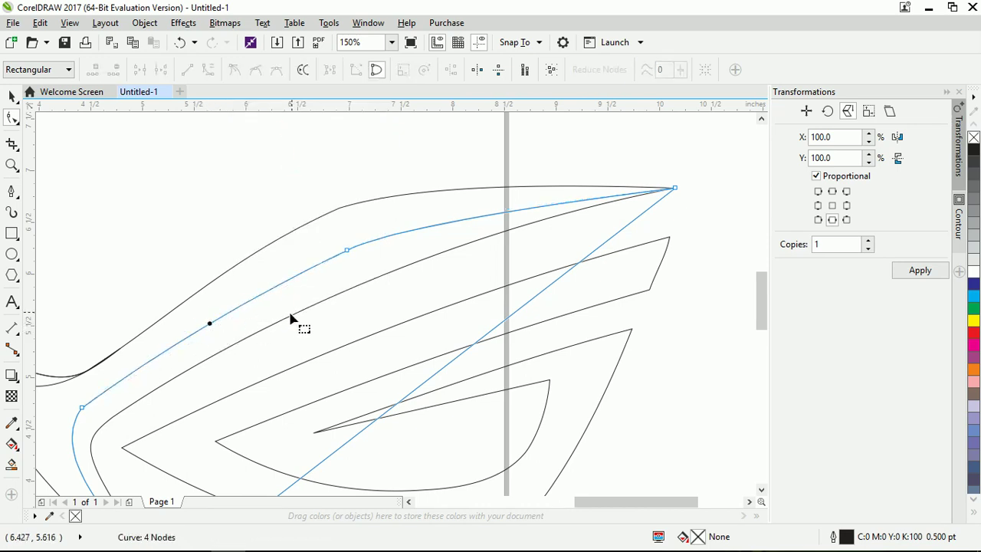
- Intersect the four-node shape with the large outline and delete the original four-node shape
scroll(350, 252, "down", 5)
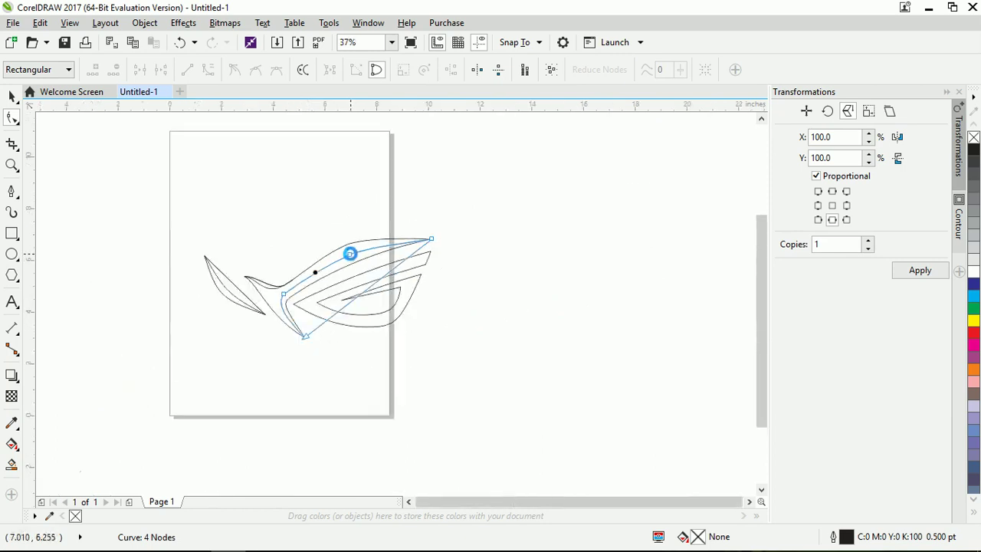
left_click(10, 98)
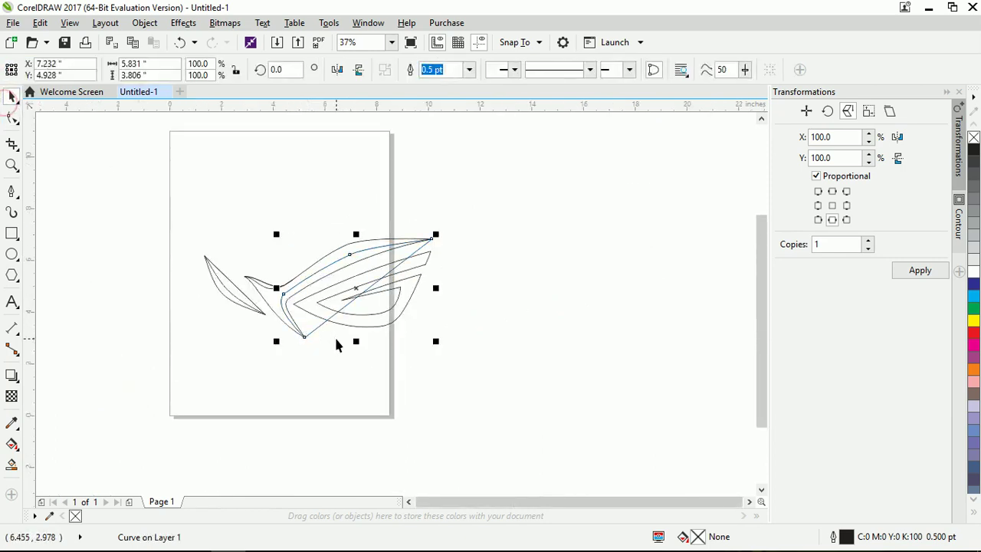
left_click(268, 306, "shift")
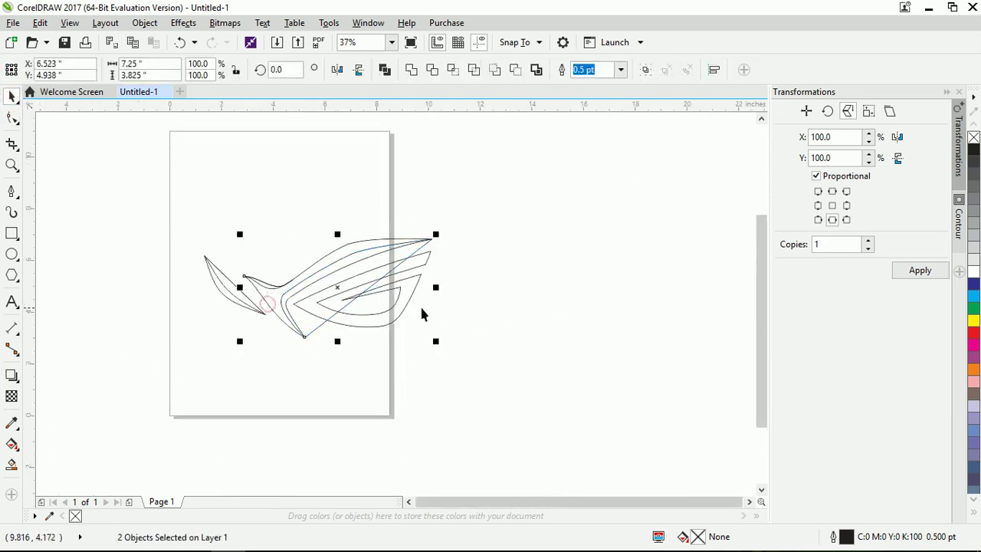
left_click(462, 75)
left_click(350, 354)
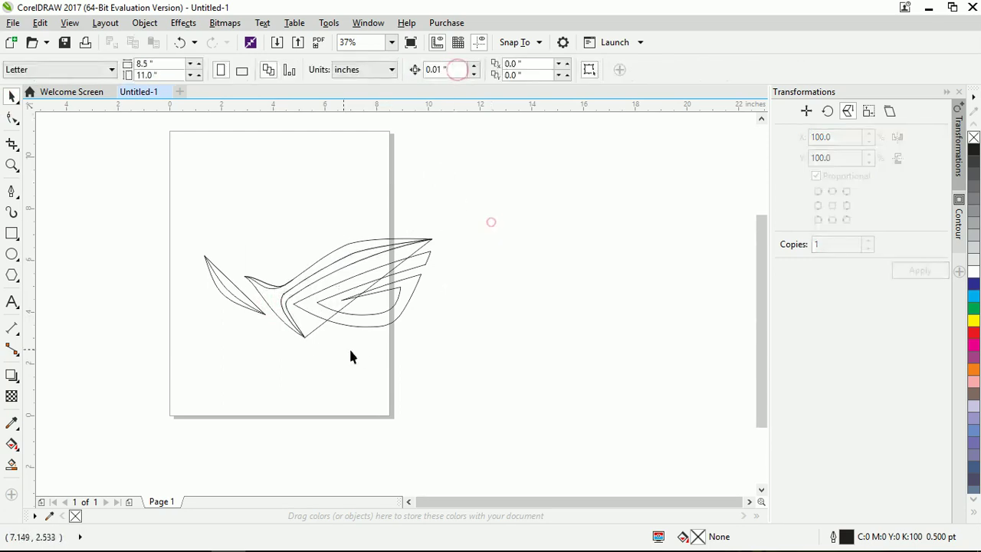
left_click(311, 334)
left_click(311, 331)
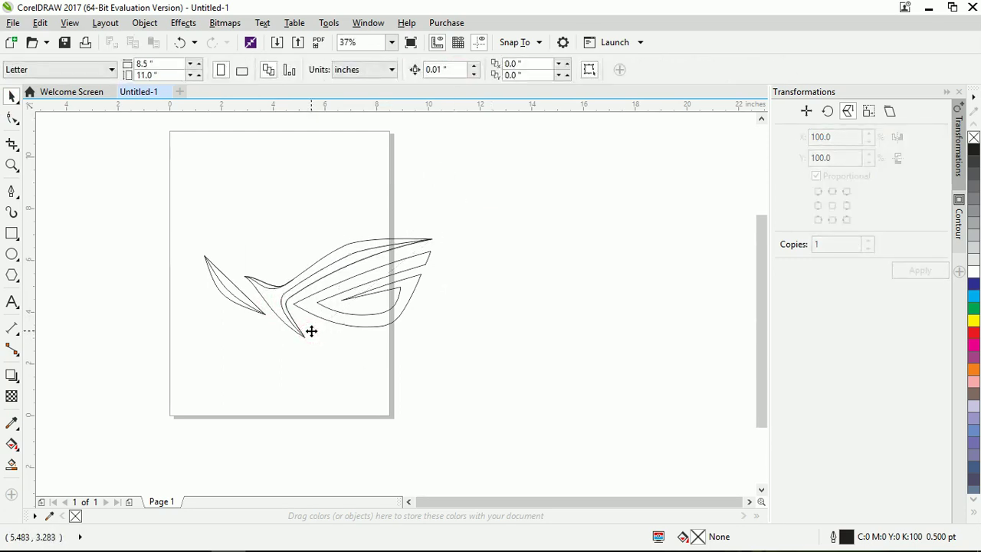
- Close the Transformations docker to free more drawing area
scroll(311, 331, "up", 2)
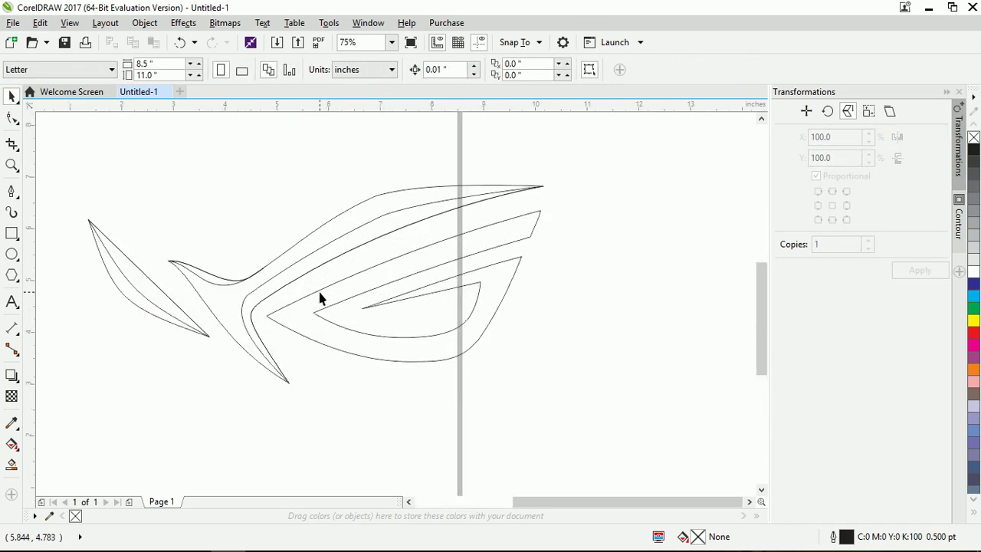
key("alt+F7")
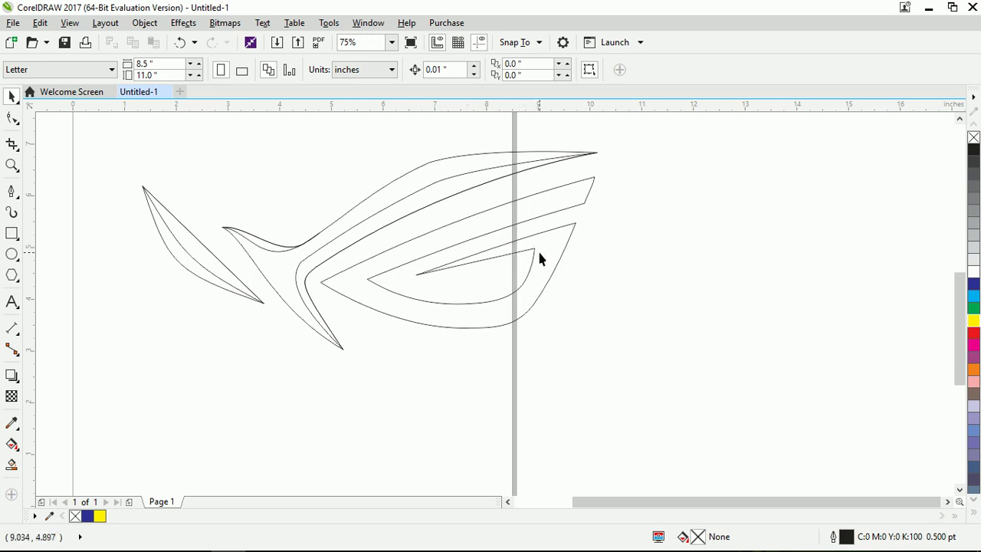
scroll(539, 259, "up", 2)
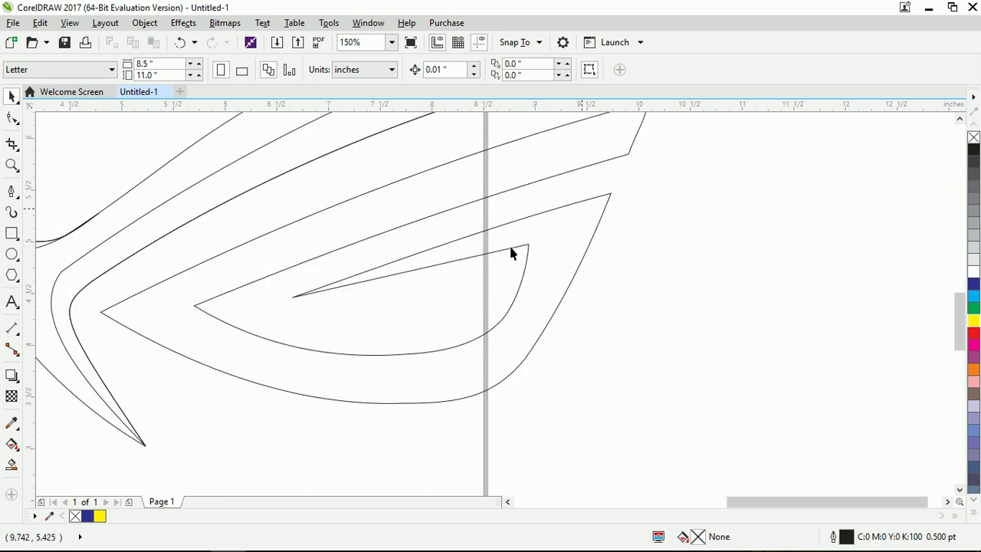
scroll(512, 253, "down", 2)
- Draw a closed six-node Pen shape, about 3.37 by 1.35 inches, over the narrow slit in the inner eye-shaped outline
left_click(11, 192)
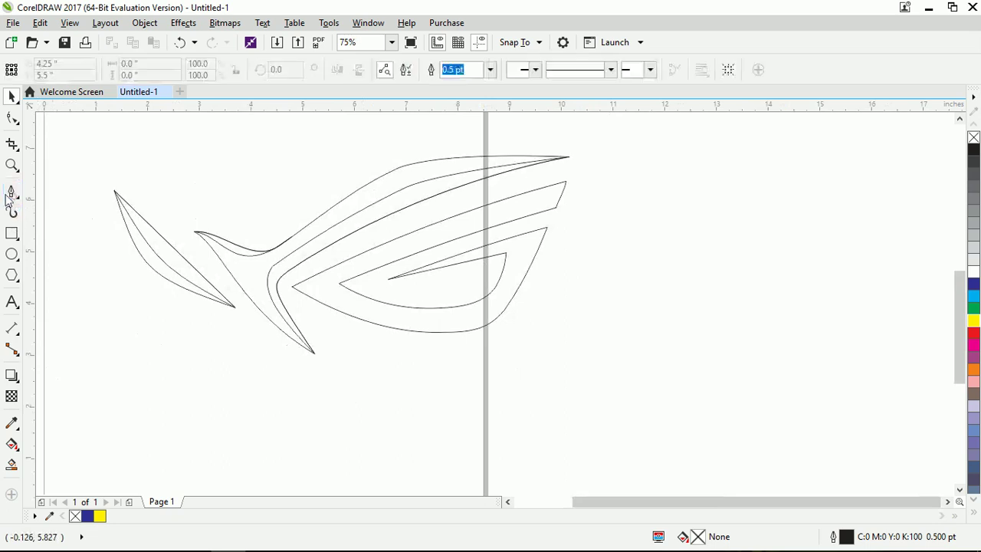
scroll(508, 242, "up", 2)
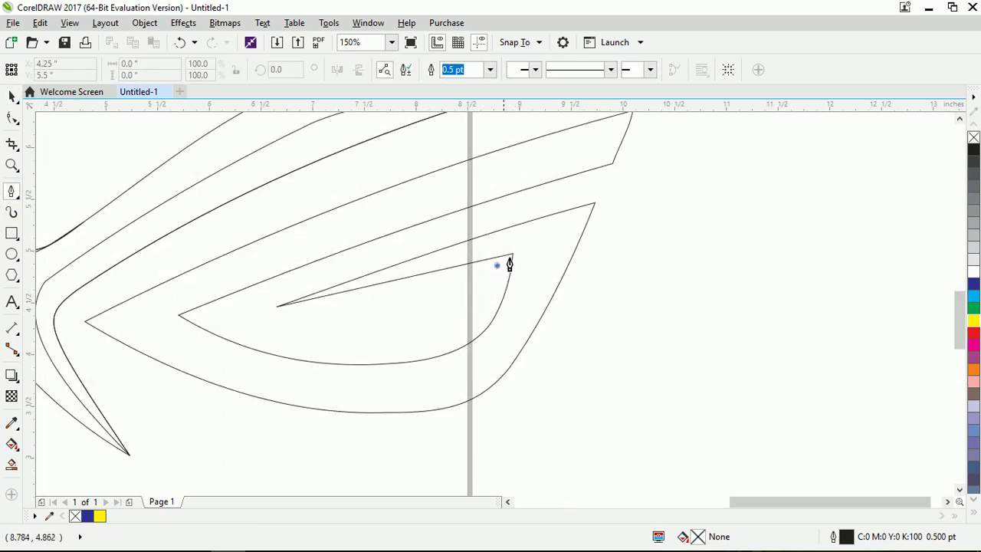
left_click(498, 265)
left_click(594, 203)
left_click(590, 183)
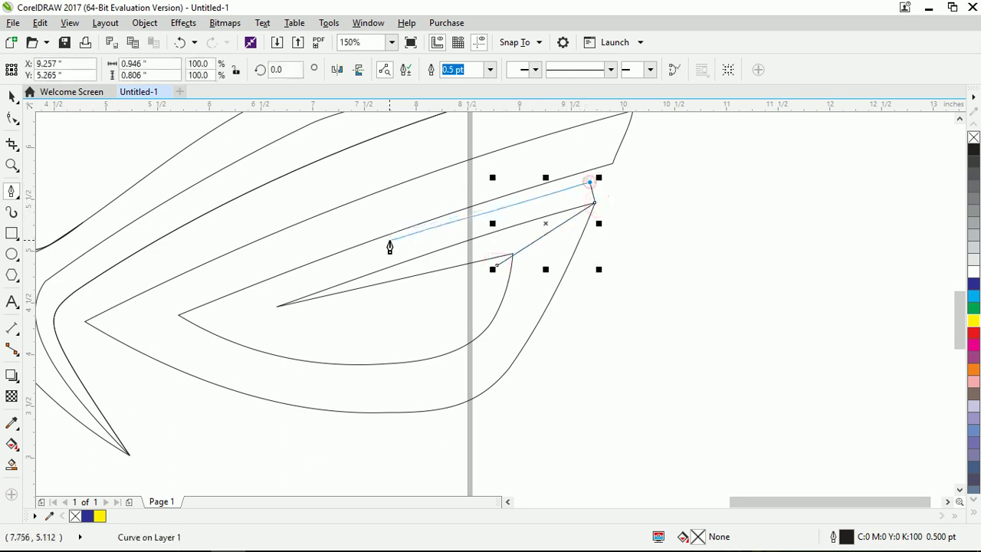
left_click(384, 245)
left_click(245, 312)
left_click(373, 322)
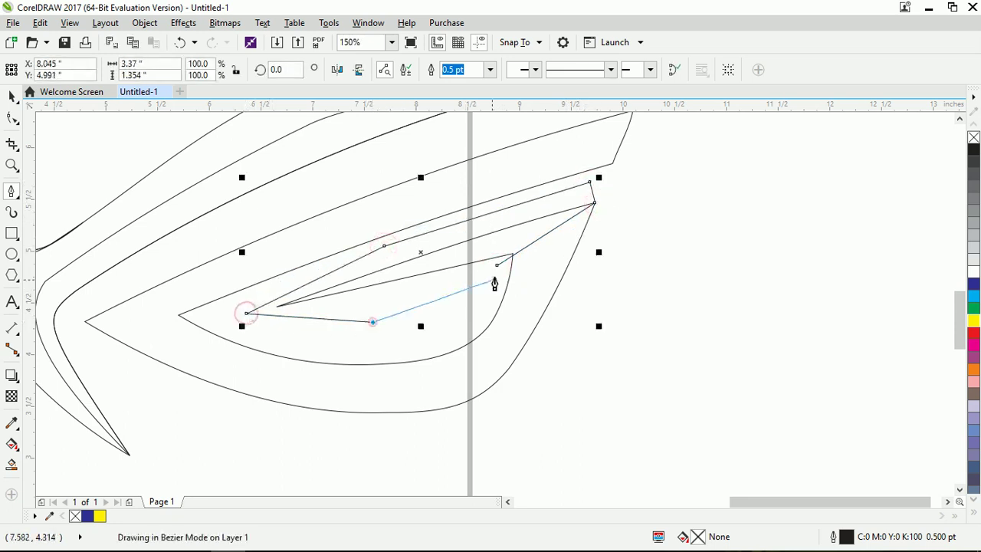
left_click(498, 265)
- Move the six-node shape's starting node onto the eye-shaped outline's corner at the end of the slit's lower edge
left_click(17, 123)
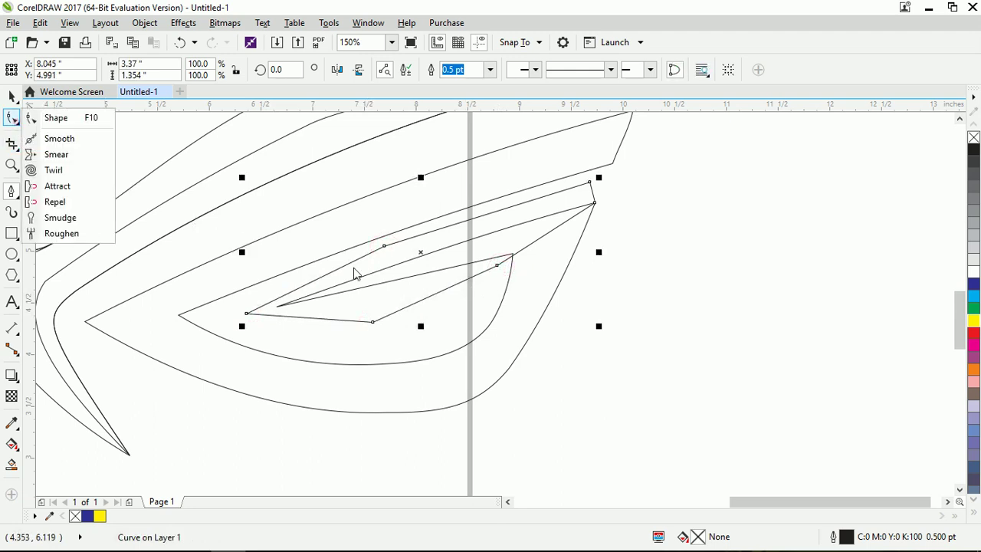
left_click(49, 117)
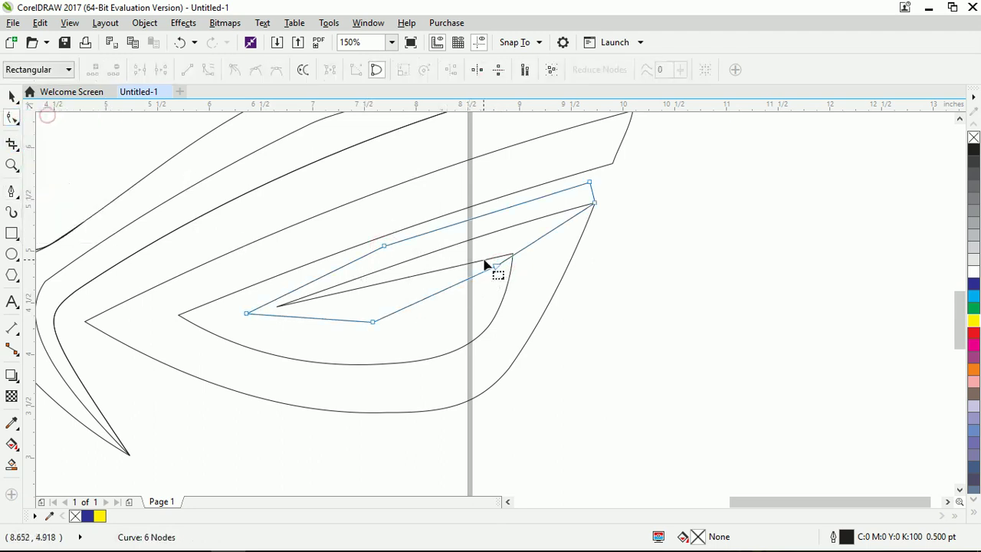
left_click_drag(498, 267, 511, 255)
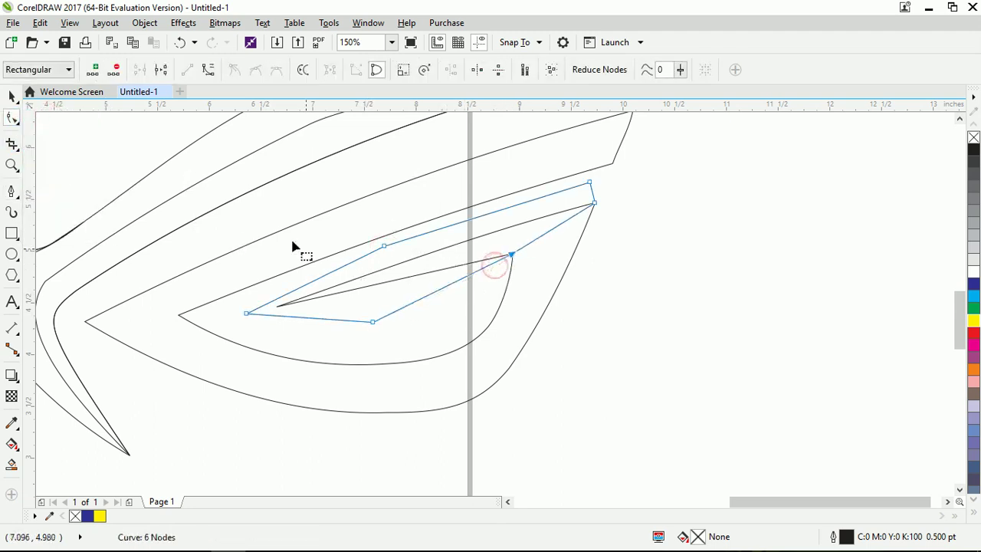
- Intersect the six-node shape with the eye-shaped outline and delete the original six-node shape
left_click(13, 99)
left_click(491, 317, "shift")
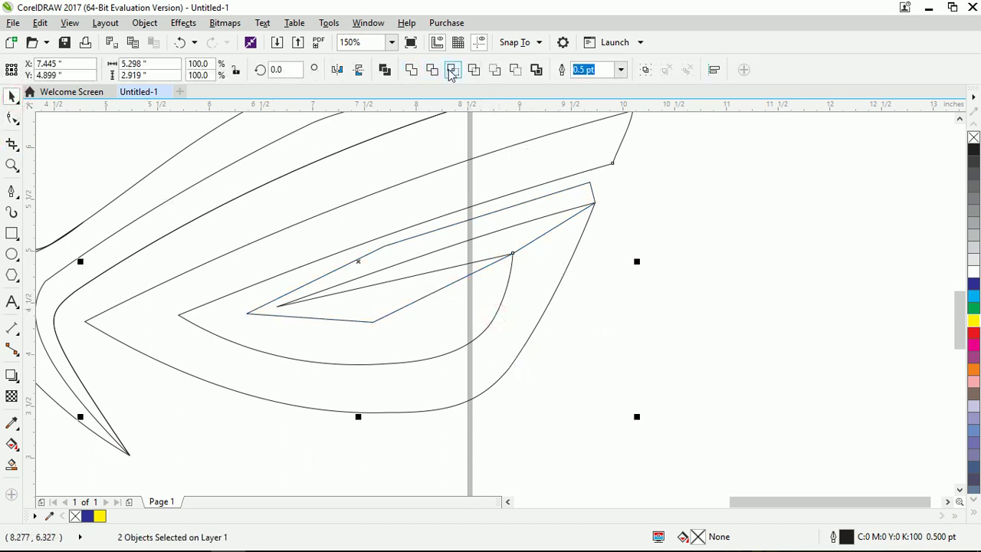
left_click(411, 71)
left_click(647, 291)
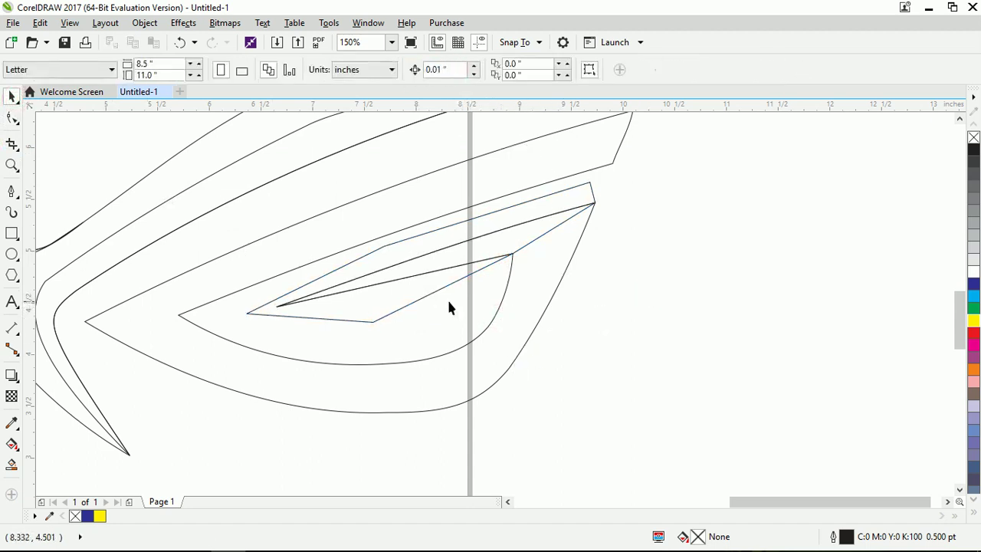
left_click(437, 291)
key("Delete")
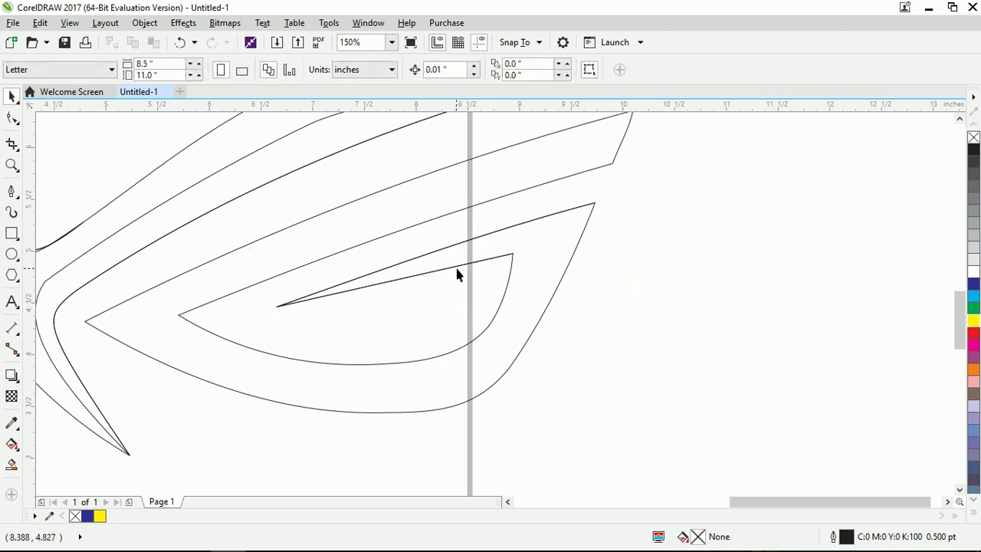
- Move the V-shaped slit curve to the lower right and draw a straight Pen segment between its two open ends
left_click(460, 268)
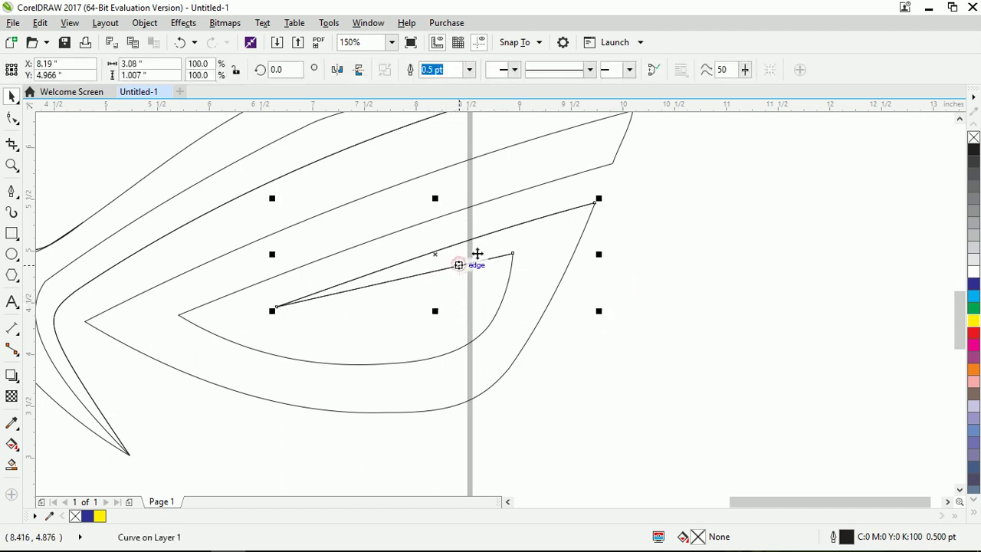
left_click_drag(472, 241, 636, 297)
left_click(12, 193)
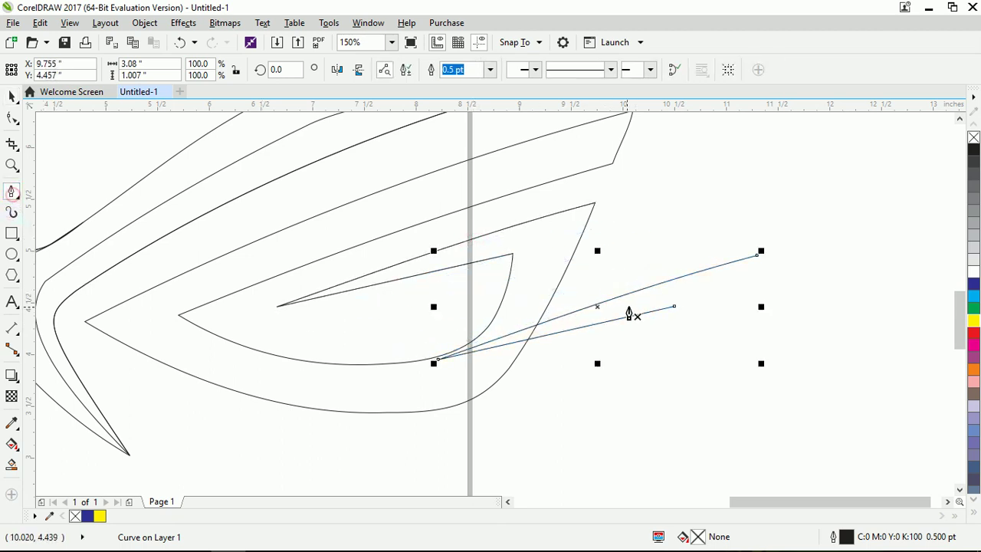
left_click(673, 306)
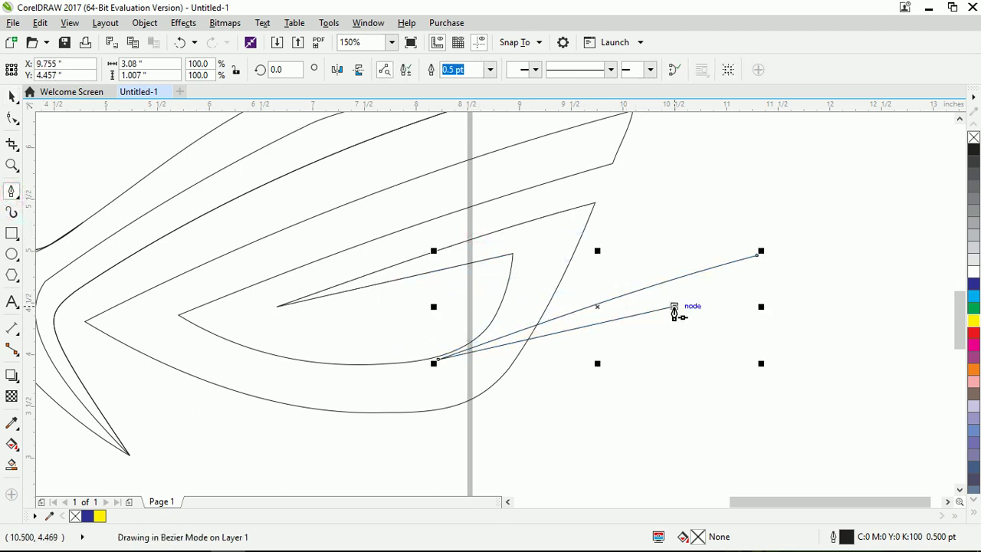
left_click(758, 255)
key("space")
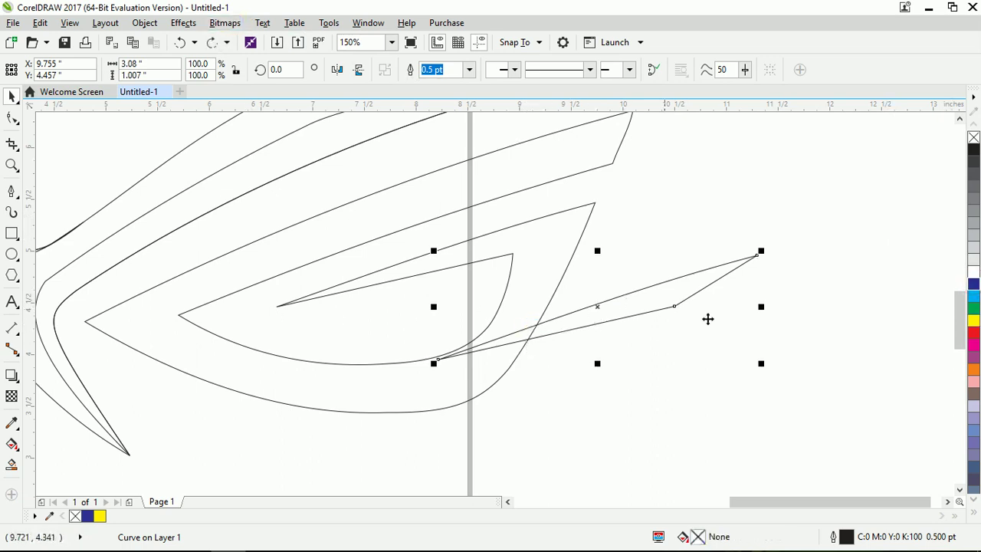
- Close the V-shaped curve with Join Curves in Extend mode at a 0.1-inch gap tolerance and test a grey fill on it
left_click(374, 23)
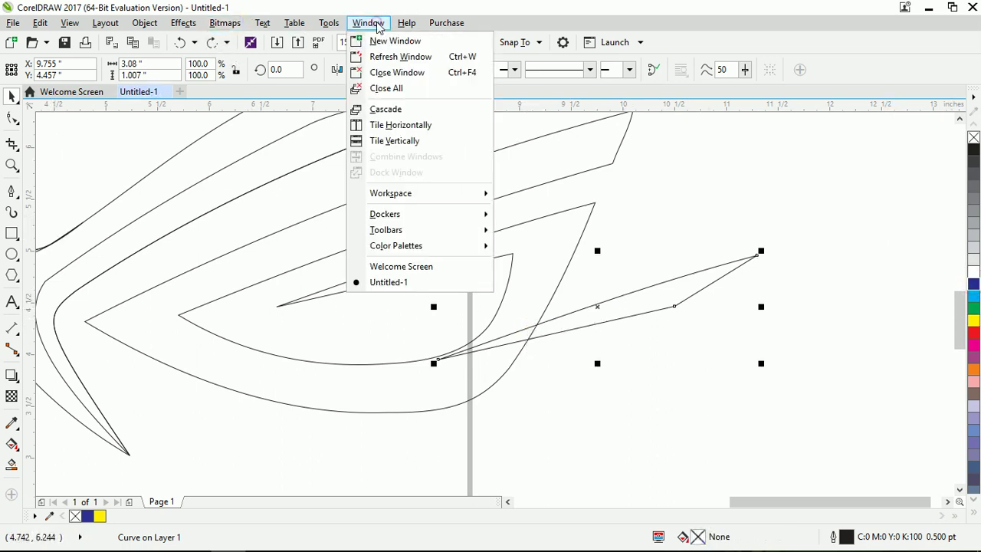
mouse_move(429, 217)
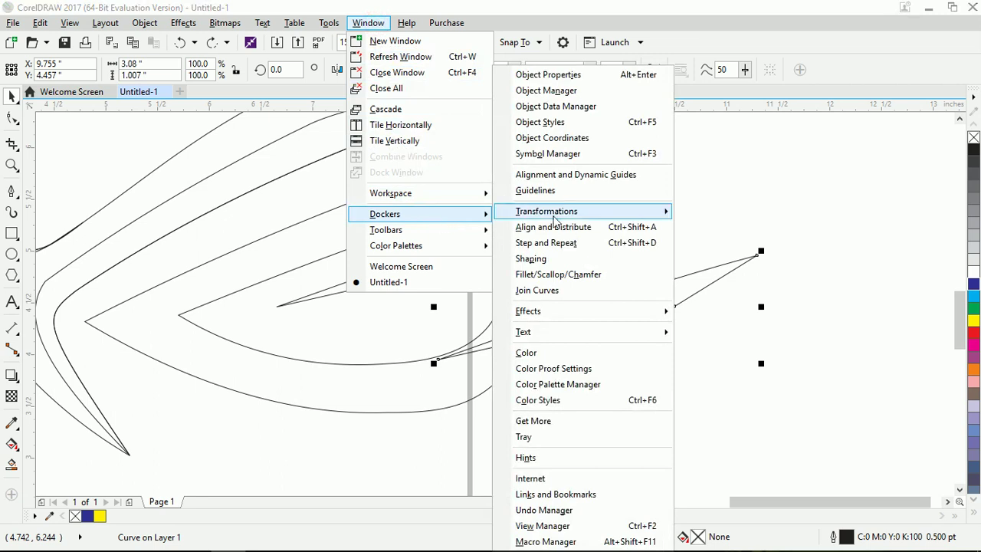
left_click(542, 289)
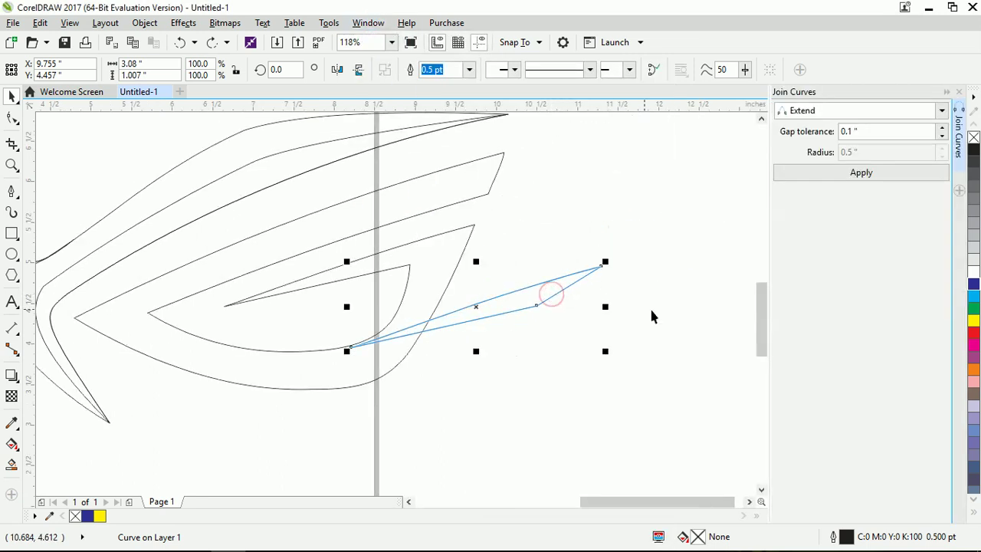
left_click(853, 176)
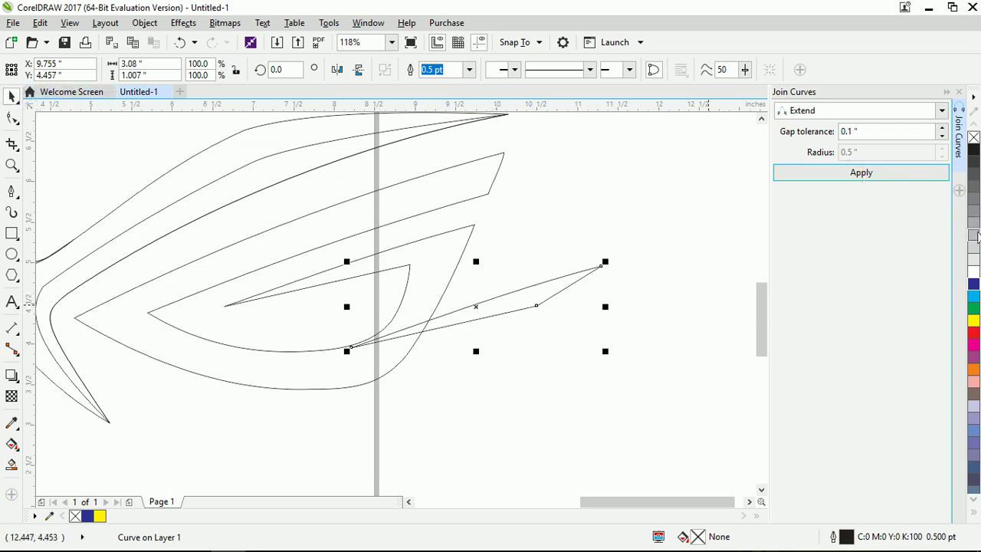
left_click_drag(977, 244, 464, 321)
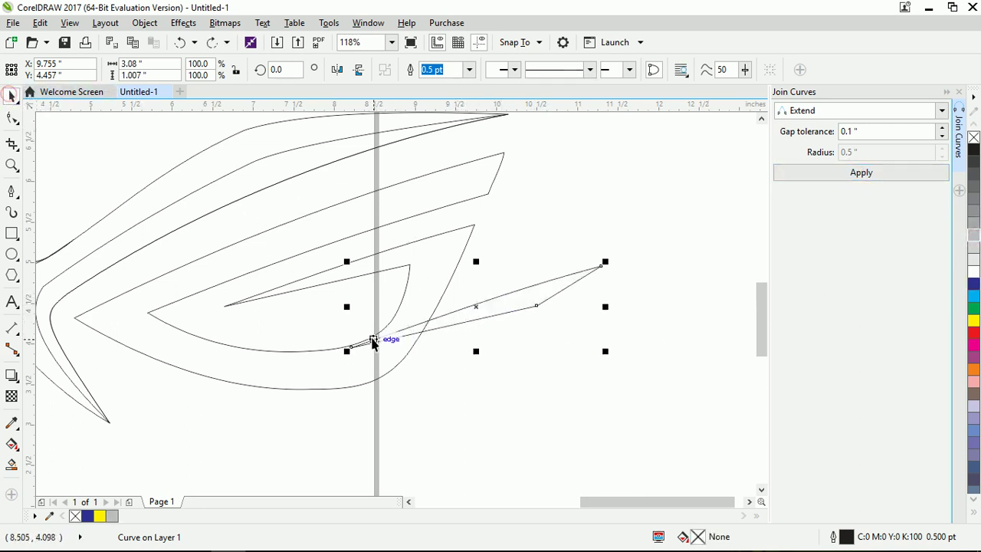
- Move the closed sliver back into the eye-shaped outline's slit, matching their pointed ends, and trim the outline with it
left_click_drag(349, 348, 222, 306)
left_click(401, 301, "shift")
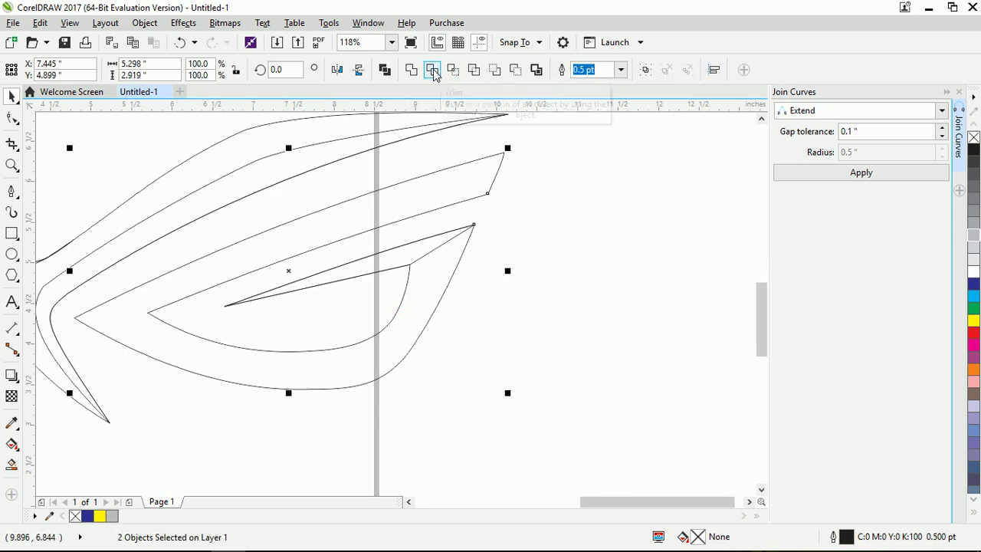
left_click(515, 277)
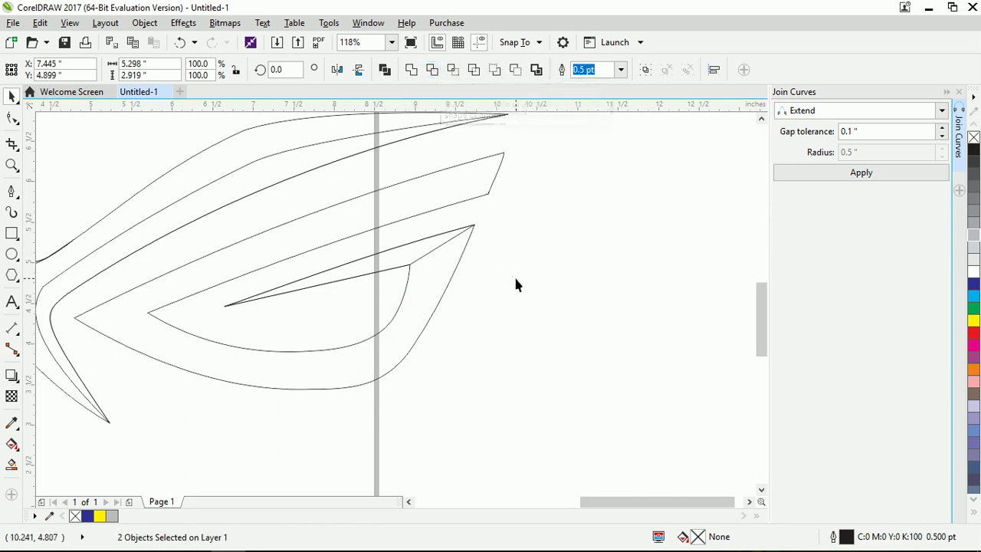
left_click(448, 288)
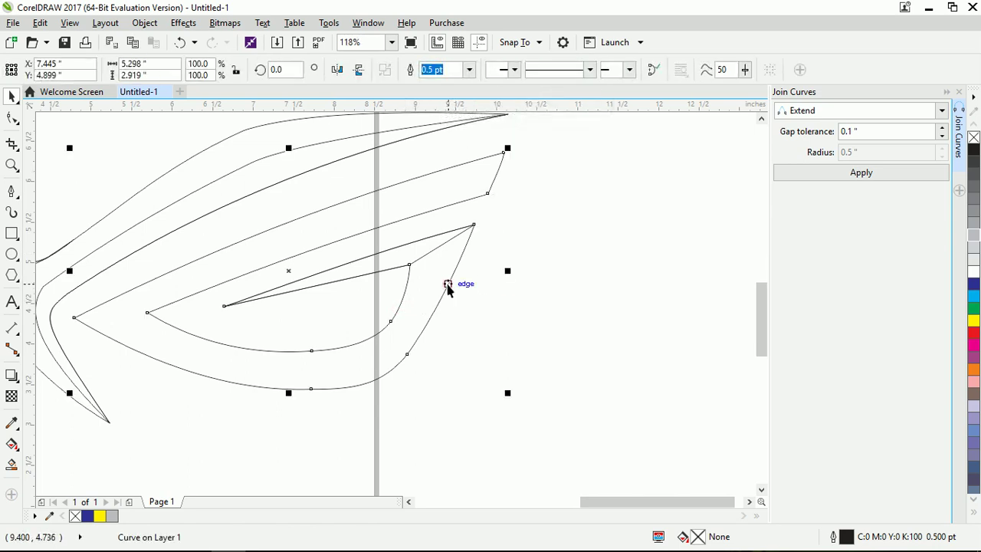
left_click(381, 270)
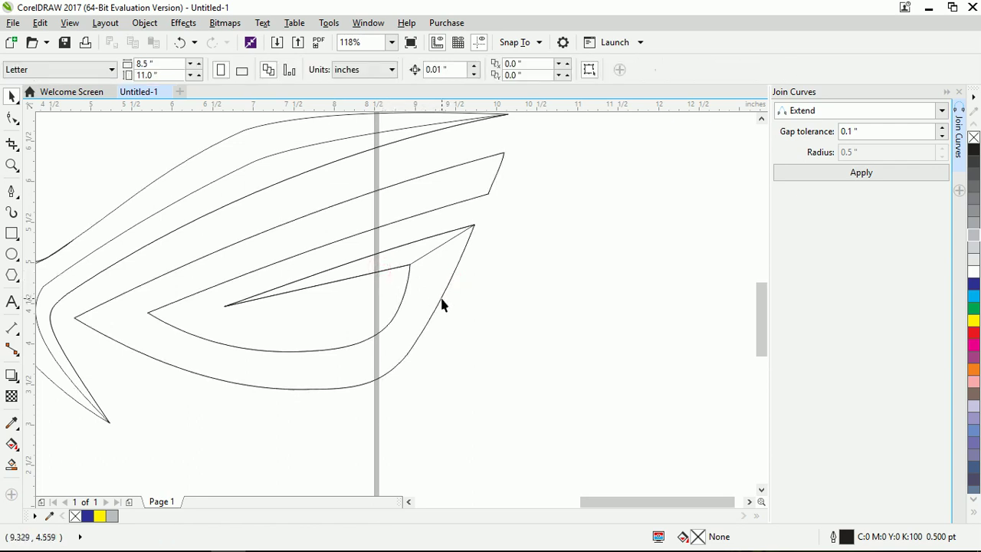
- Move the eye-shaped outline down and to the right, away from the sliver
left_click(442, 291)
left_click_drag(446, 285, 682, 437)
left_click(375, 278)
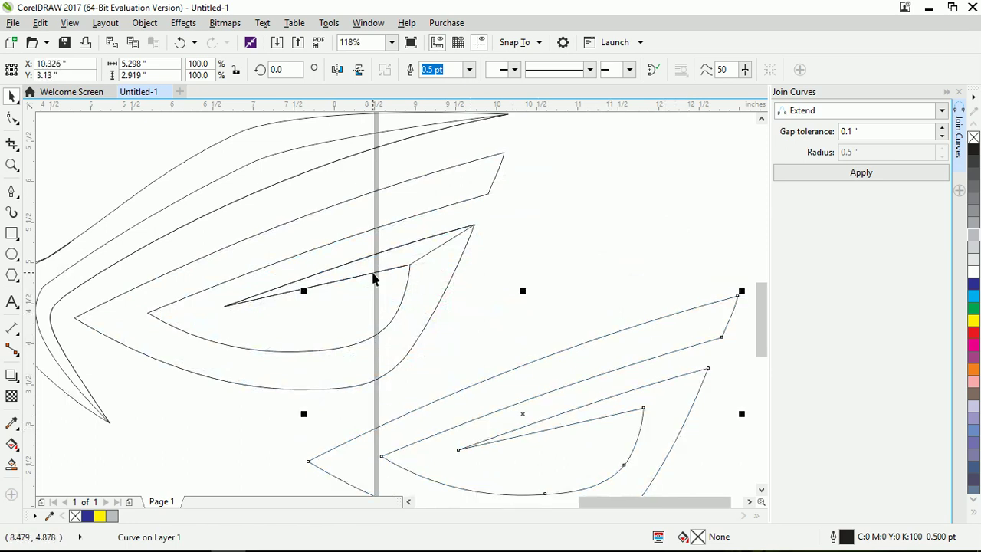
- Trim the large curved band with the narrow triangular sliver inside its opening
left_click(429, 319, "shift")
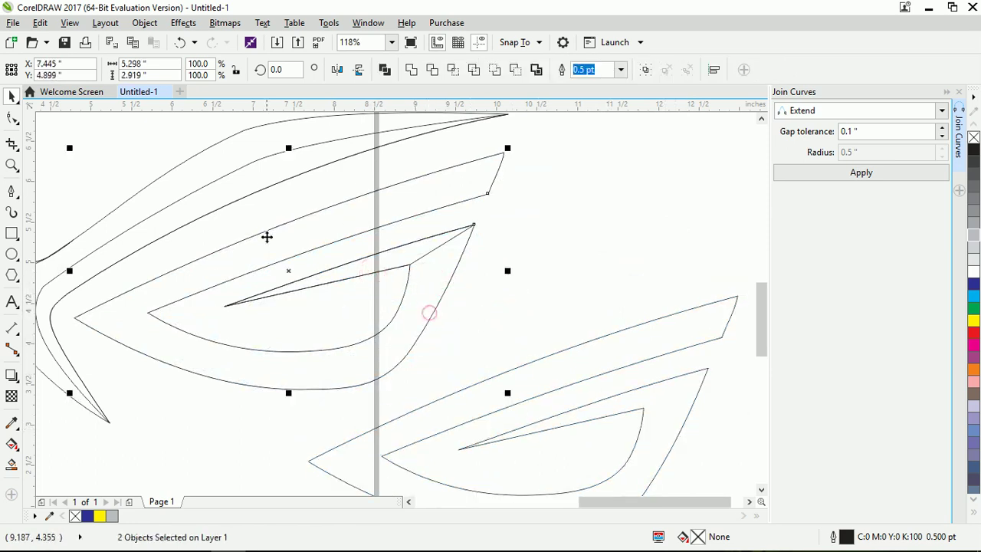
left_click(435, 74)
left_click(532, 244)
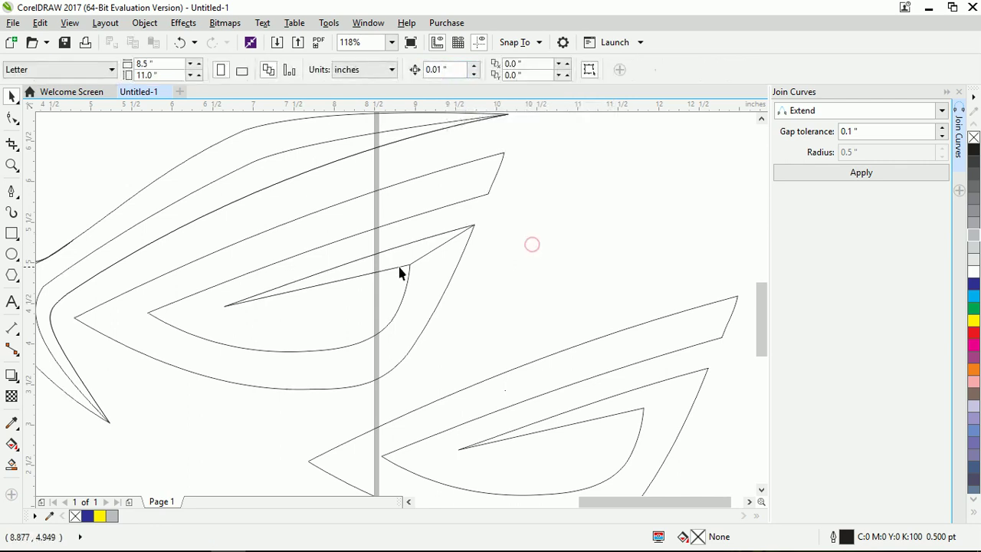
- Delete the spare copy of the band outline and move the triangular sliver up and away from the original band
left_click(579, 358)
left_click(576, 353)
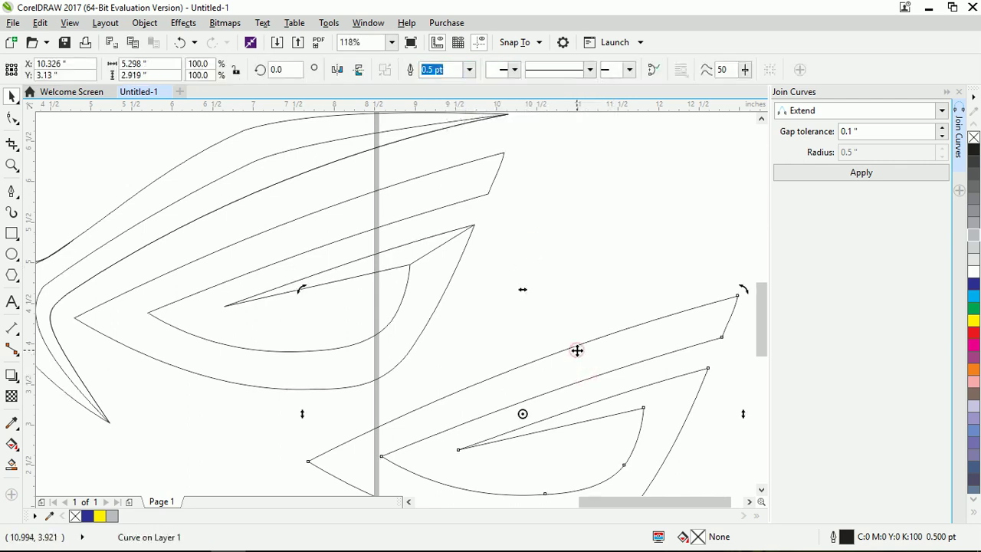
key("Delete")
left_click_drag(397, 264, 342, 268)
key("ctrl+z")
scroll(412, 274, "left", 1)
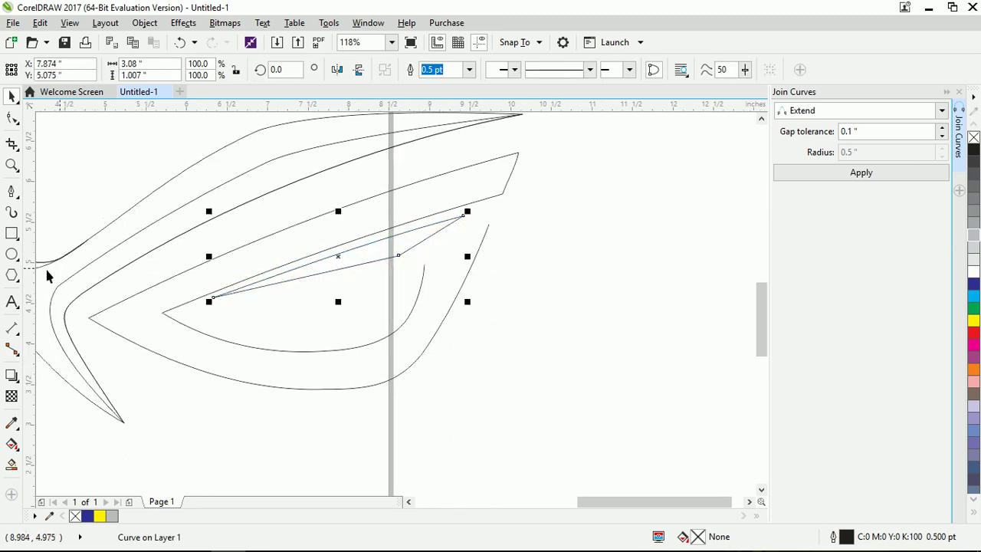
- Draw a straight Pen line between the lower arm's two open ends and join it to the band using Extend mode
left_click(11, 192)
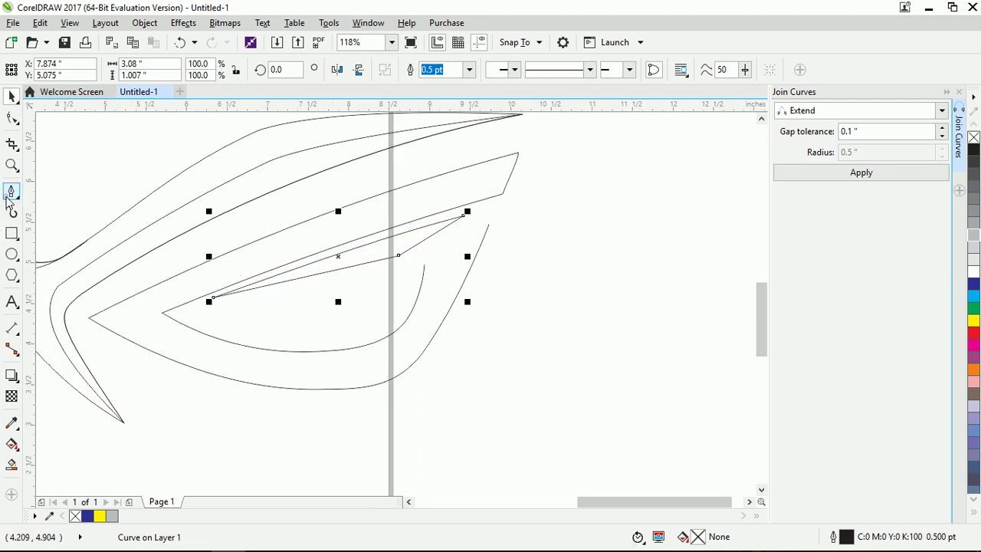
left_click(423, 264)
left_click(488, 224)
key("space")
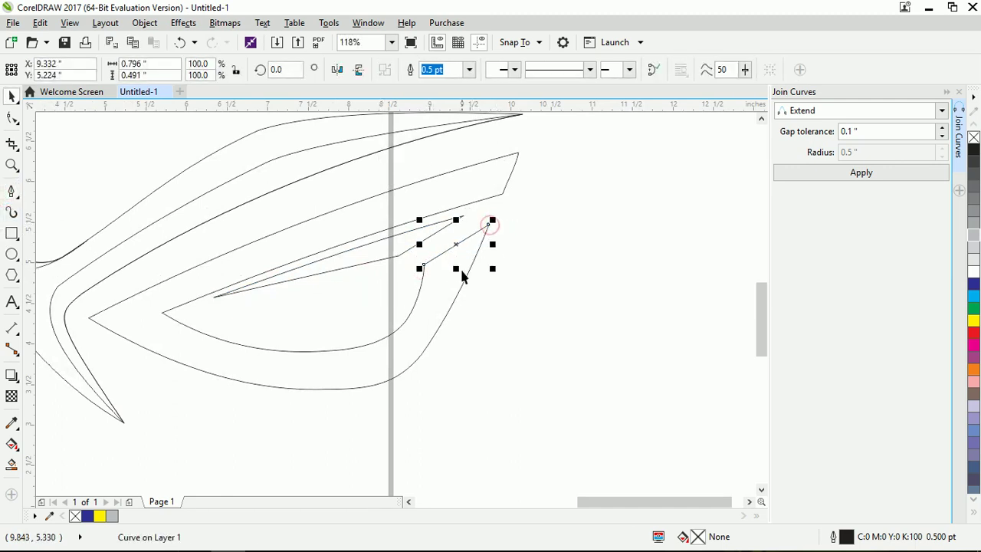
left_click(460, 293, "shift")
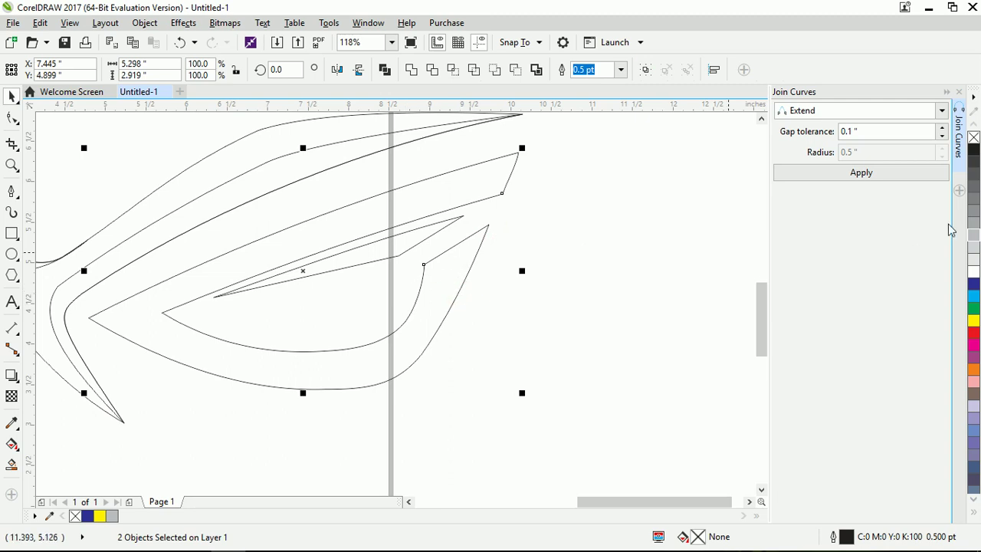
left_click(889, 179)
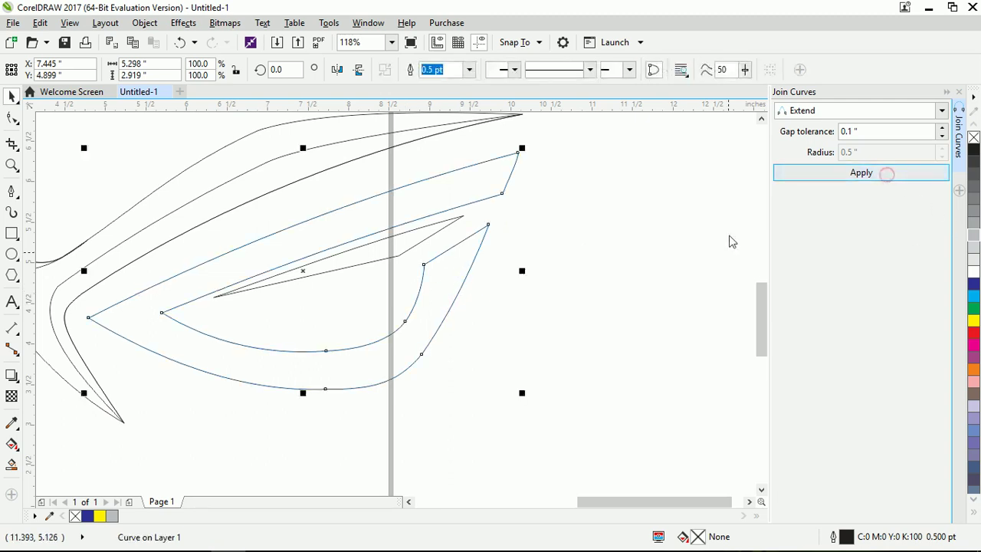
- Try a 30% black fill on the closed band and undo it
left_click_drag(973, 233, 447, 292)
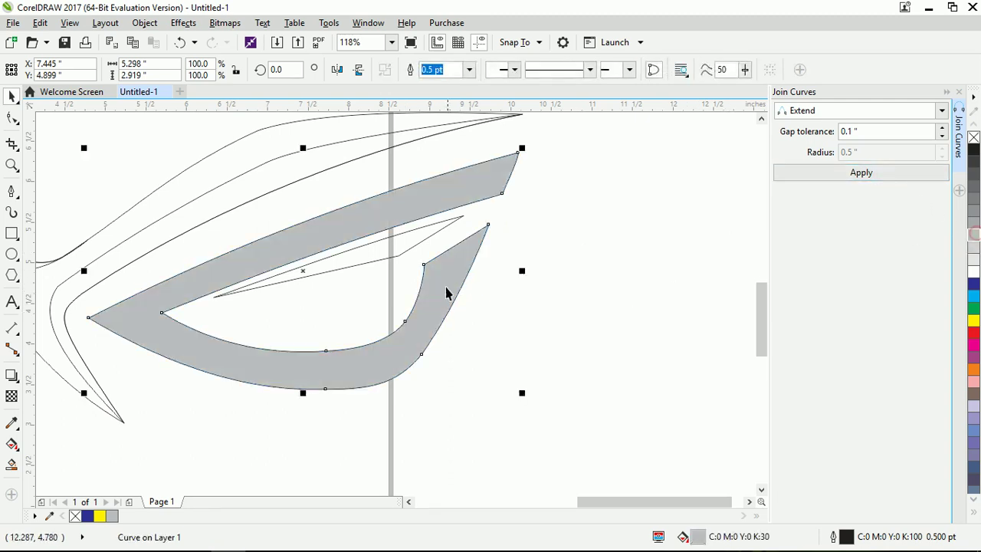
key("ctrl+z")
- Move the triangular sliver back so its slanted edge snaps onto the end of the band's lower arm
left_click(416, 253)
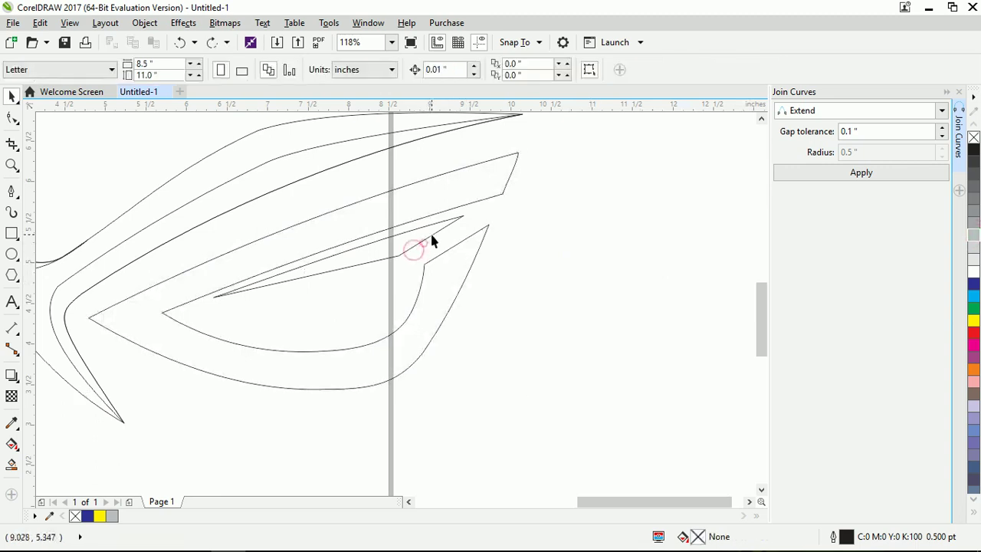
left_click(426, 241)
left_click_drag(463, 215, 489, 230)
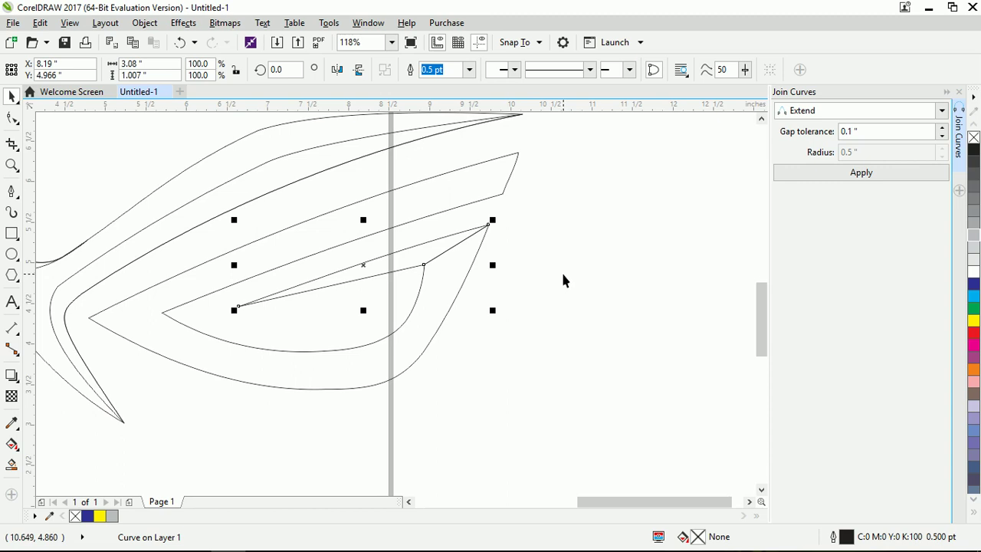
- Draw a closed Pen shape, about 5.8 by 2.2 inches, enclosing the band's upper arm from its pointed corner to its free end
left_click(12, 193)
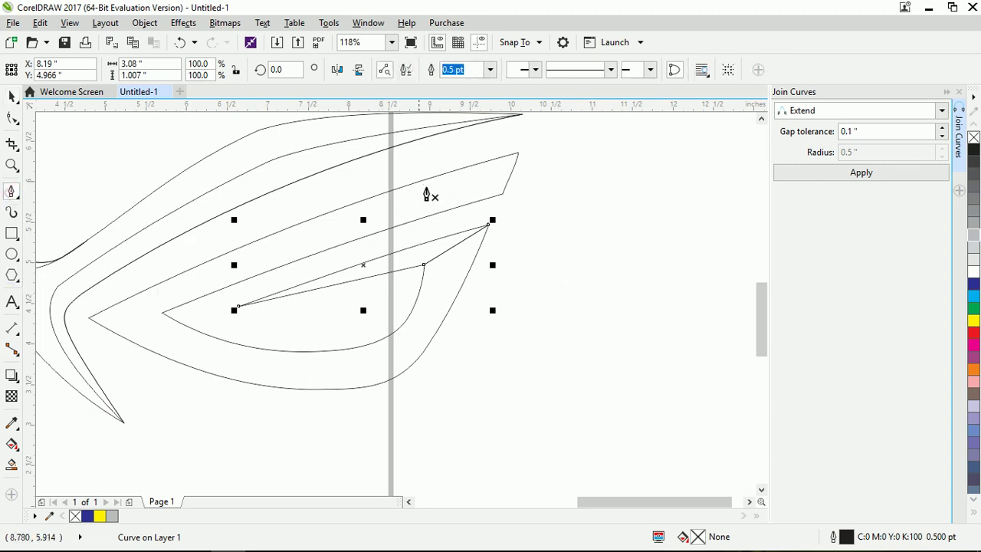
left_click(502, 195)
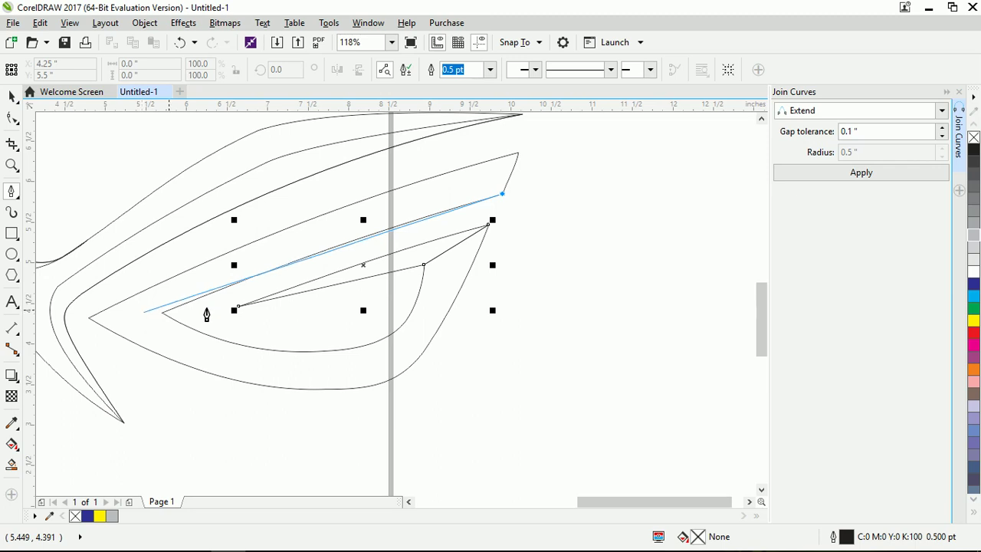
left_click(159, 306)
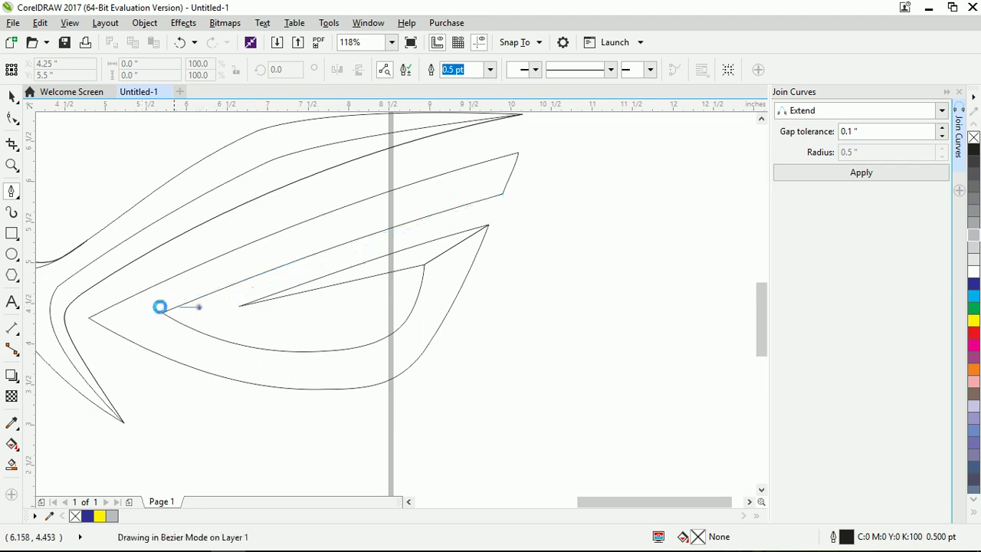
left_click(161, 314)
left_click_drag(89, 317, 111, 288)
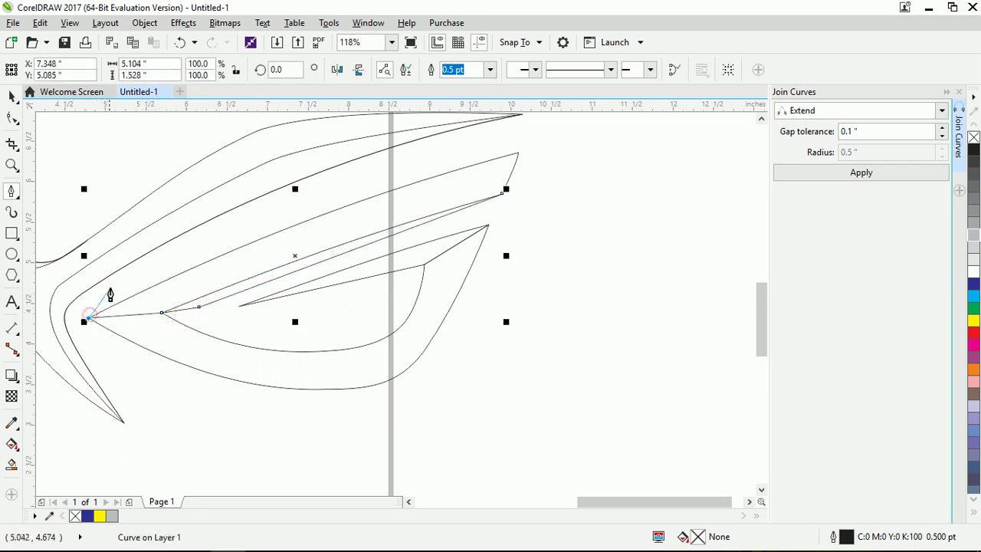
left_click(341, 189)
left_click(509, 146)
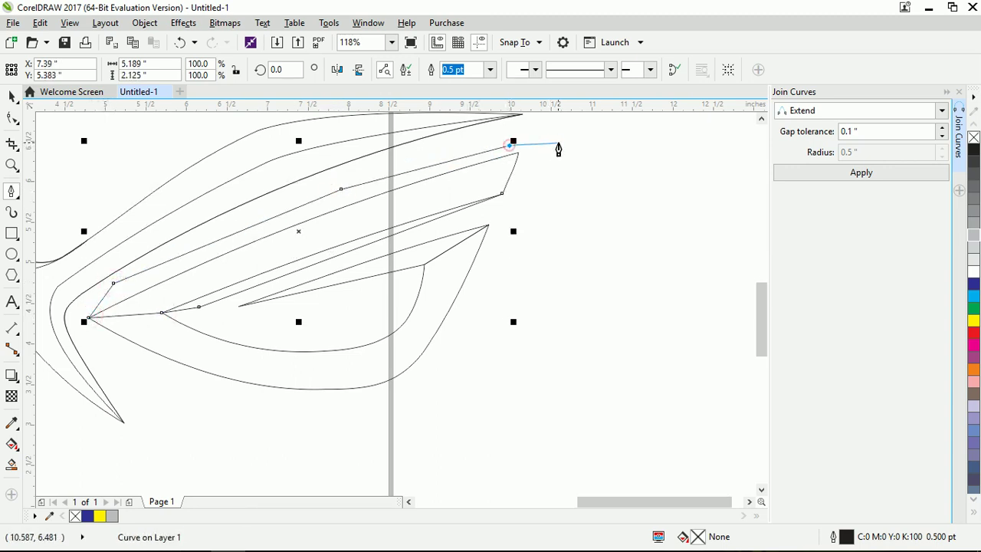
left_click(558, 142)
left_click(536, 199)
left_click(502, 196)
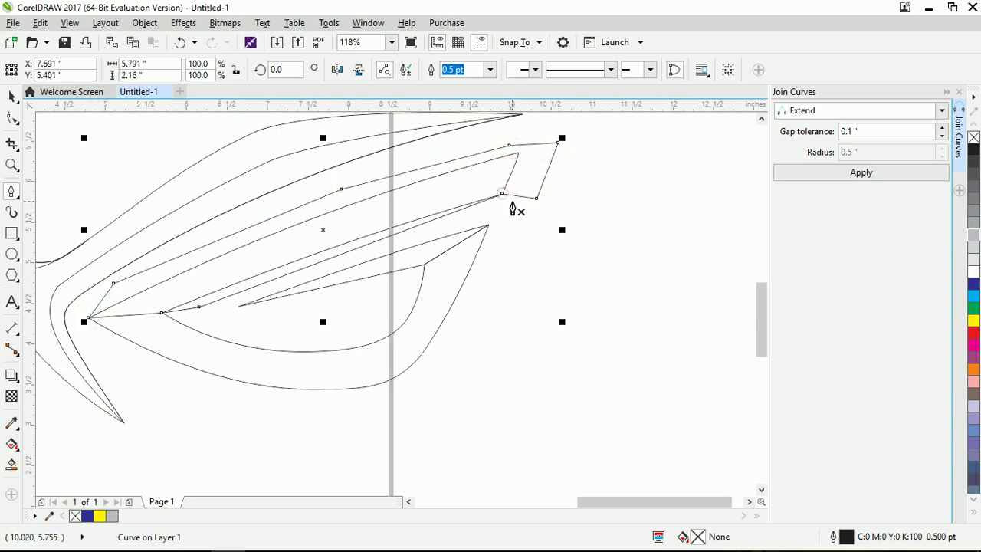
- Intersect the drawn shape with the band to create a separate upper arm, and delete the drawn helper shape
key("space")
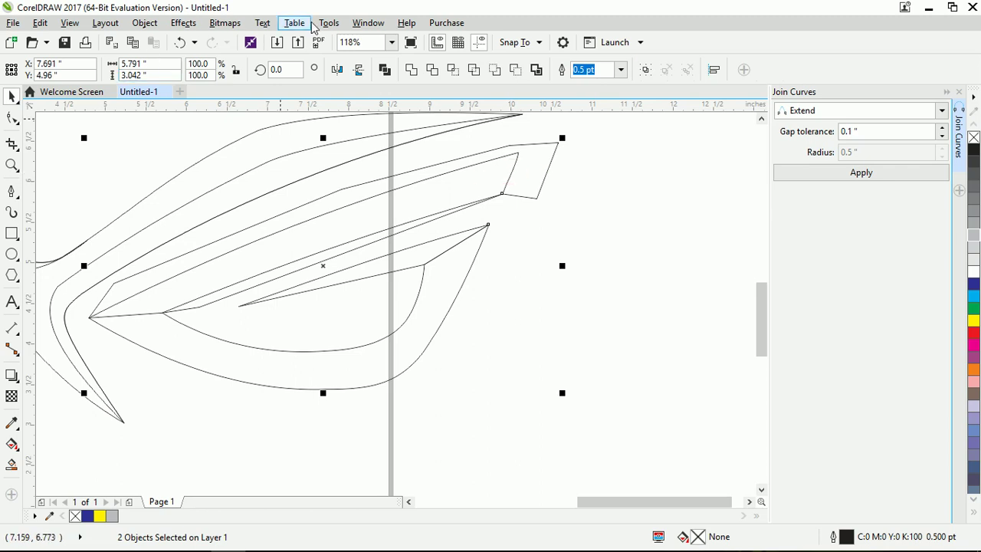
left_click(580, 205)
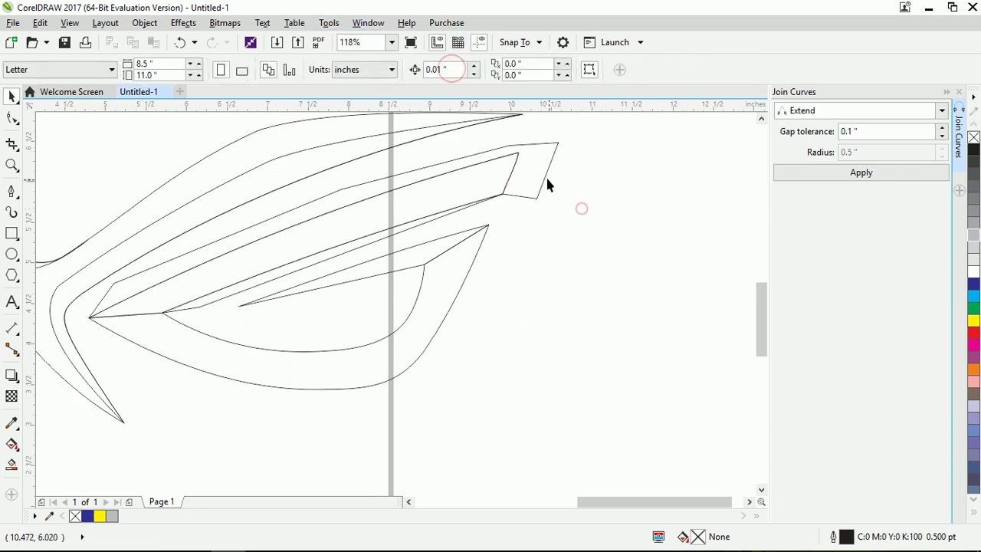
left_click(545, 182)
key("Delete")
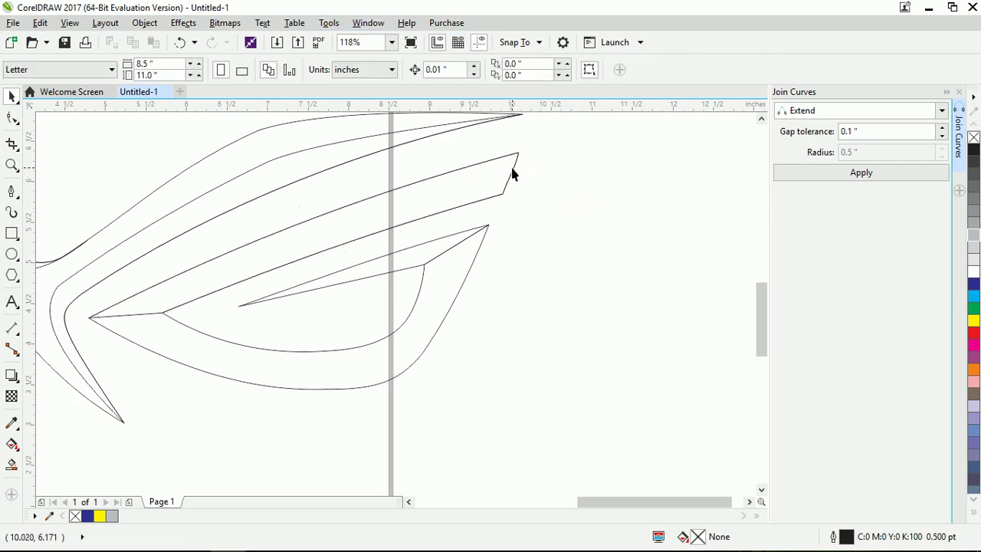
- Trim the full band with the separate upper arm piece so that only the lower arm is left in it
left_click(513, 170)
left_click(373, 342, "shift")
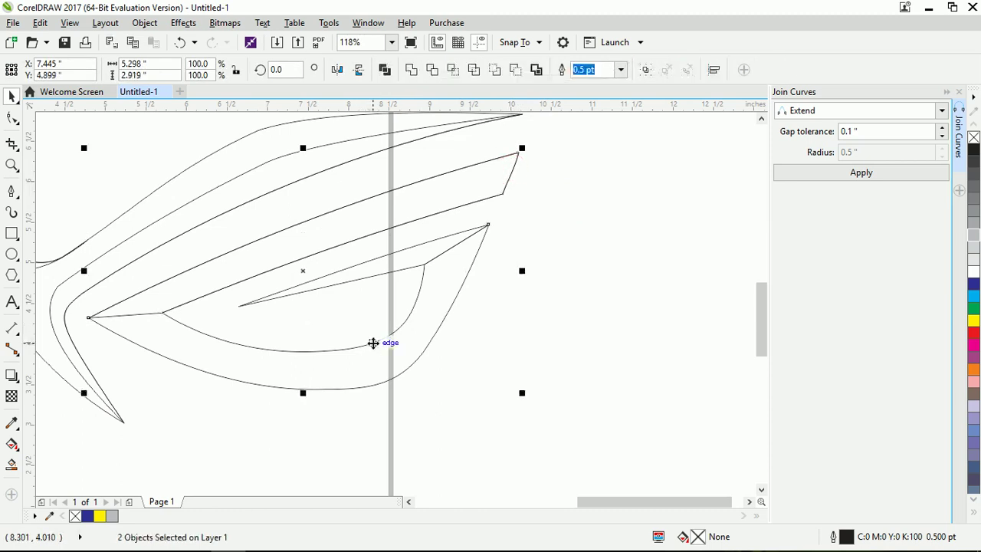
left_click(514, 240)
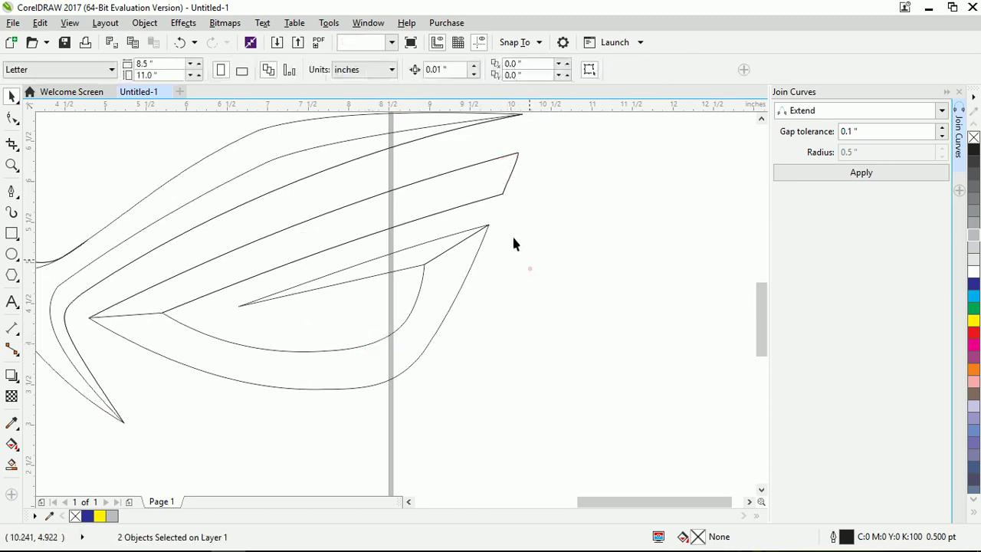
left_click(499, 193)
left_click_drag(508, 178, 545, 144)
key("ctrl+z")
left_click(412, 307, "shift")
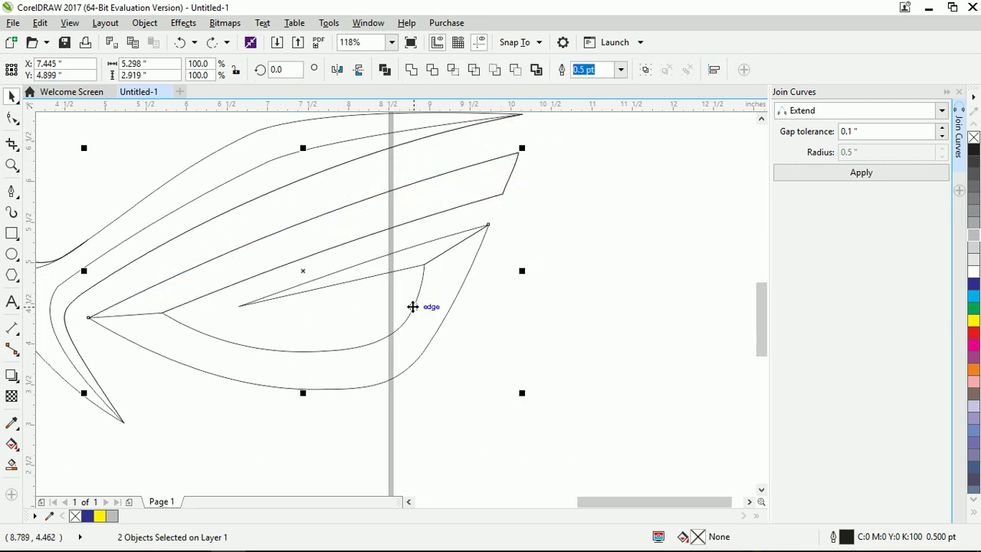
left_click(433, 70)
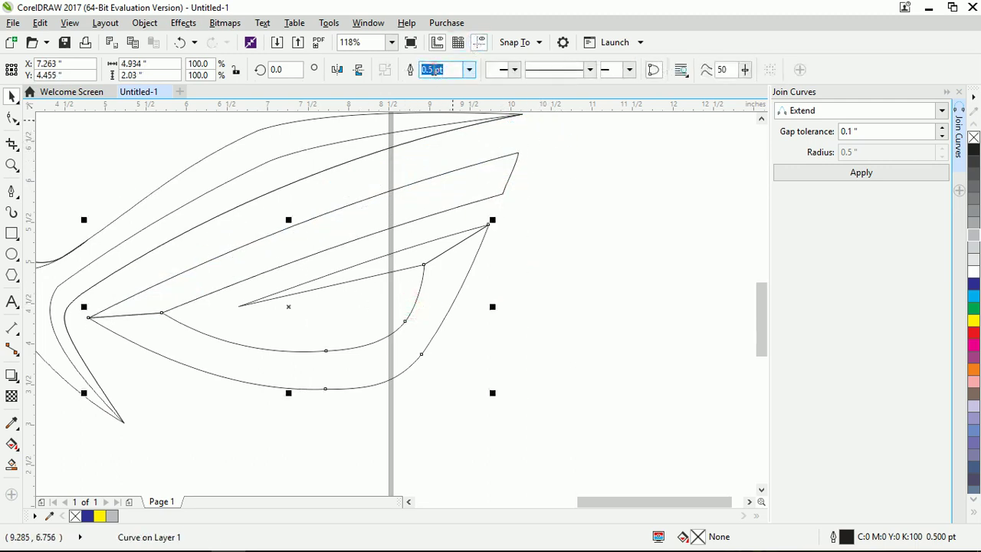
left_click(563, 278)
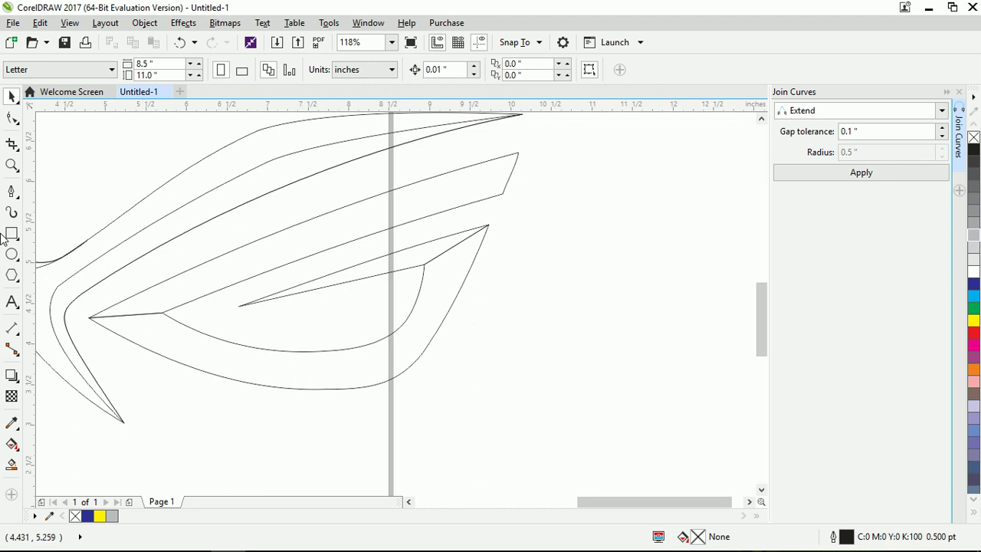
- Reshape the triangular sliver by moving its lower corner node outward, past the lower arm's inner edge
key("F10")
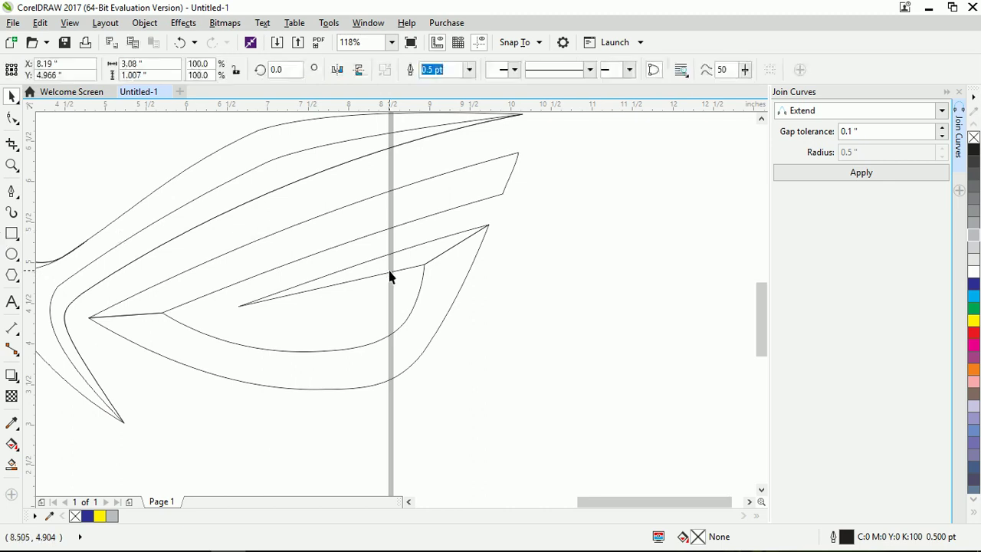
left_click(423, 268)
scroll(438, 280, "left", 1)
left_click_drag(453, 267, 478, 268)
scroll(480, 276, "up", 5)
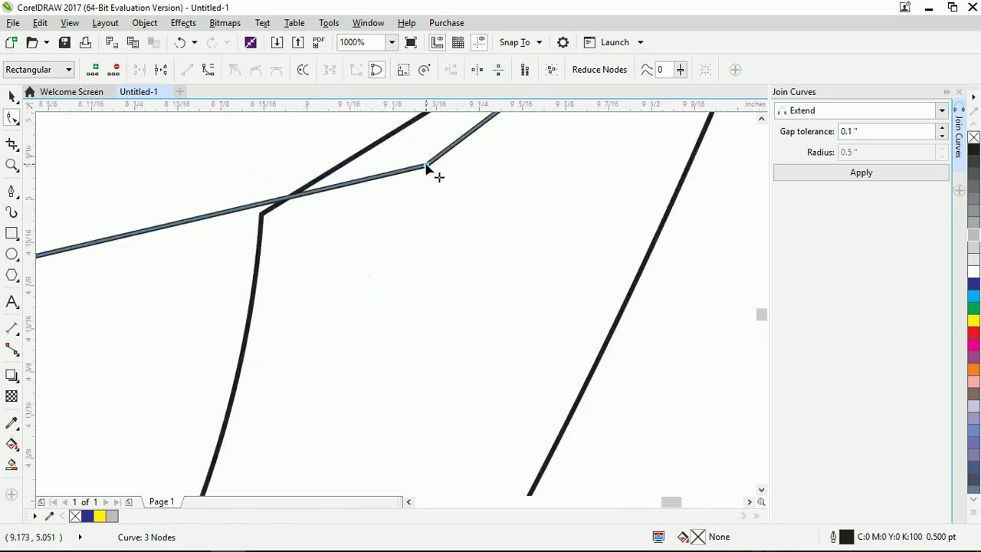
left_click_drag(426, 167, 427, 176)
scroll(478, 202, "down", 4)
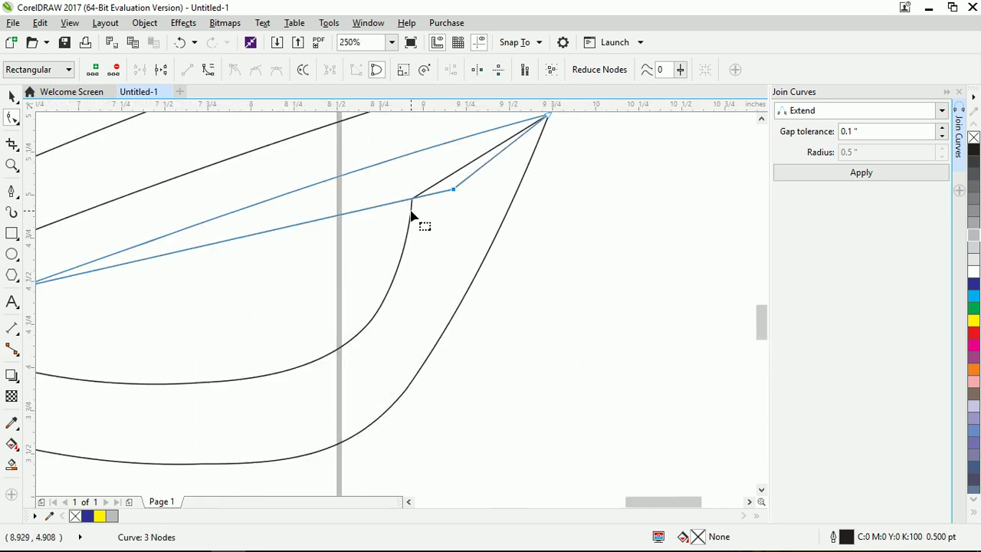
- Trim the lower arm with the reshaped triangular sliver
key("space")
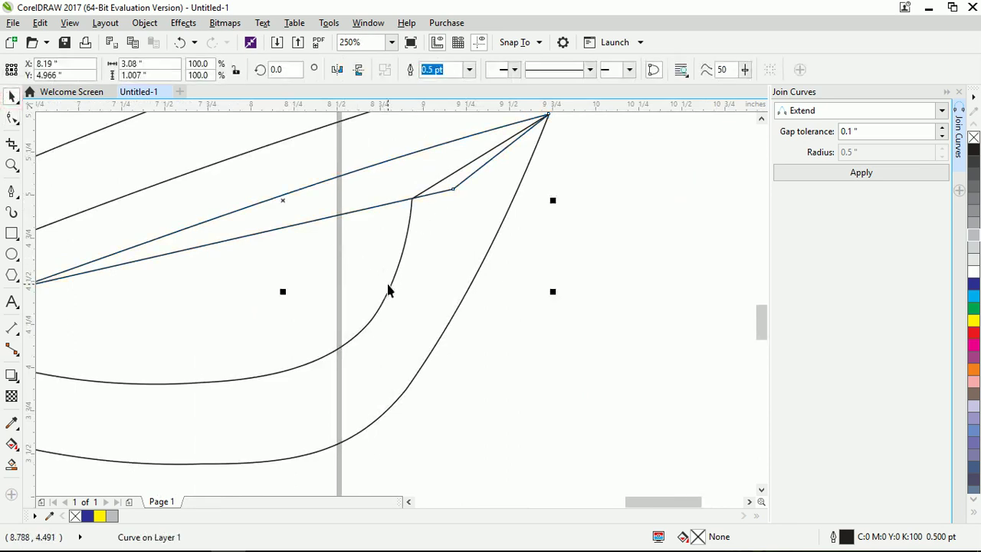
left_click(388, 290, "shift")
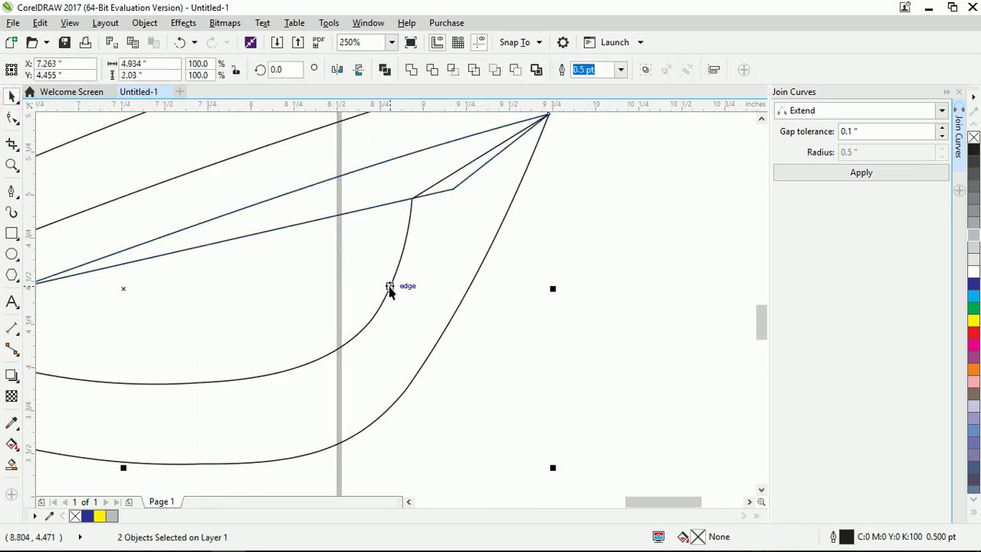
left_click(432, 69)
left_click(594, 278)
scroll(471, 221, "down", 2)
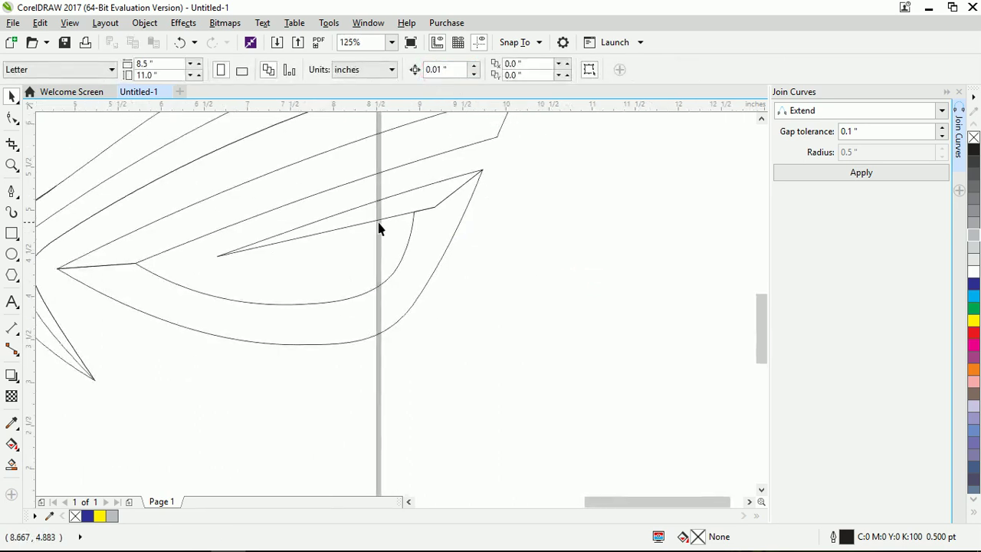
- Draw a closed four-node helper shape, about 4.38 by 1.48 inches, overlapping the upper arm's lower edge from its outer corner to its inner end
left_click(12, 193)
scroll(431, 274, "down", 2)
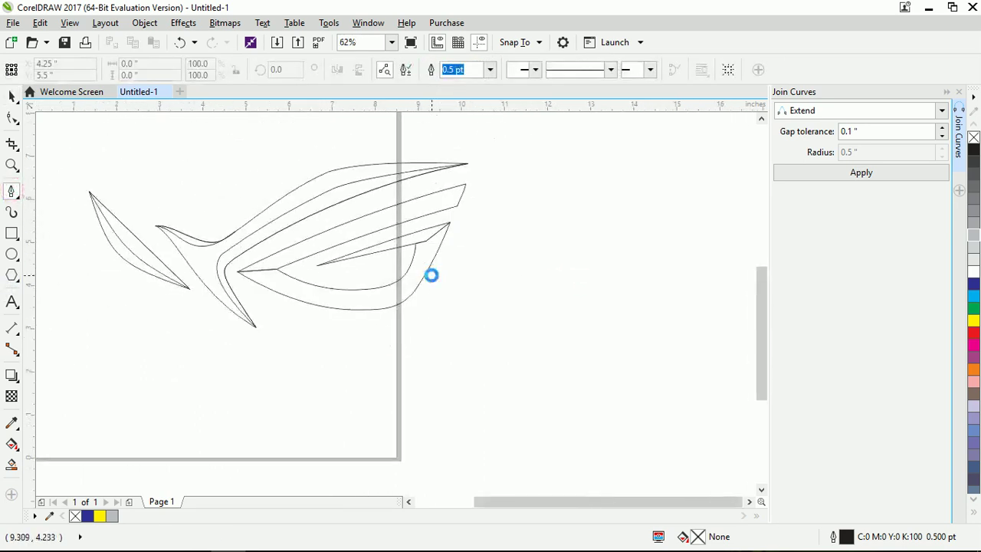
scroll(427, 207, "up", 2)
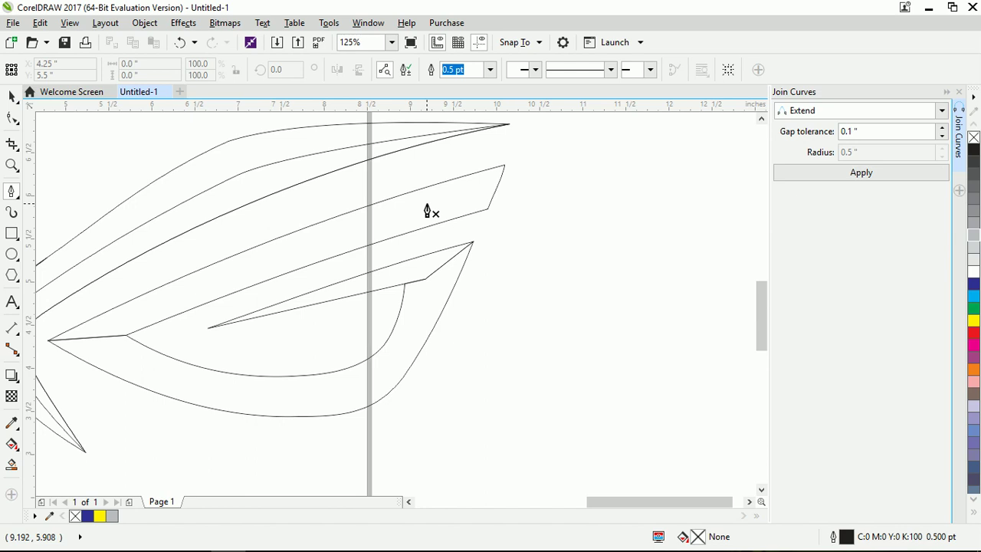
left_click(488, 208)
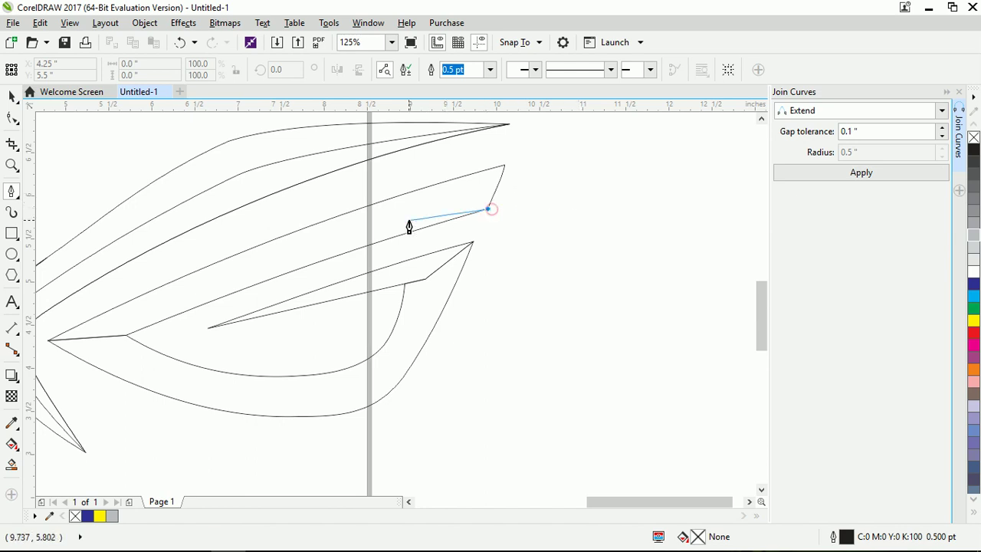
left_click(110, 335)
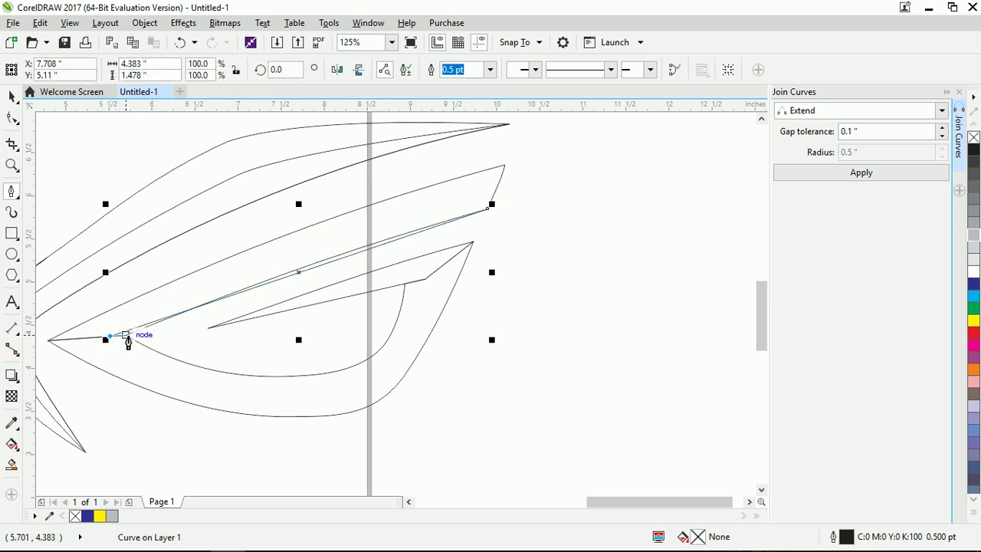
left_click_drag(125, 335, 171, 337)
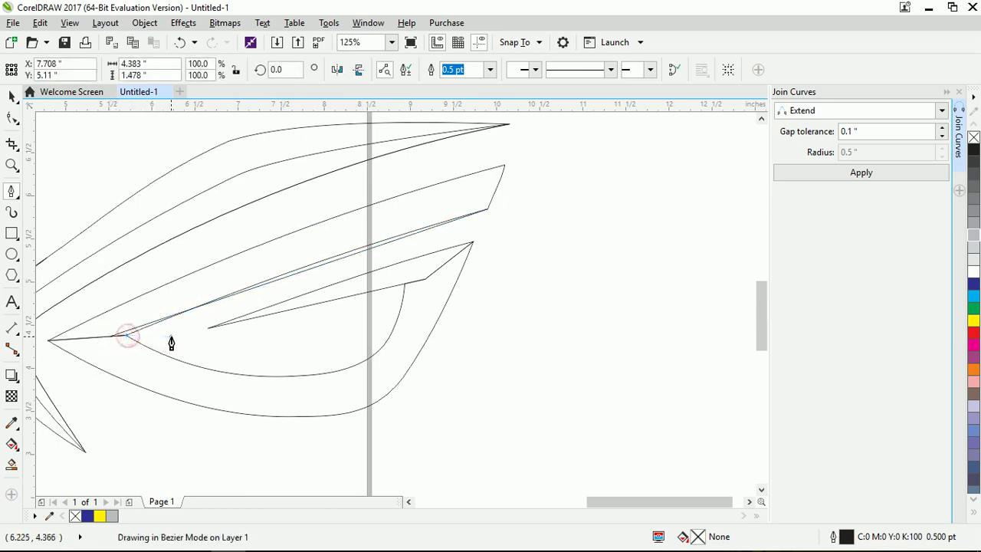
left_click(490, 211)
- Convert the helper shape's long upper side to a curve and bend it to run alongside the upper arm's lower edge
key("F10")
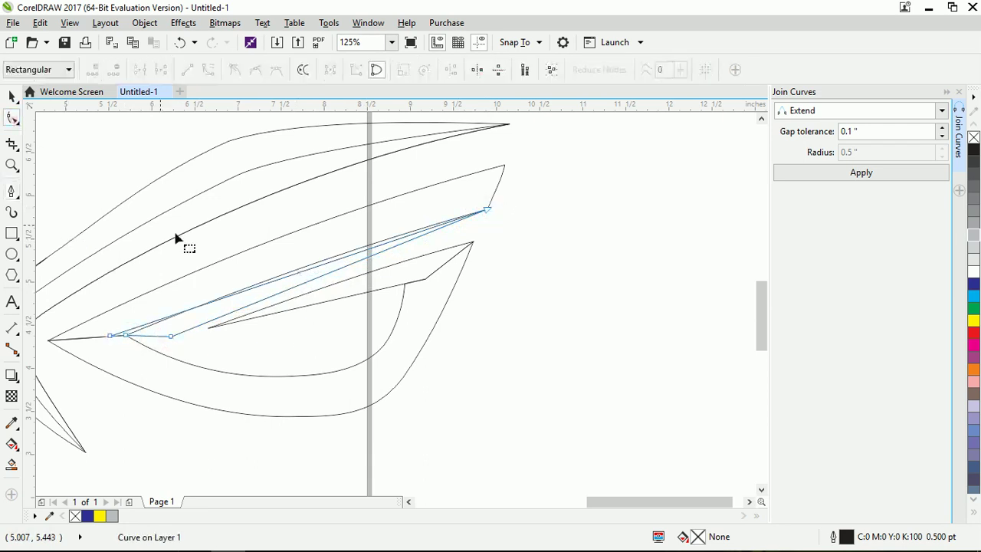
right_click(299, 271)
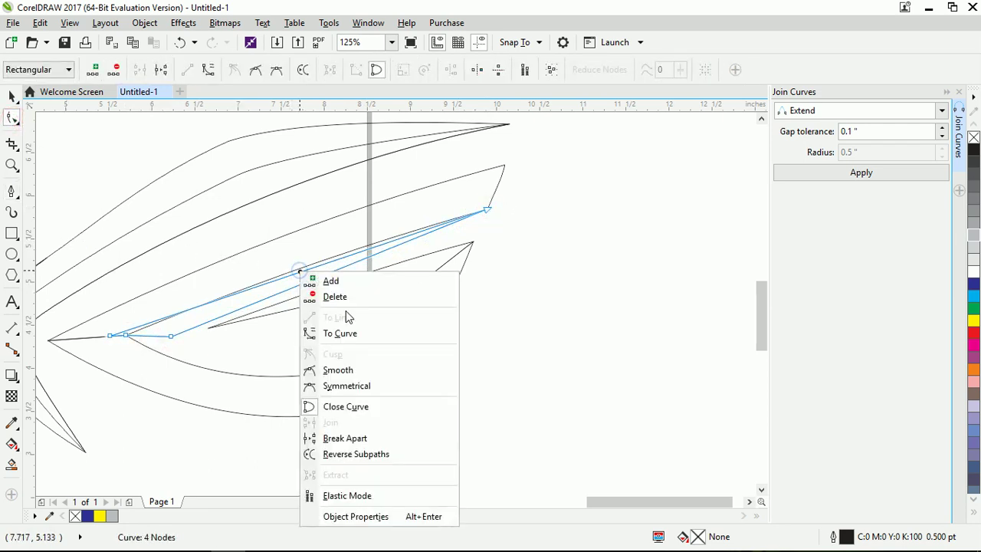
left_click(354, 334)
left_click_drag(306, 274, 260, 275)
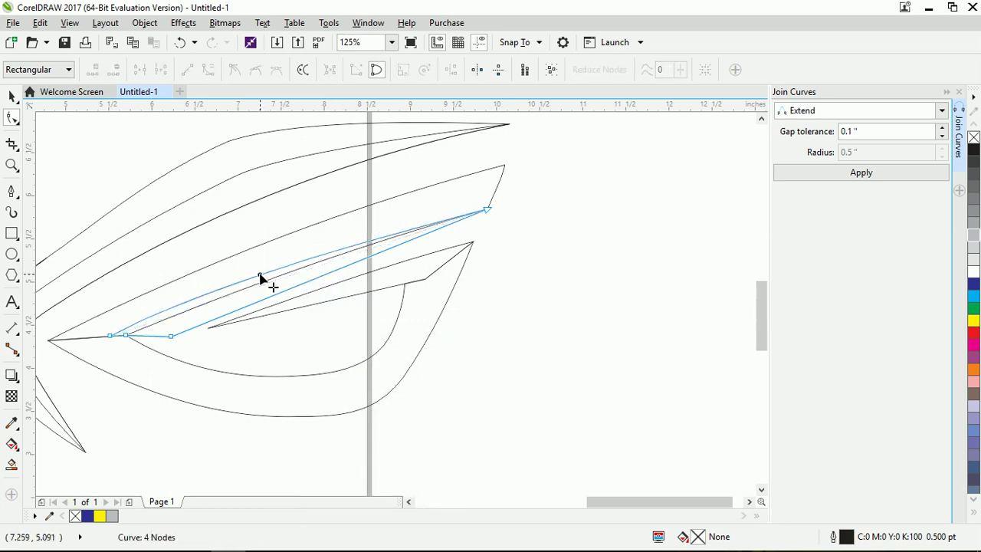
left_click(109, 336)
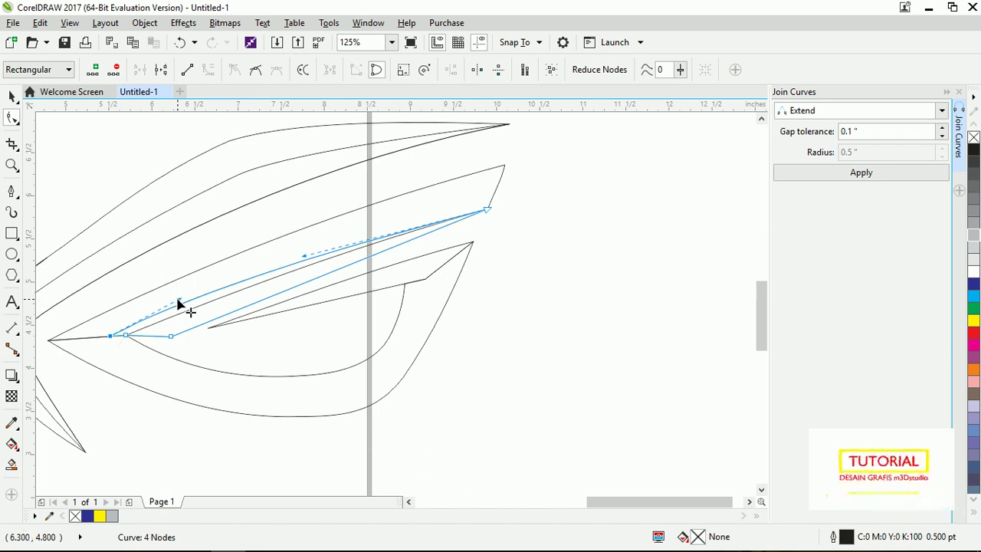
left_click_drag(178, 305, 189, 301)
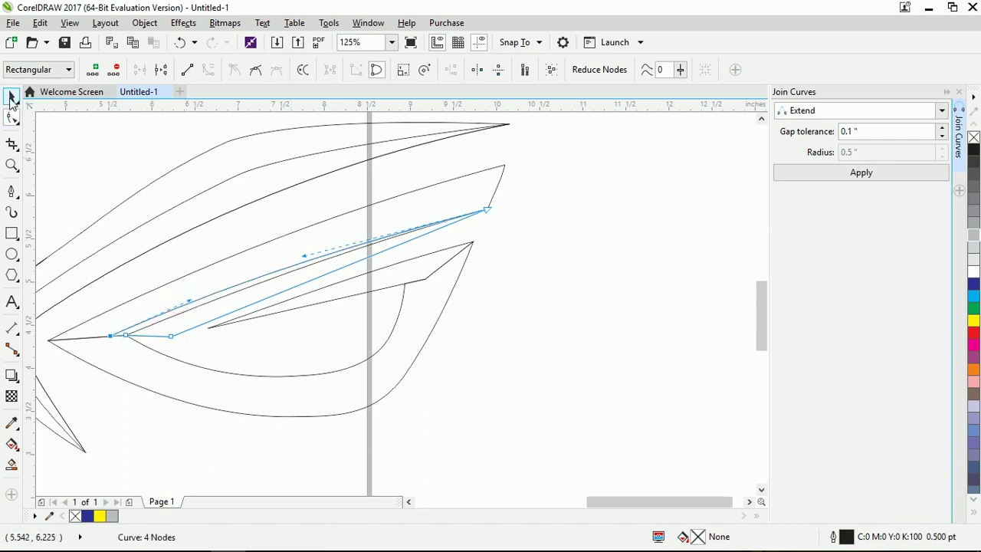
- Intersect the helper shape with the upper arm to create a thin strip along its lower edge, and delete the helper shape
left_click(12, 97)
left_click(216, 264, "shift")
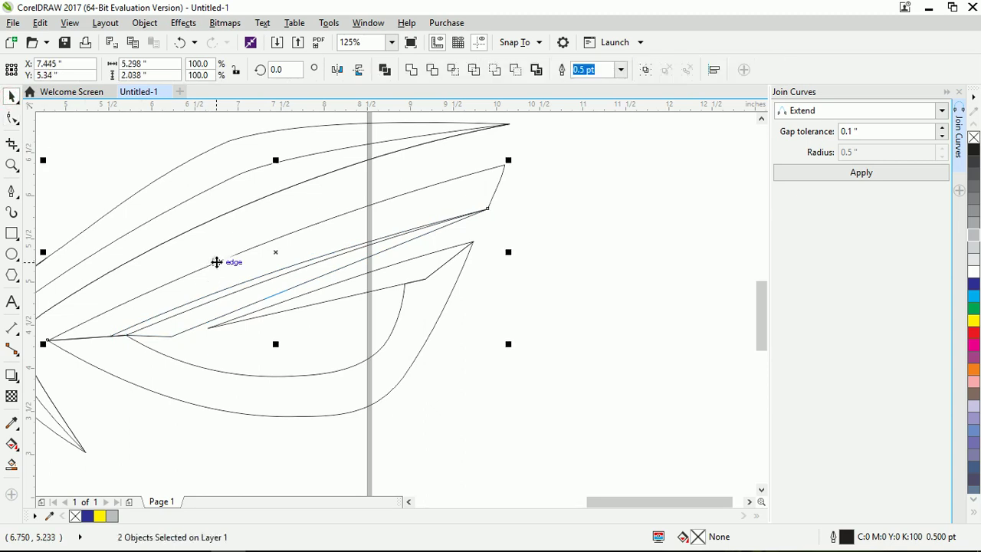
left_click(453, 74)
left_click(383, 258)
left_click(383, 254)
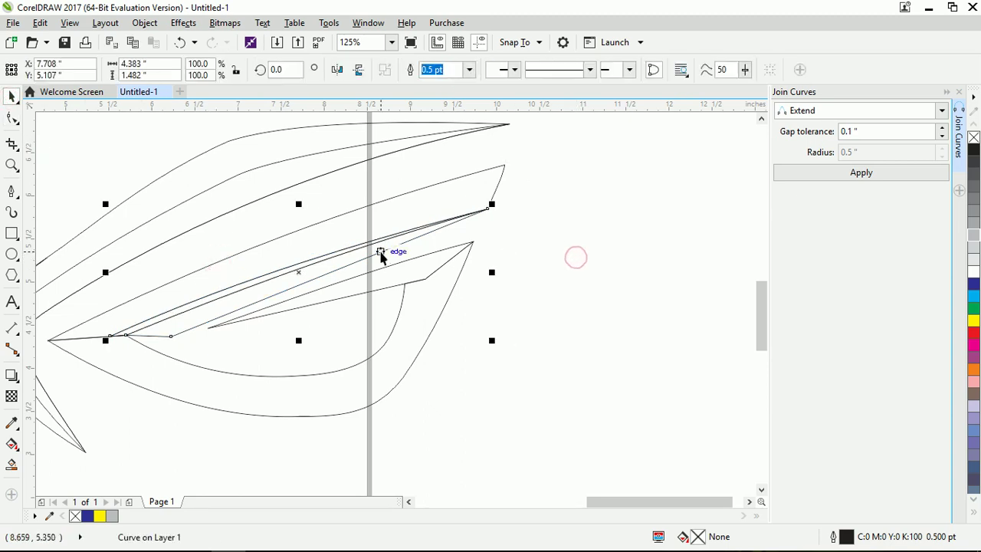
left_click(380, 256)
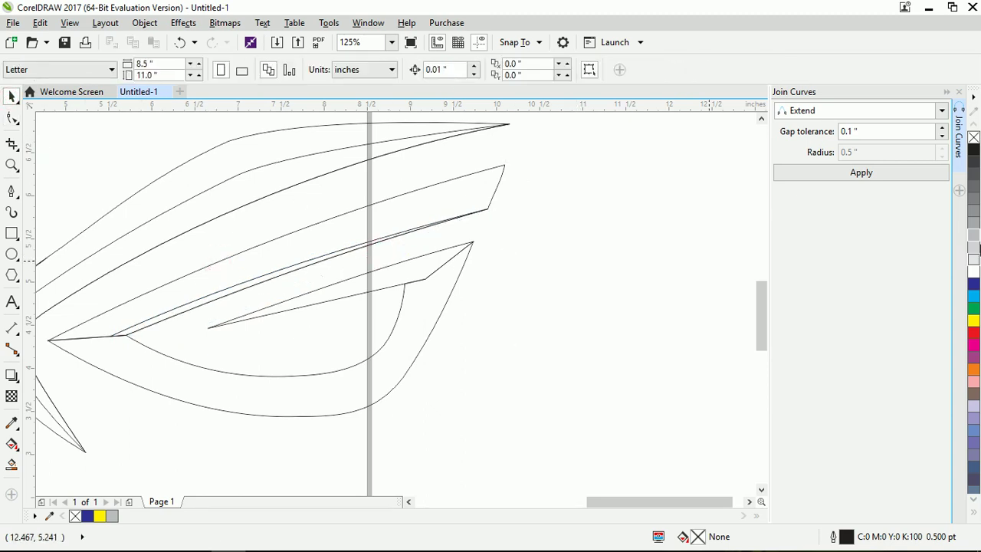
- Try a grey fill on the upper arm's thin strip and undo it
left_click(973, 237)
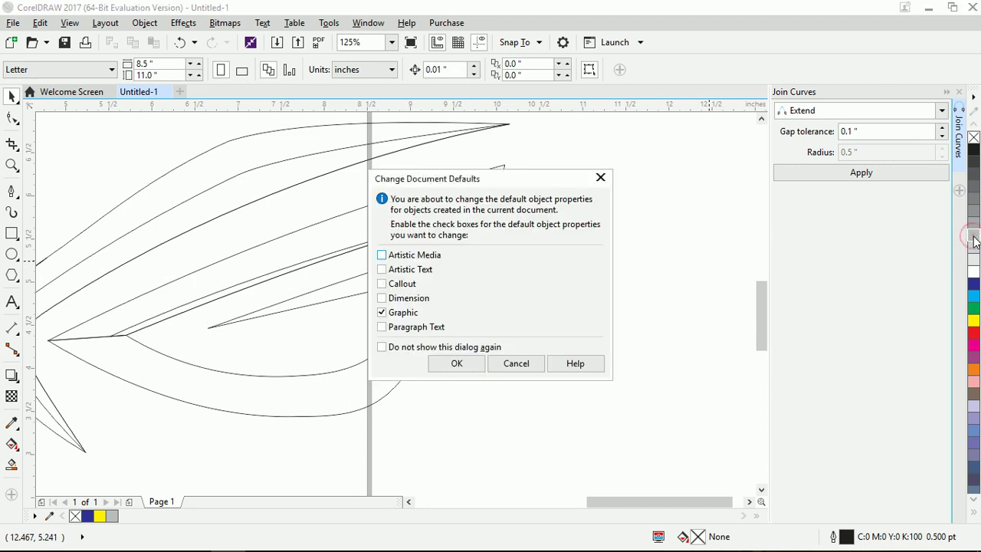
left_click(600, 178)
left_click(295, 265)
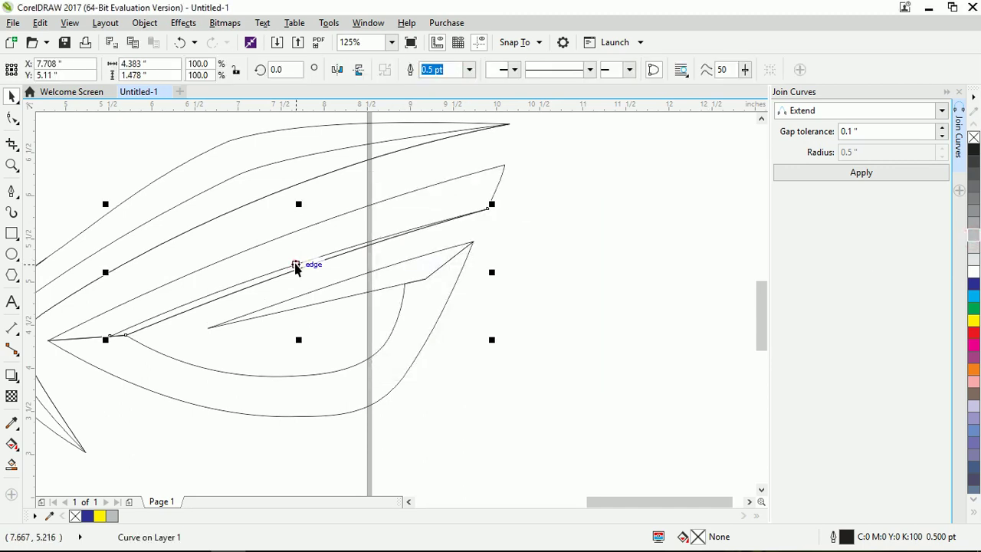
left_click(974, 236)
key("ctrl+z")
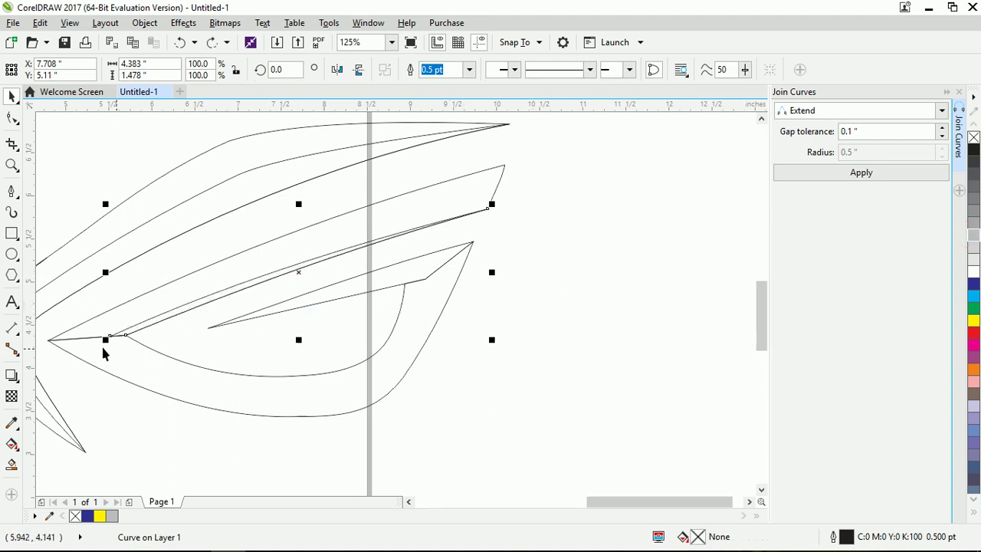
- Draw a closed six-node helper shape, about 3.66 by 1.24 inches, overlapping the lower arm's inner edge between its two ends
left_click(12, 193)
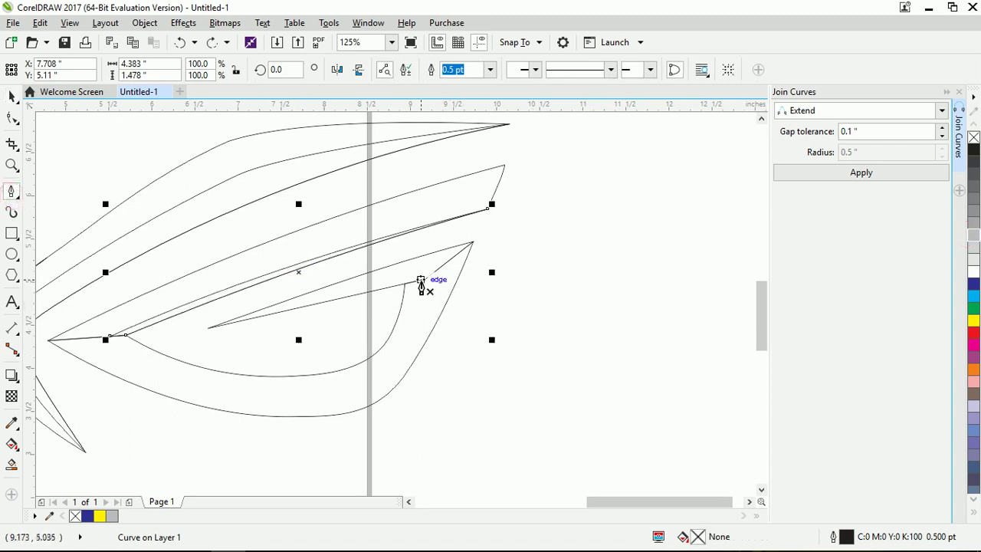
left_click(426, 281)
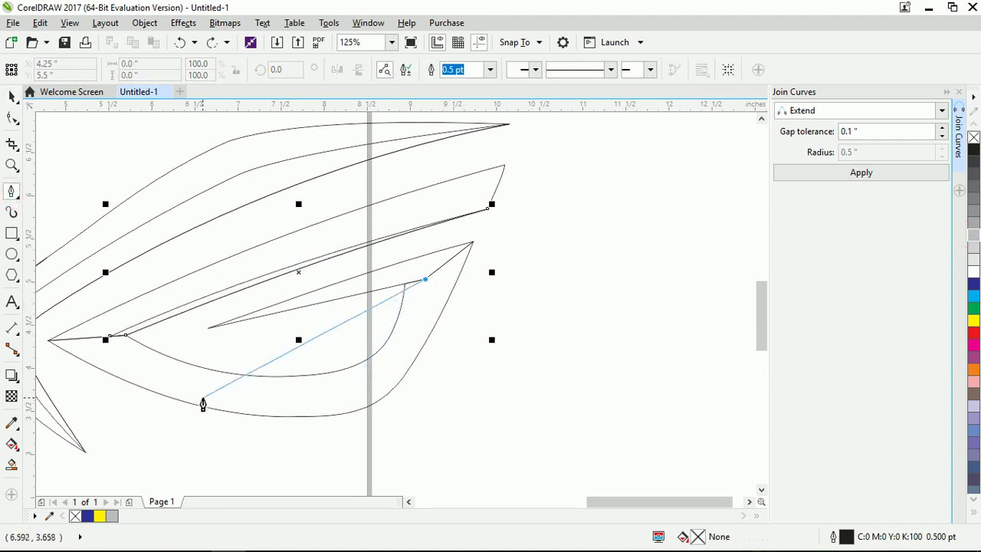
left_click(316, 386)
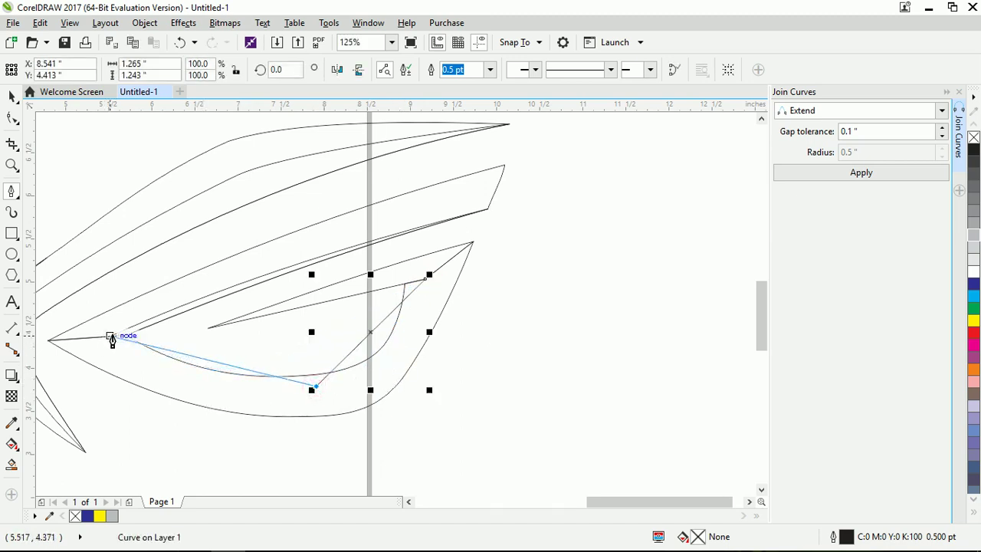
left_click(111, 337)
left_click(126, 335)
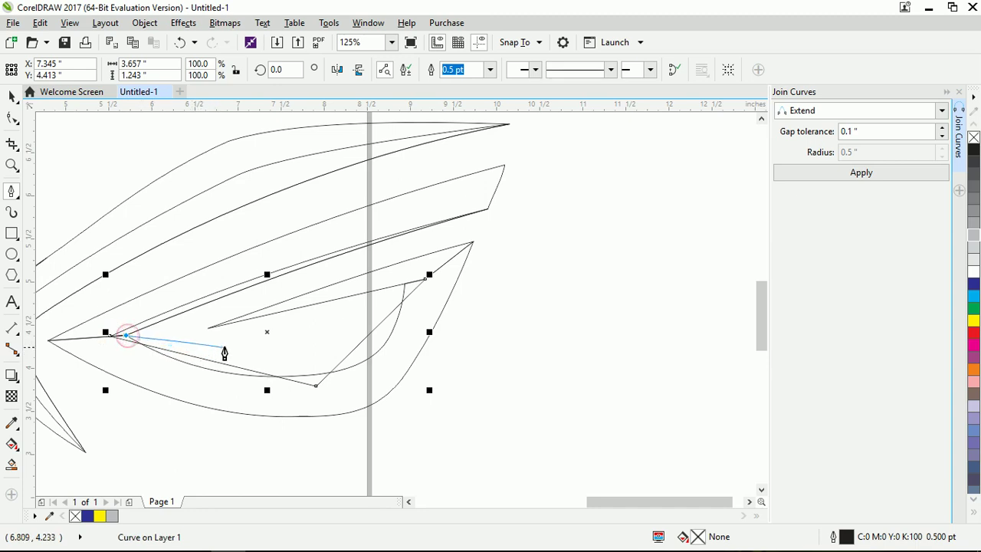
left_click(226, 345)
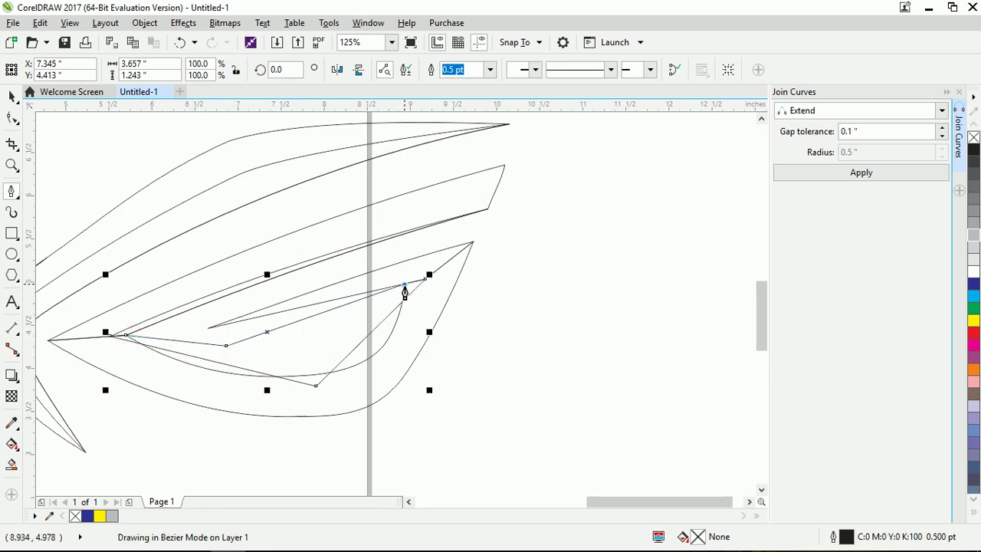
left_click(404, 287)
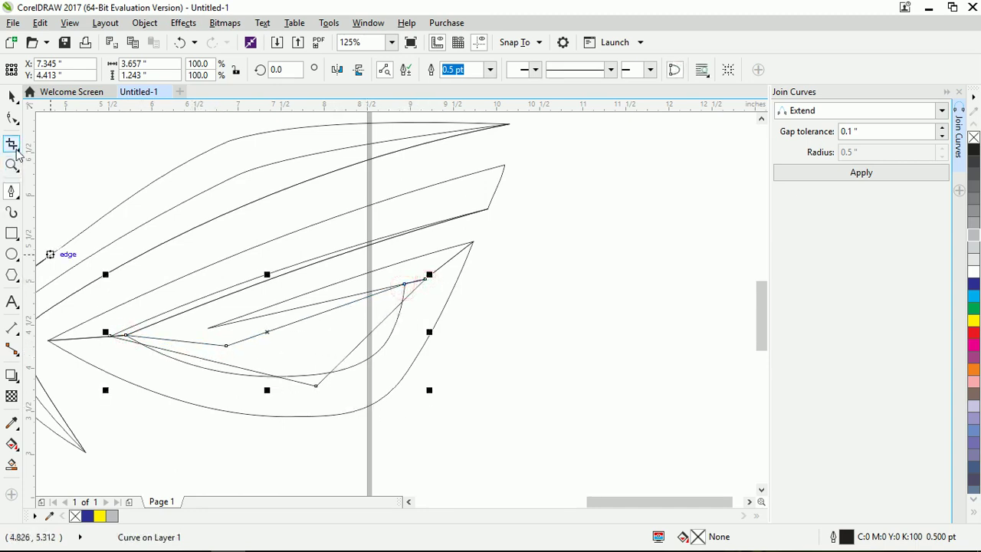
- Convert the helper shape's two outer sides to curves and bend them to follow the lower arm's inner edge
left_click(11, 117)
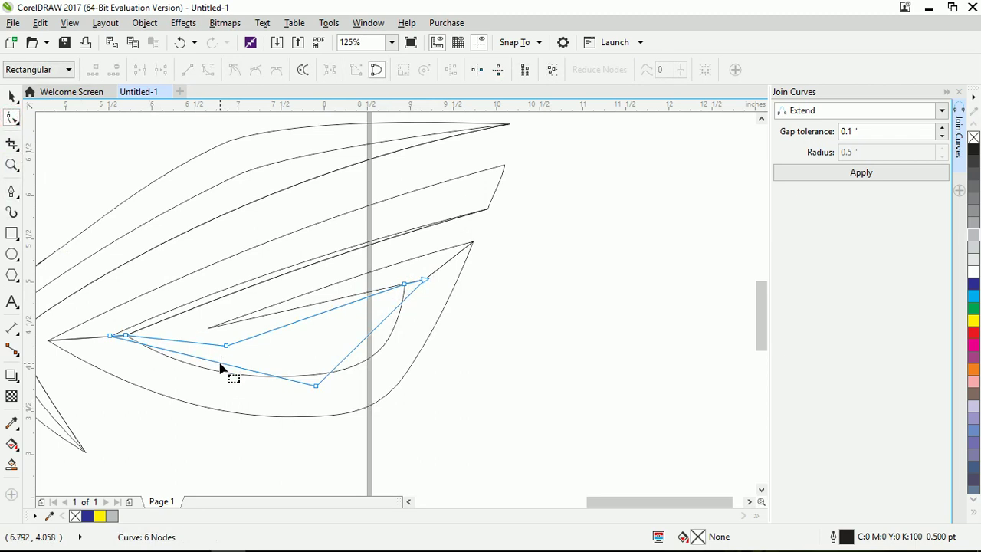
right_click(220, 369)
left_click(251, 169)
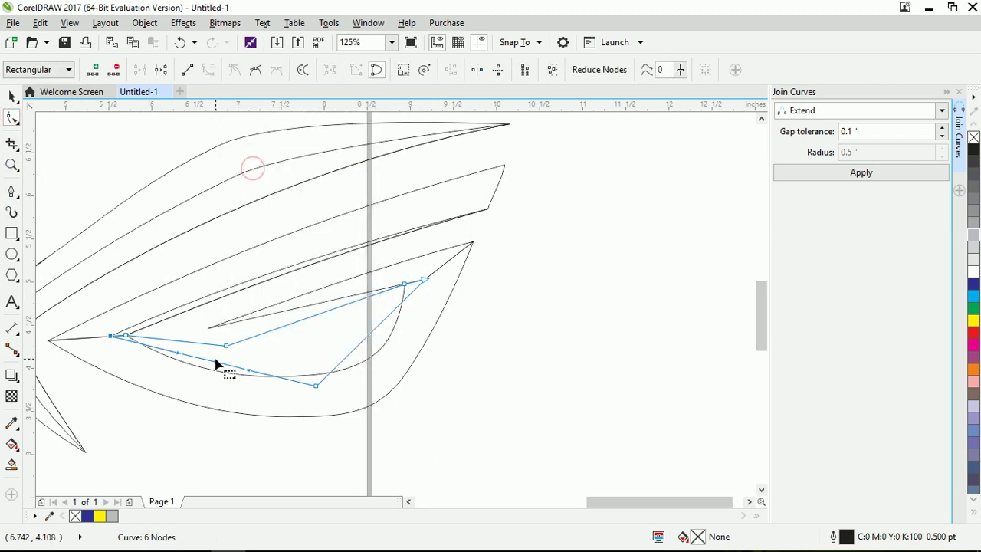
left_click_drag(217, 367, 213, 381)
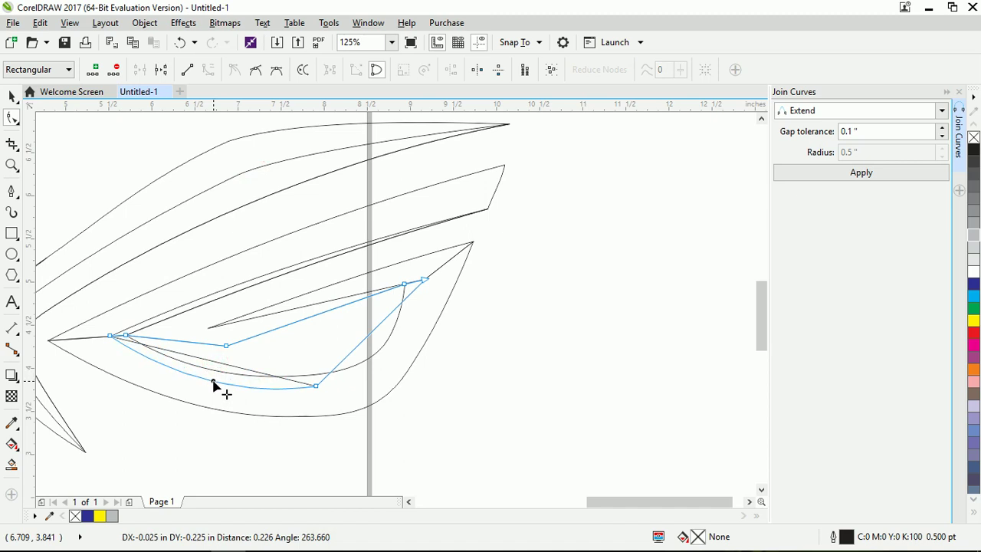
left_click_drag(213, 383, 213, 382)
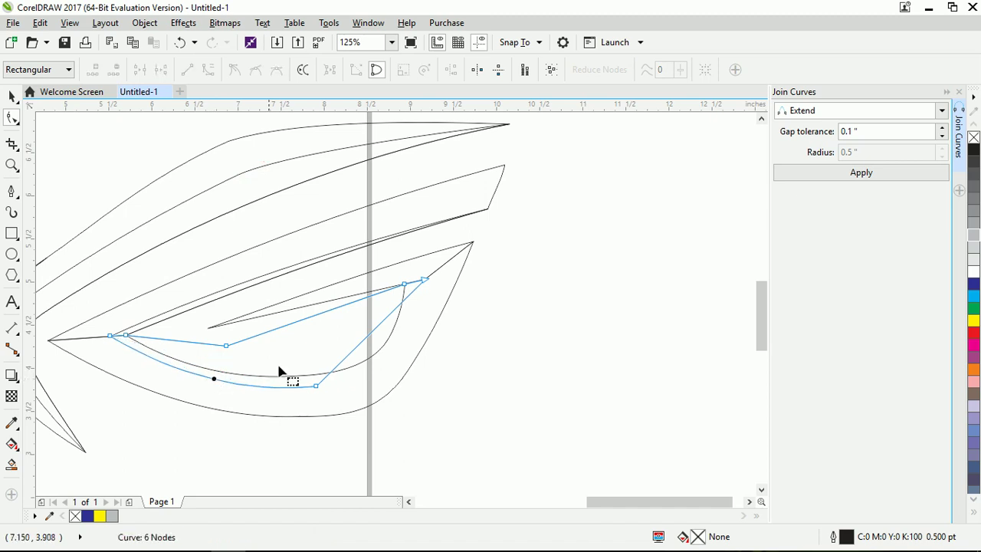
right_click(373, 335)
left_click(408, 134)
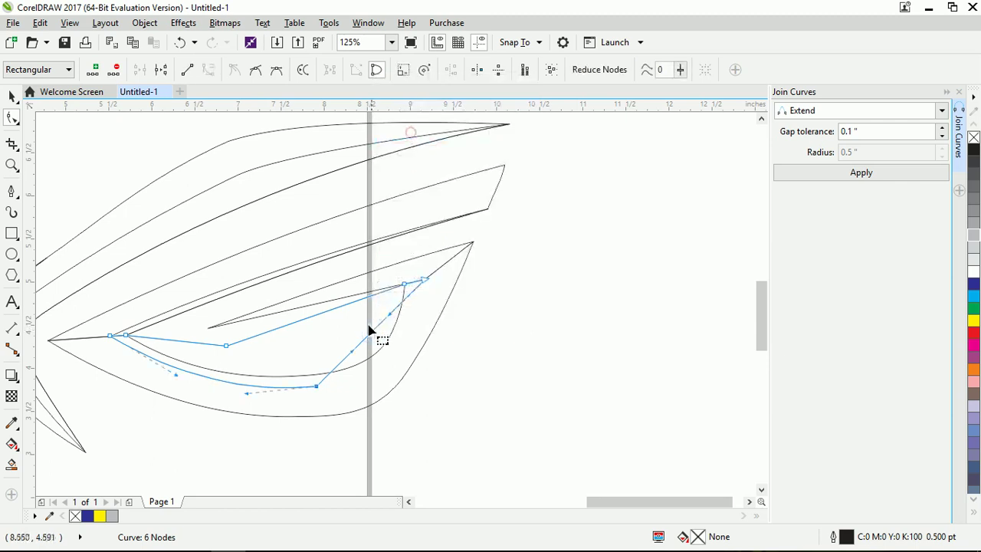
left_click_drag(373, 335, 393, 355)
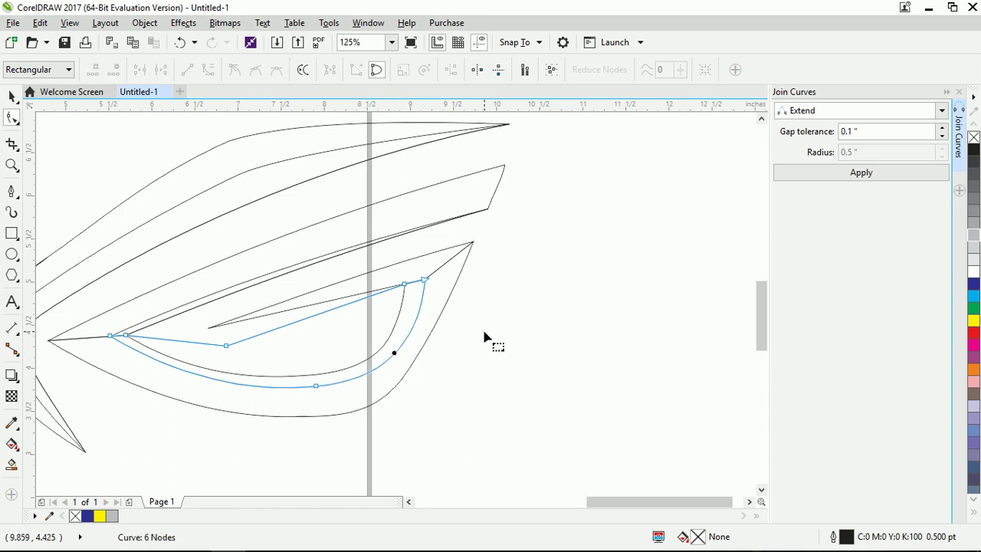
- Intersect the curved helper shape with the lower arm to create a strip along its inner edge, and delete the helper shape
left_click(11, 96)
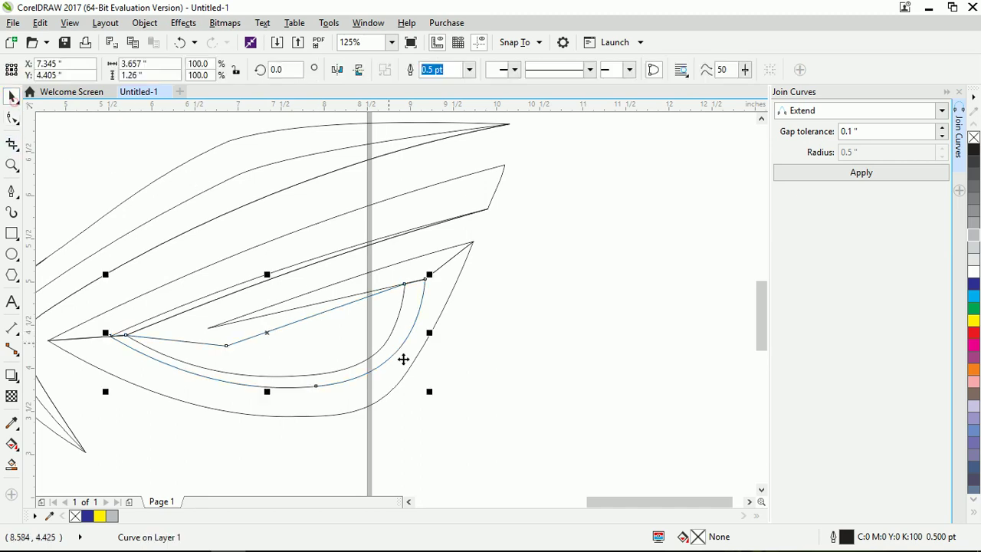
left_click(378, 401, "shift")
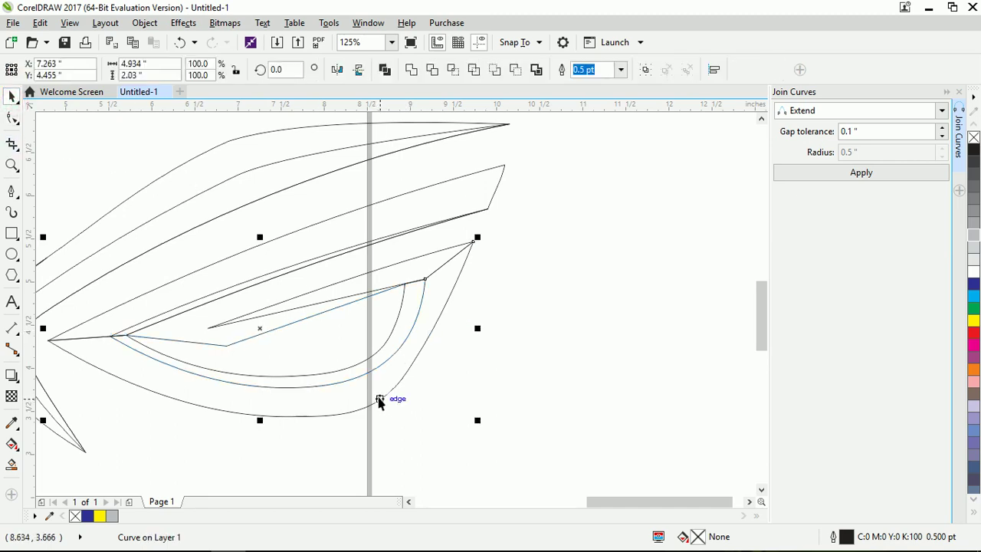
left_click(453, 70)
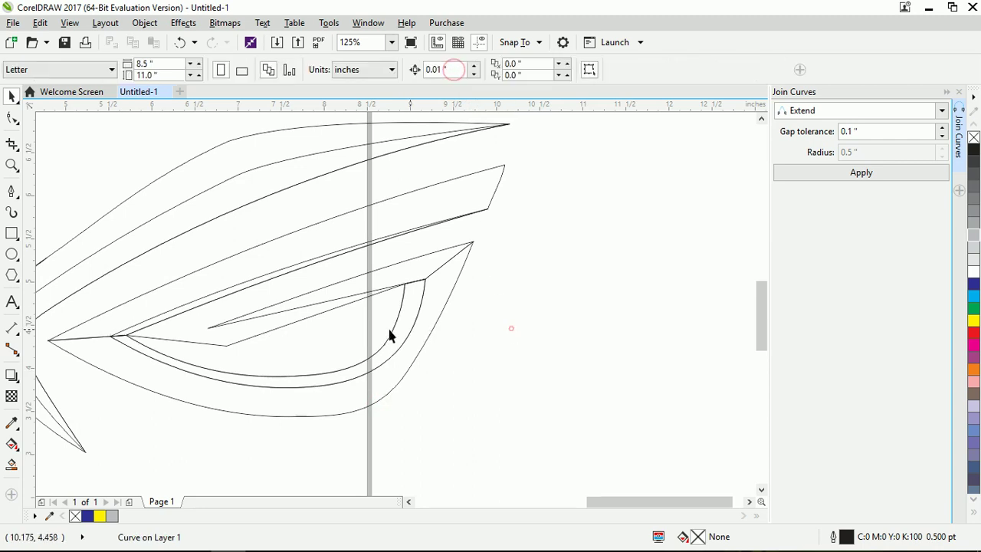
left_click(336, 333)
- Try a 30% black fill on the lower arm's inner strip and undo it
left_click(377, 358)
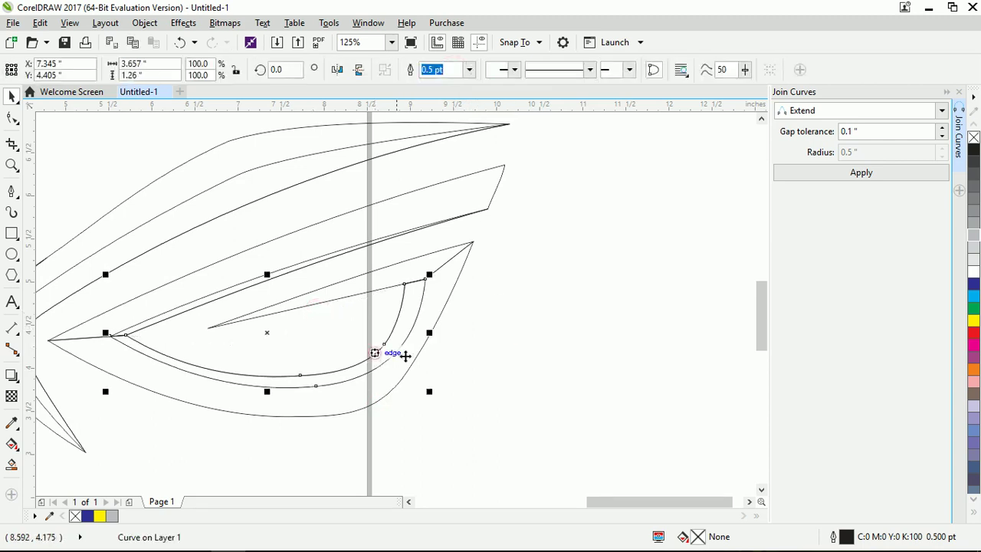
left_click(973, 239)
key("ctrl+z")
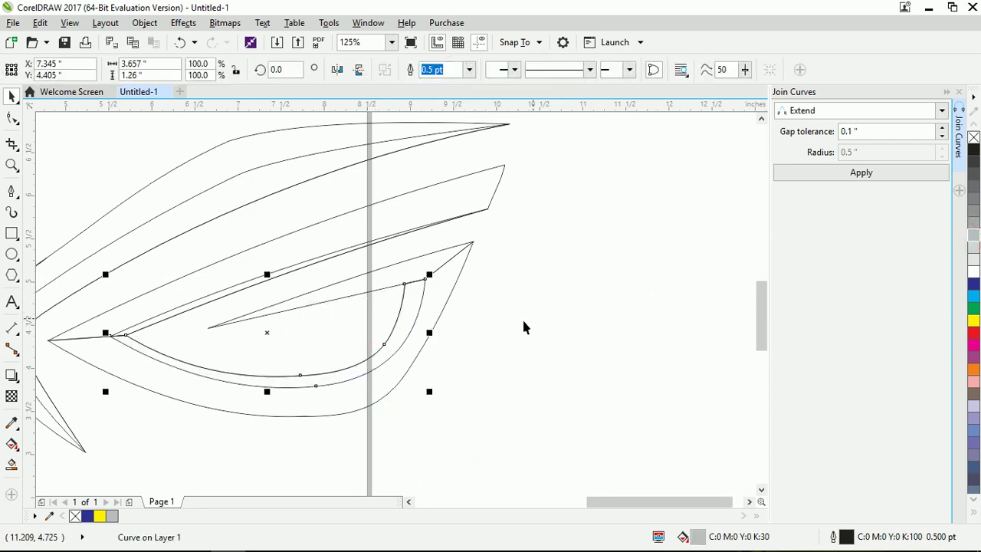
left_click(539, 359)
scroll(551, 353, "right", 1)
scroll(563, 343, "down", 3)
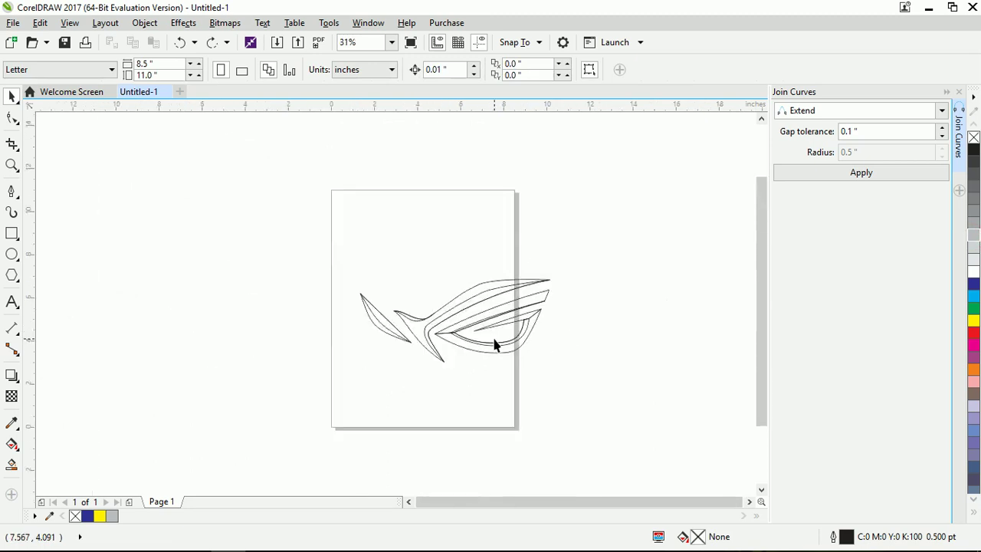
scroll(498, 348, "up", 2)
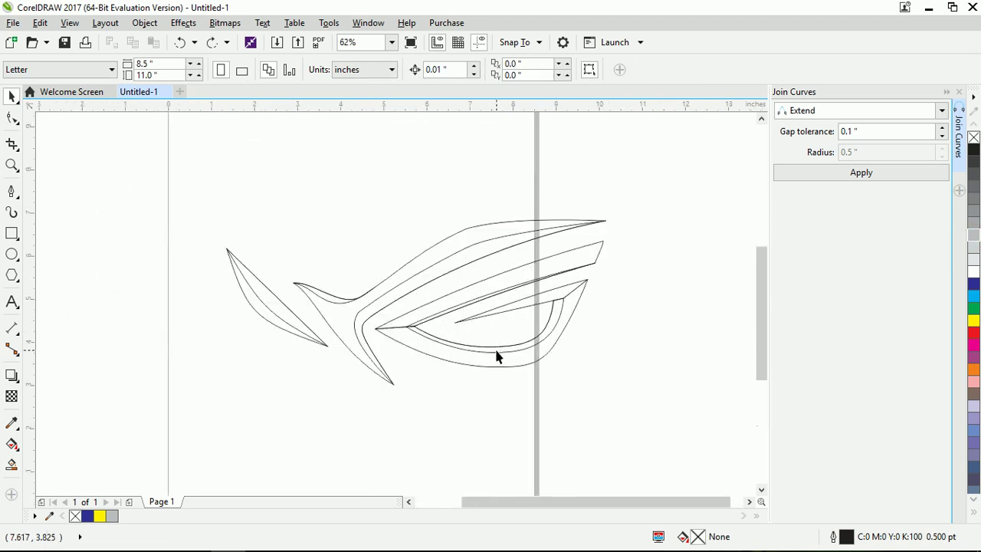
- Fill the outer curved piece of the separate crescent at the logo's left end solid black
left_click(287, 313)
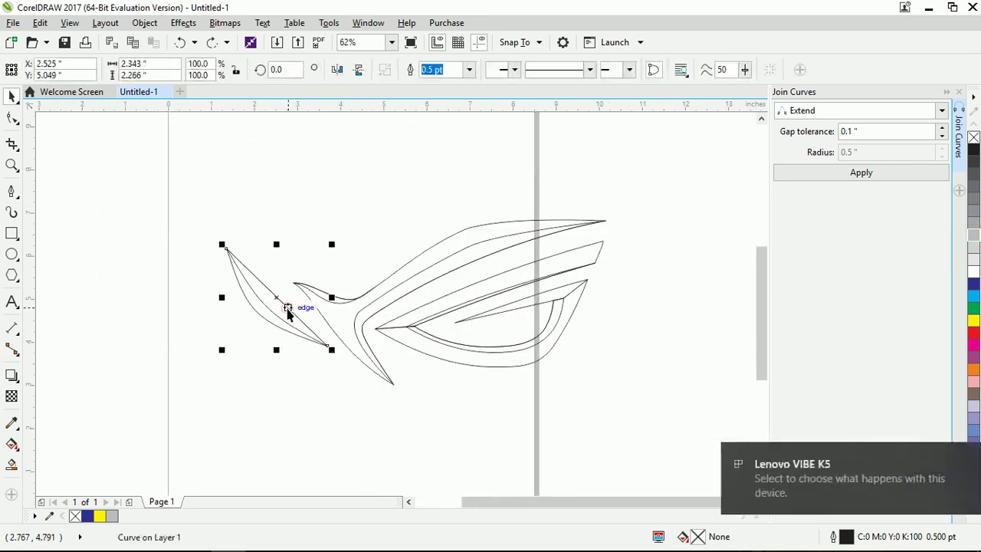
left_click(957, 457)
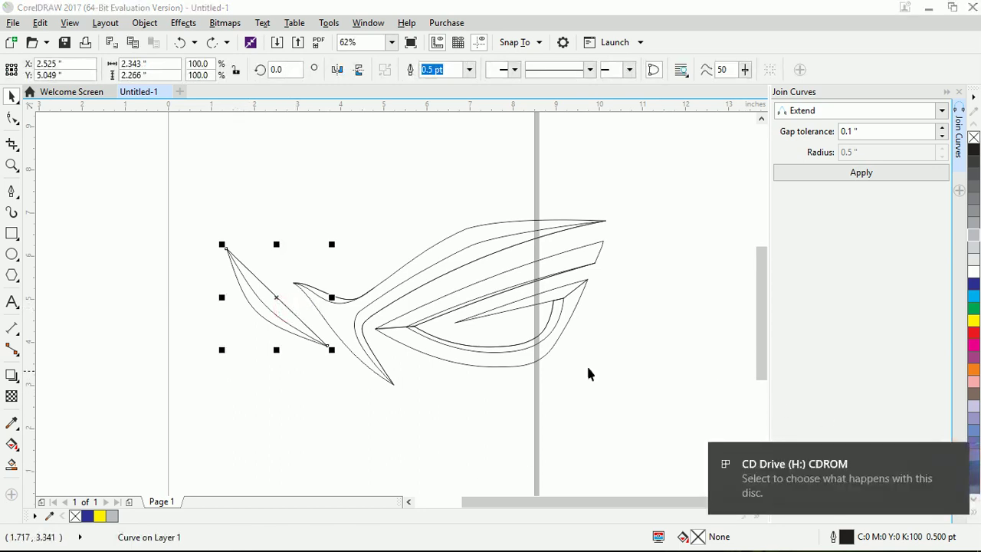
left_click(957, 457)
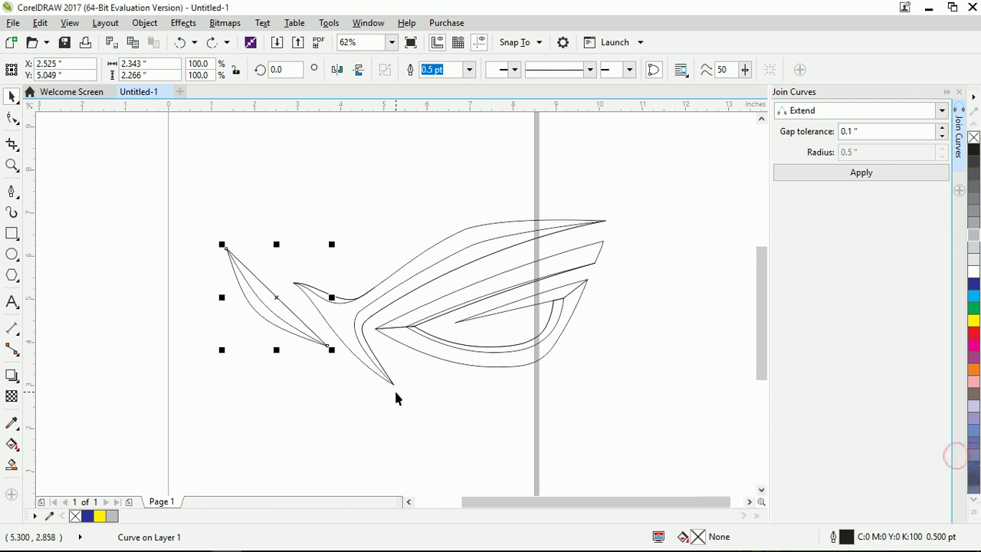
left_click(246, 315)
left_click(255, 312)
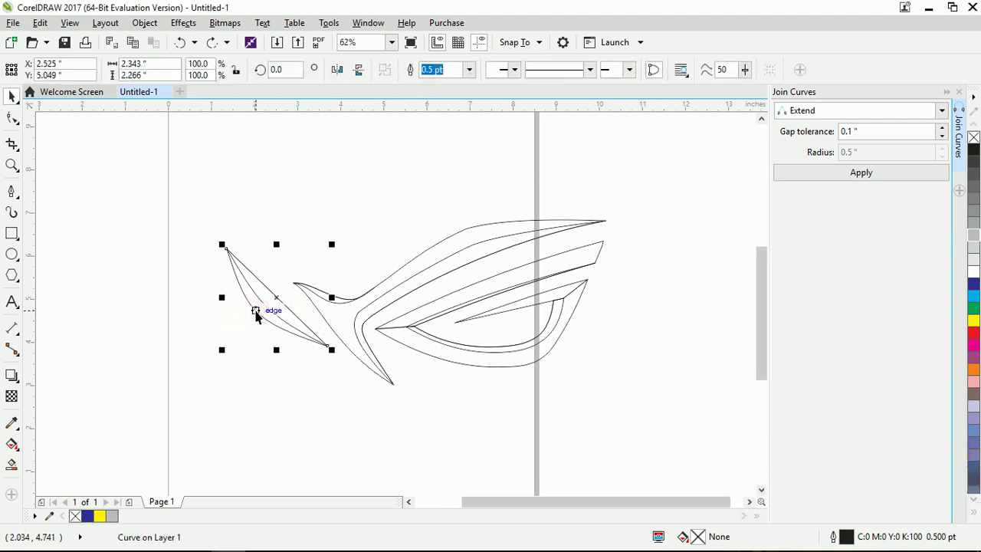
left_click(974, 150)
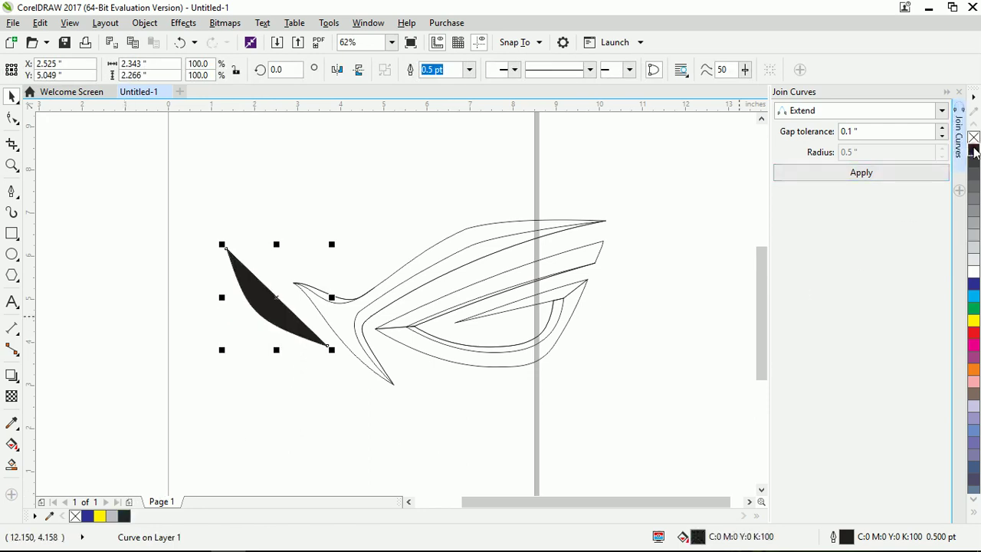
- Fill the crescent's inner piece, beside its straight edge, with white
left_click(261, 270)
left_click(247, 284)
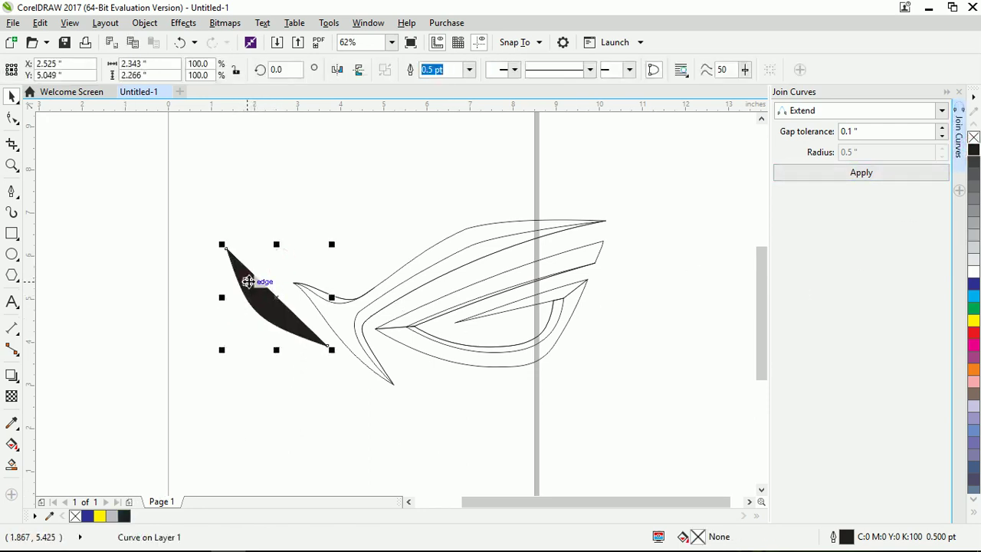
left_click(975, 272)
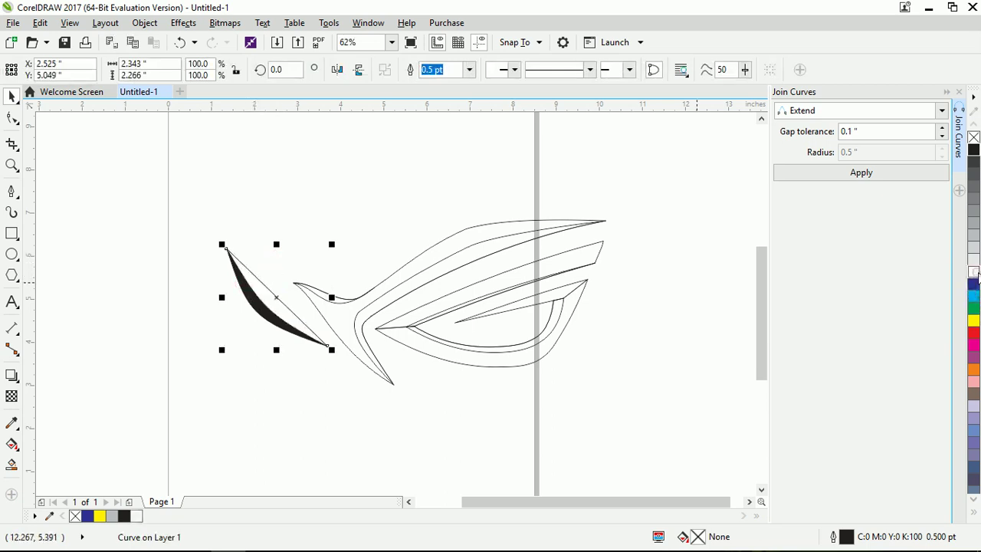
- Apply a linear fountain fill to the crescent's inner piece and set its start node to 50% black
left_click(12, 443)
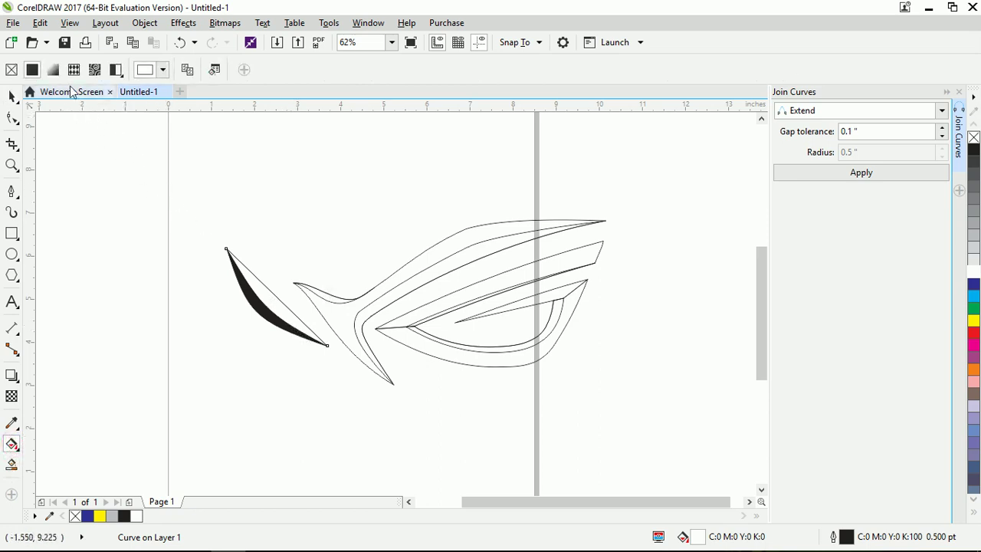
left_click_drag(267, 299, 225, 242)
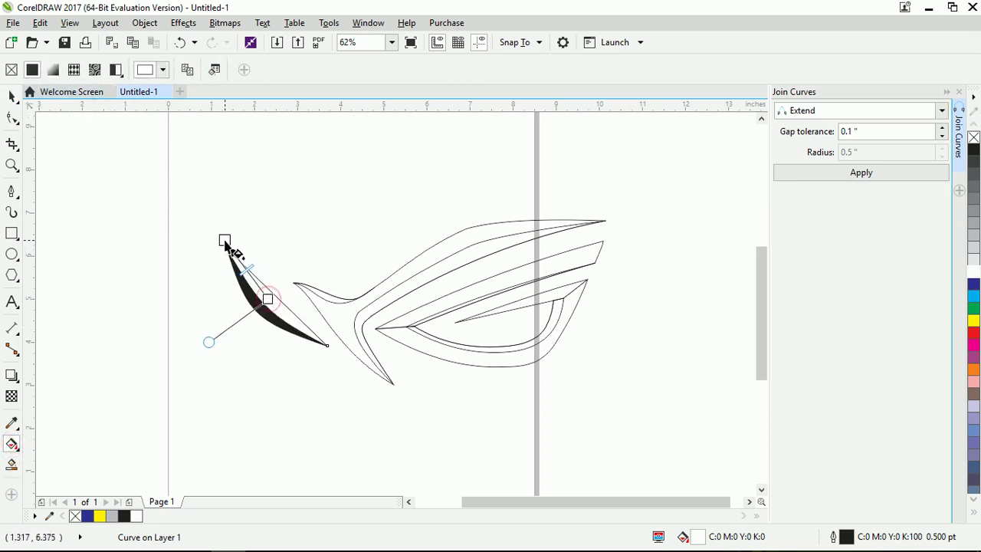
left_click(266, 299)
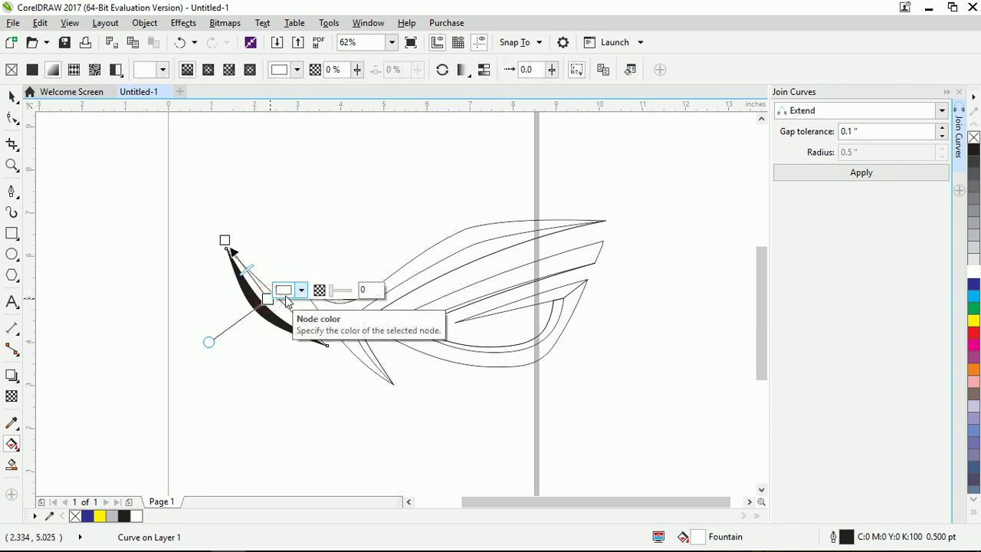
left_click(300, 291)
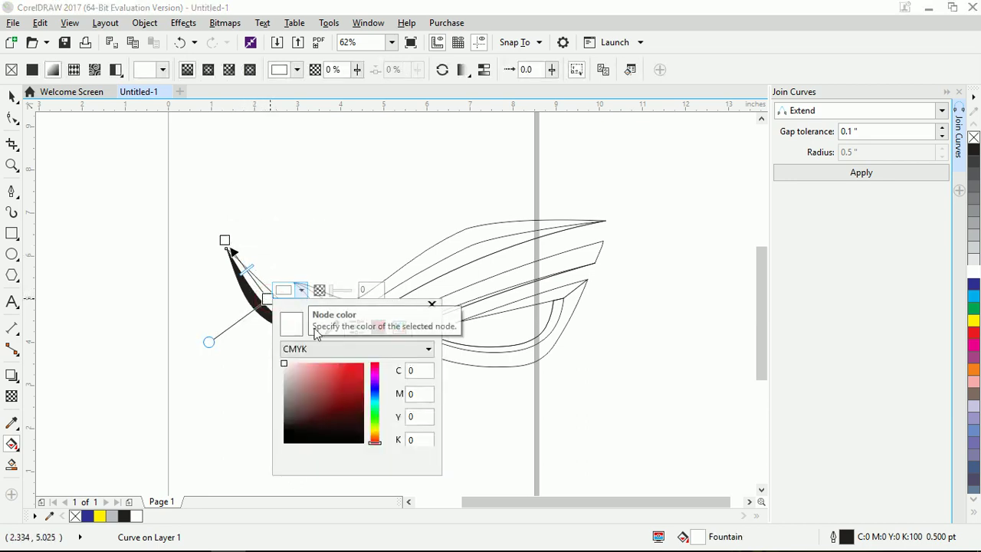
left_click(974, 212)
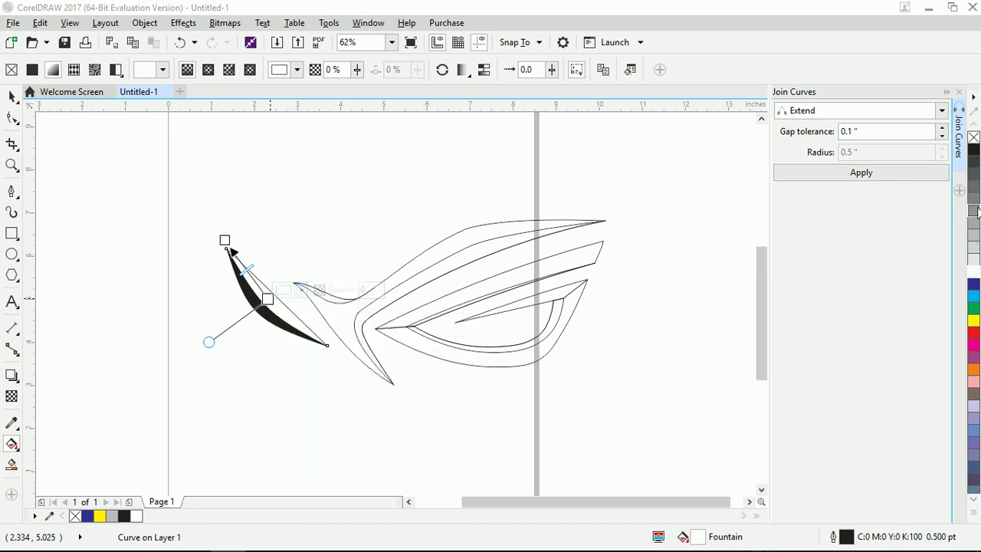
left_click(975, 213)
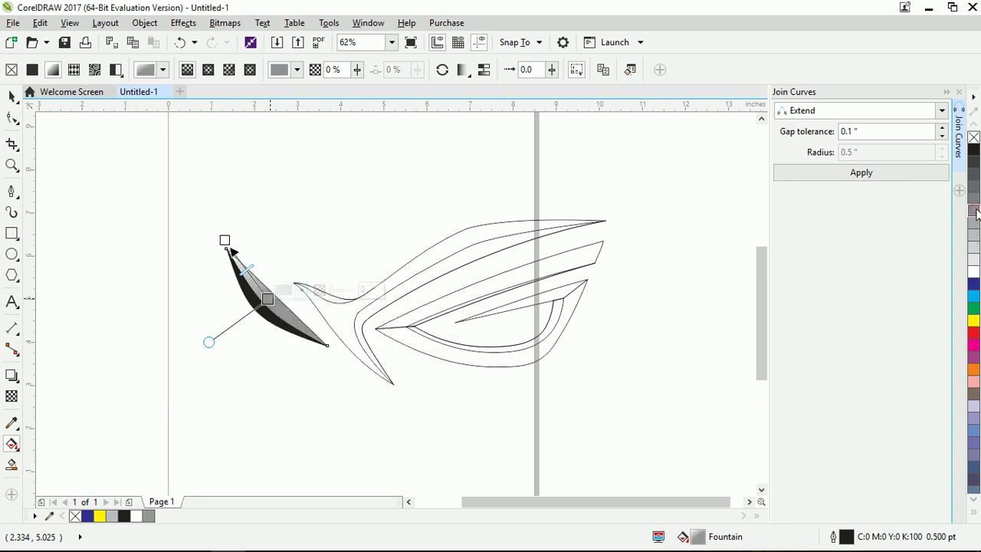
- Reorient the crescent's fountain fill so it runs from just outside the straight edge across to the curved side
left_click(224, 240)
mouse_move(224, 240)
left_mouse_down()
mouse_move(210, 259)
mouse_move(238, 328)
left_mouse_up()
left_click(267, 299)
mouse_move(267, 298)
left_mouse_down()
mouse_move(291, 286)
mouse_move(291, 274)
mouse_move(278, 284)
left_mouse_up()
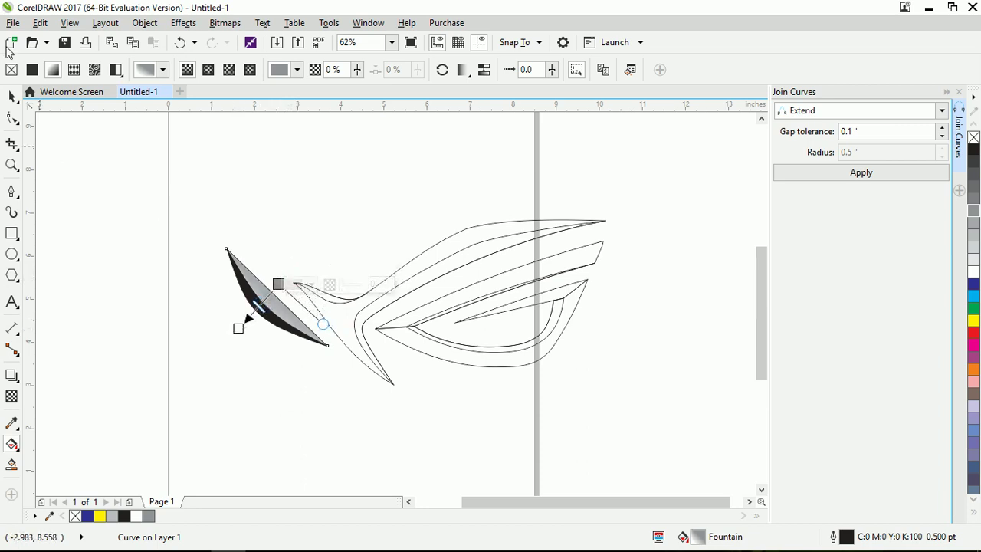
- Select both pieces of the crescent together and remove their outlines
left_click(13, 97)
left_click(144, 265)
left_click_drag(154, 213, 360, 389)
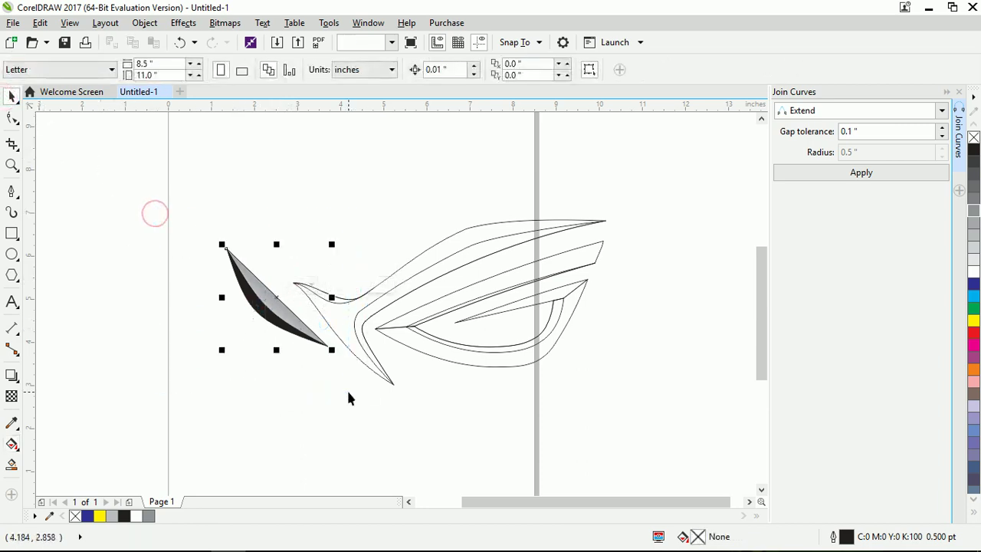
right_click(973, 139)
left_click(265, 372)
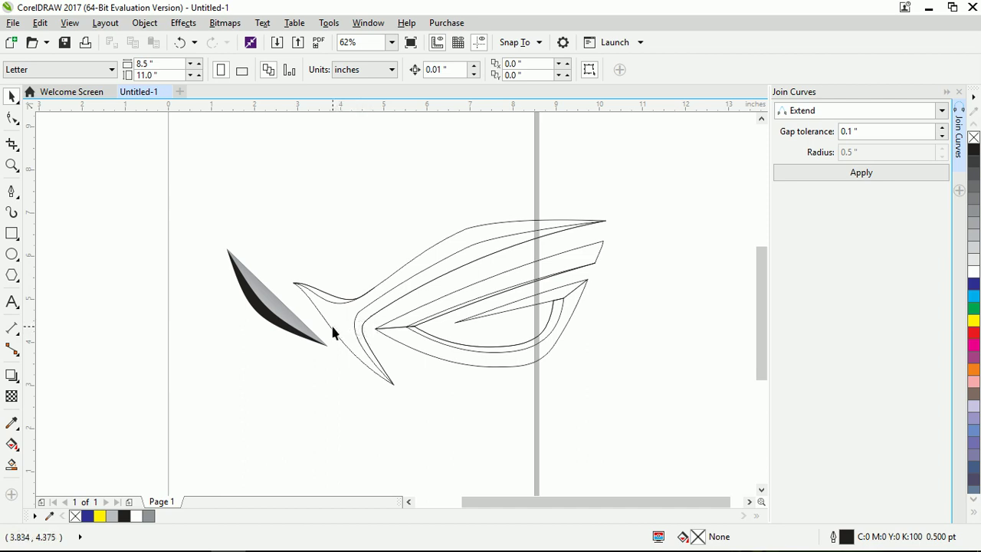
- Fill the short strip in the upper notch and the long inner strip of the upper wing with 10% black
left_click(331, 328)
left_click(349, 254)
left_click(333, 306)
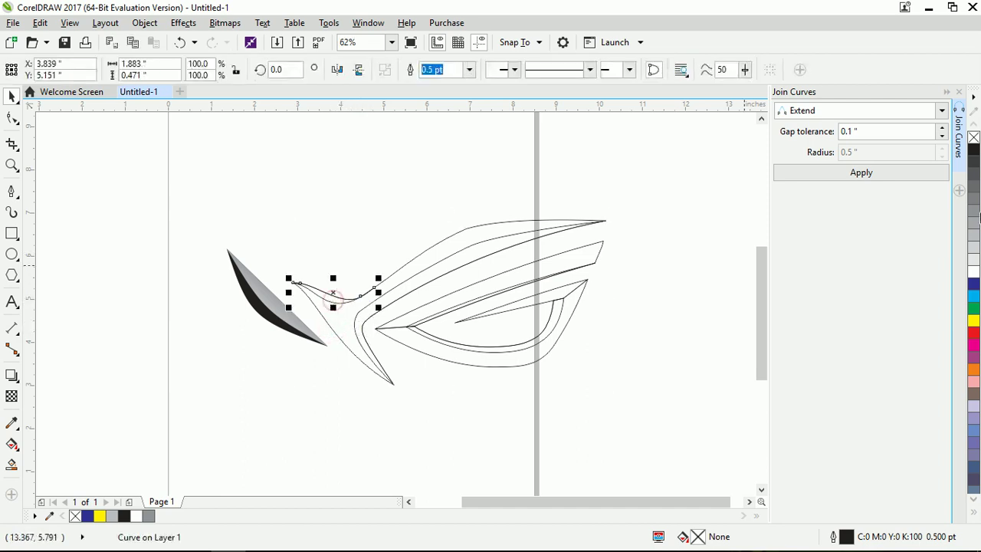
left_click(974, 259)
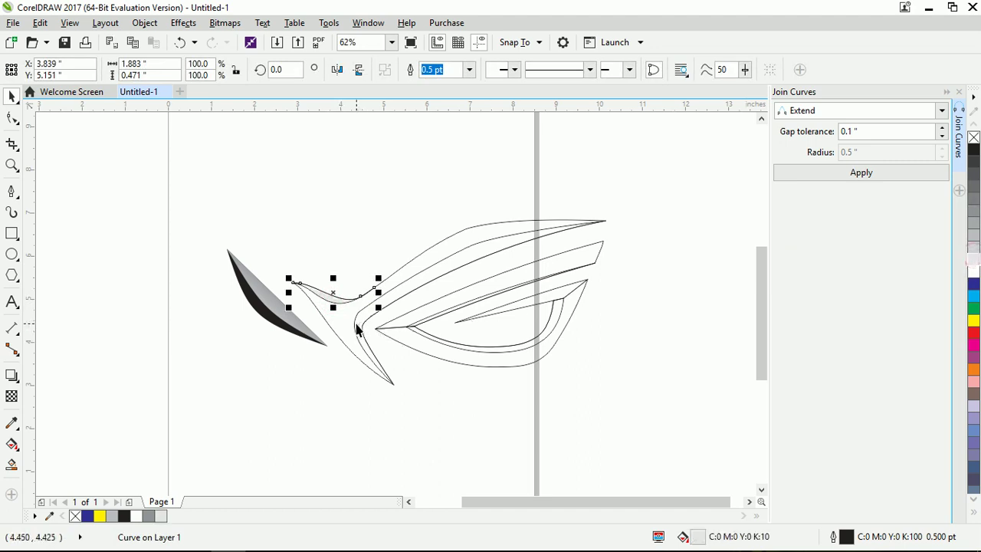
left_click(357, 329)
left_click(974, 262)
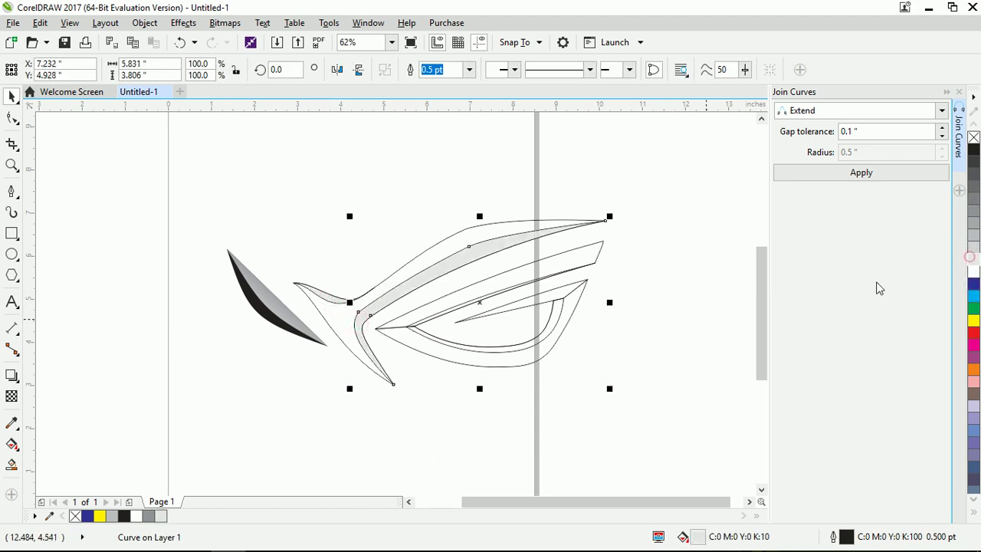
- Apply a linear black-to-white fountain fill to the main upper wing, running from its inner bend to just above its outer tip
left_click(335, 334)
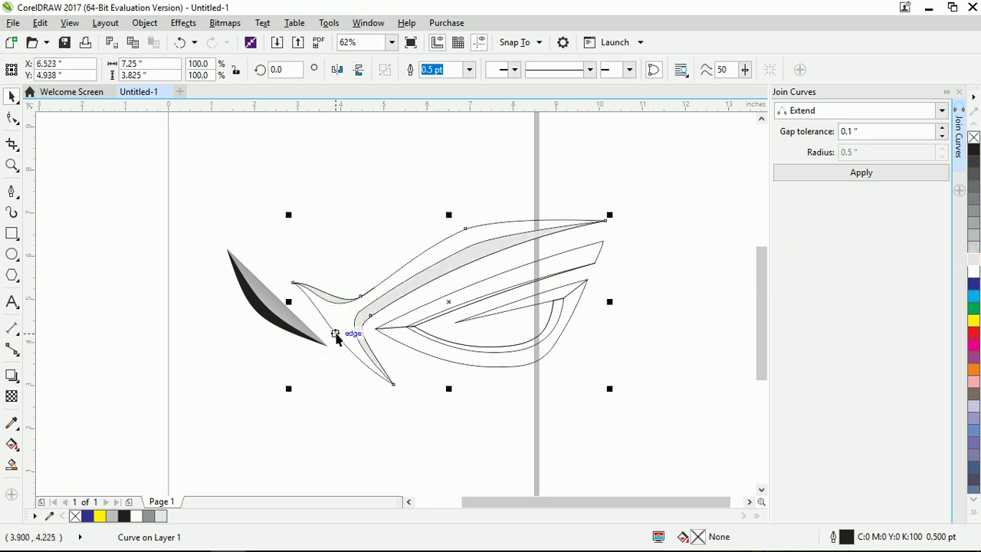
left_click(12, 444)
mouse_move(338, 320)
left_mouse_down()
mouse_move(551, 221)
mouse_move(520, 222)
left_mouse_up()
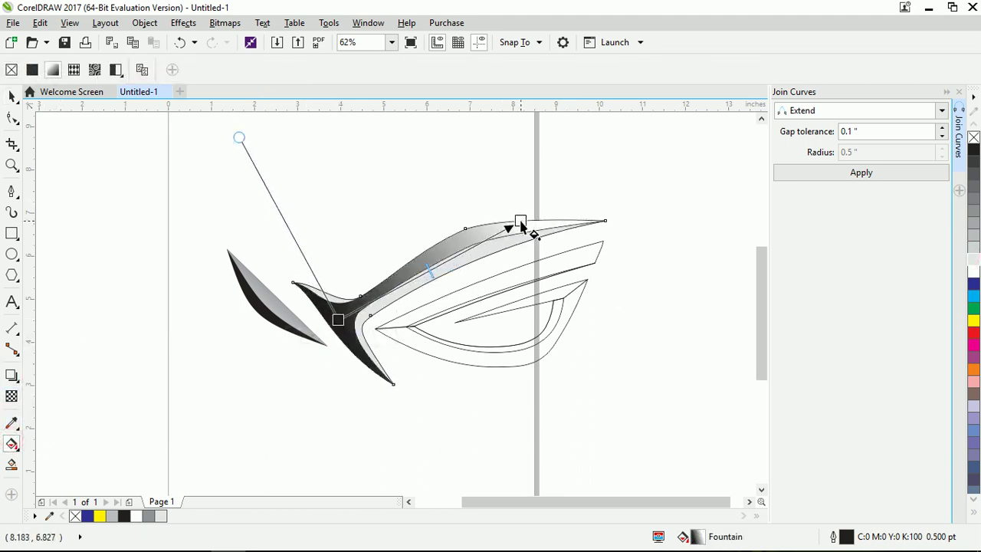
left_click_drag(338, 318, 357, 310)
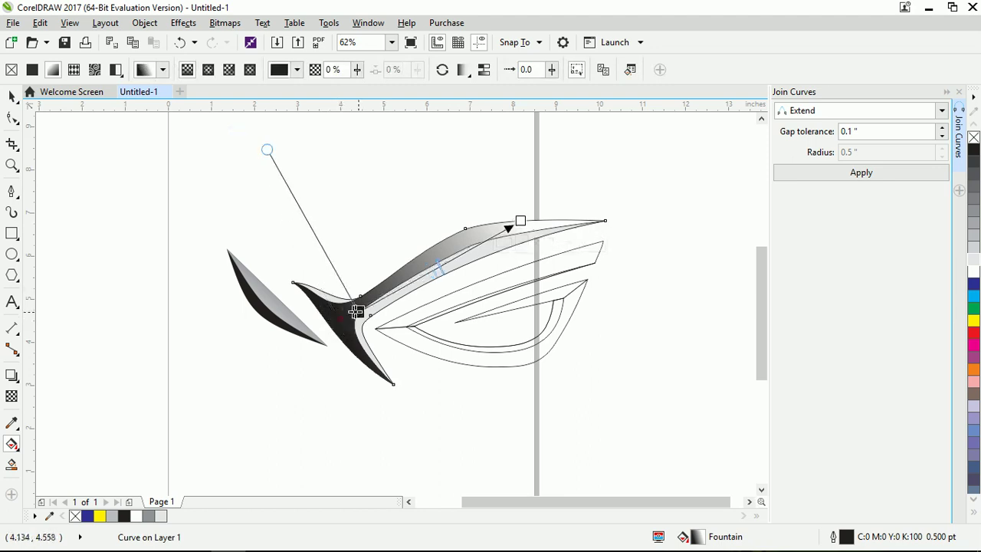
left_click(358, 310)
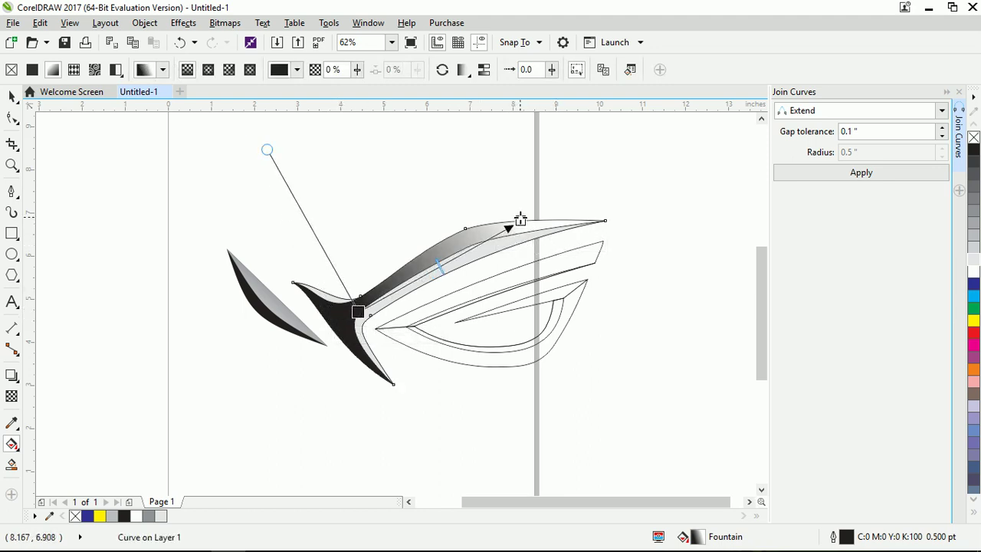
left_click_drag(519, 220, 532, 204)
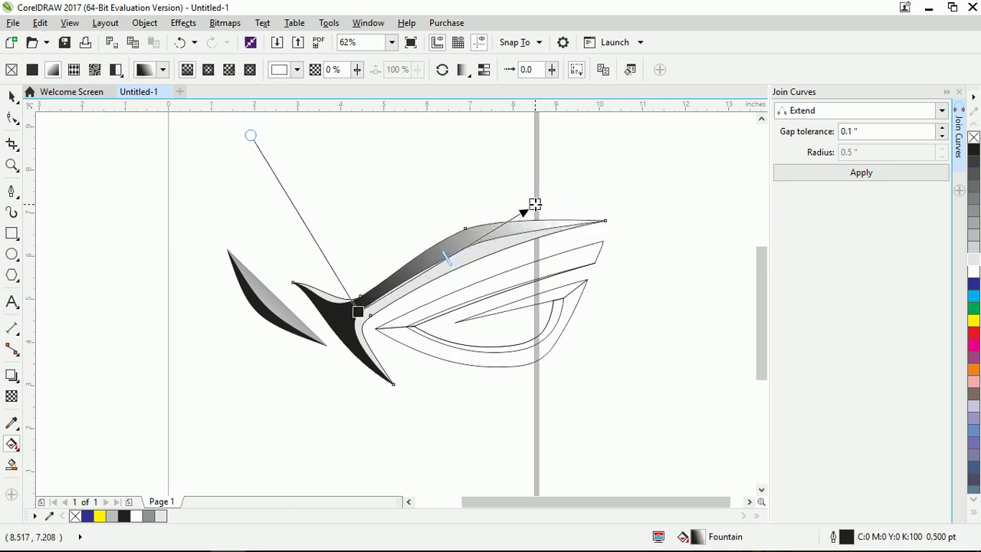
- Edit the upper wing's fountain fill: set the blend midpoint to 51%, add a color node at 78%, and adjust the gradient's direction
double_click(694, 536)
mouse_move(449, 162)
left_mouse_down()
mouse_move(561, 205)
mouse_move(786, 186)
left_mouse_up()
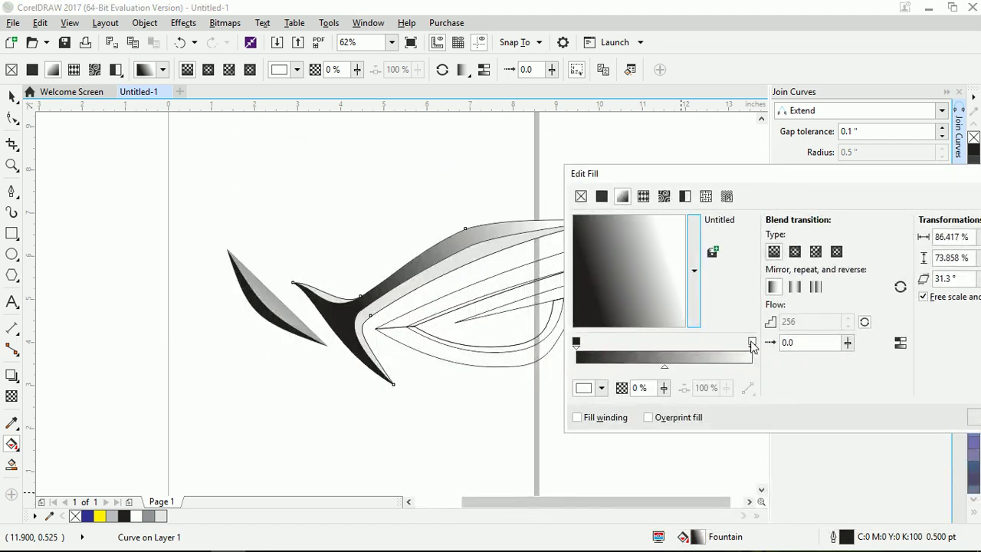
left_click(752, 342)
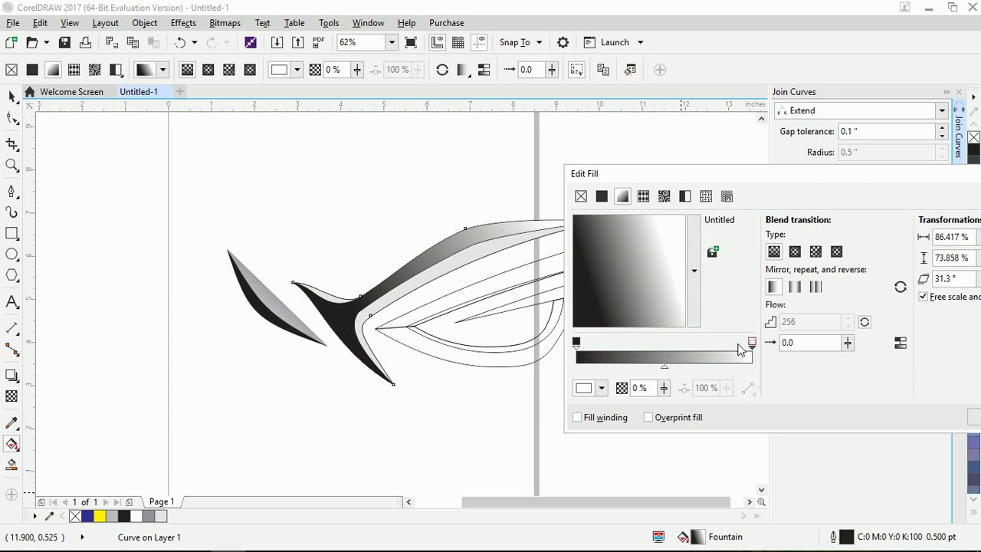
left_click(751, 342)
left_click(665, 366)
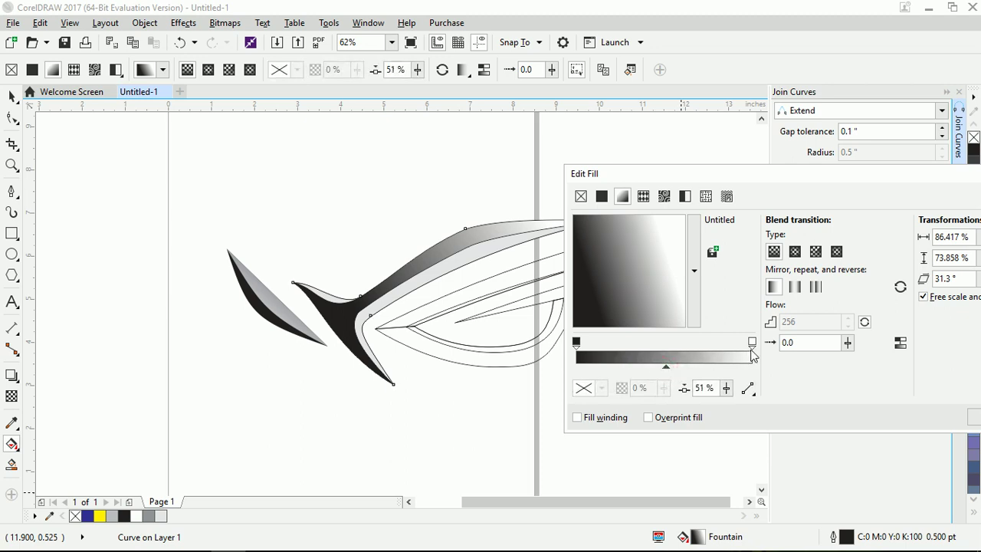
left_click(752, 351)
double_click(729, 355)
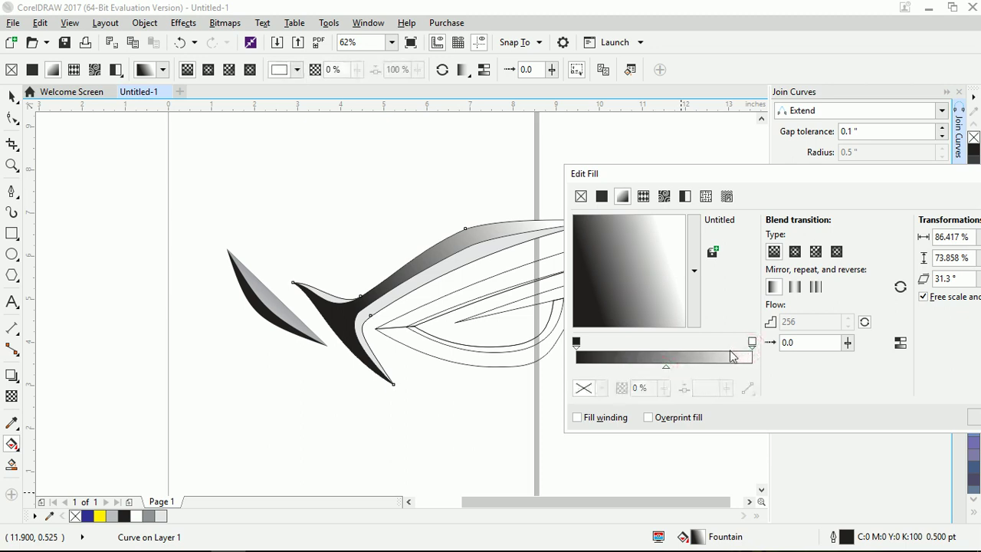
left_click_drag(730, 353, 715, 354)
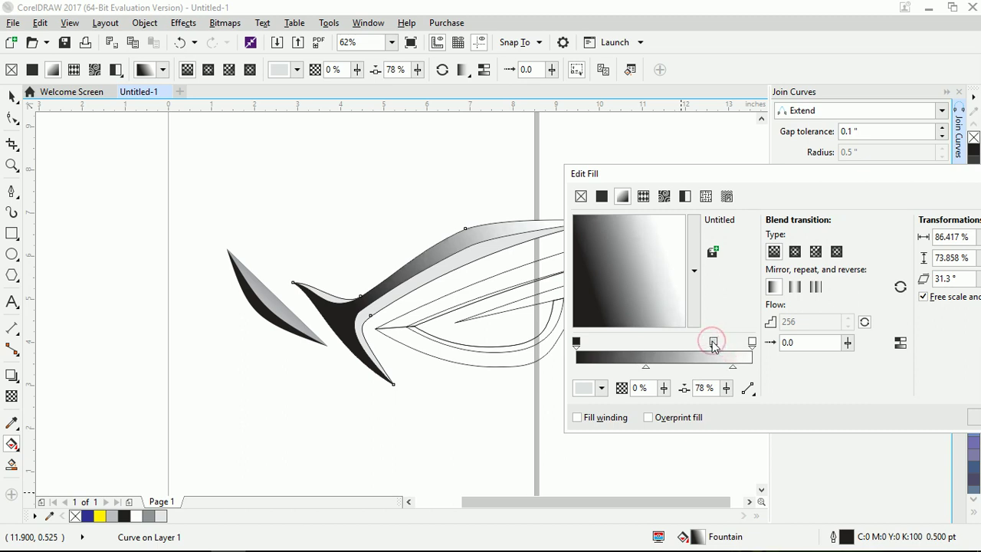
left_click(656, 263)
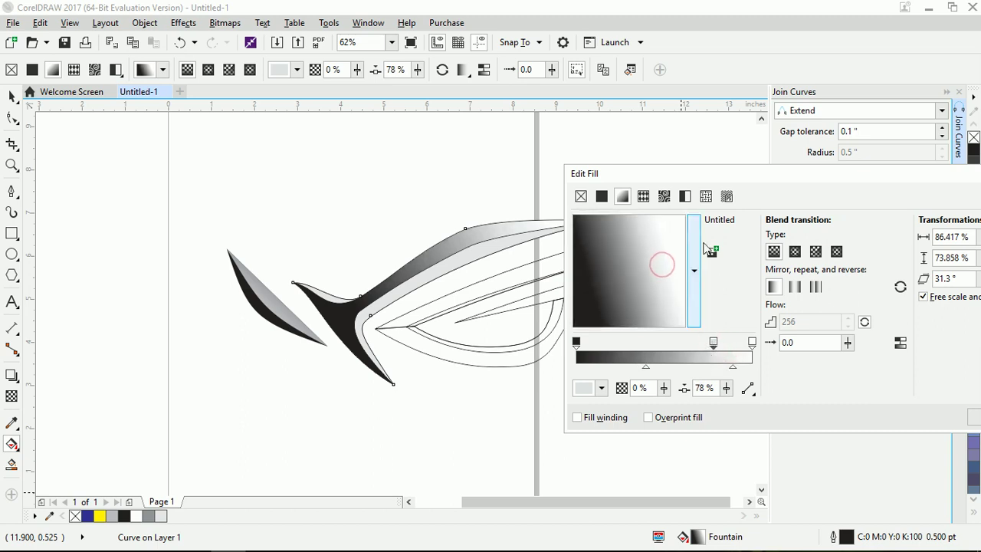
mouse_move(658, 230)
left_mouse_down()
mouse_move(679, 242)
mouse_move(674, 228)
left_mouse_up()
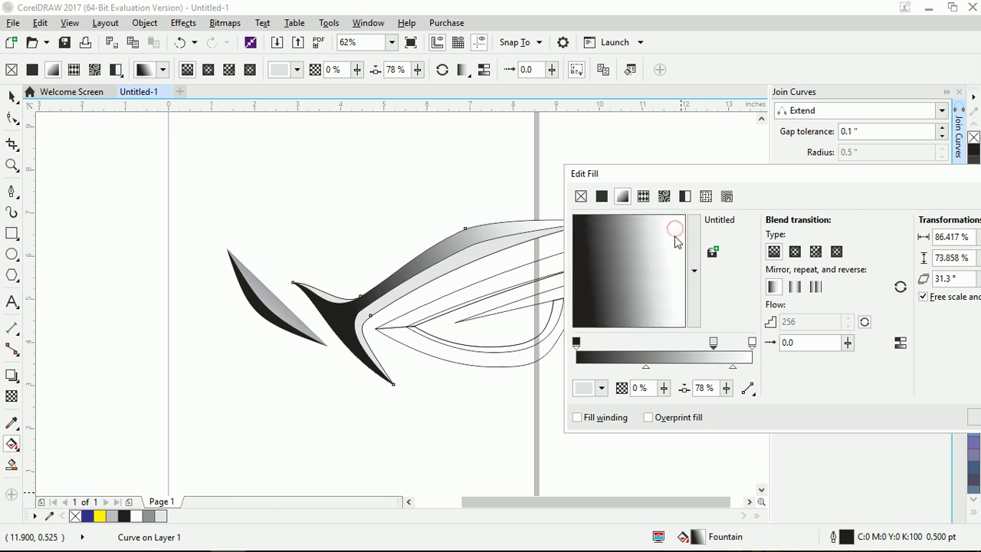
- Set the end node of the upper wing's fountain fill to a light grey
left_click(751, 343)
left_click(603, 389)
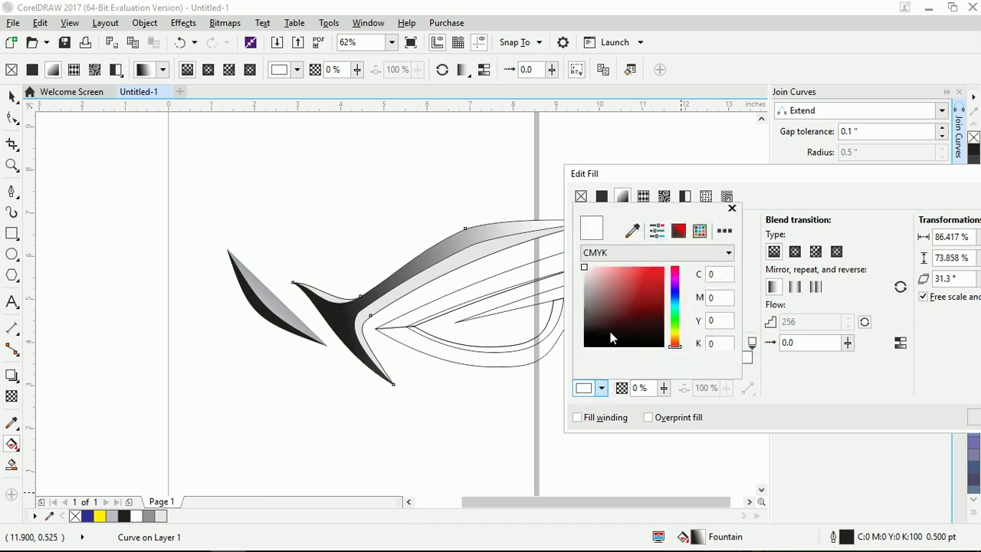
left_click(657, 231)
left_click(678, 230)
left_click(699, 231)
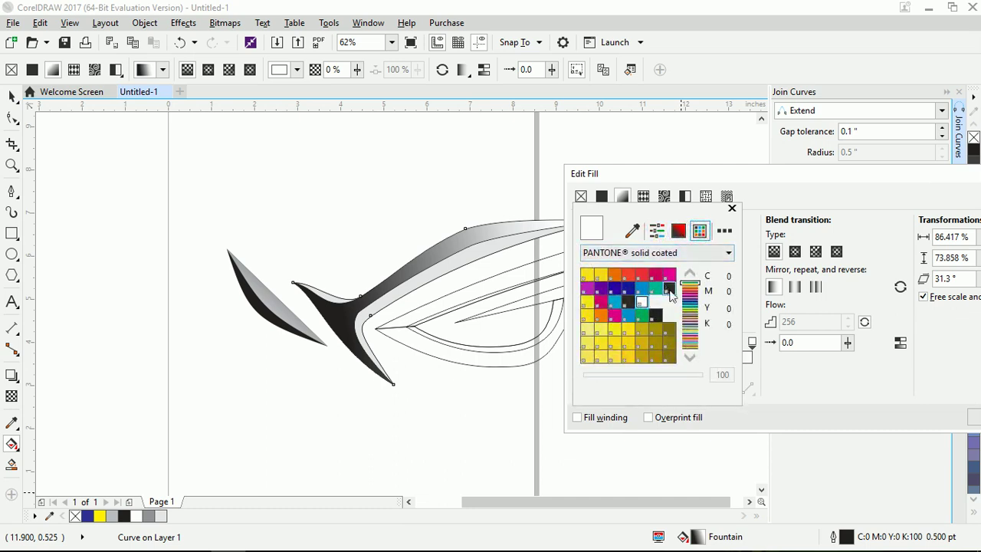
mouse_move(689, 286)
left_mouse_down()
mouse_move(690, 349)
mouse_move(692, 287)
left_mouse_up()
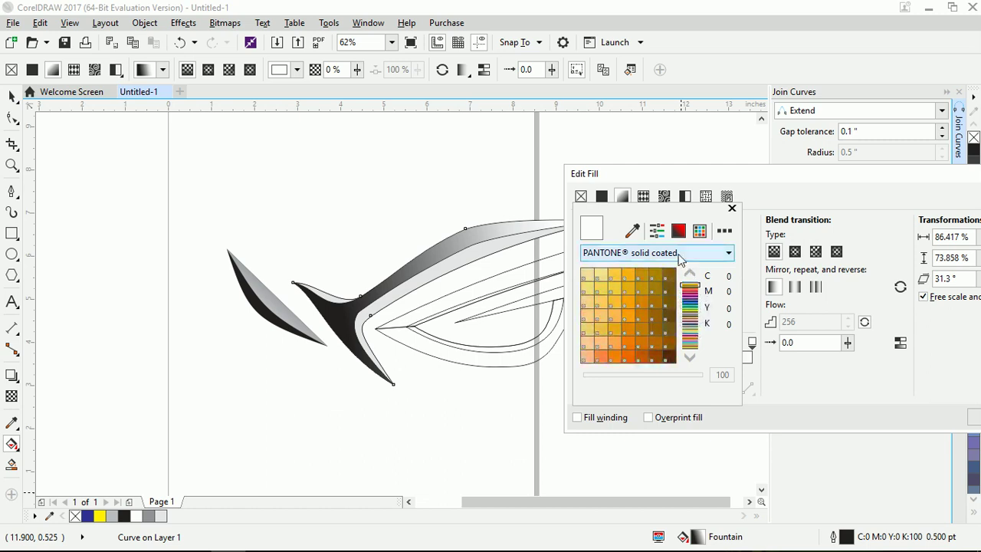
left_click(679, 232)
left_click_drag(588, 276, 584, 279)
left_click(843, 173)
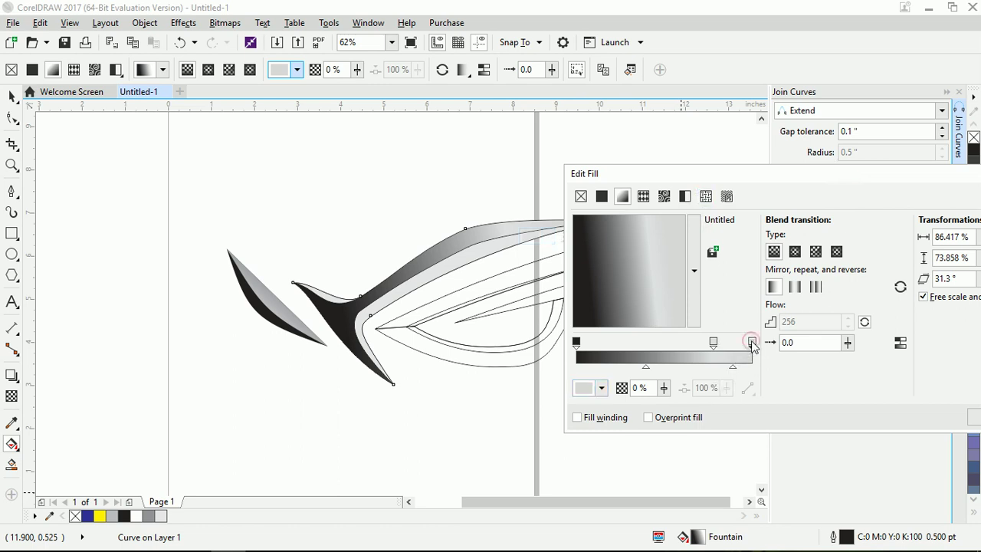
- Set the end node of the upper wing's fountain fill to medium grey, C33 M26 Y27 K0
left_click(601, 388)
left_click_drag(585, 279, 584, 291)
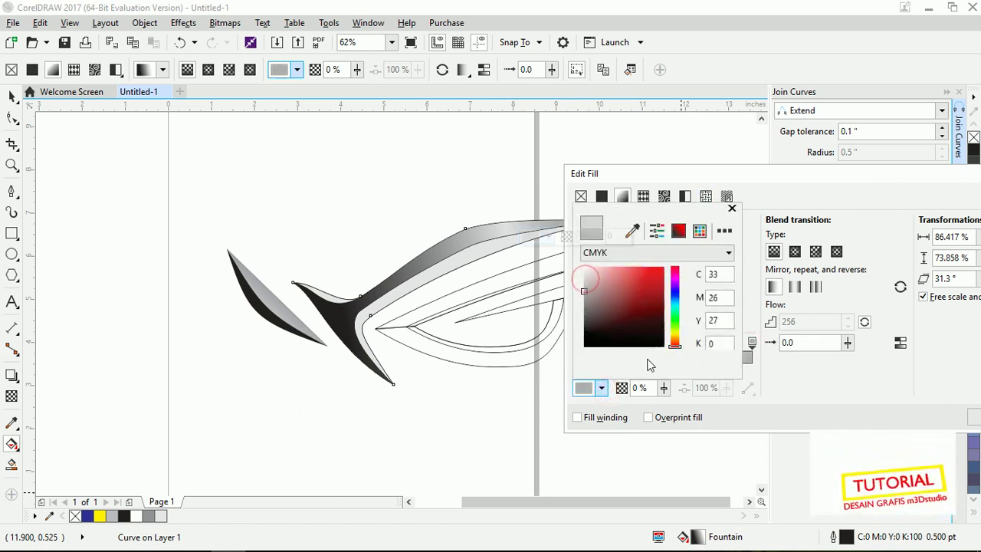
left_click(794, 397)
- In the upper wing's fountain fill, move the middle color node to 60% and set the blend midpoints to 31% and 65%
left_click_drag(868, 198, 568, 321)
left_click_drag(345, 432, 375, 479)
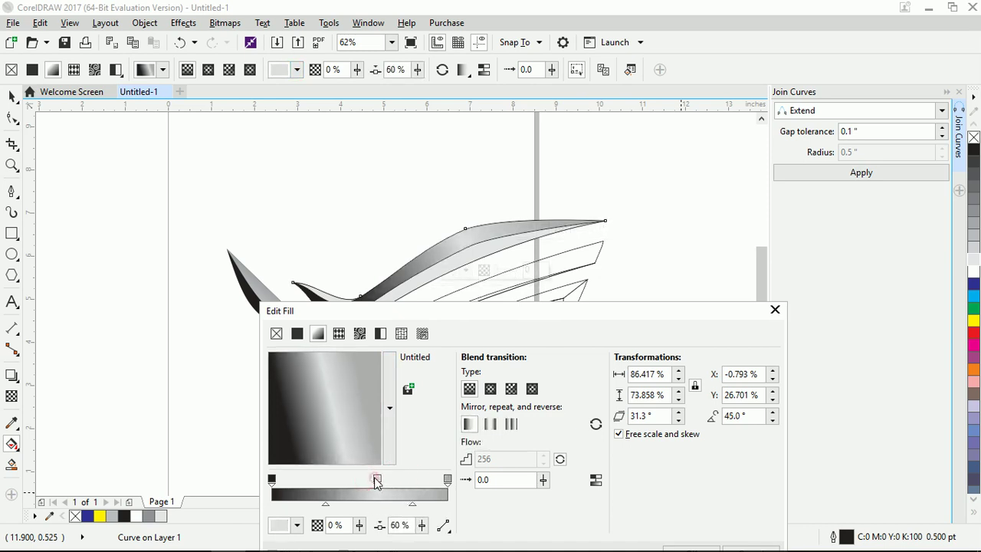
left_click(376, 481)
left_click_drag(412, 505, 420, 509)
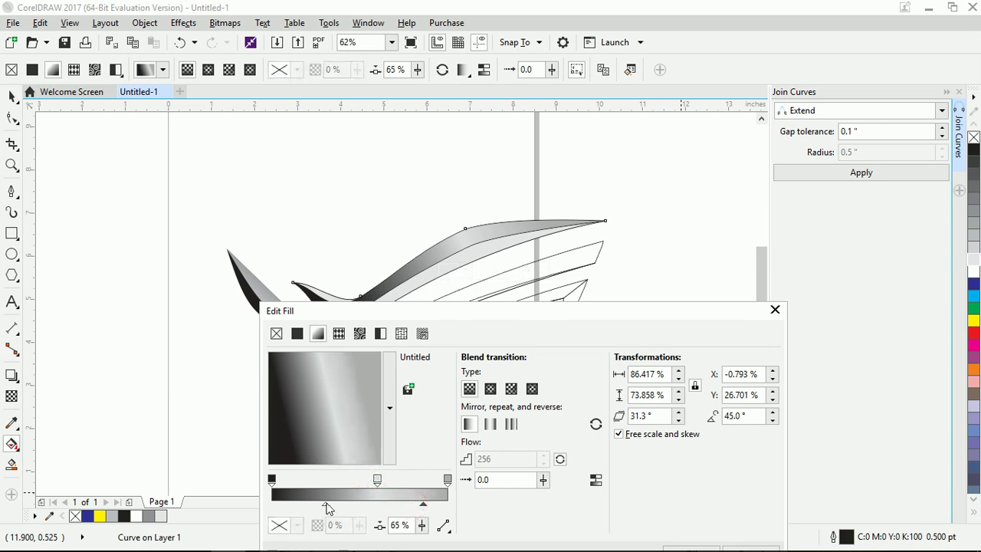
left_click_drag(327, 507, 305, 508)
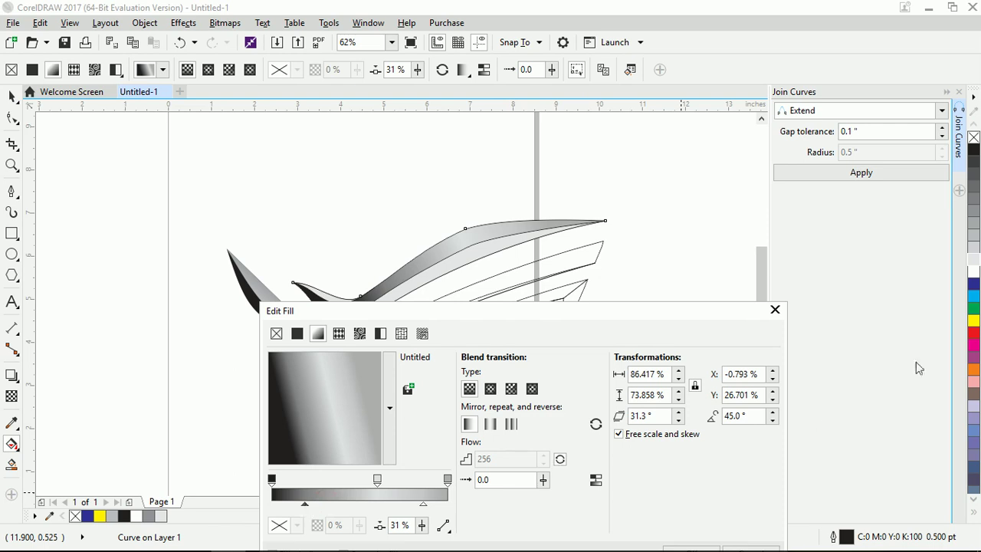
left_click_drag(708, 311, 719, 190)
left_click(703, 429)
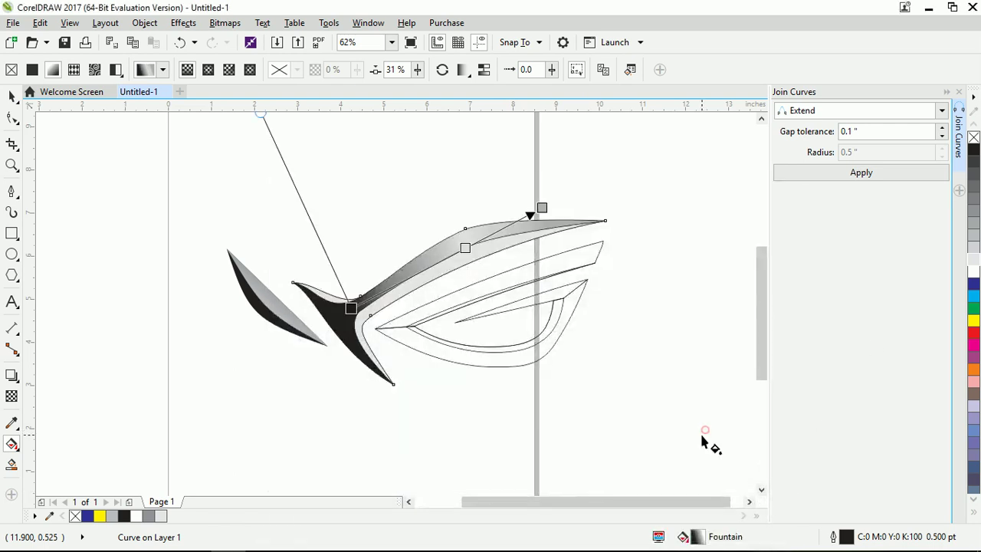
- Remove the outline from the main upper wing
left_click(635, 240)
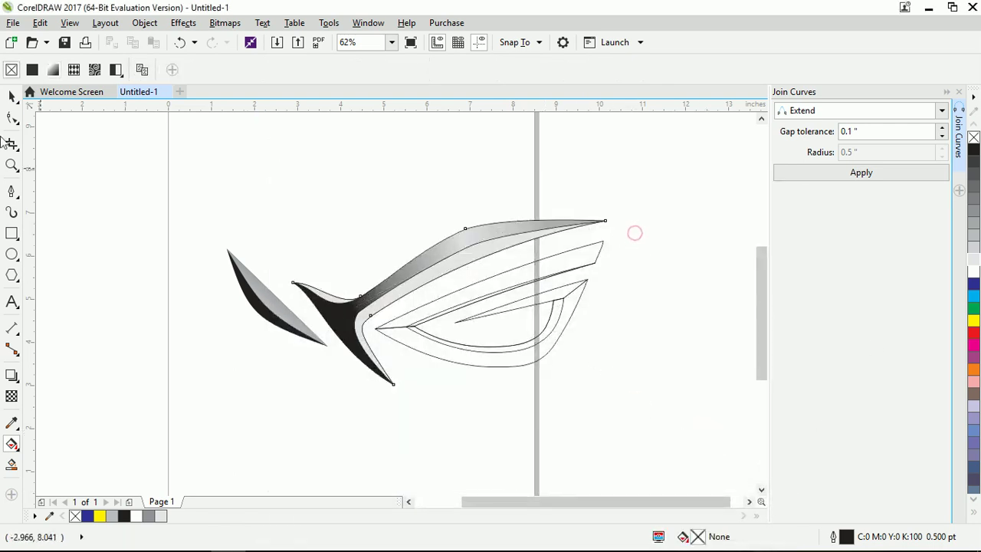
key("space")
left_click(342, 328)
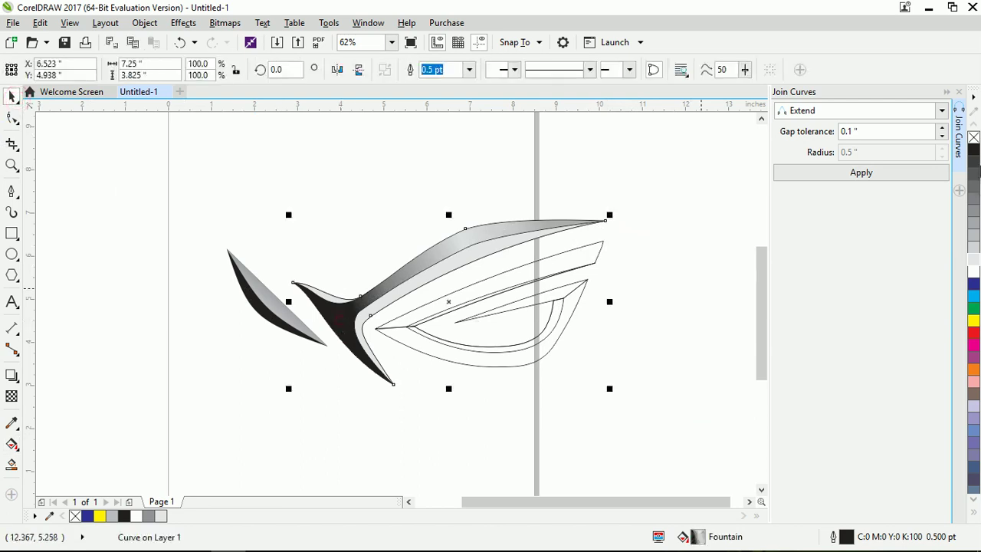
left_click(706, 229)
- Apply a linear fountain fill to the short upper-notch strip, running toward its outer tip from a black start node to a white end node
left_click(330, 297)
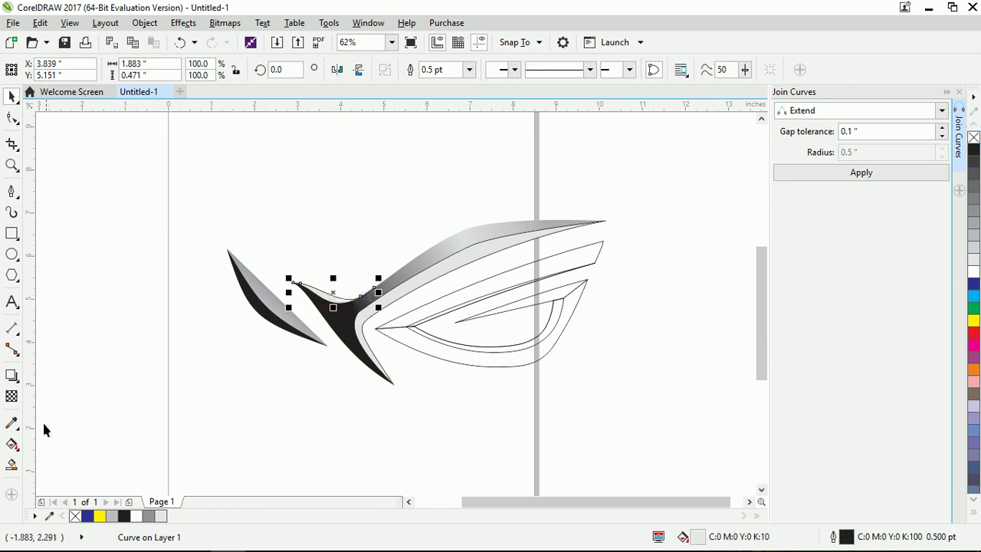
left_click(12, 444)
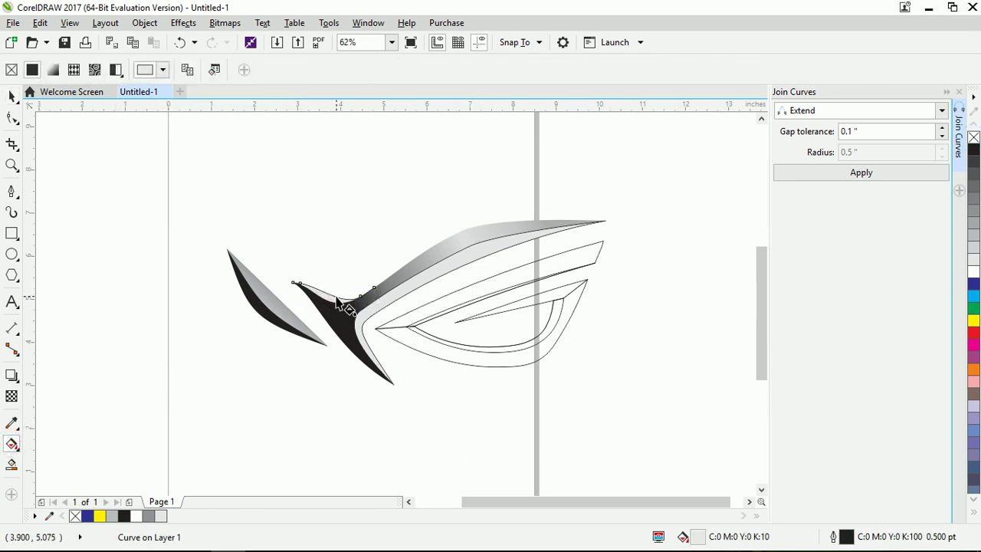
left_click_drag(337, 297, 288, 263)
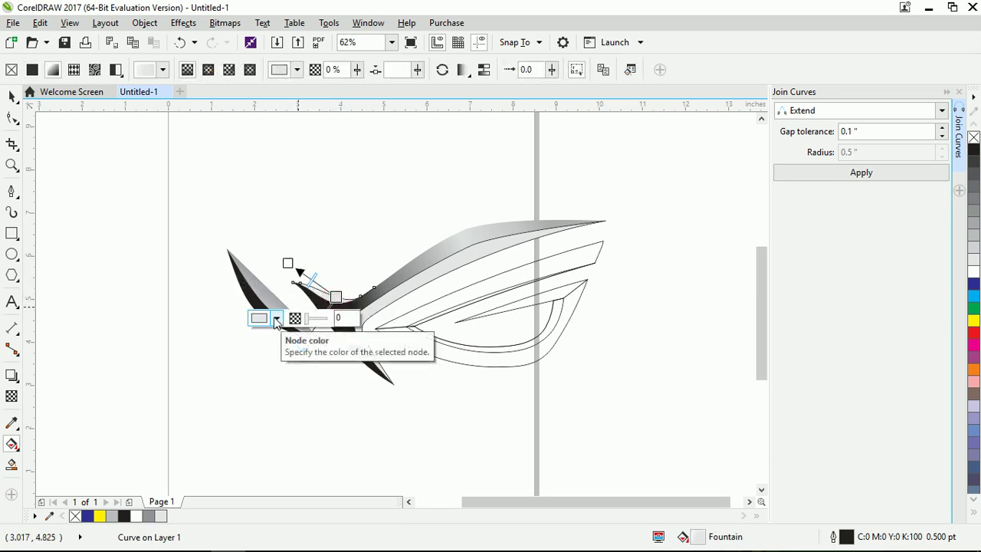
left_click(276, 319)
left_click(260, 469)
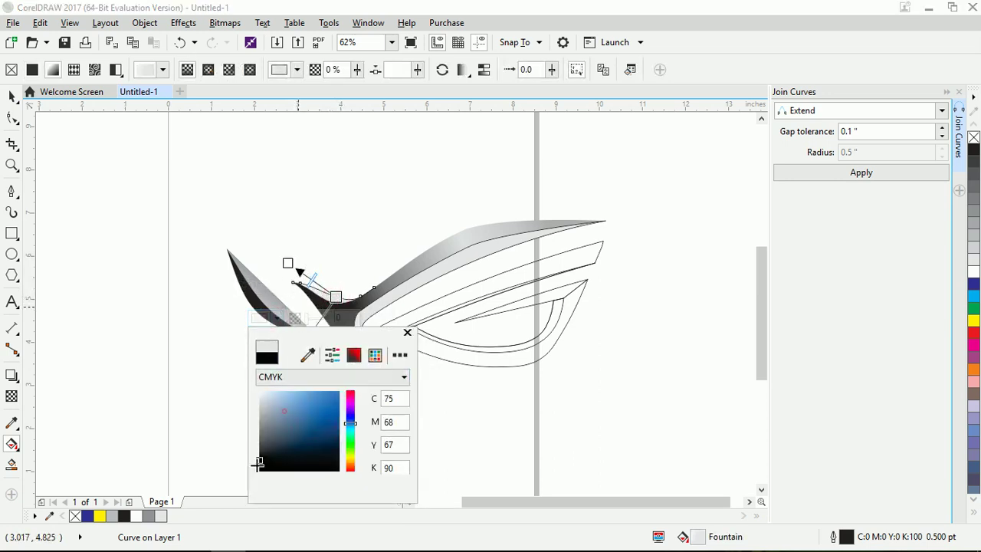
left_click(406, 332)
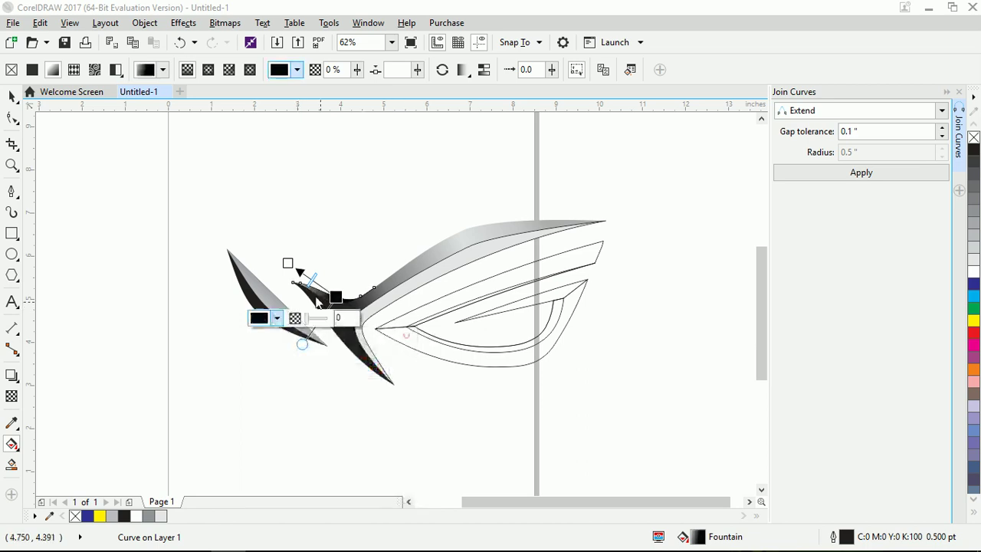
left_click(288, 263)
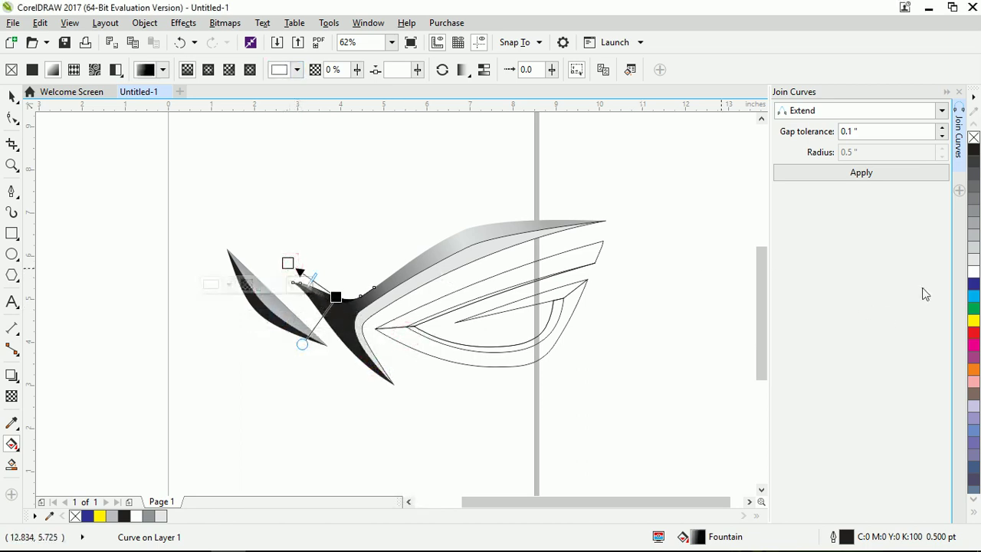
left_click(973, 250)
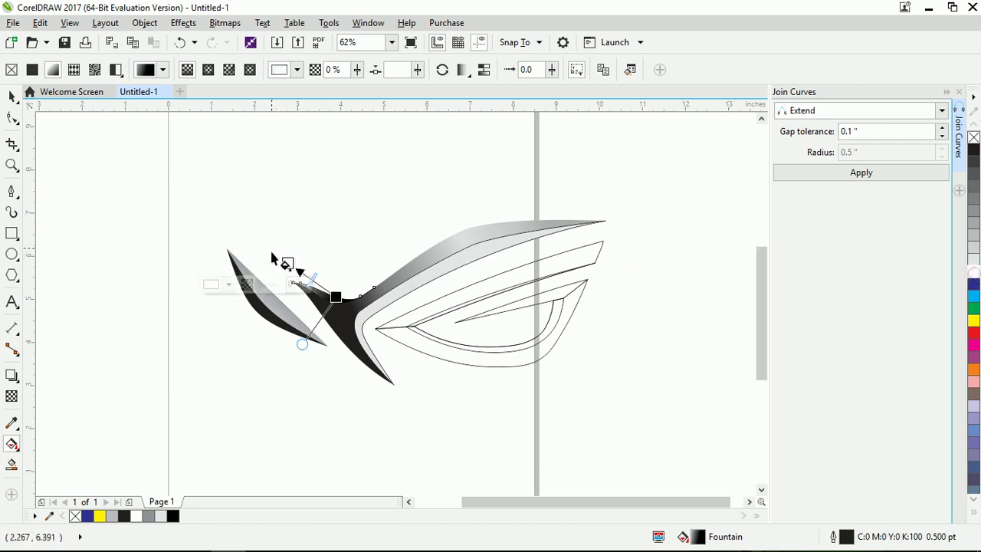
- Stretch the notch strip's gradient from the wing's inner bend to just beyond the strip's outer tip, and remove the strip's outline
left_click_drag(291, 265, 357, 313)
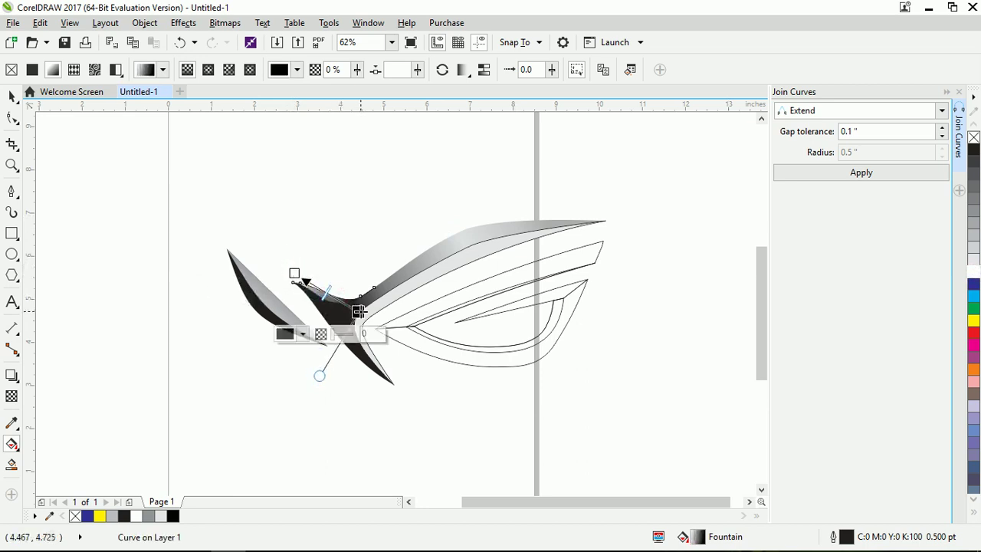
left_click(358, 307)
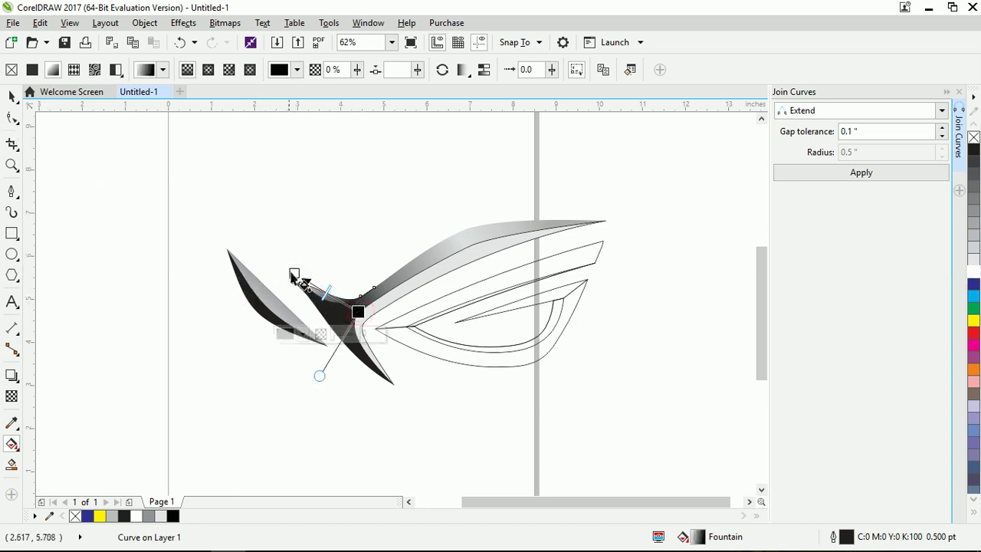
left_click_drag(293, 273, 278, 263)
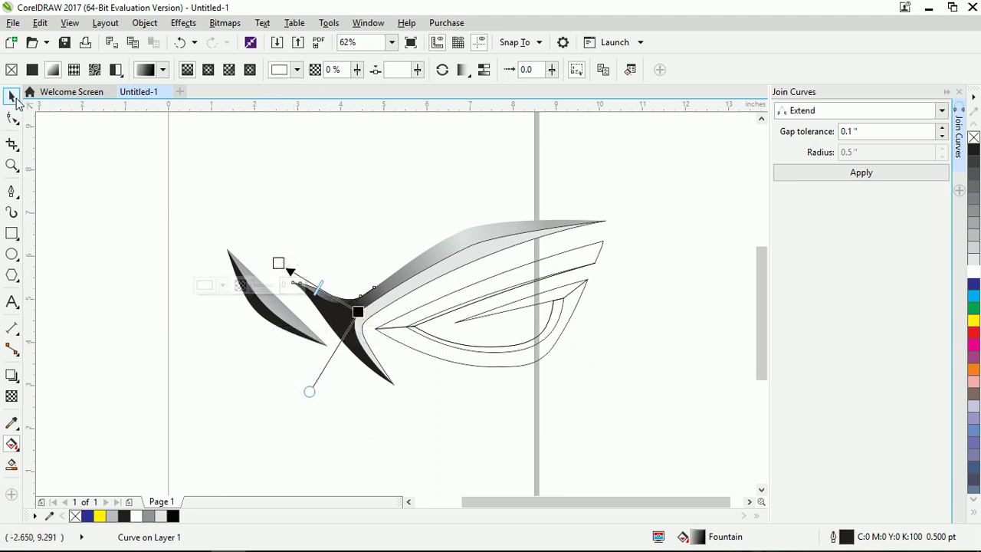
left_click(13, 96)
right_click(974, 138)
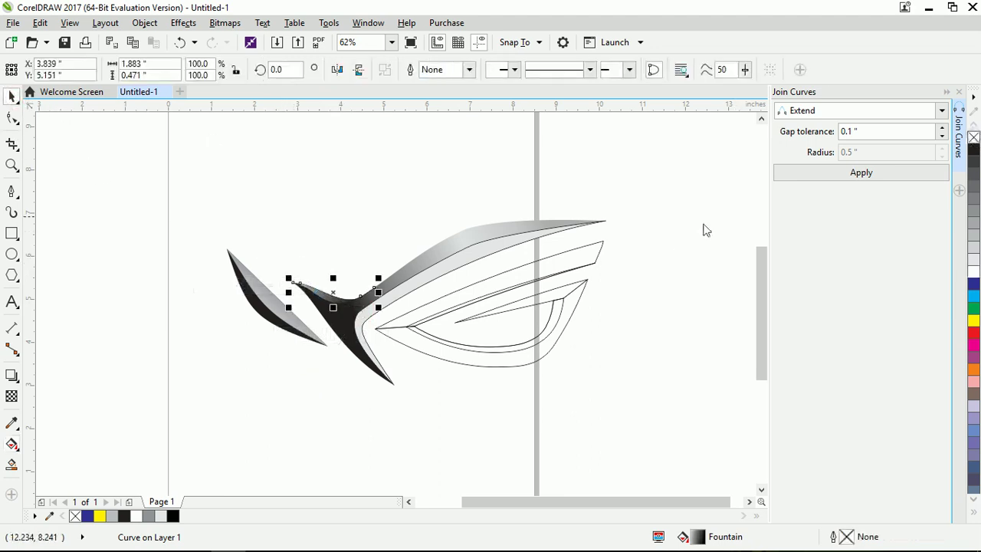
left_click(665, 264)
- Apply a linear fountain fill to the upper wing's long inner strip, running diagonally from above the wing down past its inner bend
left_click(449, 269)
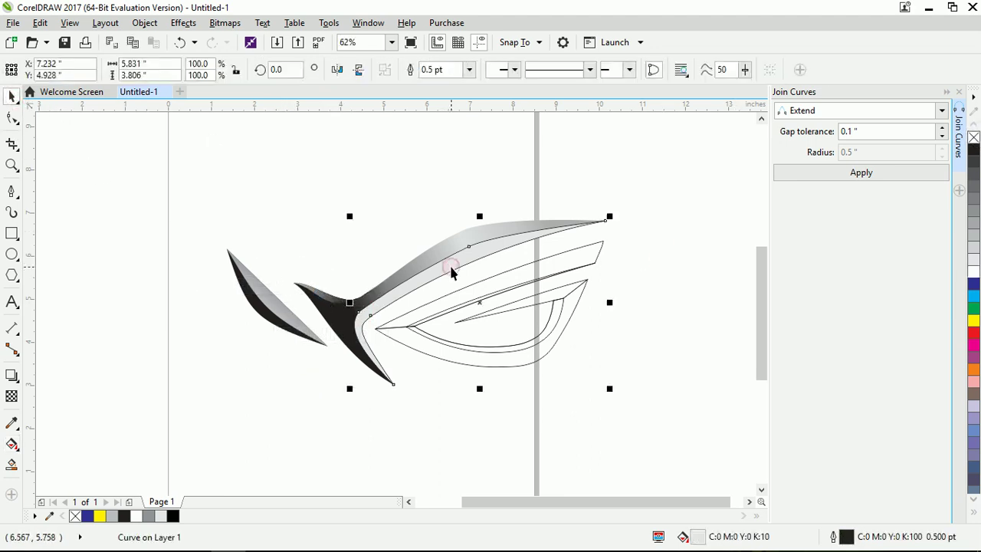
left_click(12, 445)
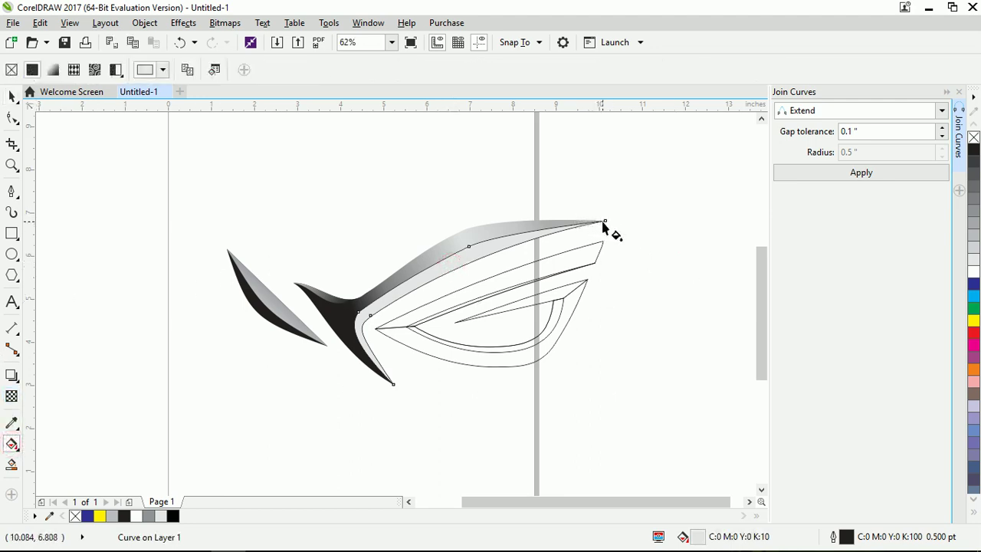
left_click_drag(597, 223, 331, 353)
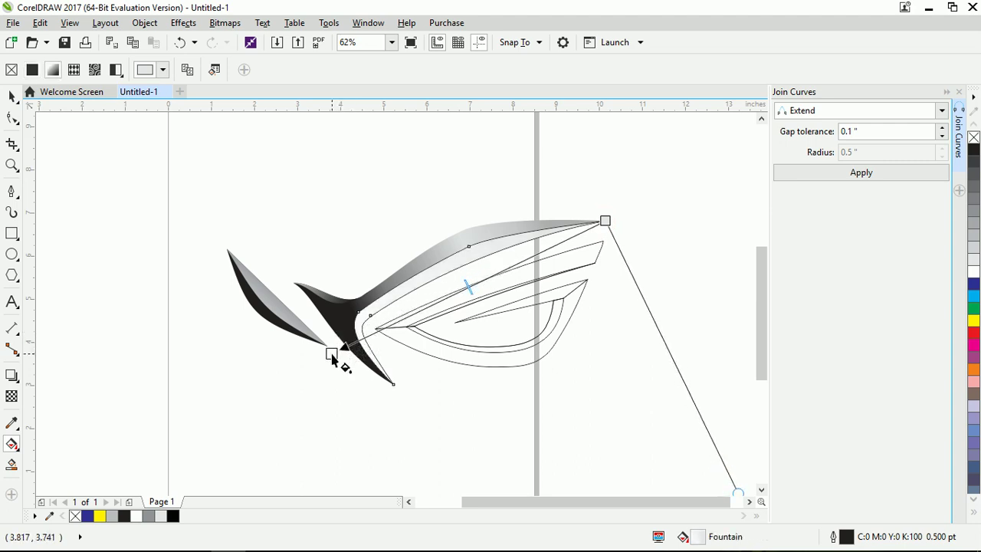
left_click_drag(605, 221, 460, 192)
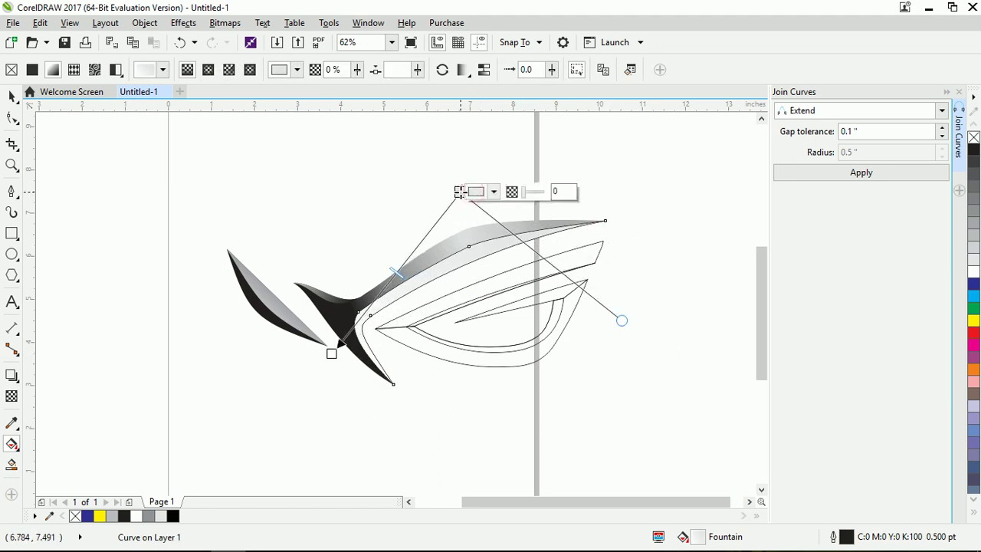
- Add a white middle color node at 58% to the long inner strip's fountain fill
double_click(698, 538)
mouse_move(508, 152)
left_mouse_down()
mouse_move(833, 263)
mouse_move(859, 131)
left_mouse_up()
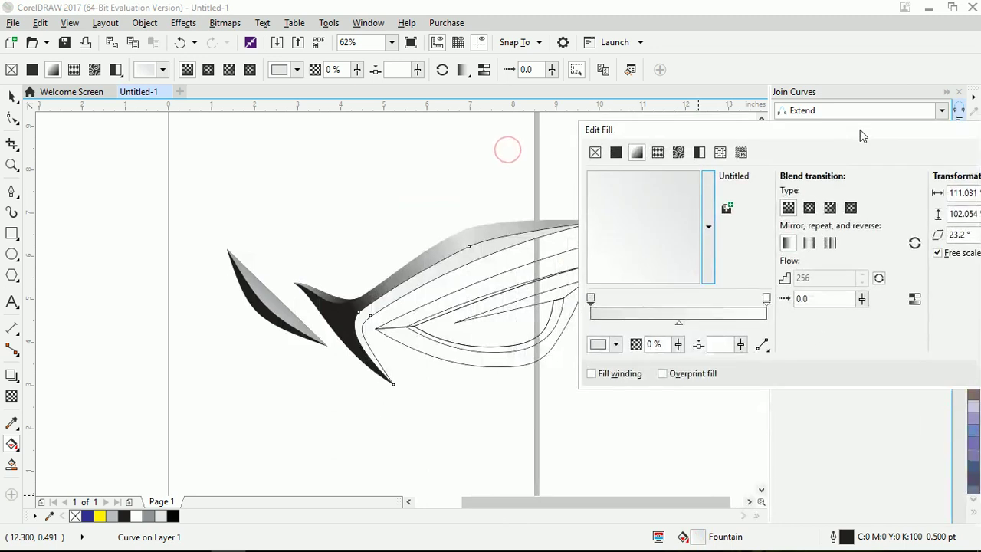
double_click(718, 314)
mouse_move(711, 302)
left_mouse_down()
mouse_move(683, 303)
mouse_move(696, 304)
left_mouse_up()
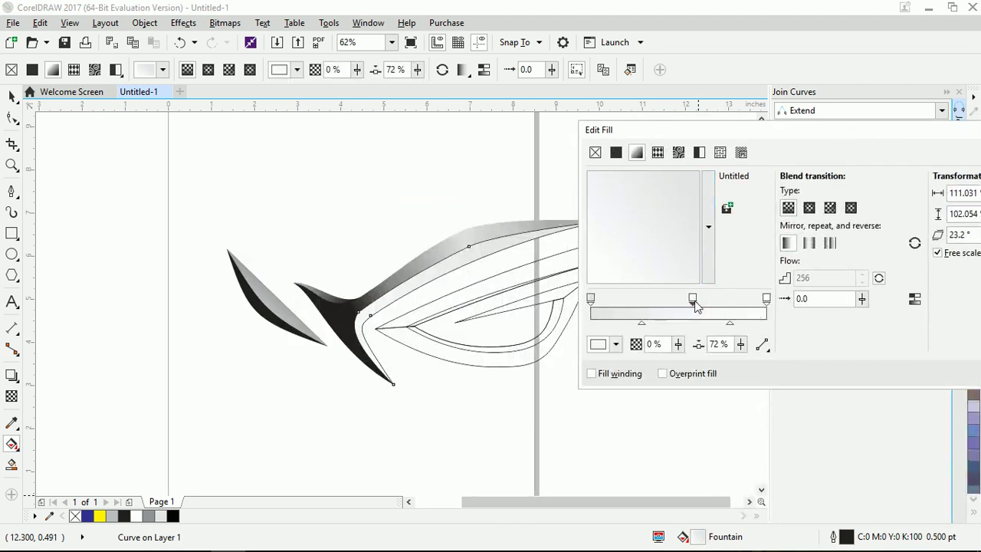
left_click(616, 345)
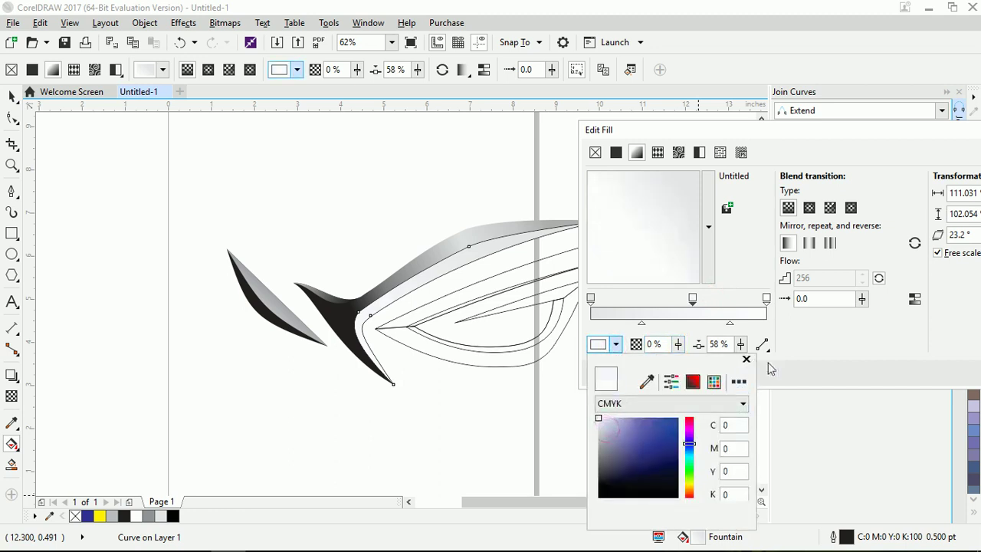
left_click(821, 337)
- Set both the end and start nodes of the long inner strip's fountain fill to black
left_click(766, 298)
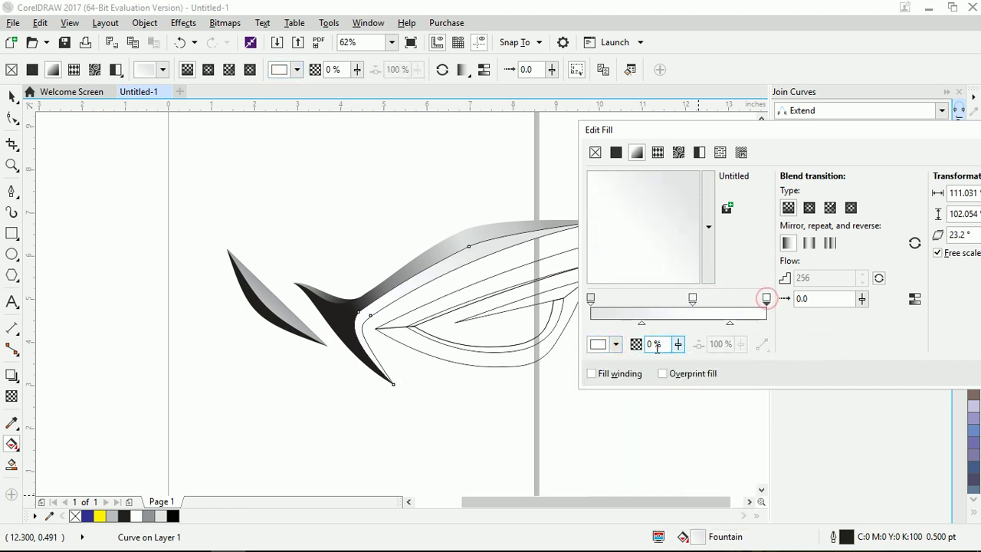
left_click(616, 345)
left_click_drag(626, 435, 589, 516)
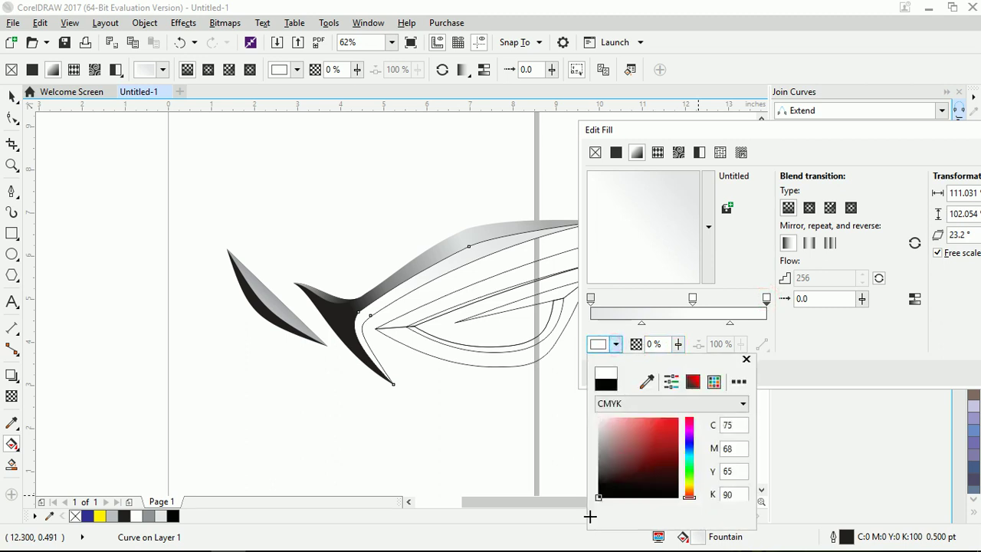
left_click(805, 335)
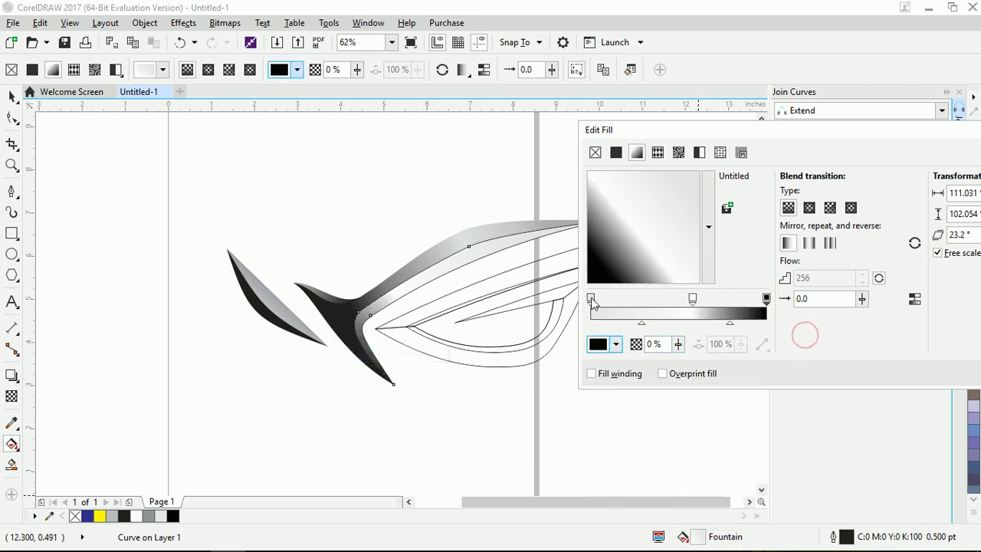
left_click(590, 298)
left_click(616, 345)
left_click_drag(607, 424, 585, 528)
left_click(814, 341)
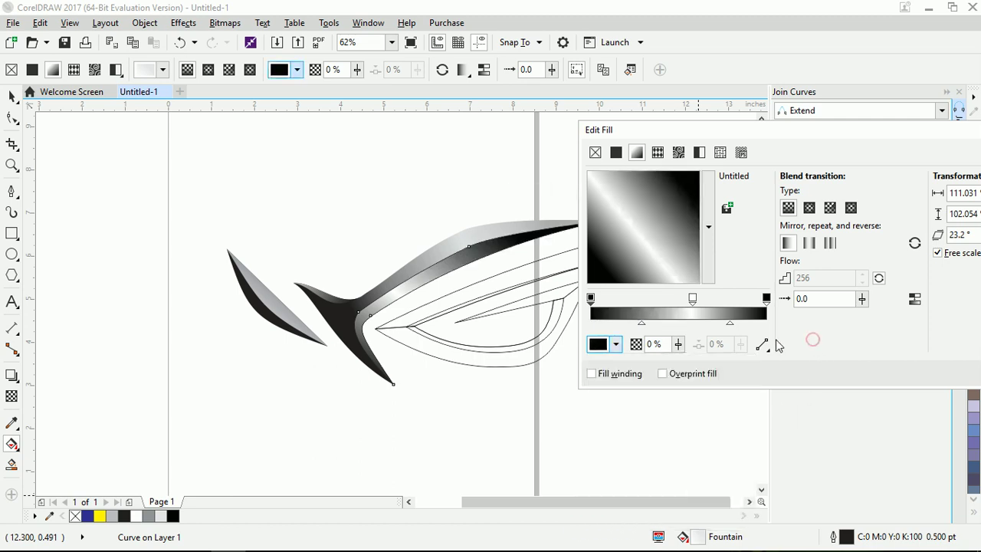
- Move the inner strip's white node to 78%, shift the first blend midpoint toward it, and set the second midpoint to 37%
left_click_drag(694, 298, 728, 301)
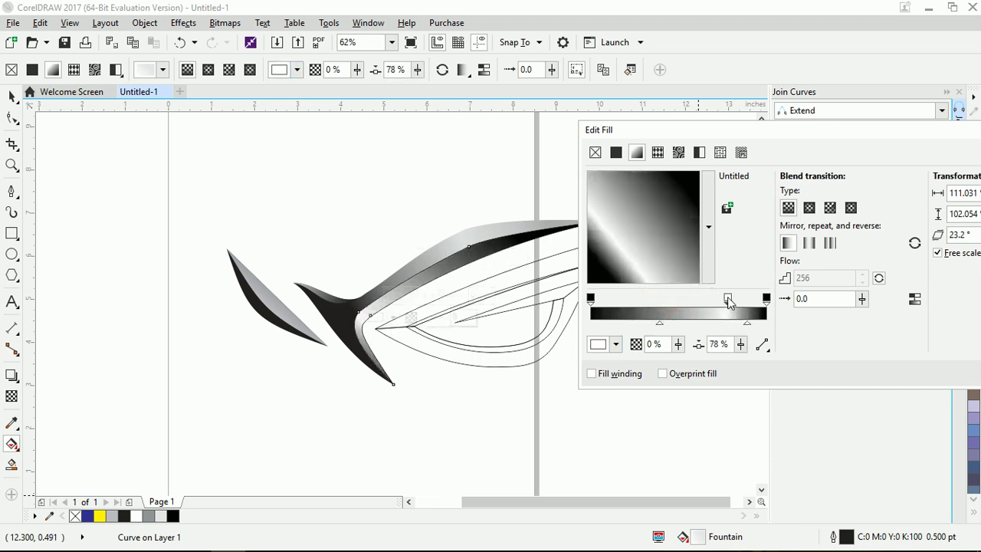
left_click_drag(660, 320, 679, 324)
mouse_move(747, 325)
left_mouse_down()
mouse_move(731, 324)
mouse_move(742, 326)
left_mouse_up()
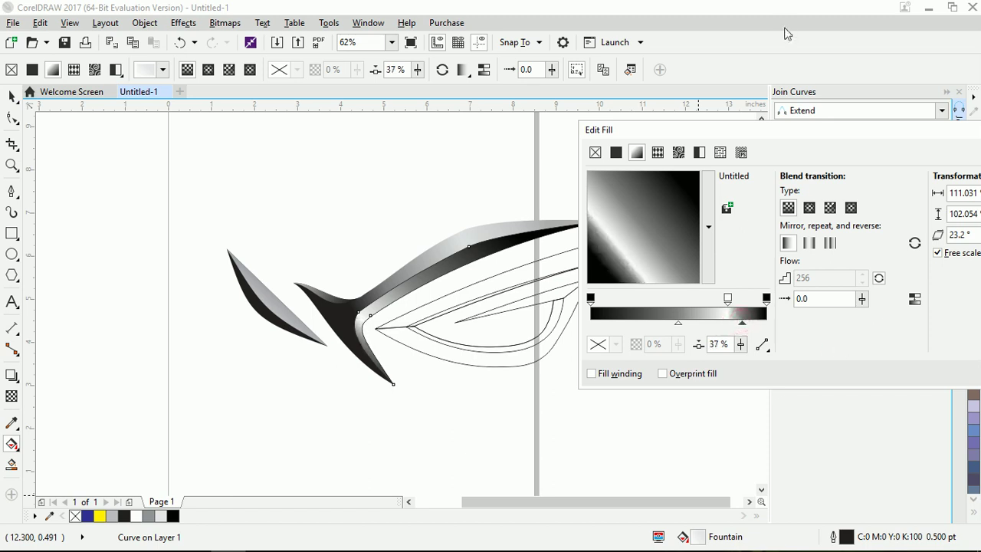
left_click_drag(824, 136, 762, 136)
left_click(947, 365)
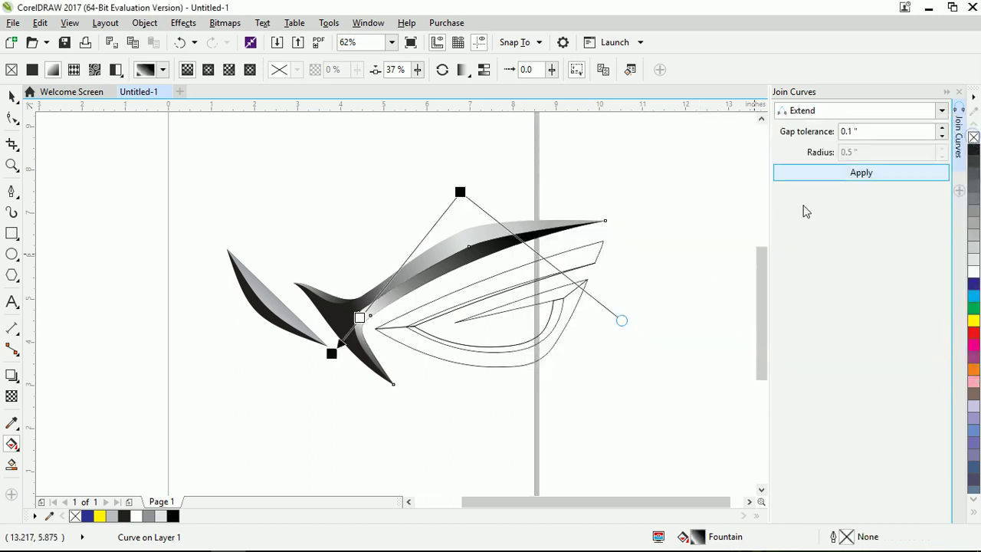
- Remove the outline from the upper wing's long inner strip
left_click(674, 268)
left_click(11, 96)
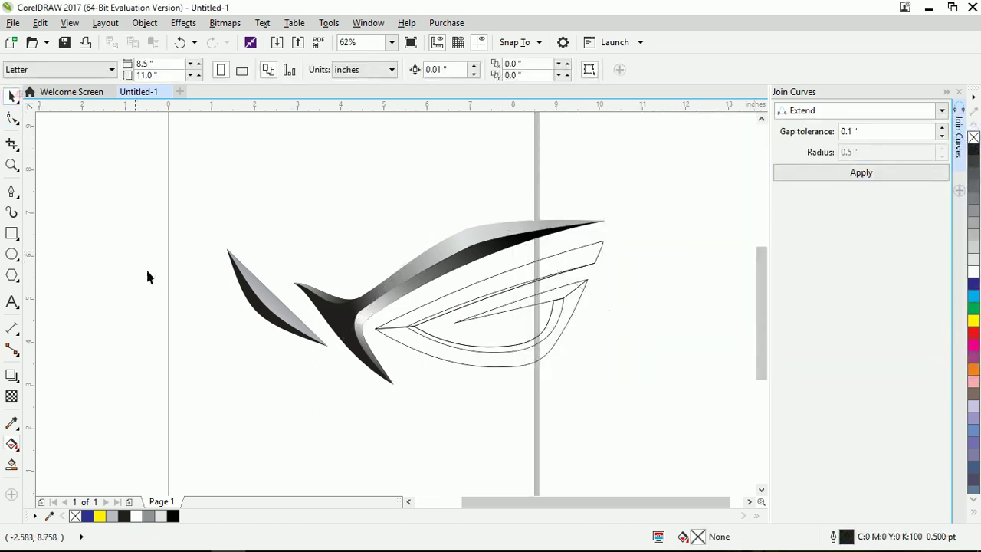
left_click(150, 279)
- Fill the long thin strip below the upper wing with red and remove its outline
left_click(461, 308)
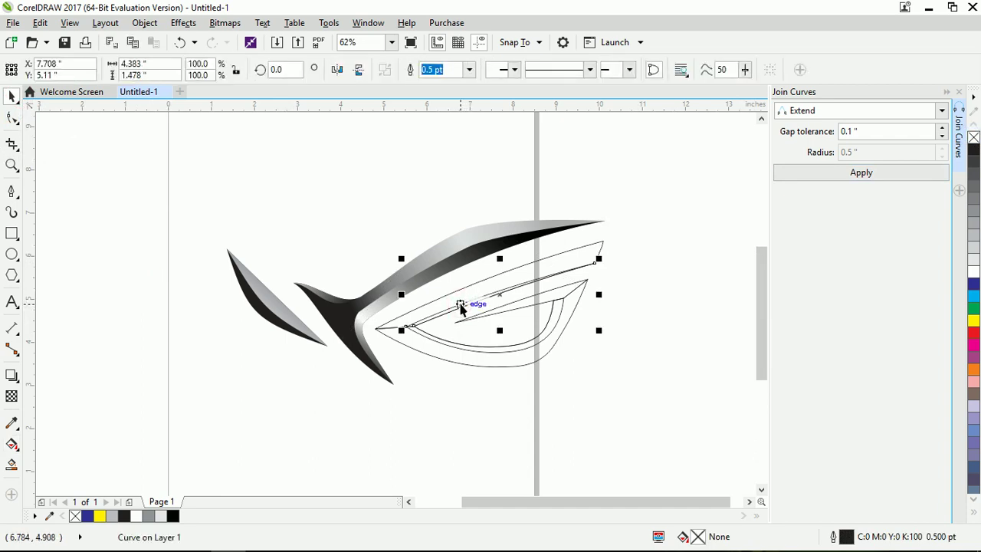
left_click(13, 445)
left_click(411, 327)
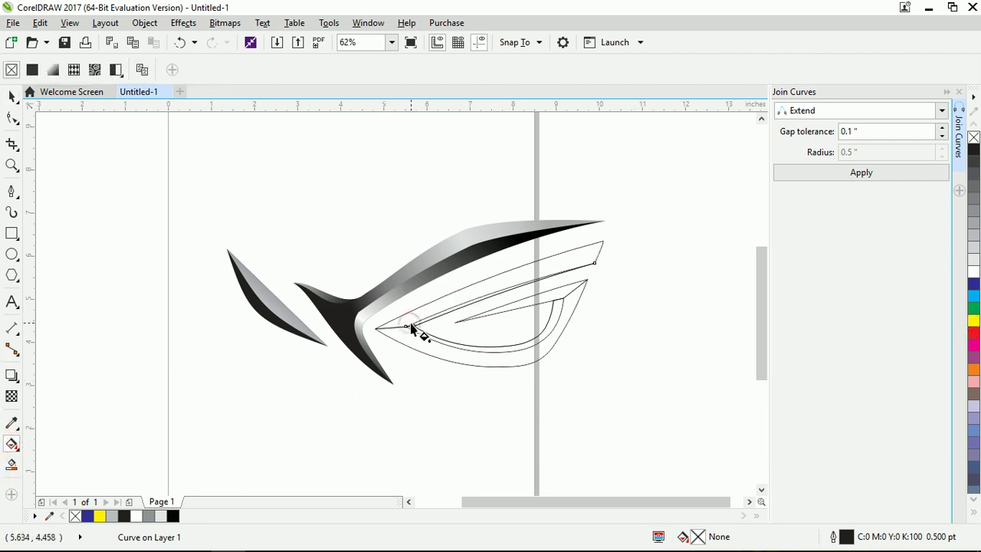
left_click(17, 102)
left_click(973, 332)
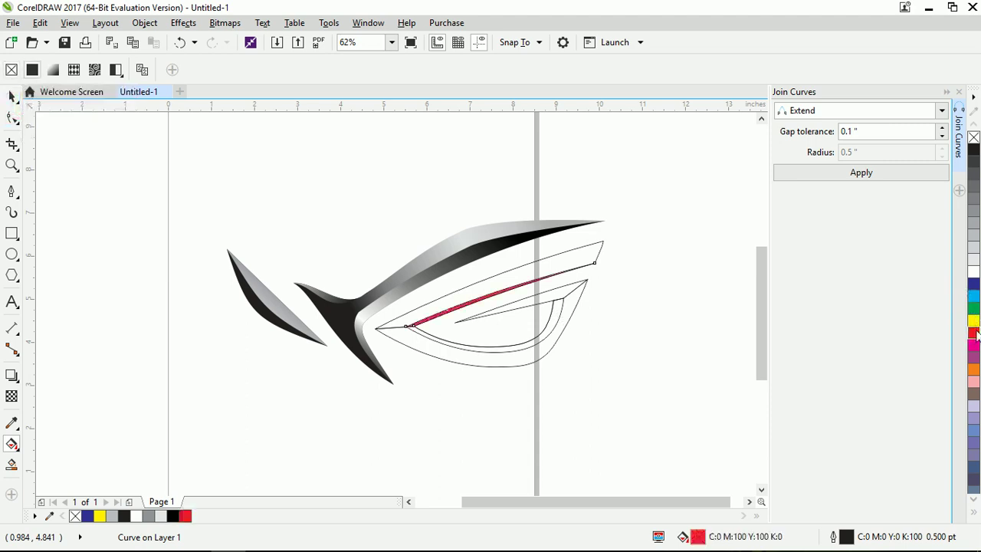
right_click(973, 136)
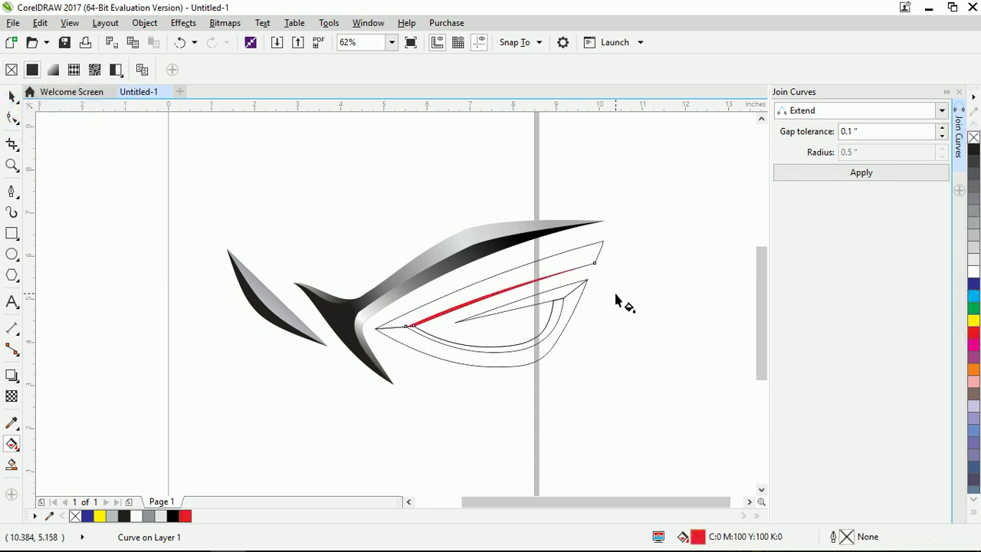
- Fill the narrow triangular piece above the lower curves with solid red
left_click(547, 301)
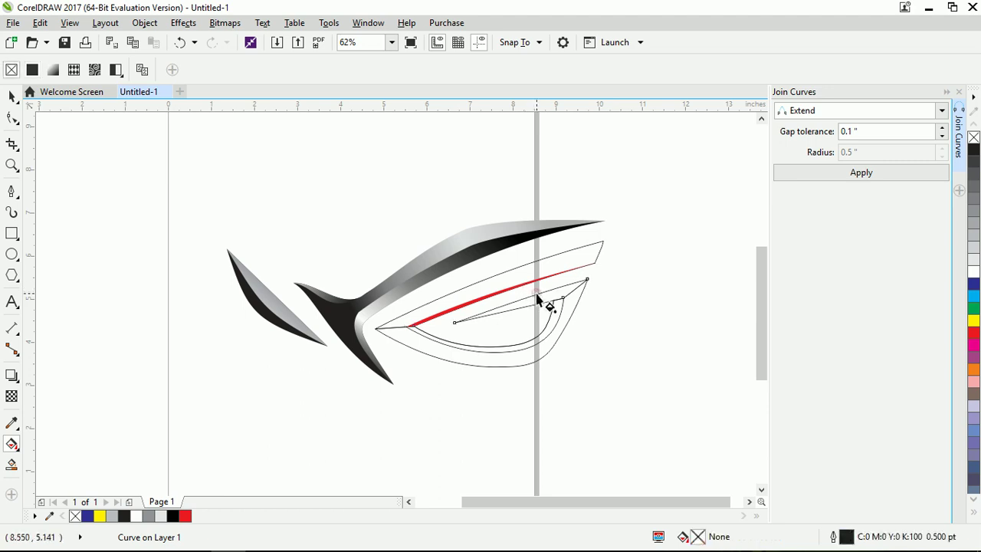
left_click(973, 332)
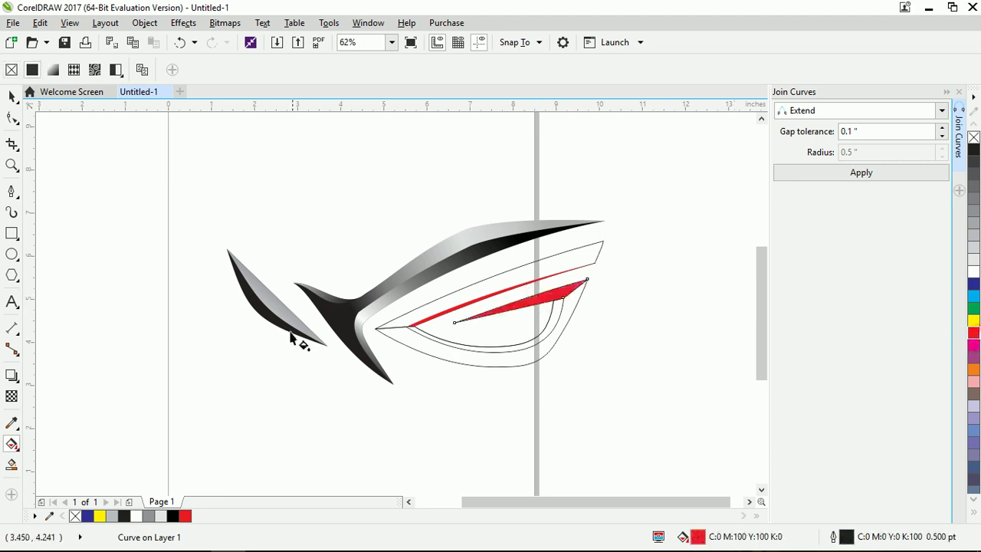
left_click(598, 311)
- Apply a black-to-white linear fountain fill along the wide strip above the thin red one
left_click(587, 245)
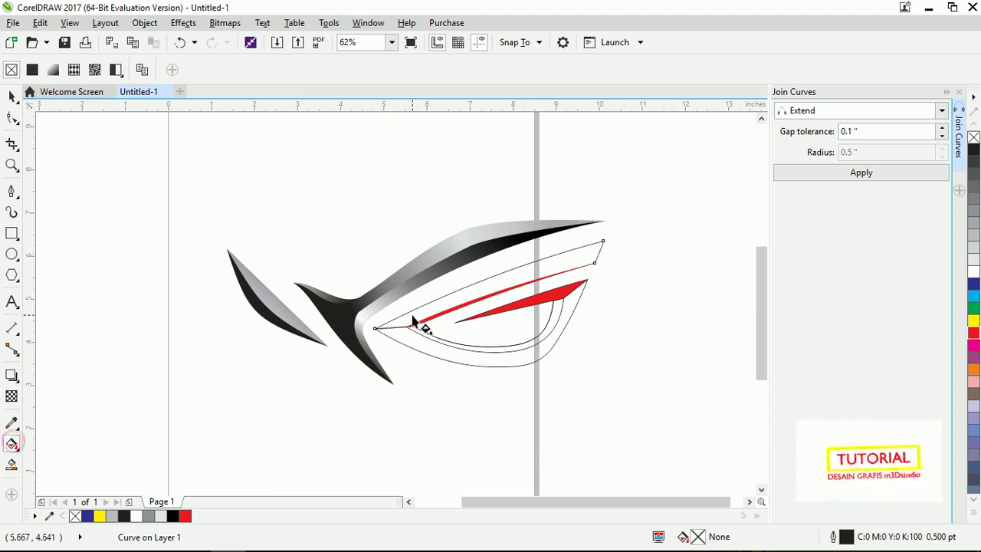
left_click_drag(411, 314, 573, 258)
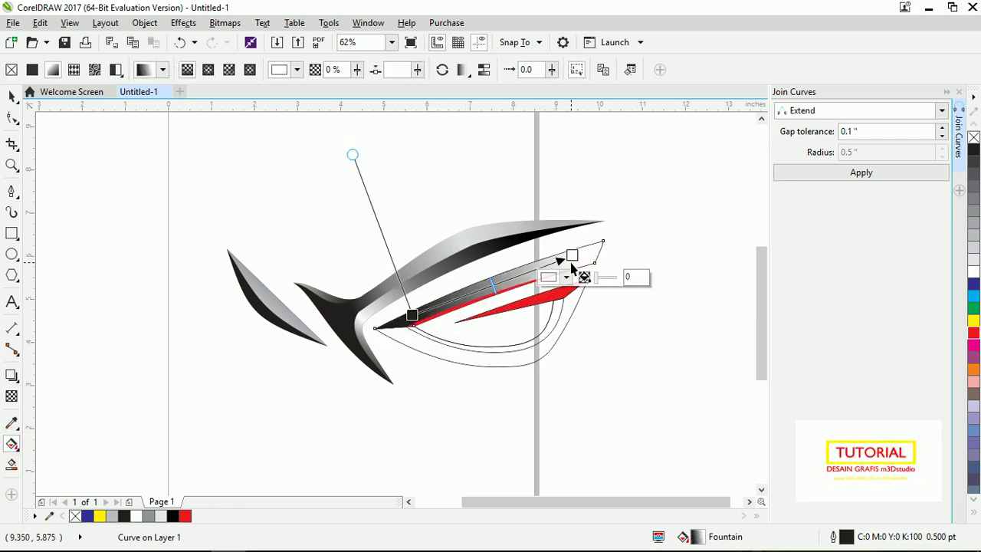
left_click(413, 314)
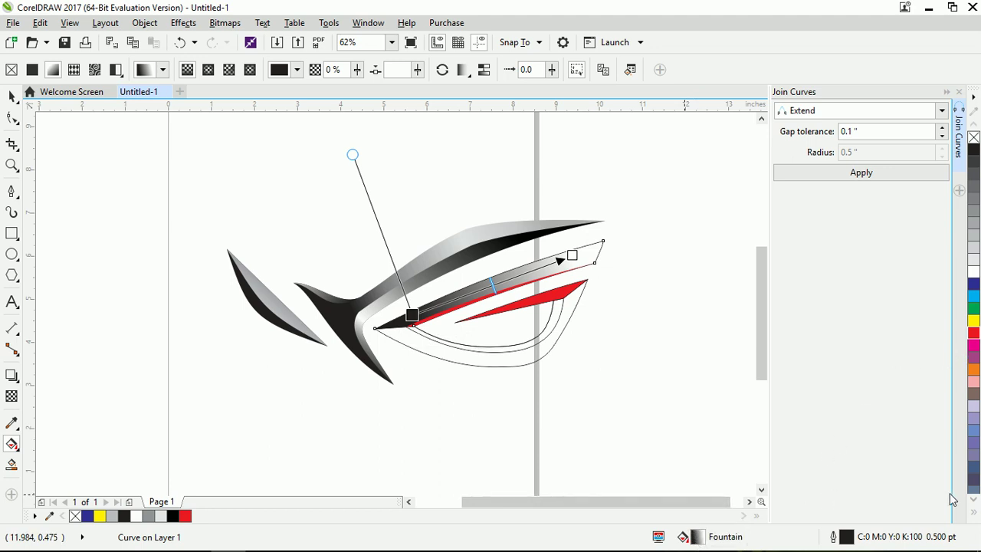
left_click(972, 516)
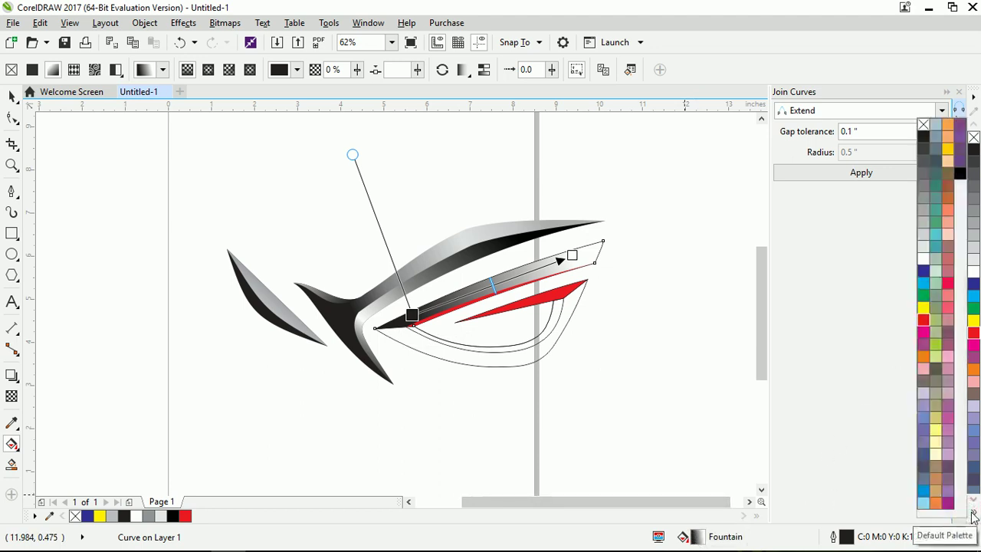
- Edit the wide strip's fountain fill and set its start node to a slightly lightened red sampled from the triangular piece
double_click(698, 537)
mouse_move(567, 150)
left_mouse_down()
mouse_move(371, 12)
mouse_move(339, 14)
mouse_move(351, 17)
left_mouse_up()
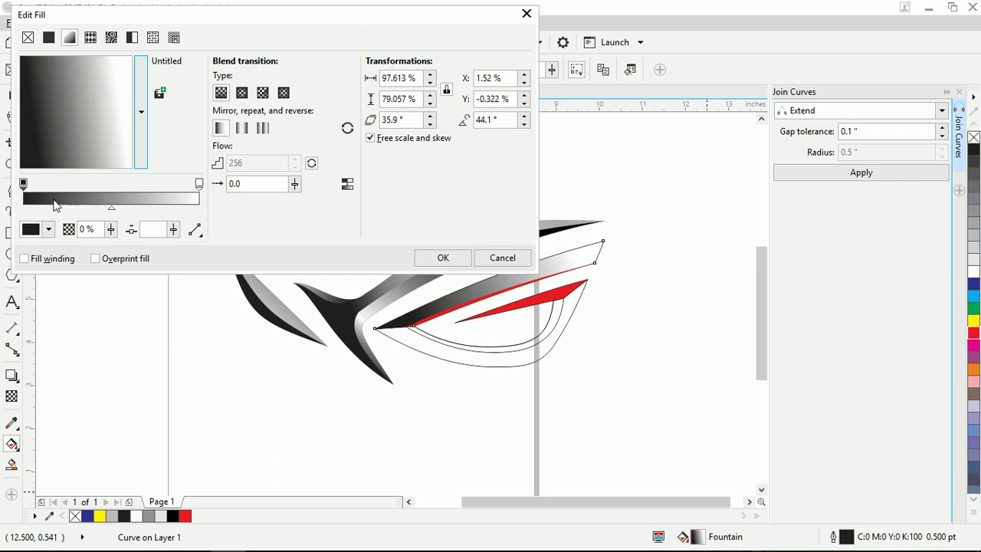
left_click(23, 183)
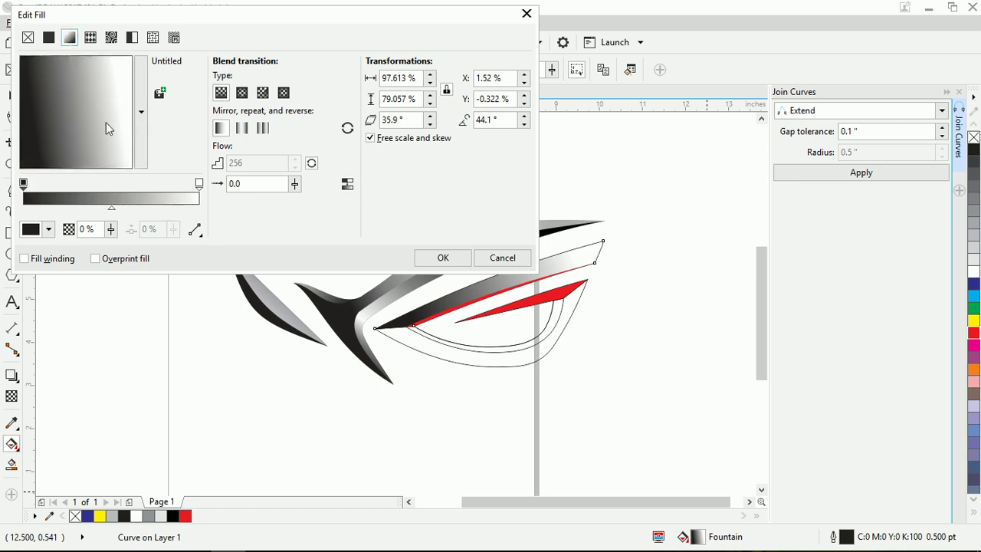
left_click(51, 231)
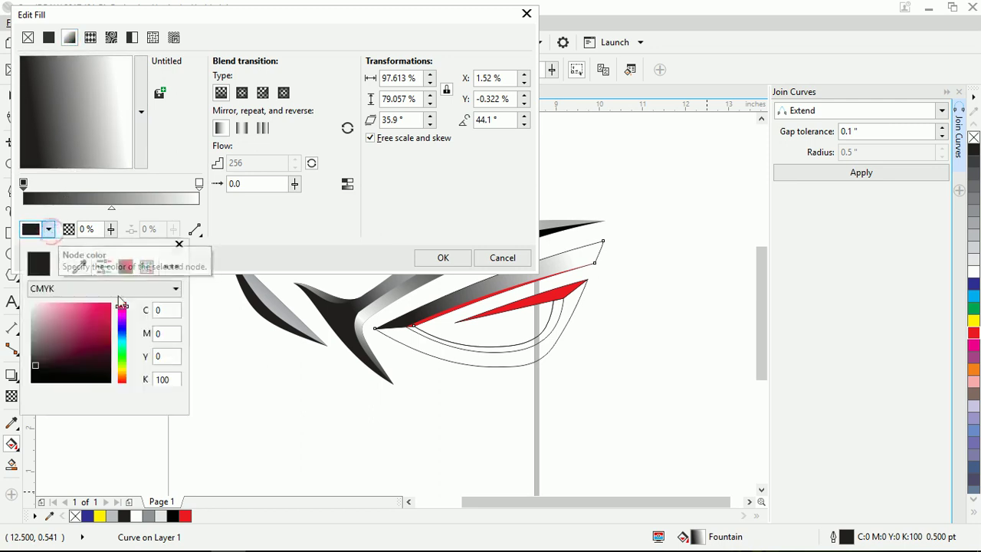
left_click(79, 266)
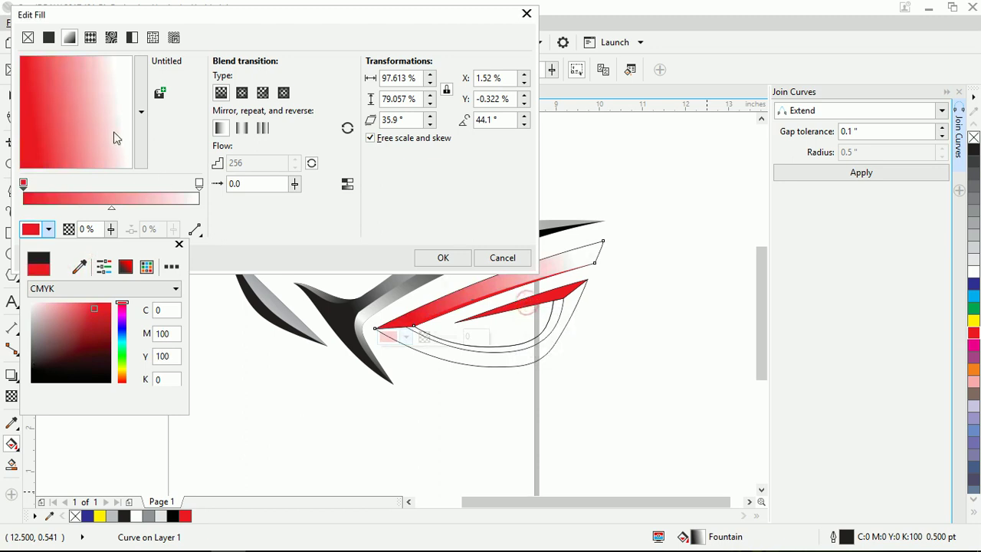
left_click(49, 230)
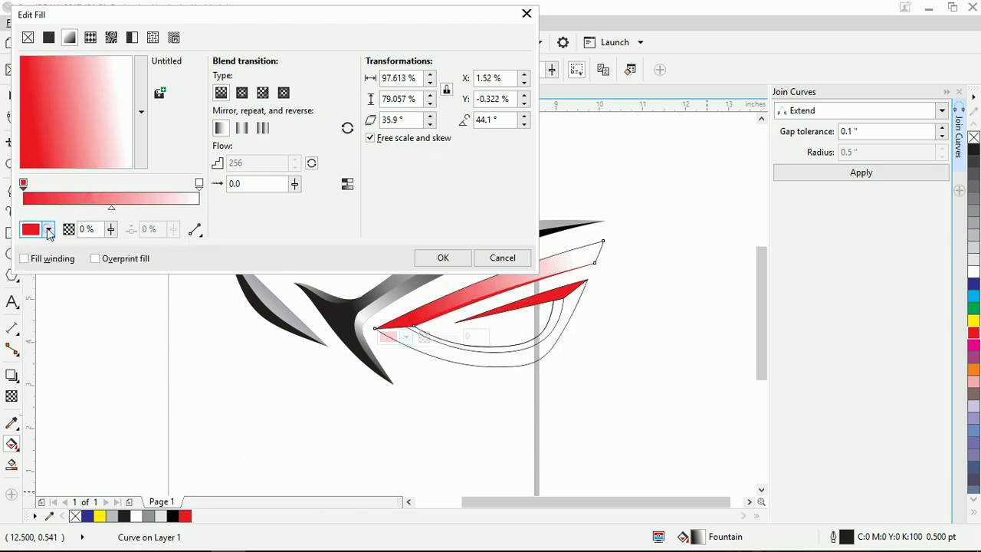
left_click(49, 230)
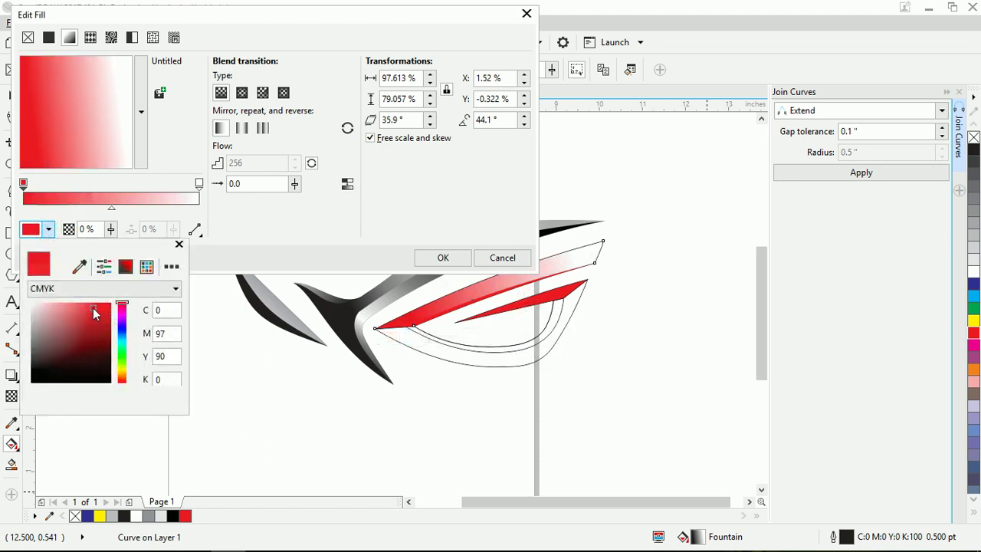
left_click_drag(94, 313, 78, 307)
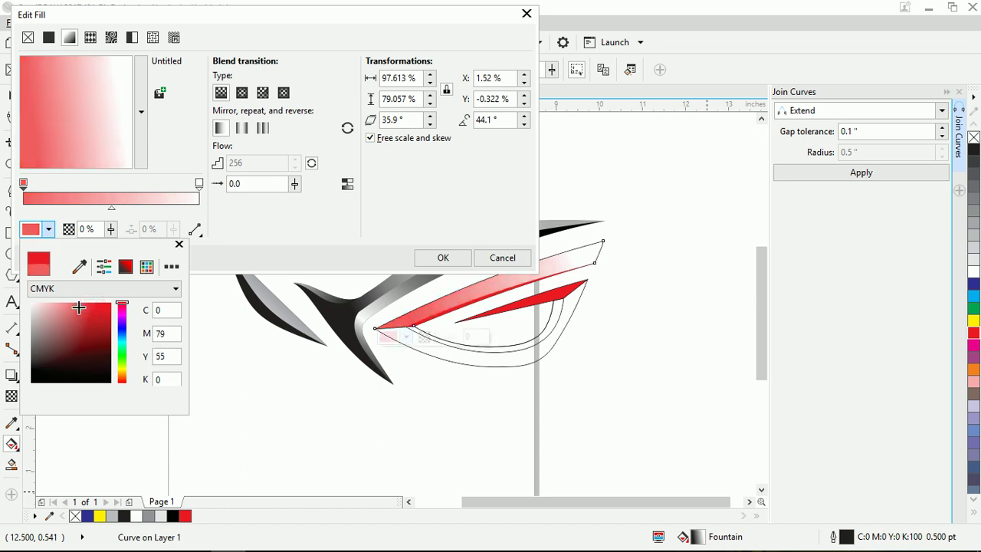
left_click(234, 219)
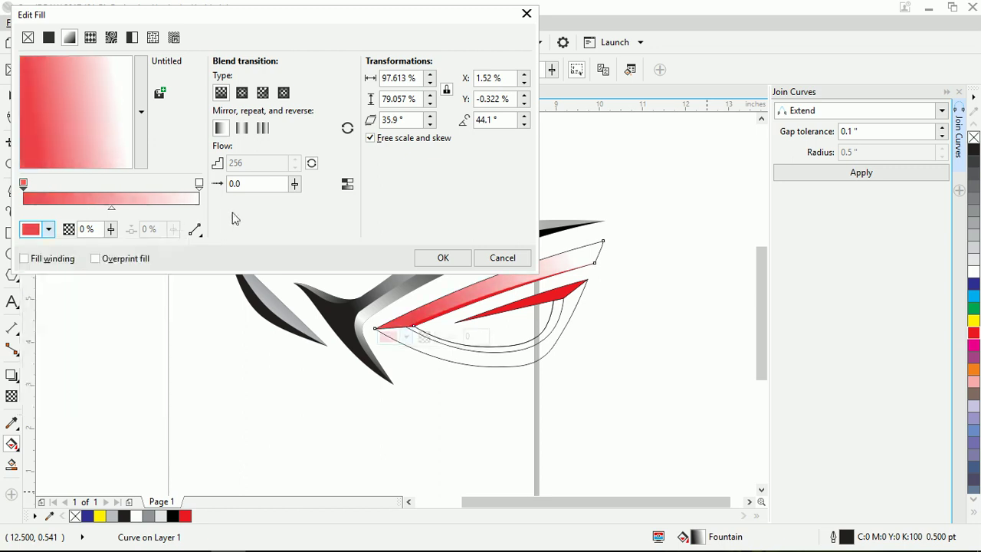
- Add a pale red middle node and set the end node to #EF4249 sampled from the start node
double_click(152, 197)
left_click(199, 183)
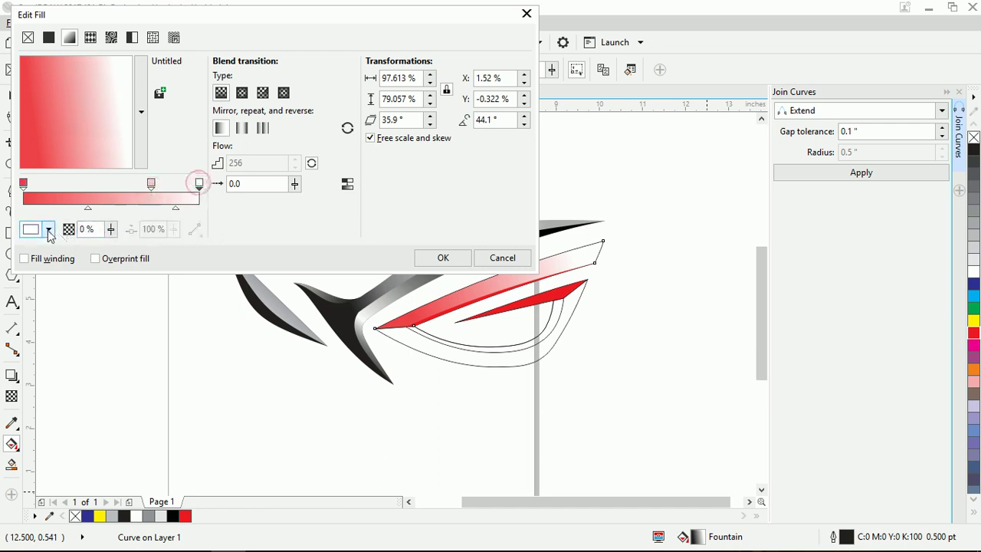
left_click(48, 231)
left_click(80, 265)
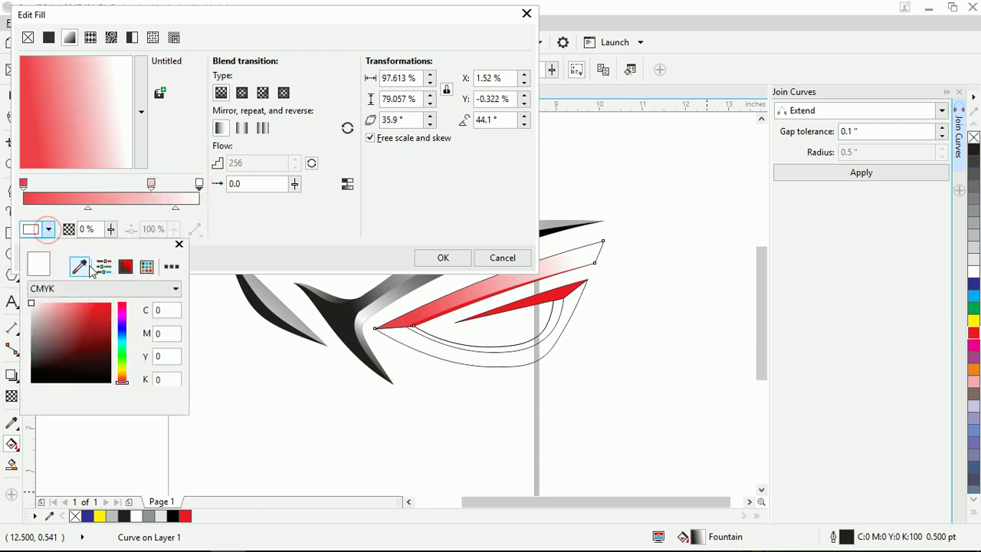
left_click(23, 182)
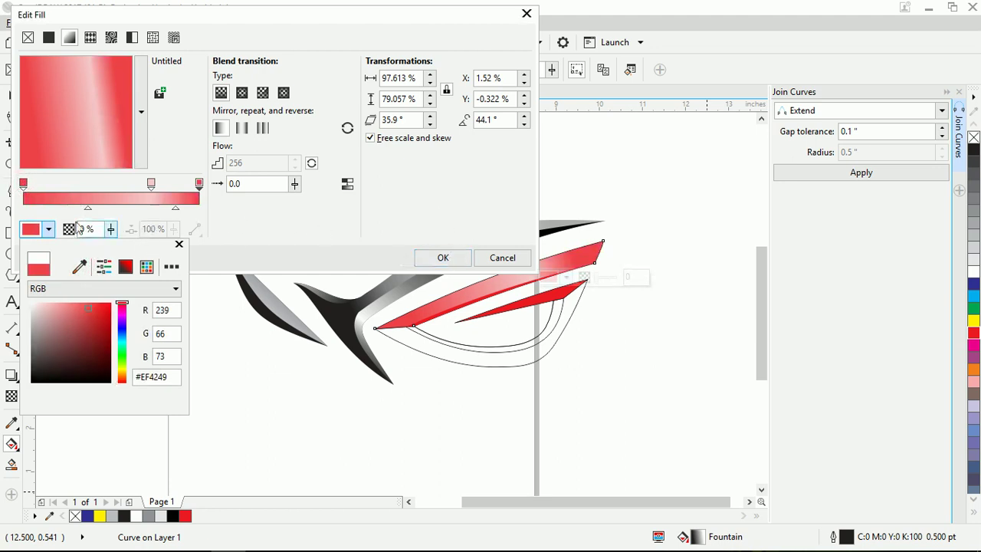
left_click(107, 127)
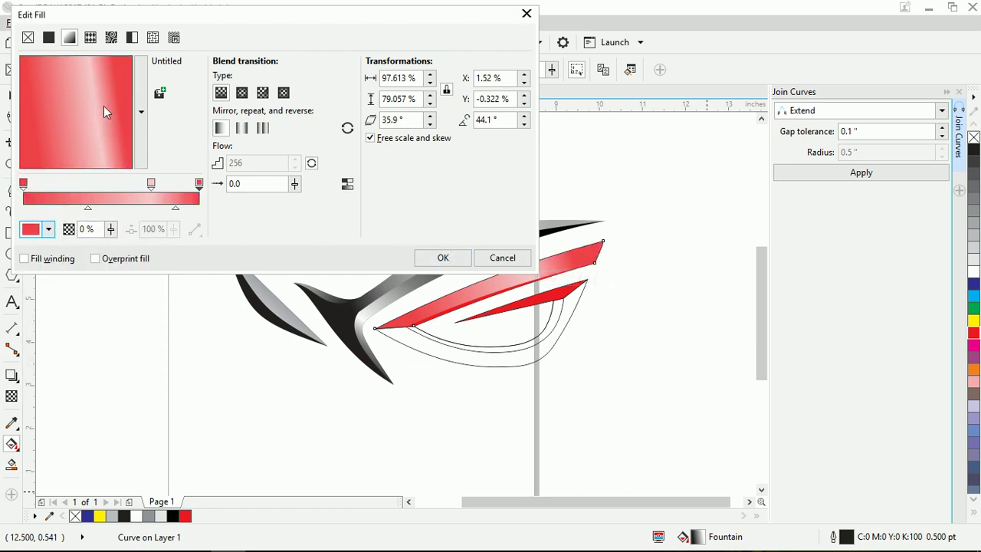
- Try the middle node at 82% with the fill rotated to 346.7°
left_click_drag(151, 183, 175, 177)
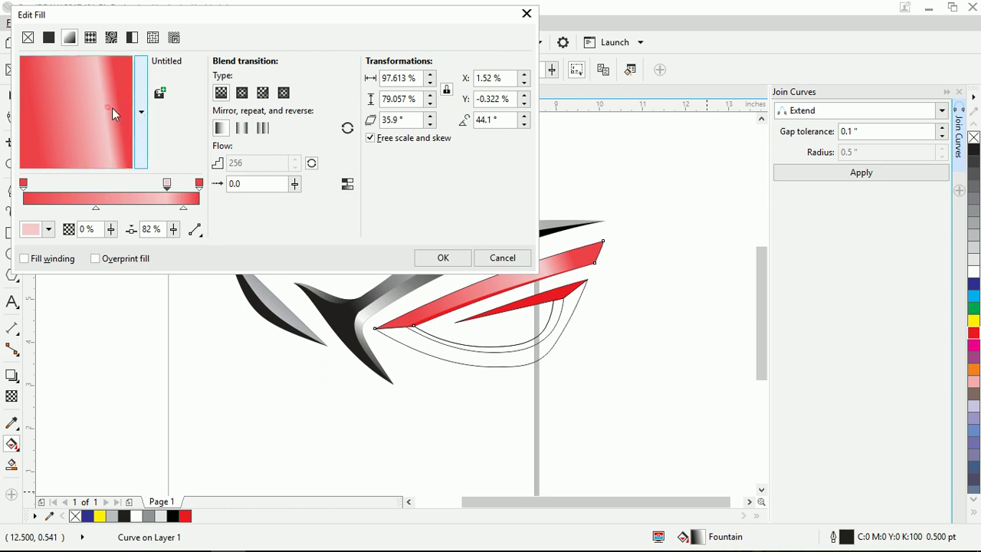
left_click(242, 91)
left_click(166, 16)
left_click_drag(180, 29, 181, 29)
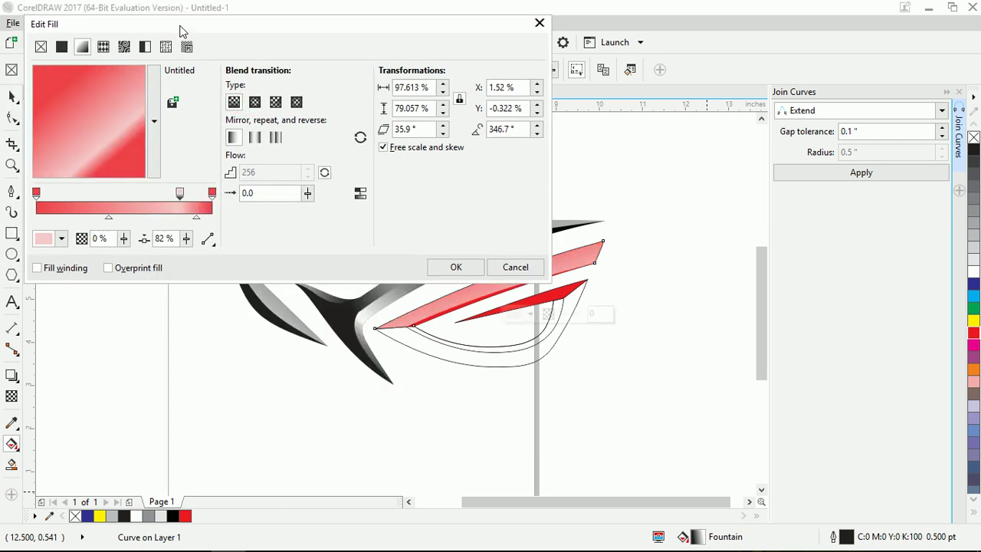
- Try an elliptical fountain fill with its center at X 46%, Y -43%, and return to the linear type
left_click(255, 102)
left_click_drag(98, 124, 136, 156)
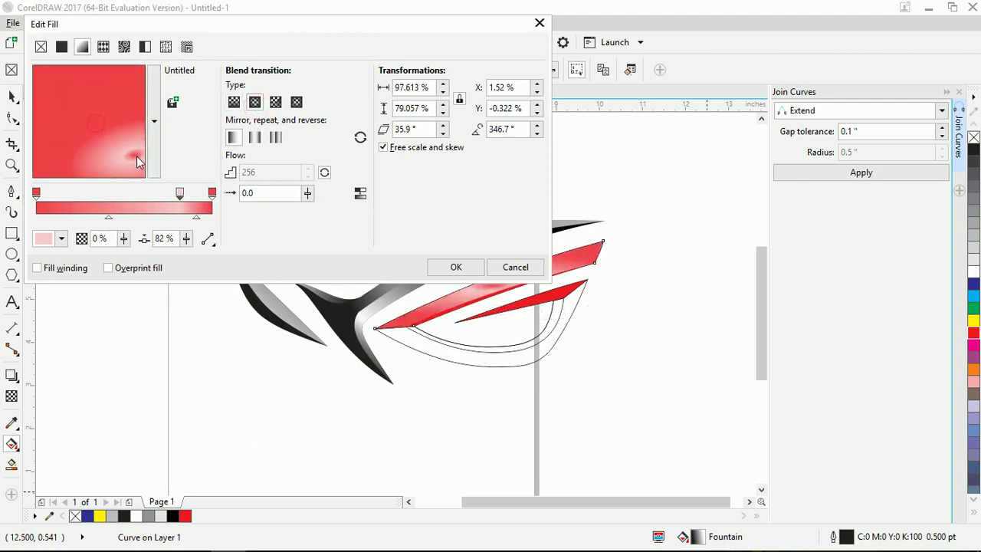
left_click(233, 102)
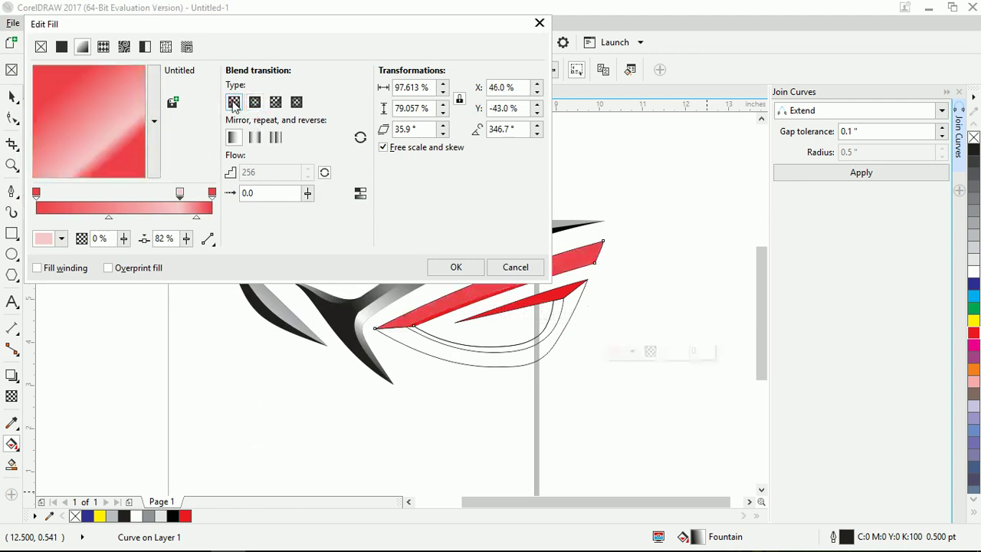
- Move the pale middle node to 58% and rotate the wide strip's linear fill to 45.7°
left_click_drag(119, 116, 113, 96)
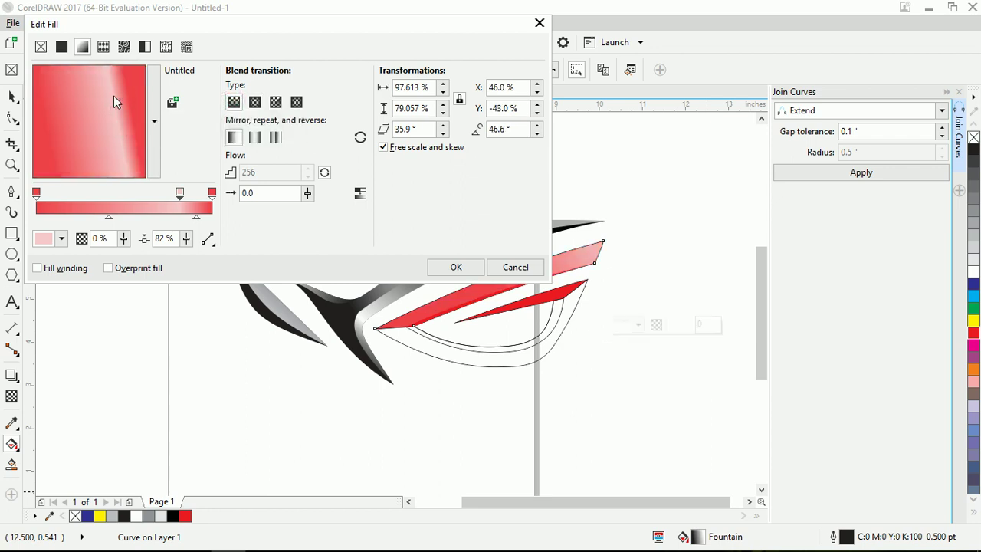
left_click_drag(179, 192, 137, 193)
left_click_drag(297, 28, 258, 19)
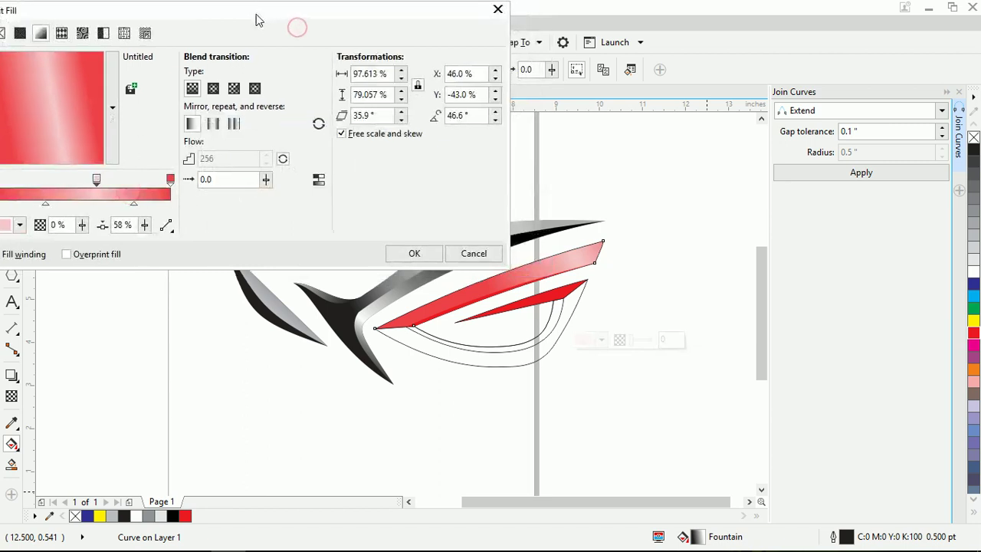
left_click_drag(80, 84, 36, 164)
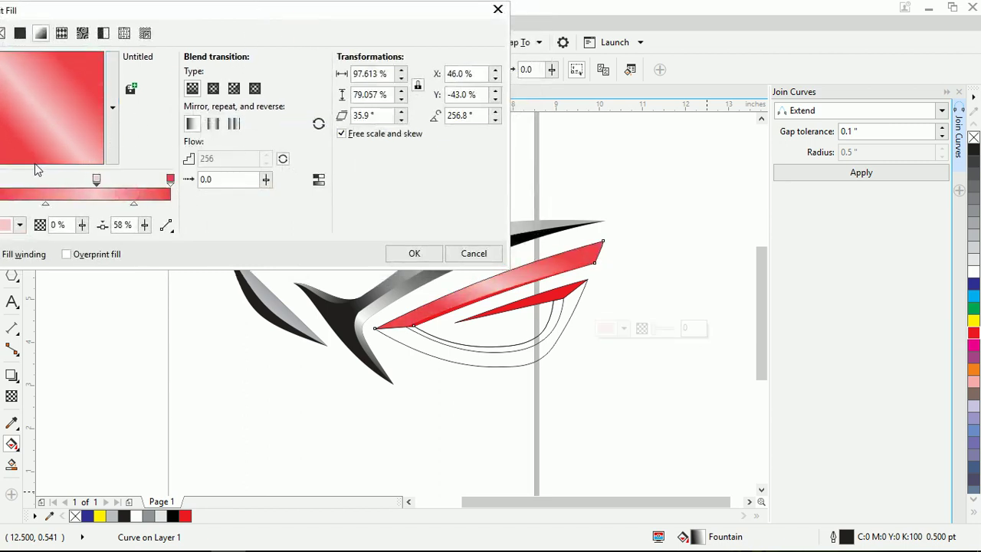
left_click_drag(55, 131, 75, 79)
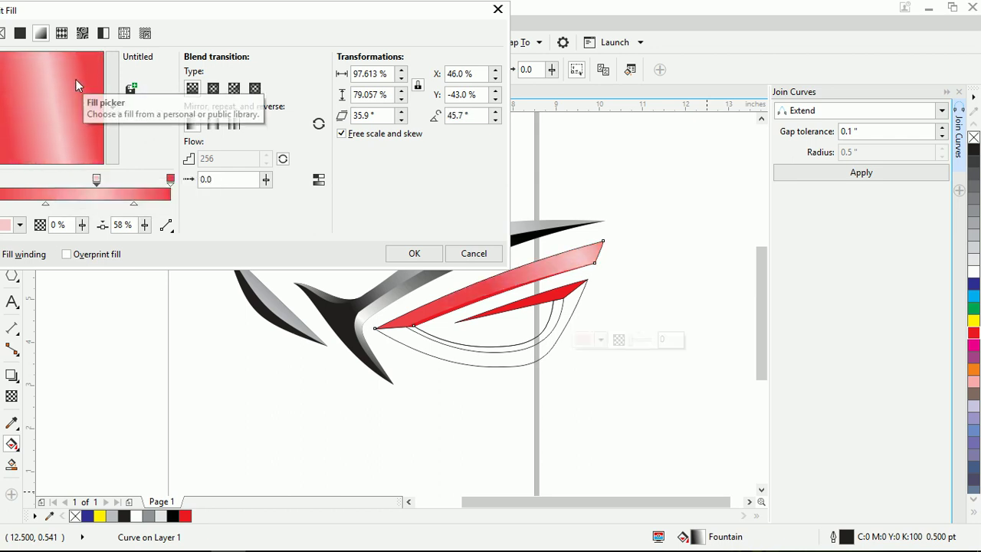
- Shift the pale node toward the start, set the blend midpoints to 38% and 72%, and remove the wide strip's outline
mouse_move(96, 179)
left_mouse_down()
mouse_move(88, 182)
mouse_move(148, 204)
left_mouse_up()
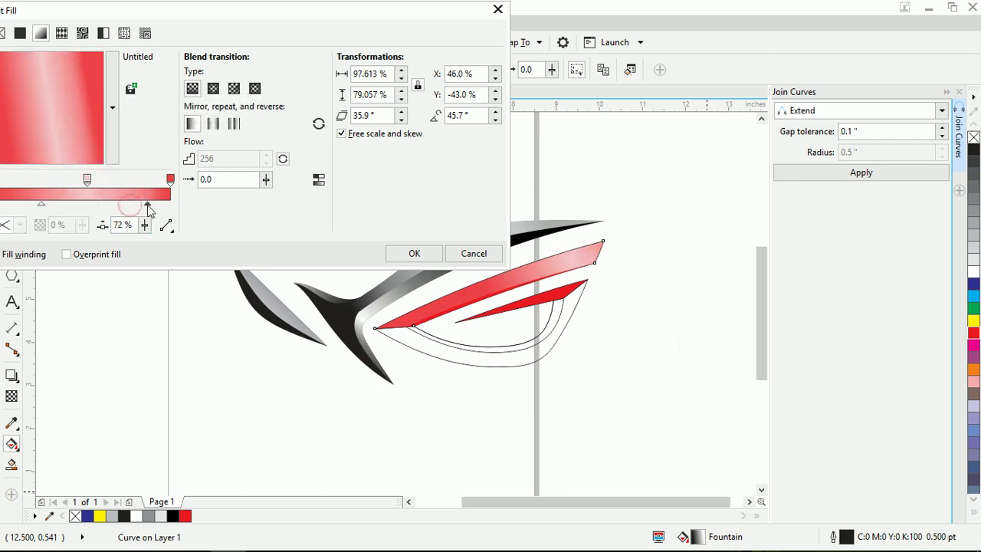
left_click_drag(43, 206, 32, 205)
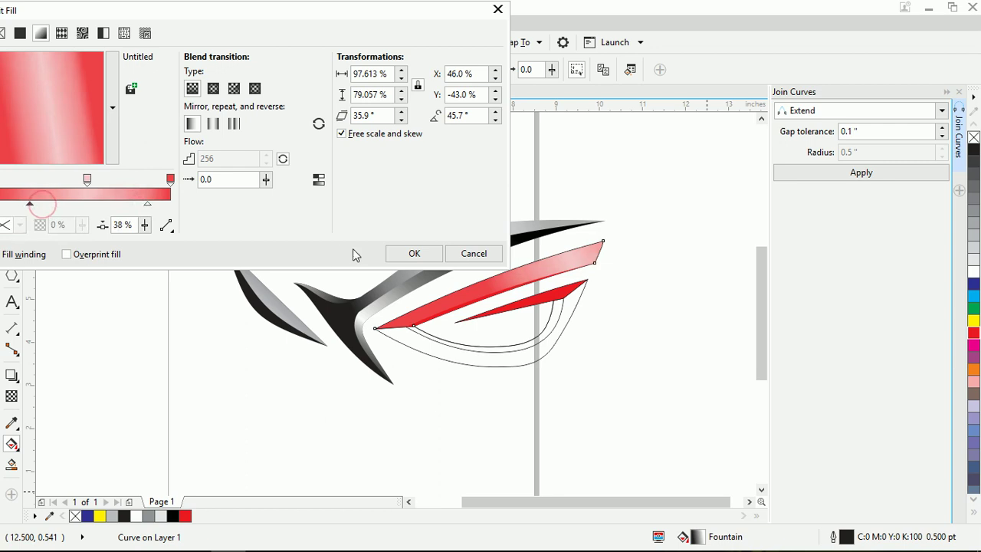
left_click(412, 254)
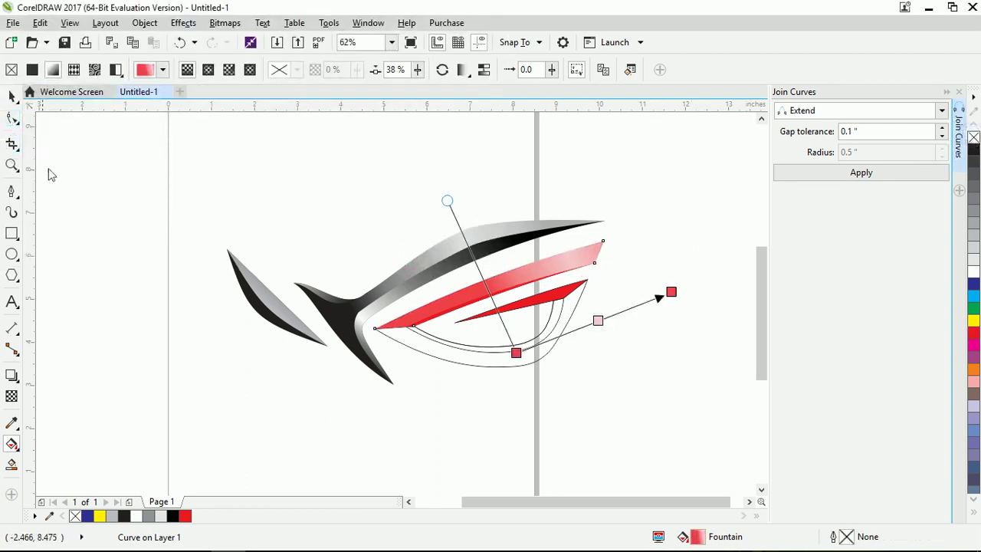
left_click(130, 284)
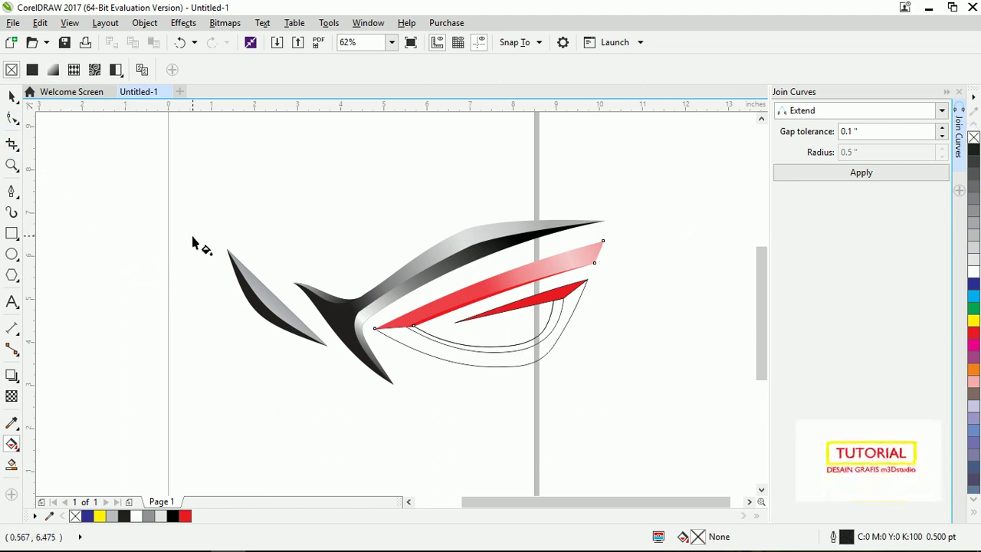
- Fill the large lower crescent with red (M 100, Y 100) and remove its outline
left_click(462, 370)
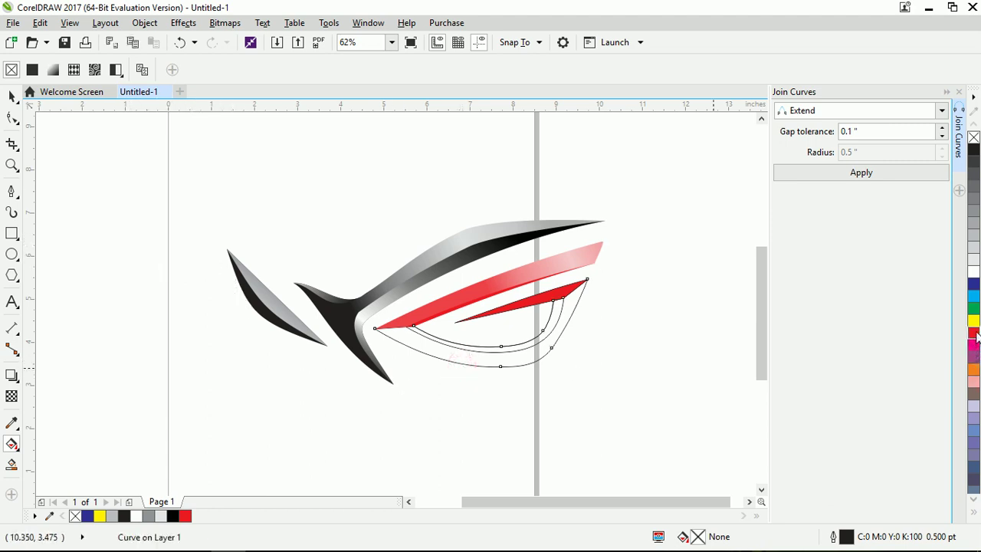
left_click(973, 332)
left_click(12, 95)
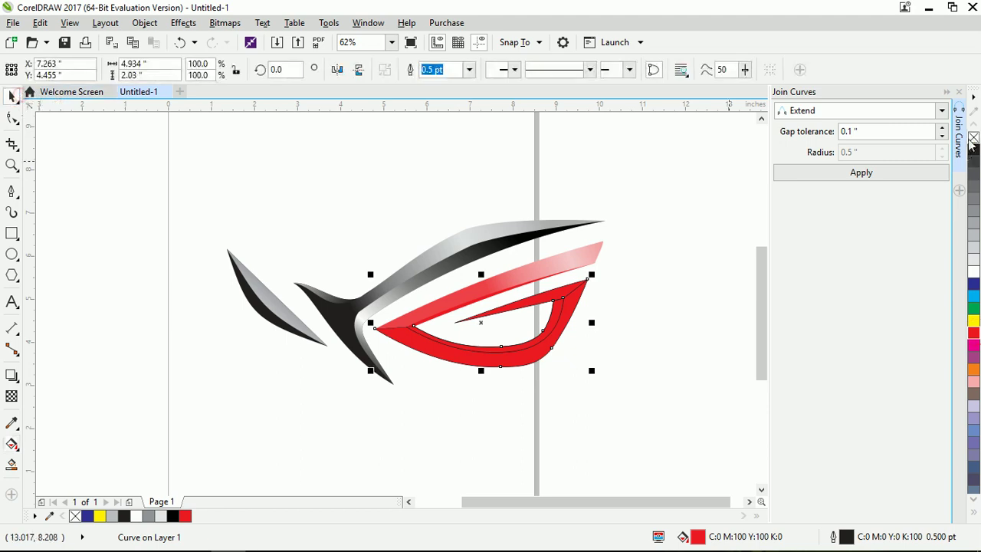
right_click(973, 138)
left_click(628, 329)
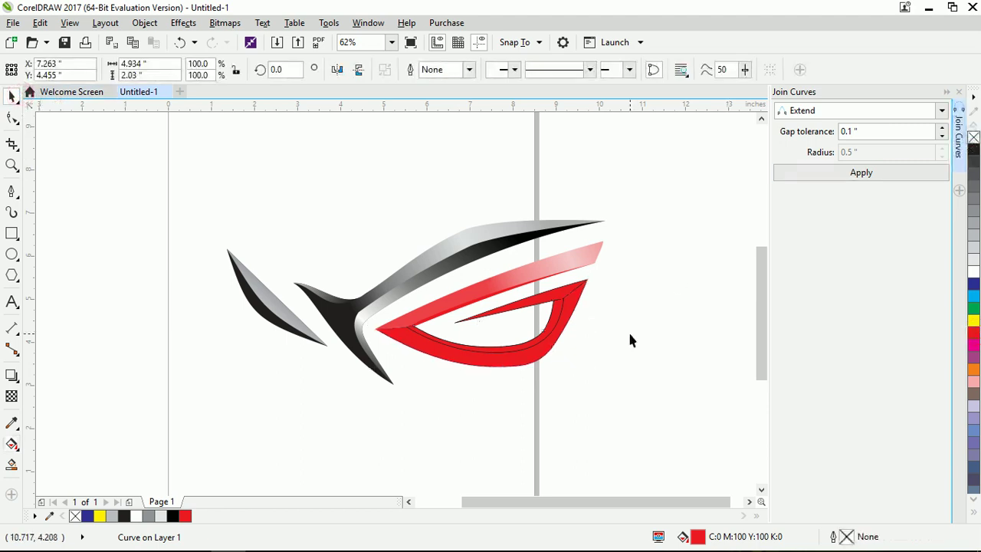
- Apply a linear fountain fill along the narrow inner crescent strip and color its start node, at the right end, dark red
left_click(552, 339)
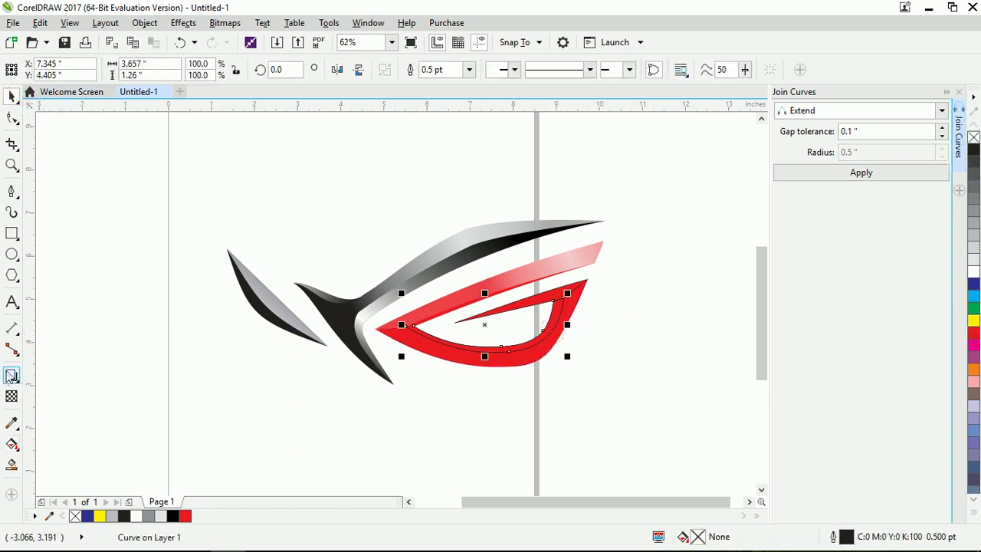
left_click(12, 444)
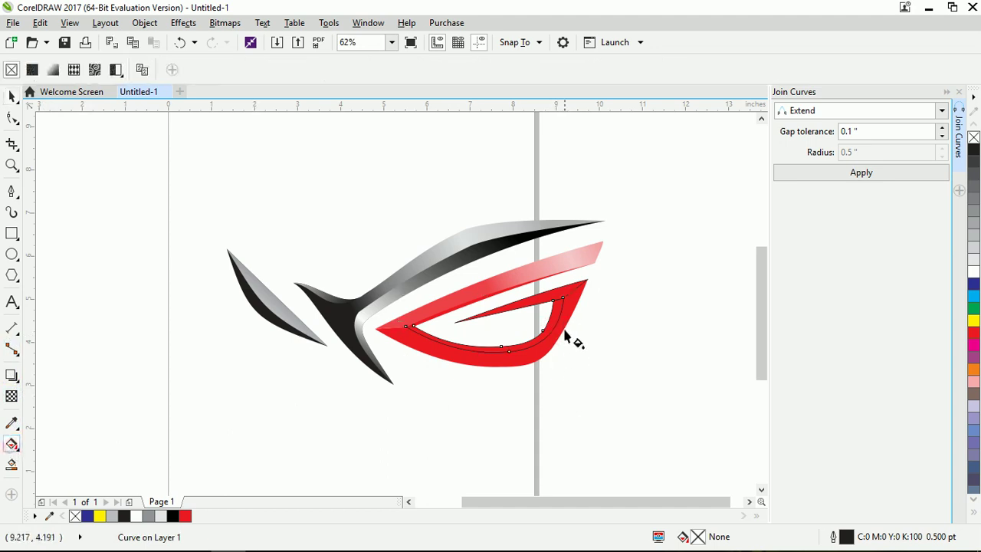
left_click_drag(557, 307, 380, 343)
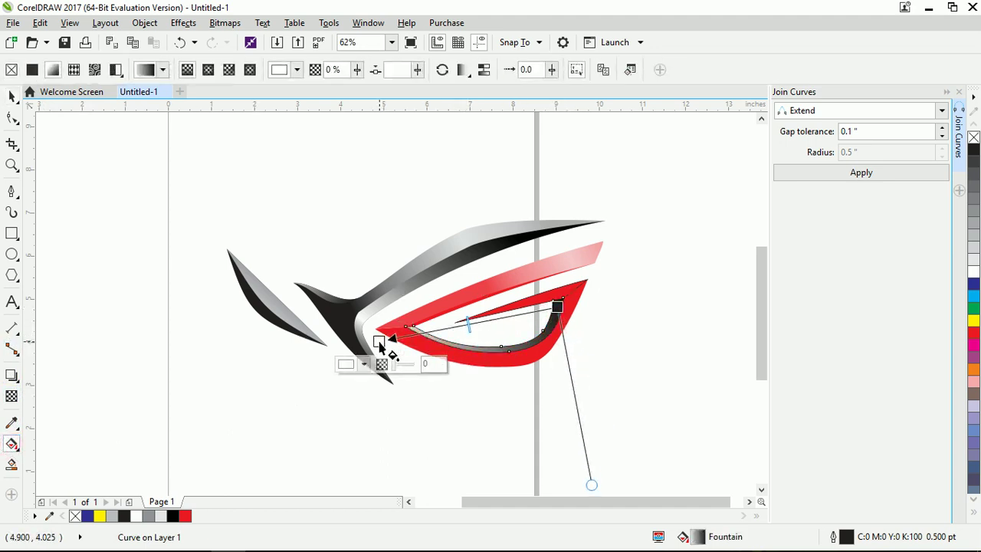
left_click(558, 309)
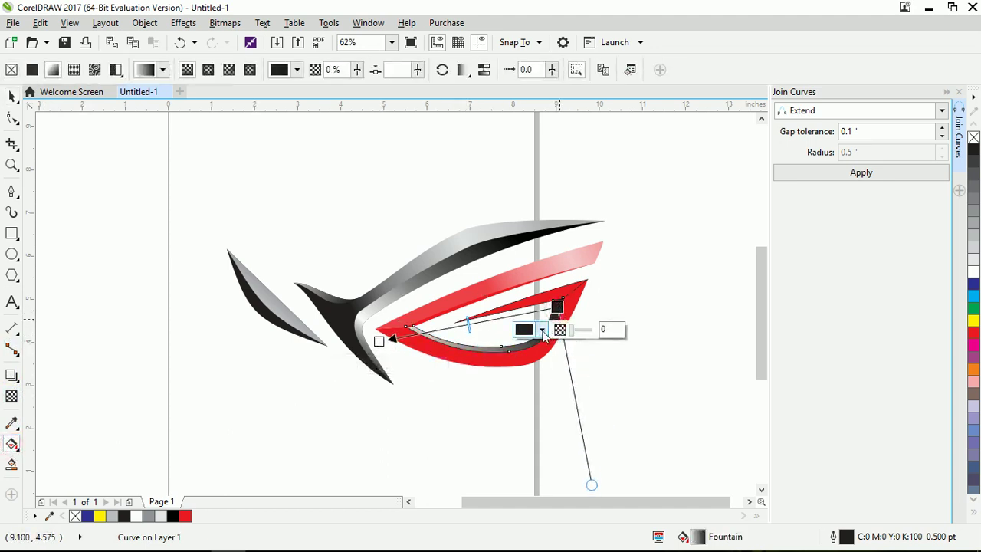
left_click(542, 331)
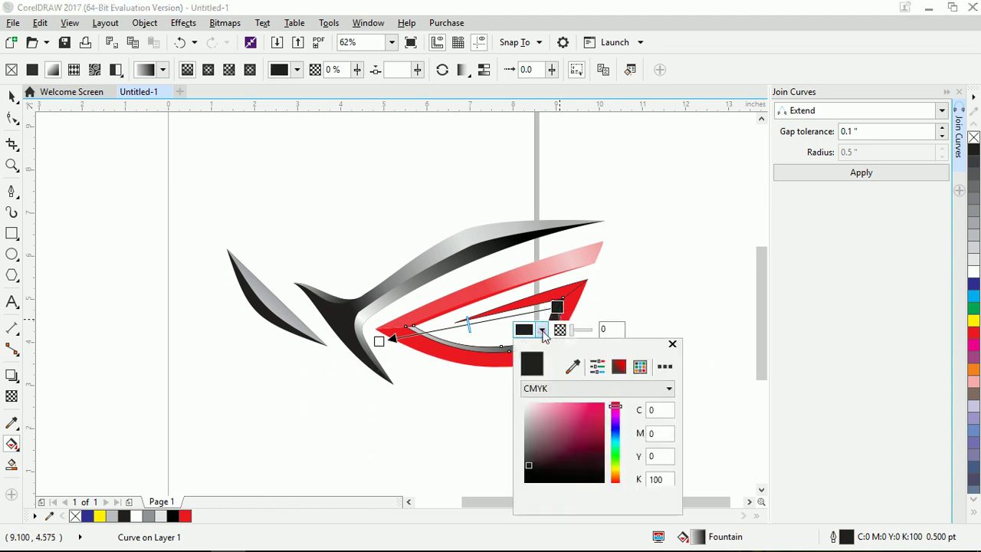
left_click(574, 365)
left_click(574, 301)
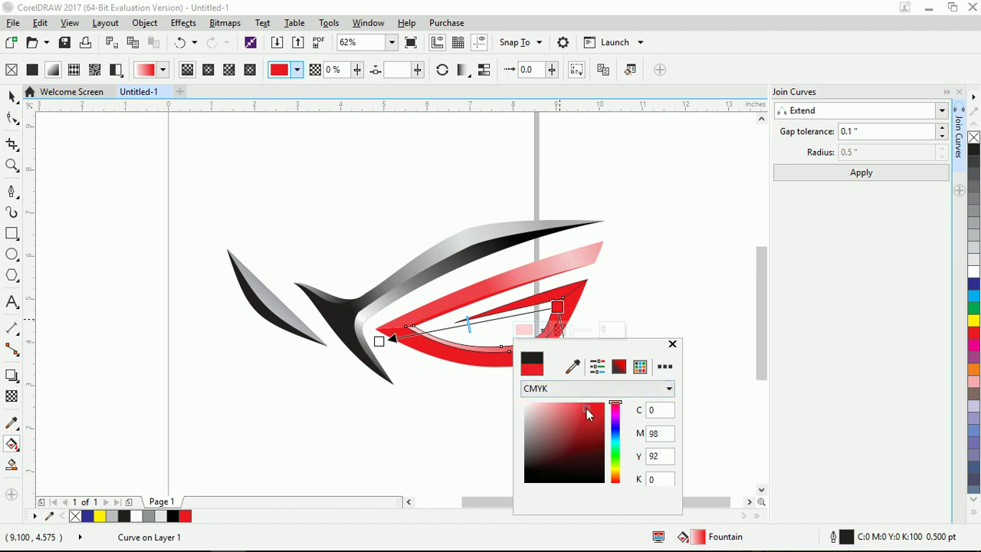
left_click_drag(588, 414, 591, 421)
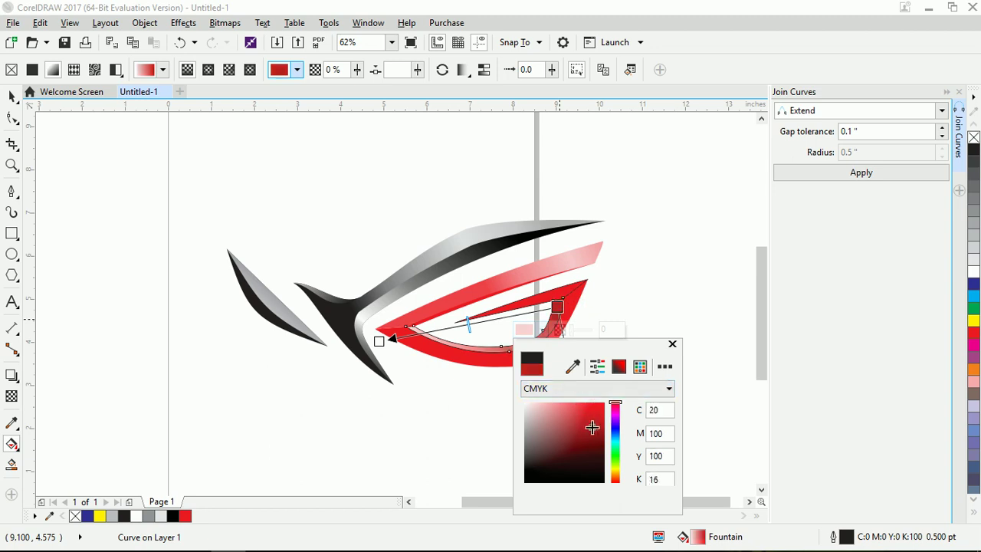
left_click_drag(596, 432, 599, 440)
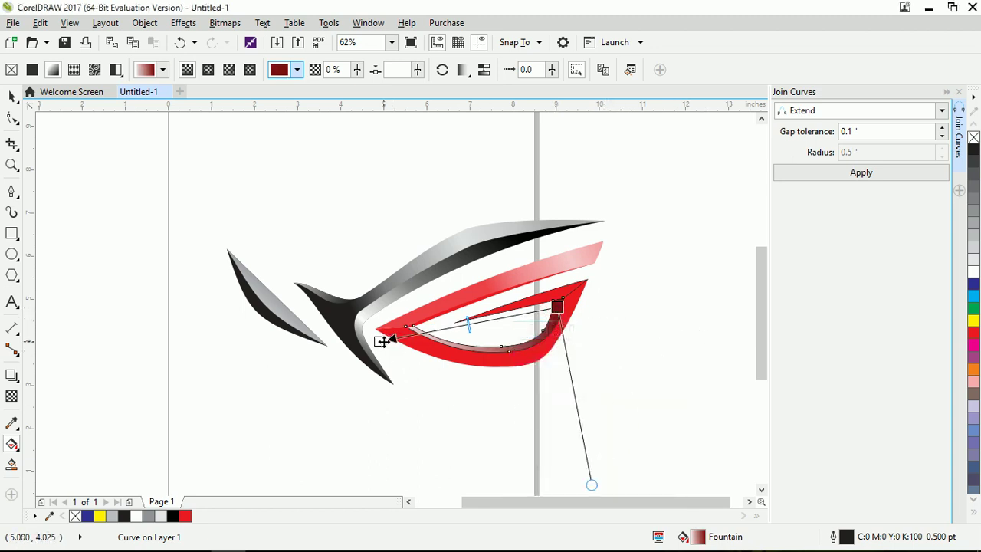
- Color the fill's end node pink (C 1, M 48, Y 33, K 0) by sampling the pale upper strip
left_click(380, 341)
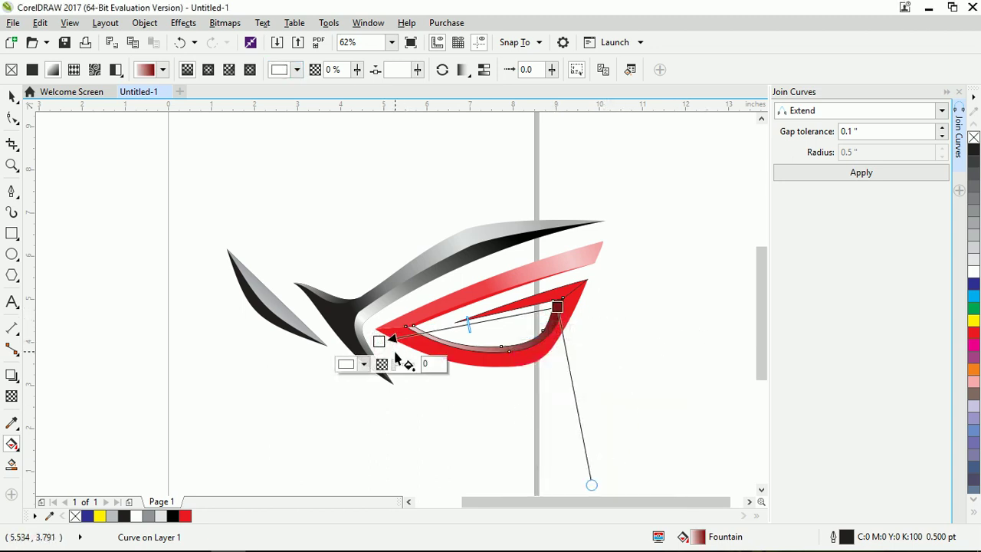
left_click(364, 364)
left_click(394, 403)
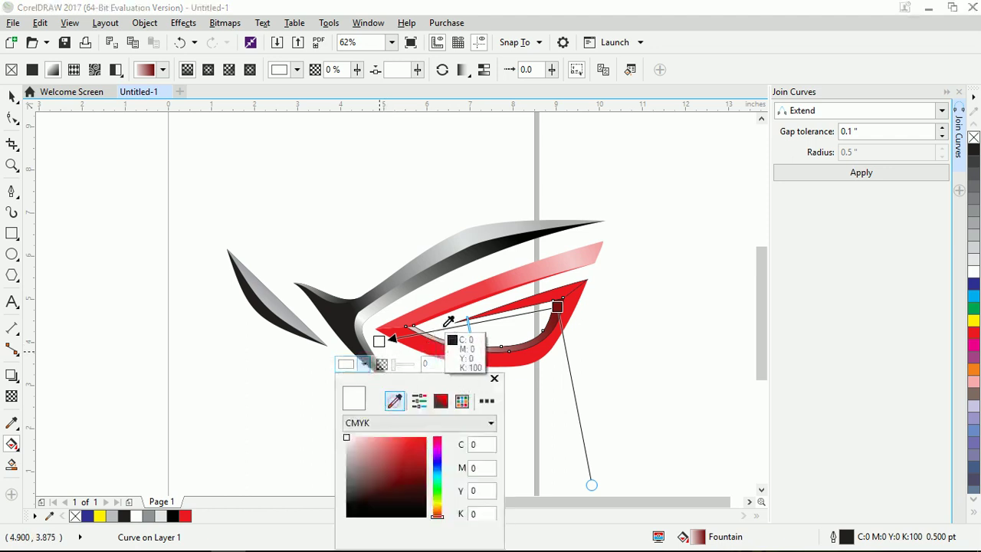
left_click(535, 280)
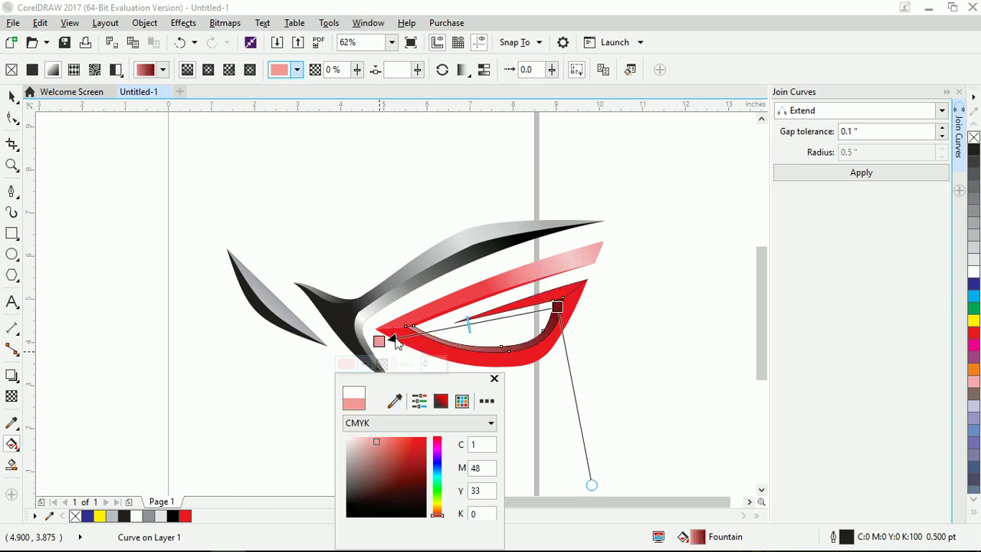
- Shorten and tilt the inner strip's fill, placing the pink node near its left tip and the dark red node beyond its upper right end
left_click_drag(396, 341, 426, 337)
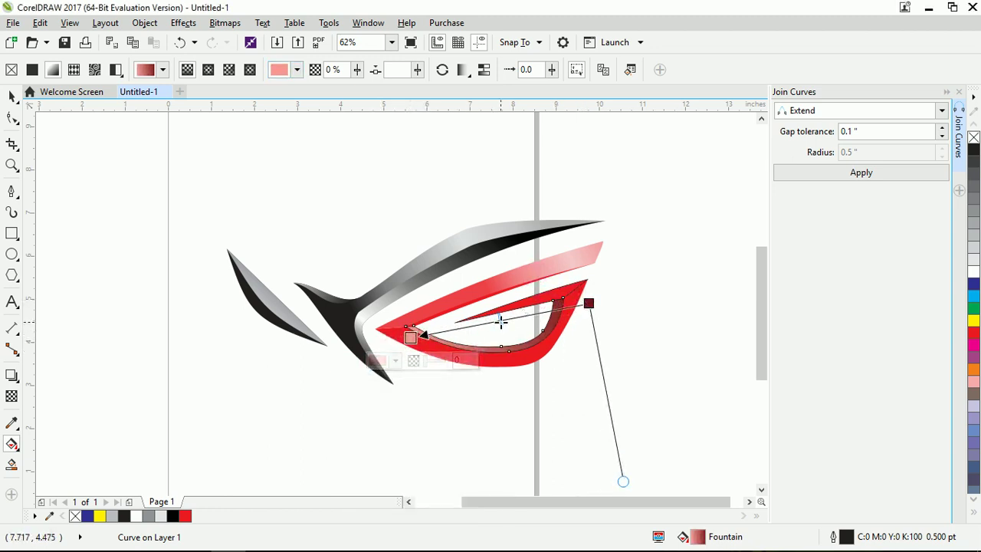
left_click_drag(588, 303, 556, 305)
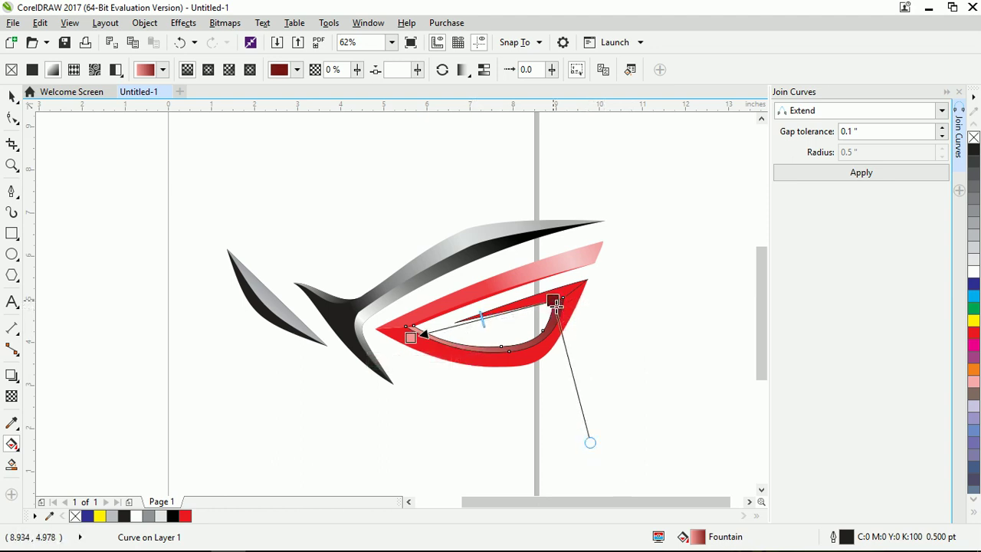
left_click_drag(412, 337, 434, 343)
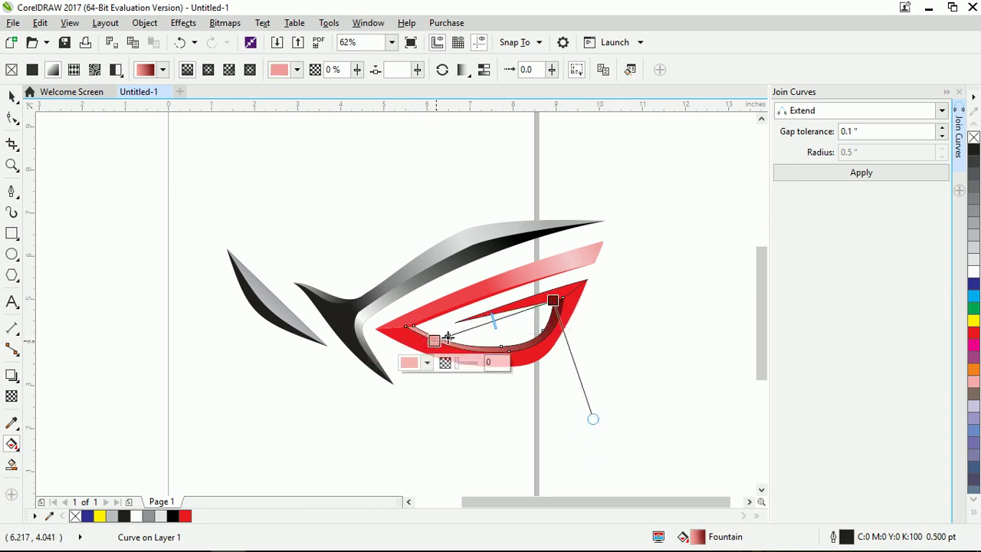
left_click_drag(554, 300, 576, 287)
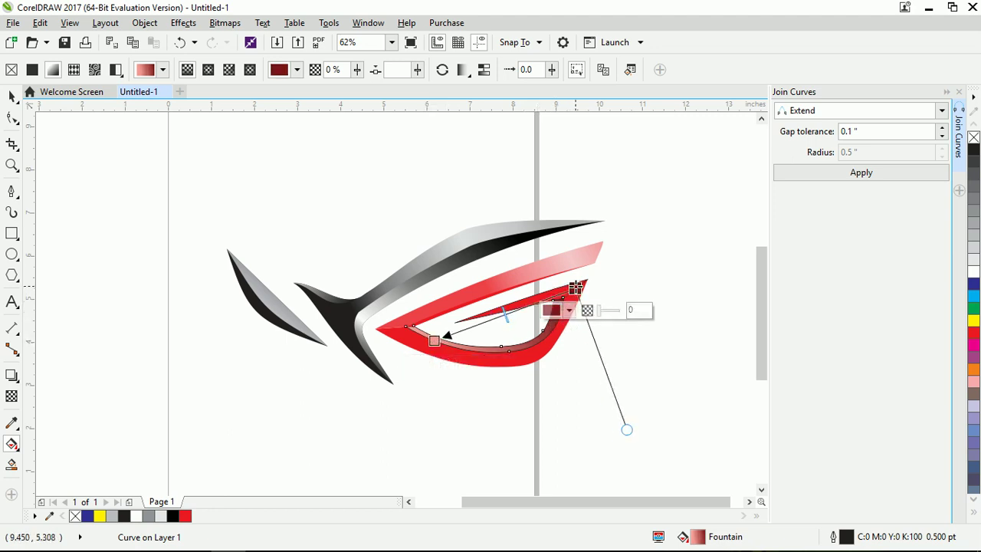
- Add a middle node at 50% to the inner strip's fountain fill and sample red (M 100, Y 100) for it
double_click(697, 537)
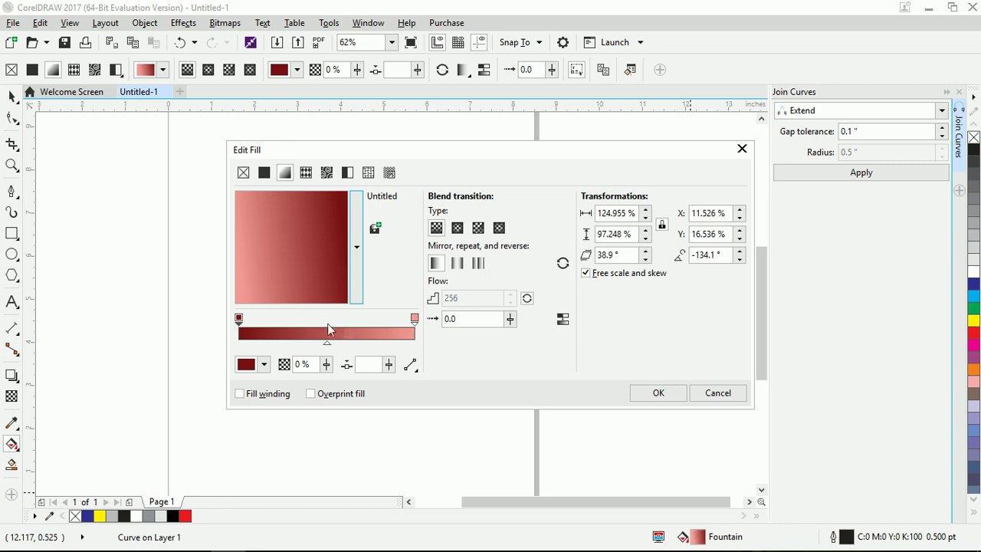
double_click(326, 331)
left_click_drag(378, 152, 122, 116)
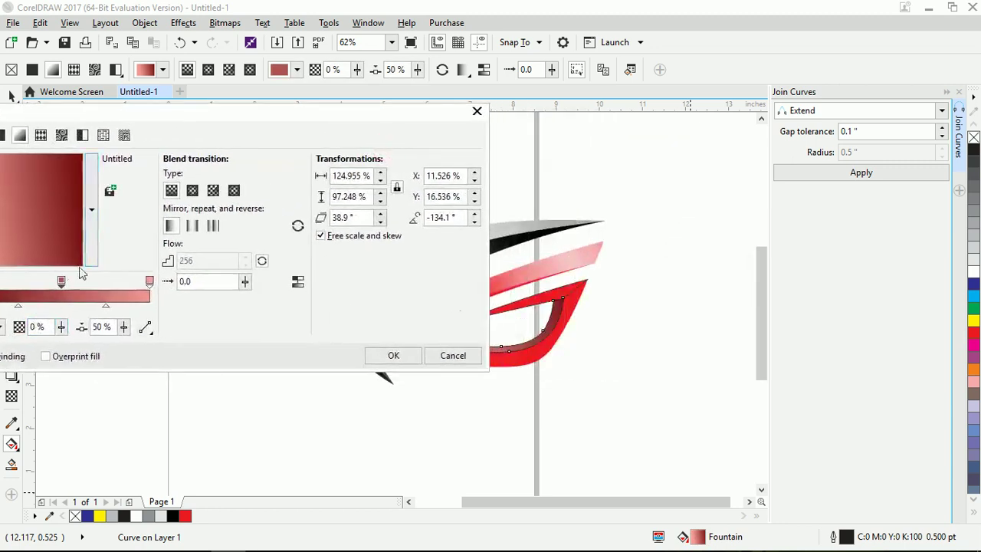
left_click(3, 326)
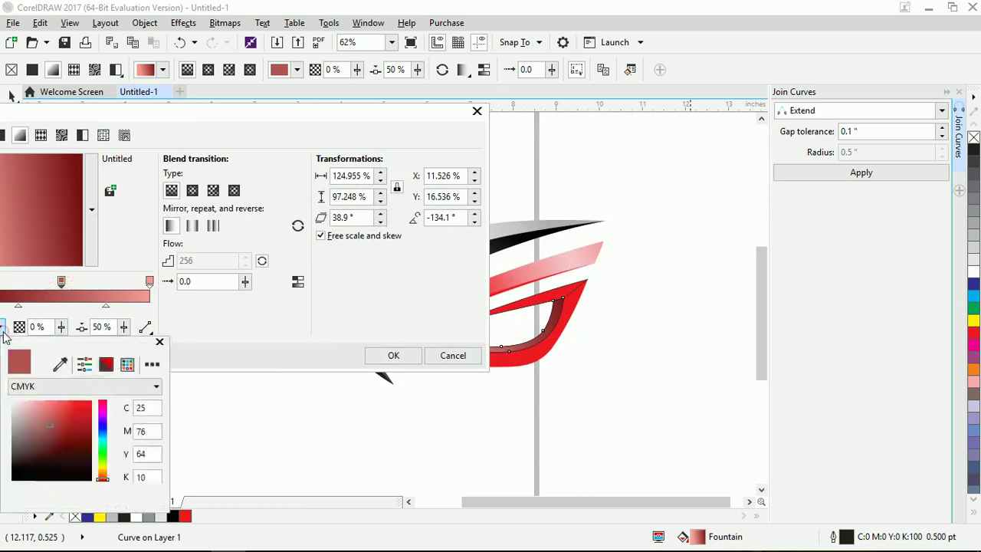
left_click(61, 363)
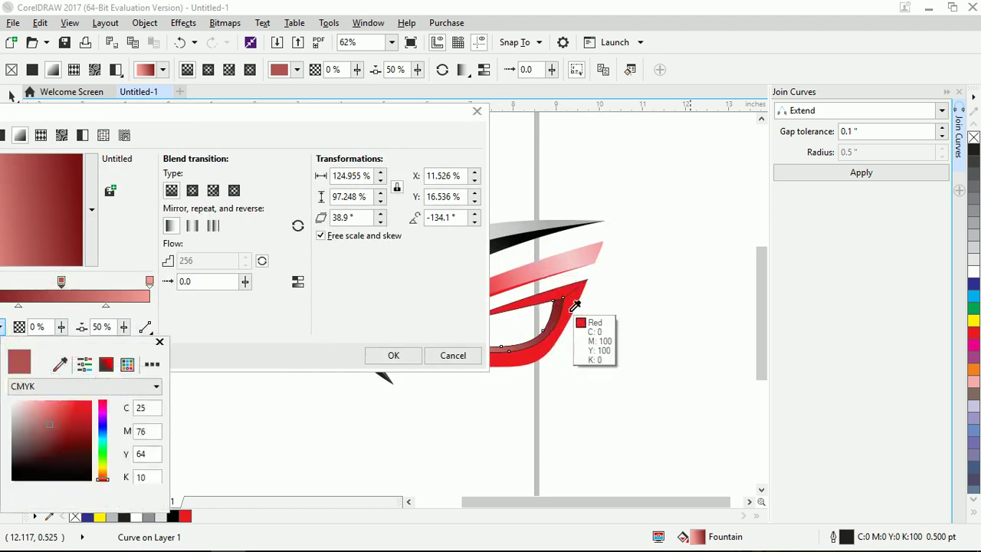
left_click(574, 310)
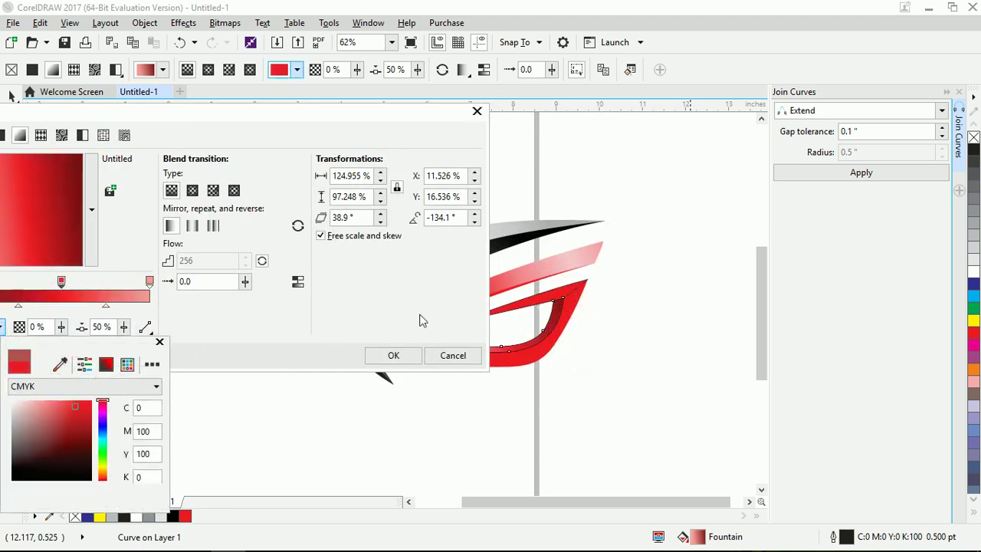
left_click(401, 355)
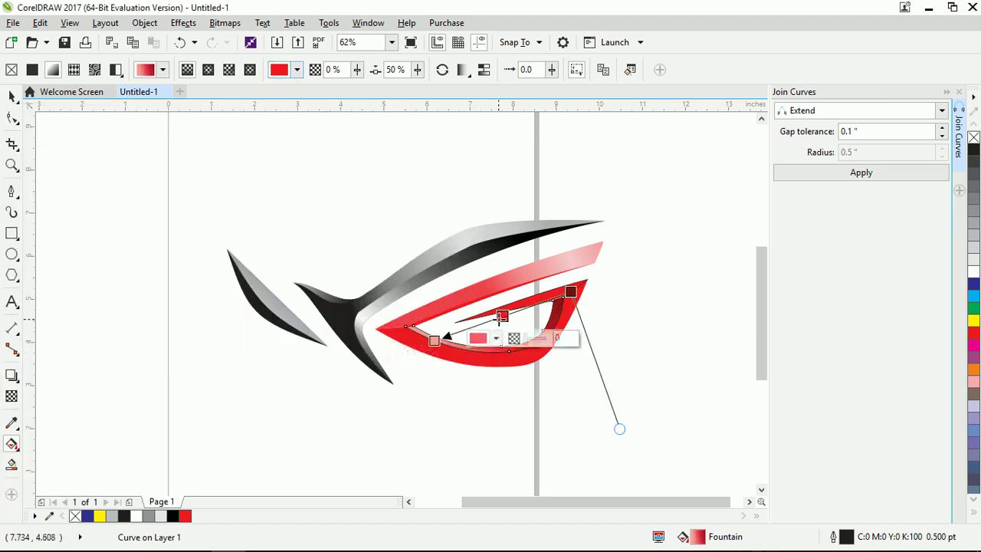
- Remove the outlines from the inner crescent strip and the thin pointed red strip above it
left_click_drag(444, 337, 434, 341)
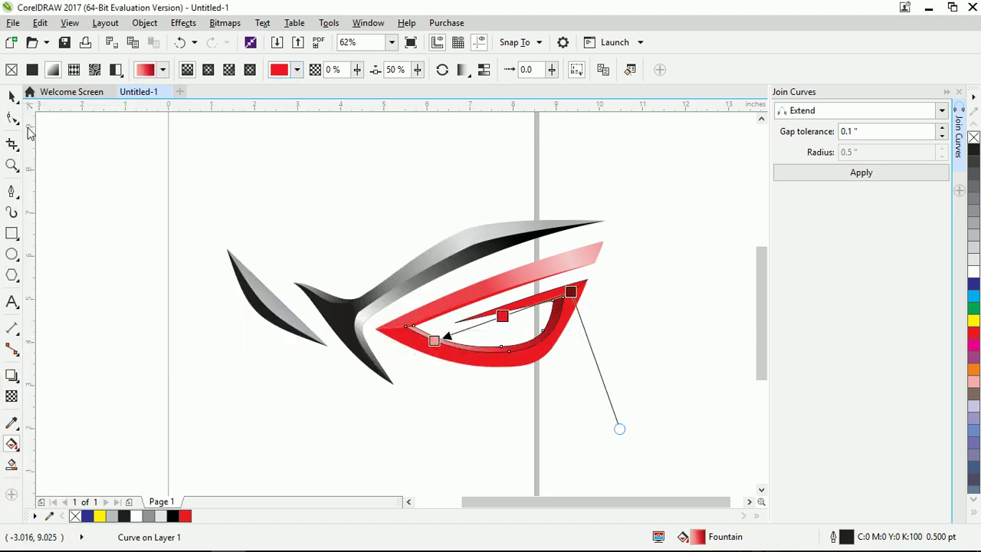
left_click(11, 96)
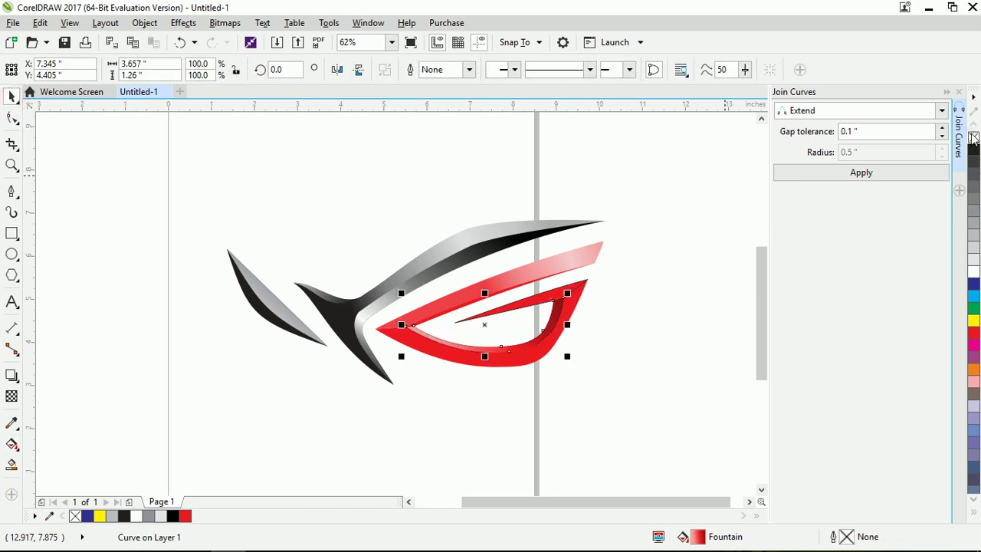
left_click(652, 307)
left_click(556, 306)
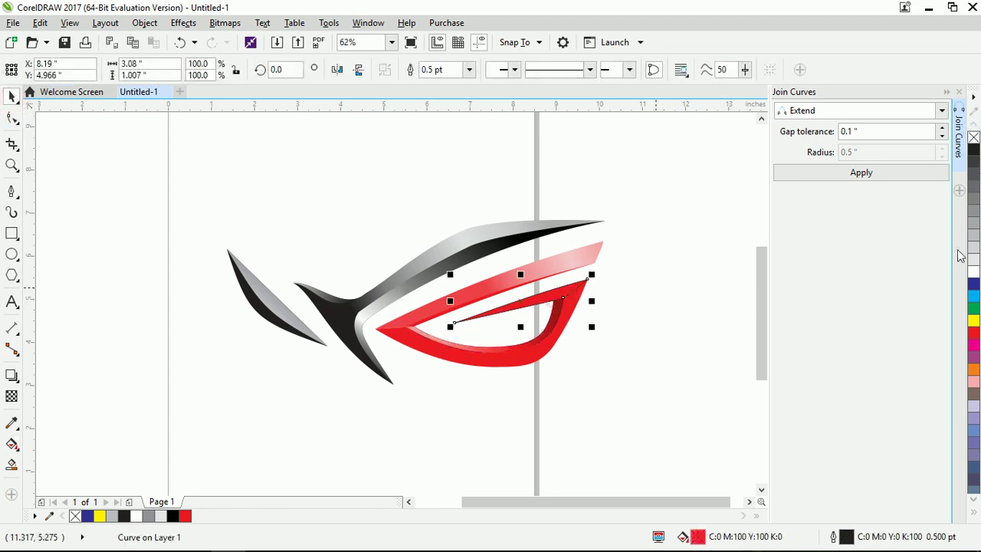
right_click(971, 139)
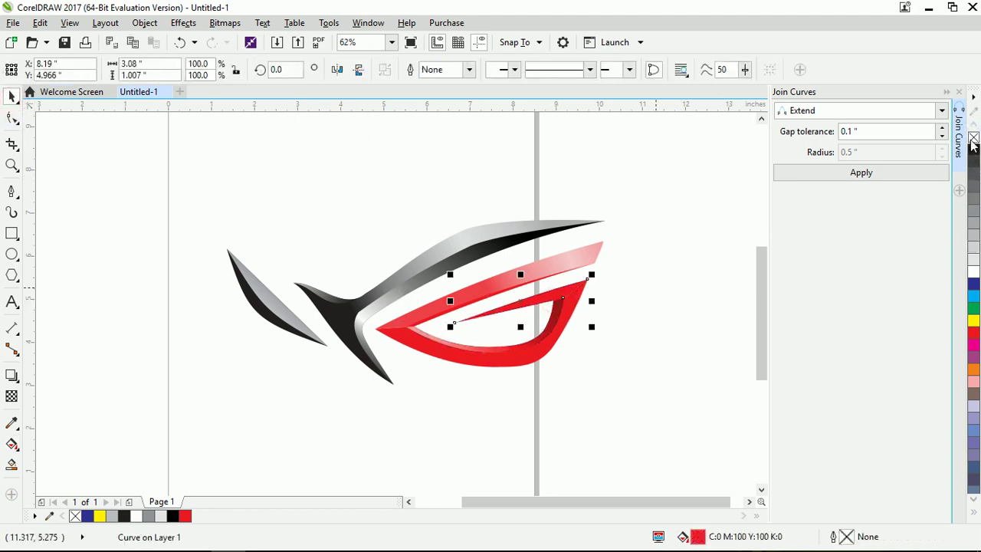
left_click(642, 317)
- Select all ten logo pieces and move them off the page to the empty area at its upper left
scroll(289, 341, "down", 2)
scroll(429, 333, "up", 2)
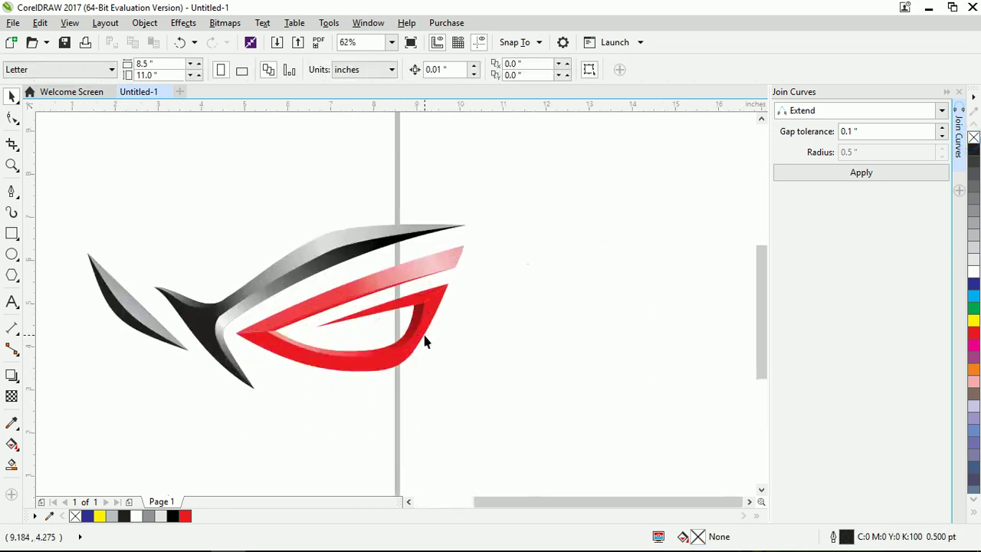
scroll(437, 345, "down", 4)
left_click_drag(488, 390, 349, 308)
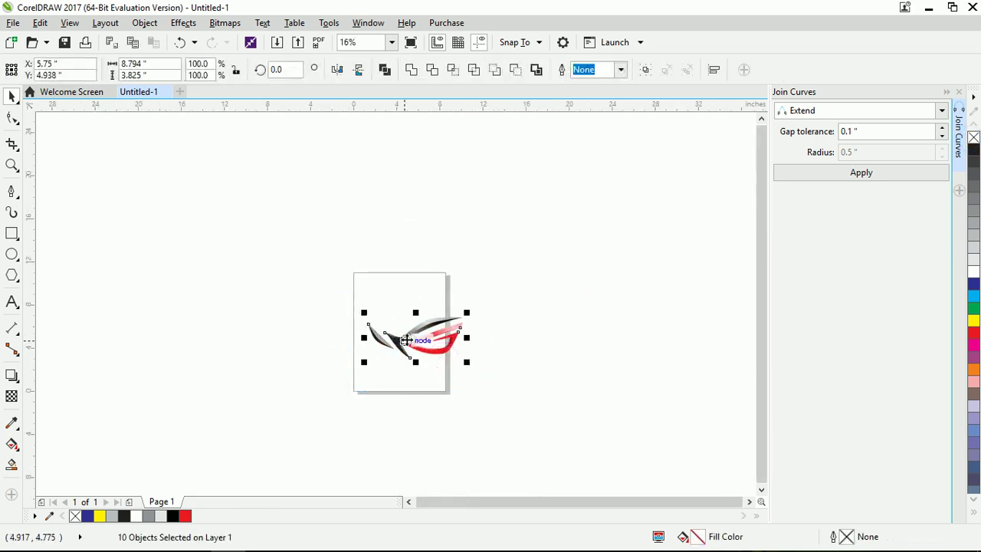
left_click_drag(406, 340, 259, 206)
left_click(292, 264)
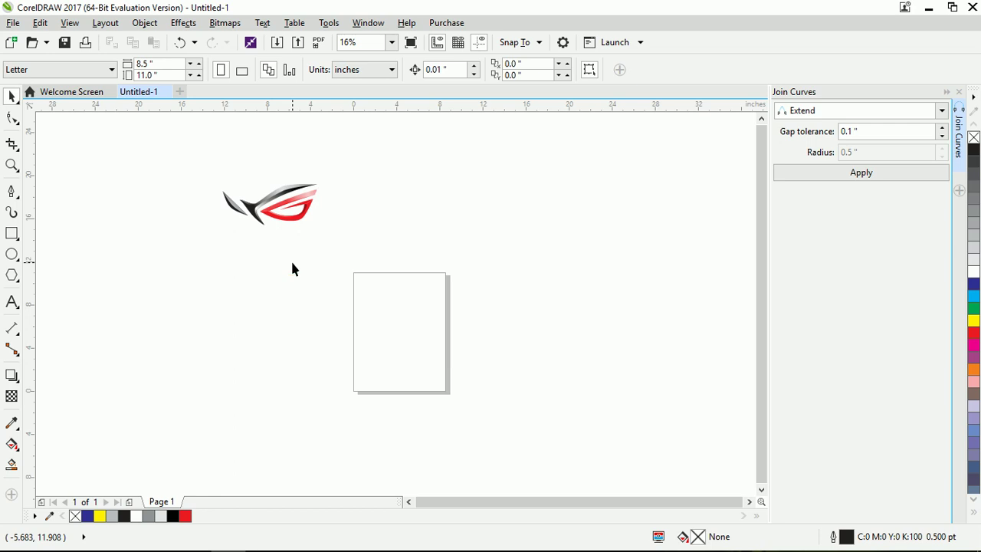
scroll(280, 204, "up", 2)
scroll(321, 262, "down", 1)
scroll(269, 227, "up", 1)
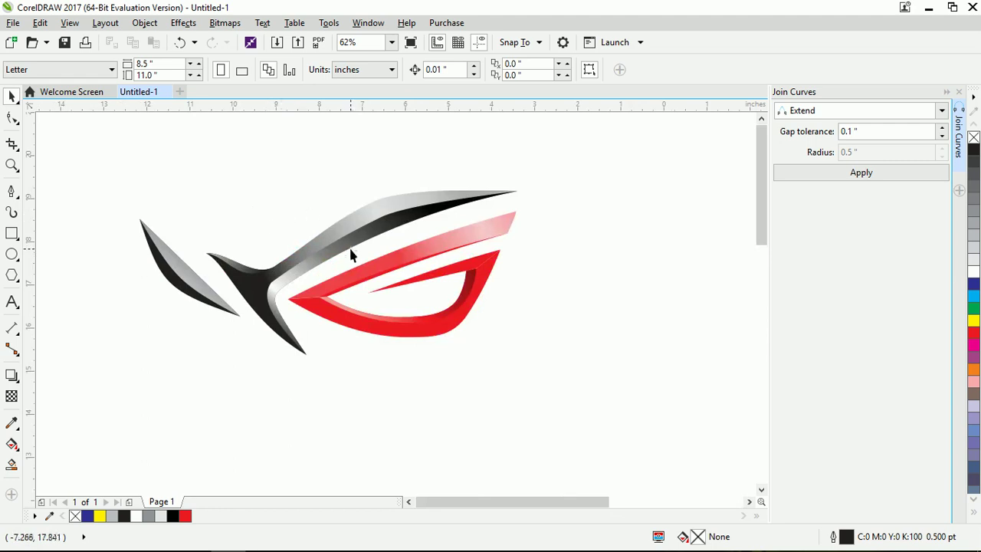
scroll(350, 251, "down", 1)
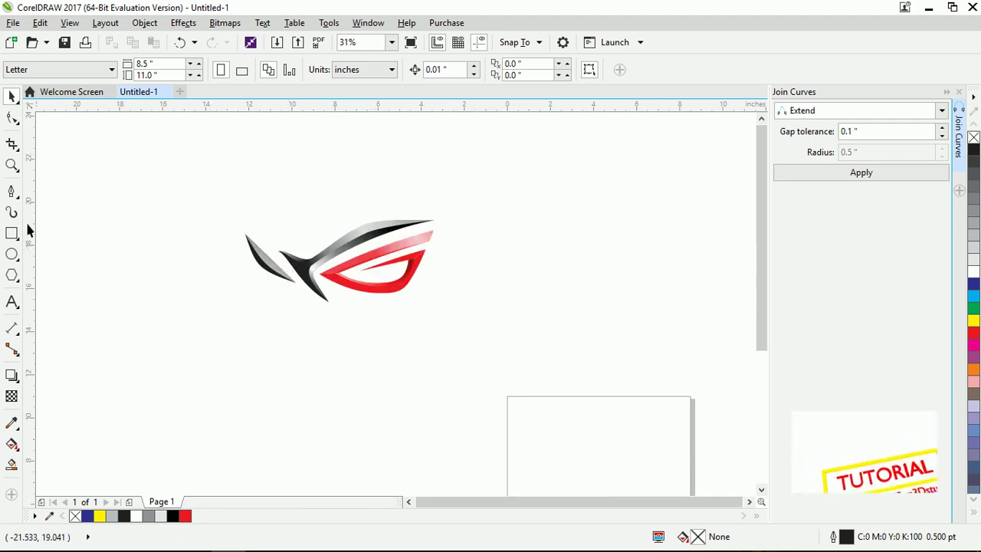